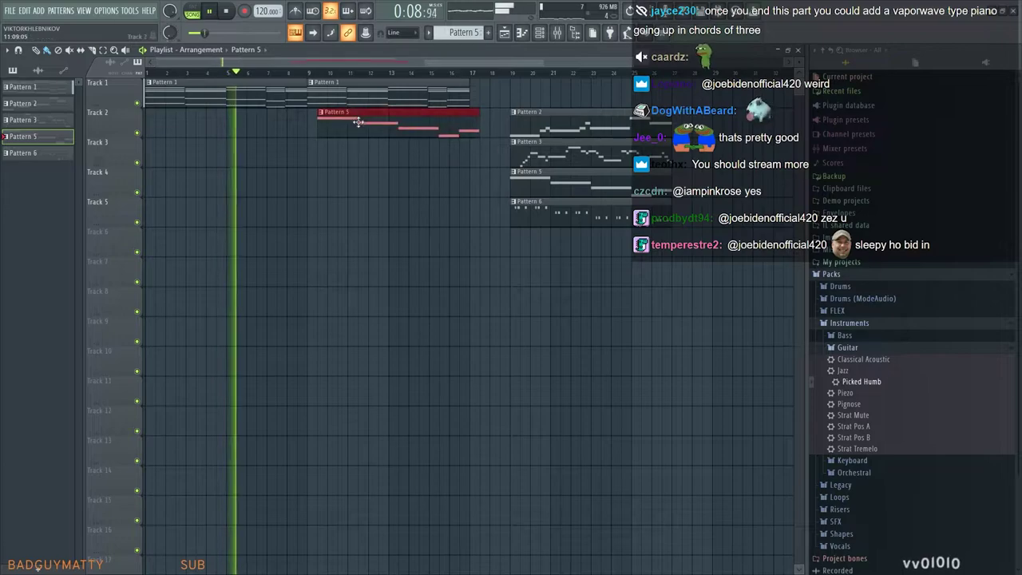
Move the Pattern 2, 3, 5 and 6 clips to start at bar 17 and copy Pattern 1 onto Track 1 there
{"action": "scroll", "coordinate": [352, 152], "scroll_direction": "down", "scroll_amount": 1}
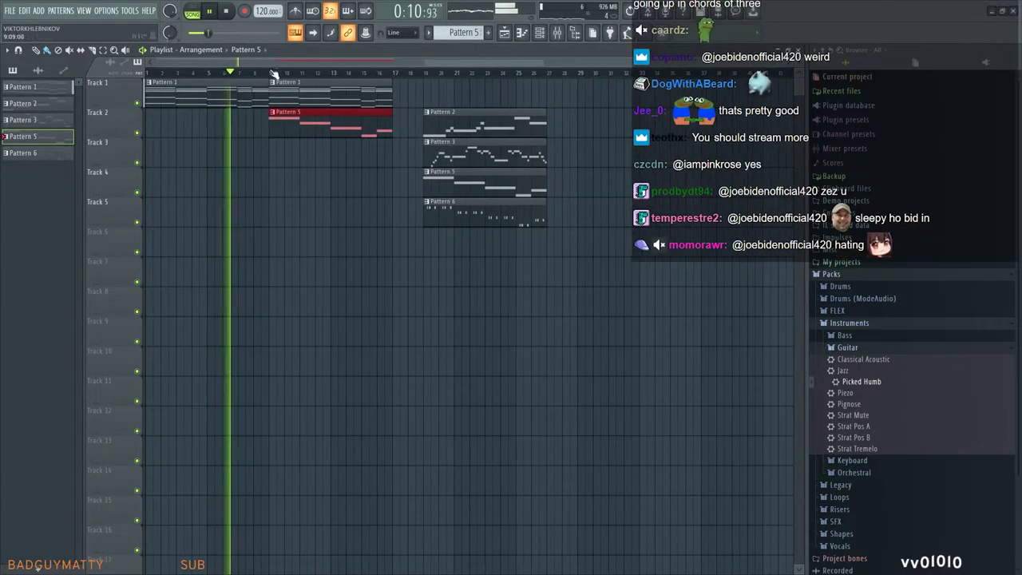
{"action": "left_click", "coordinate": [103, 50]}
{"action": "mouse_move", "coordinate": [546, 285]}
{"action": "left_mouse_down"}
{"action": "mouse_move", "coordinate": [524, 226]}
{"action": "mouse_move", "coordinate": [439, 120]}
{"action": "mouse_move", "coordinate": [427, 119]}
{"action": "left_mouse_up"}
{"action": "left_click", "coordinate": [47, 51]}
{"action": "left_click", "coordinate": [344, 182], "text": "ctrl"}
{"action": "left_click_drag", "start_coordinate": [302, 88], "coordinate": [431, 99]}
Place the Grv Crash 02 sample from the Drums Cymbals pack onto the playlist after bar 25
{"action": "left_click", "coordinate": [845, 285]}
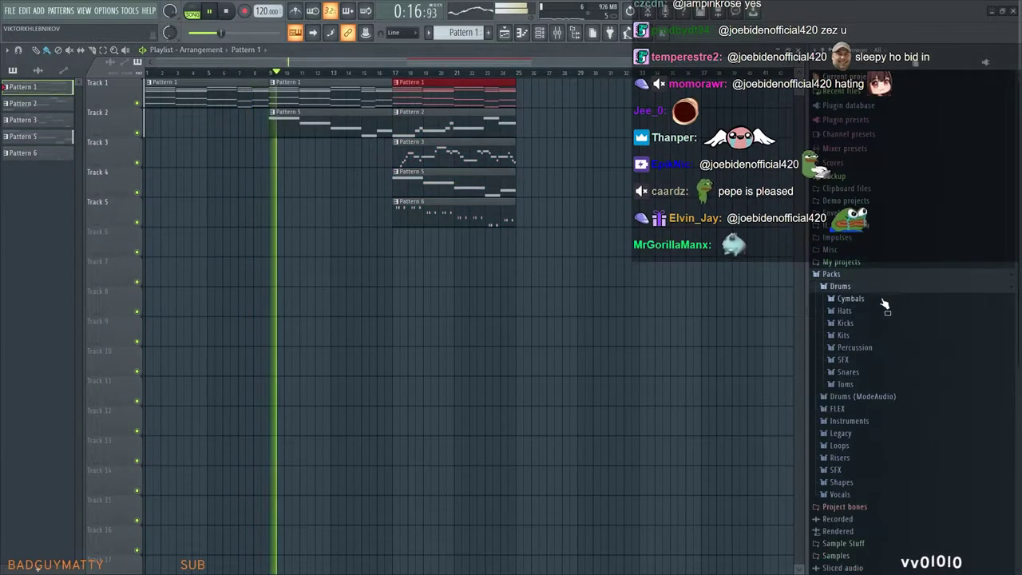
{"action": "left_click", "coordinate": [850, 300]}
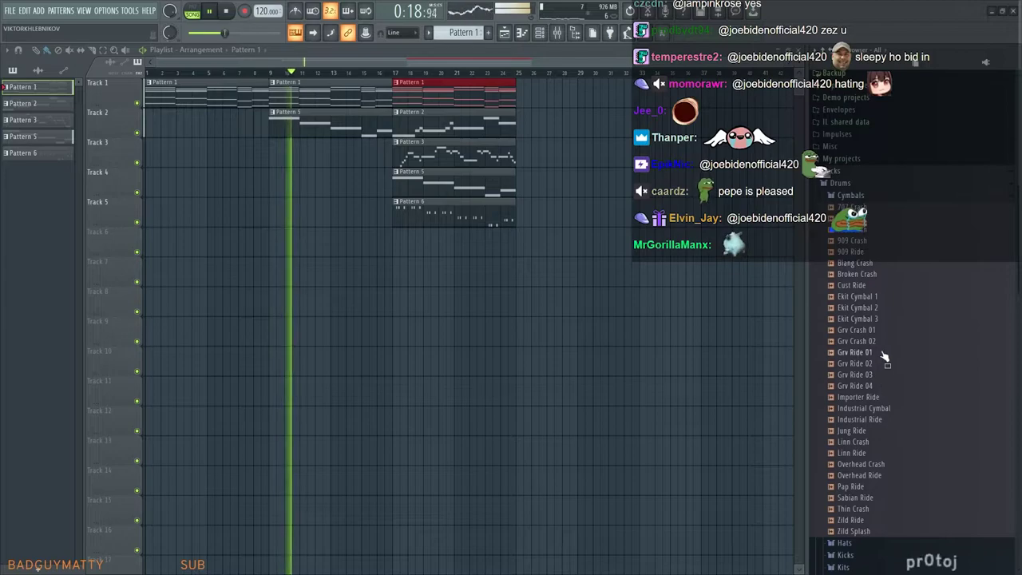
{"action": "left_click_drag", "start_coordinate": [880, 342], "coordinate": [530, 334]}
Reverse and normalize the Grv Crash 02 sample and lower its volume and pitch
{"action": "double_click", "coordinate": [530, 334]}
{"action": "left_click", "coordinate": [253, 292]}
{"action": "left_click", "coordinate": [254, 281]}
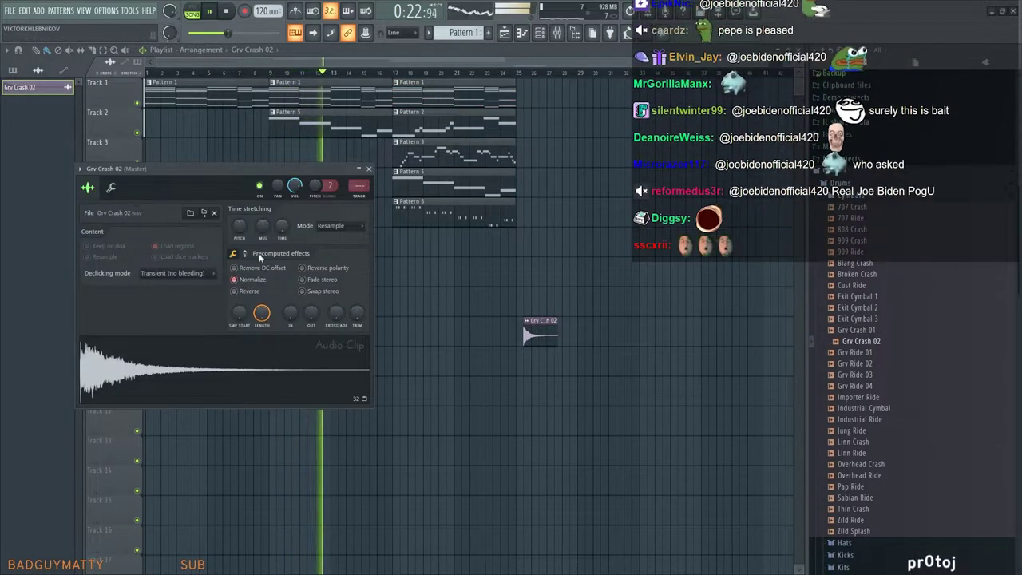
{"action": "left_click_drag", "start_coordinate": [295, 186], "coordinate": [294, 210]}
{"action": "left_click_drag", "start_coordinate": [238, 228], "coordinate": [239, 251]}
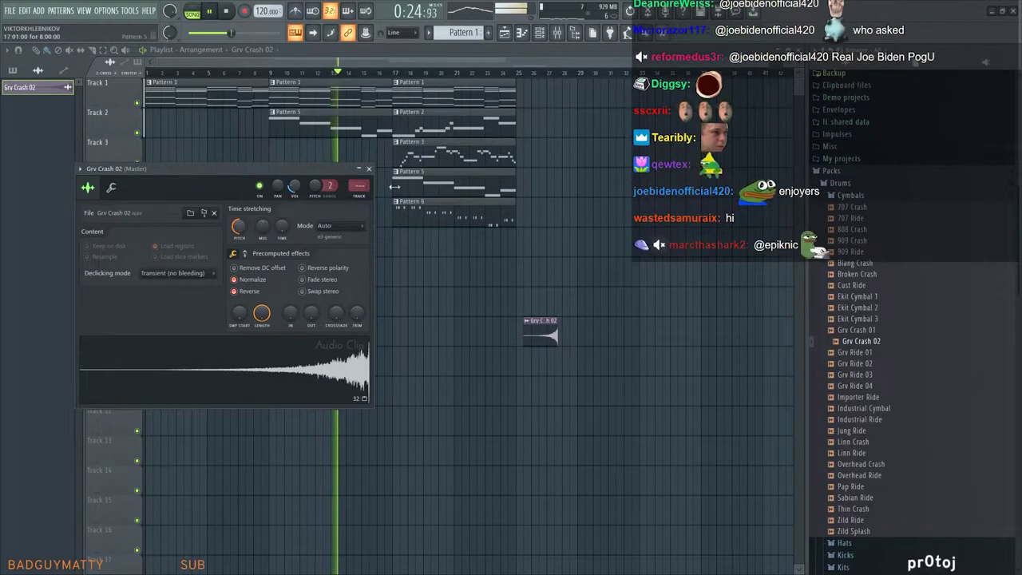
{"action": "scroll", "coordinate": [395, 190], "scroll_direction": "up", "scroll_amount": 2}
{"action": "key", "text": "Escape"}
Replace the crash clip after bar 25 with one on Track 6 near bar 17
{"action": "right_click", "coordinate": [597, 333]}
{"action": "left_click", "coordinate": [389, 242]}
{"action": "scroll", "coordinate": [423, 228], "scroll_direction": "up", "scroll_amount": 1}
{"action": "left_click", "coordinate": [419, 156]}
Set snapping to (none) and shift the reversed crash clip on Track 6 so it ends exactly at bar 17
{"action": "left_click", "coordinate": [401, 32]}
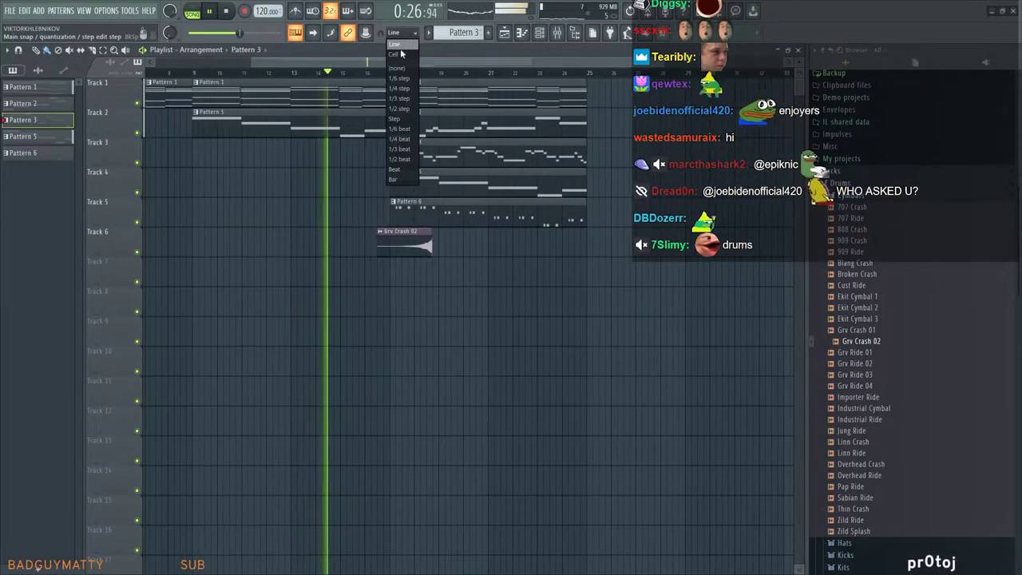
{"action": "left_click", "coordinate": [397, 68]}
{"action": "scroll", "coordinate": [407, 246], "scroll_direction": "up", "scroll_amount": 5}
{"action": "left_click_drag", "start_coordinate": [429, 253], "coordinate": [205, 254]}
{"action": "left_click_drag", "start_coordinate": [318, 251], "coordinate": [269, 251]}
{"action": "scroll", "coordinate": [334, 259], "scroll_direction": "up", "scroll_amount": 2}
{"action": "double_click", "coordinate": [270, 251]}
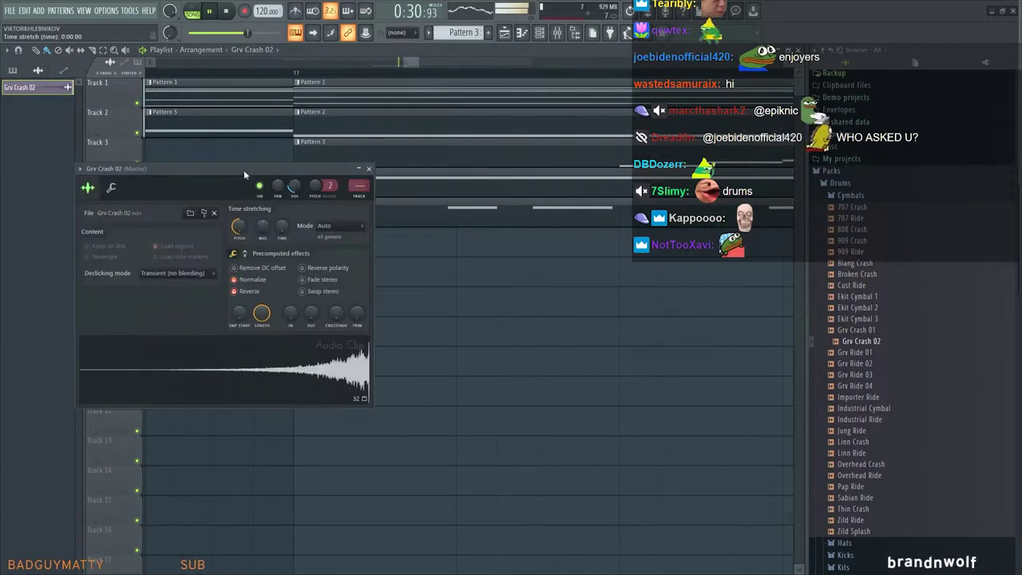
{"action": "left_click", "coordinate": [370, 169]}
{"action": "scroll", "coordinate": [391, 250], "scroll_direction": "down", "scroll_amount": 8}
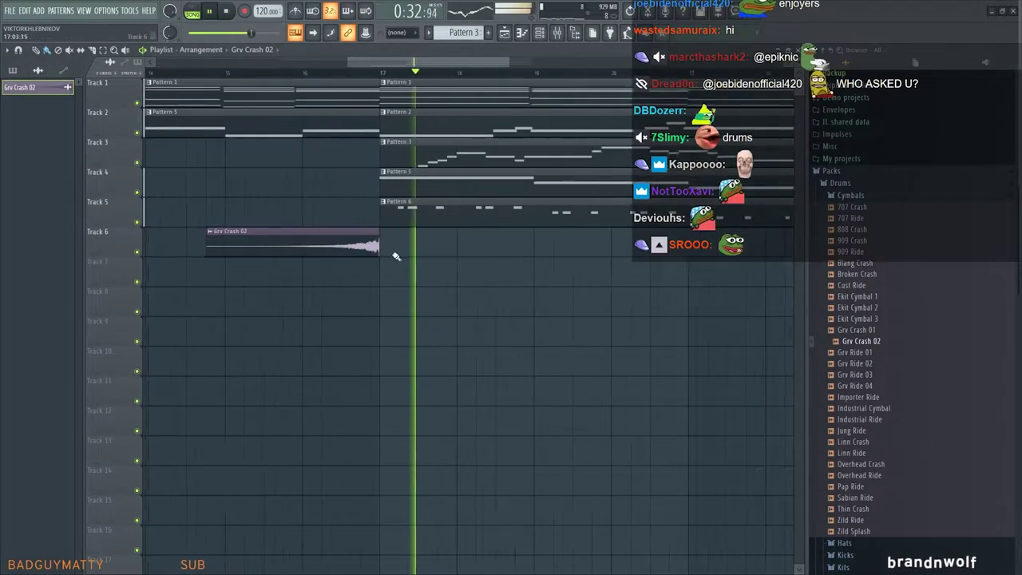
Copy the block of Pattern 1, 2, 3, 5 and 6 clips from bar 17 and place the copy just after bar 25
{"action": "left_click_drag", "start_coordinate": [272, 184], "coordinate": [349, 212]}
{"action": "scroll", "coordinate": [367, 216], "scroll_direction": "down", "scroll_amount": 3}
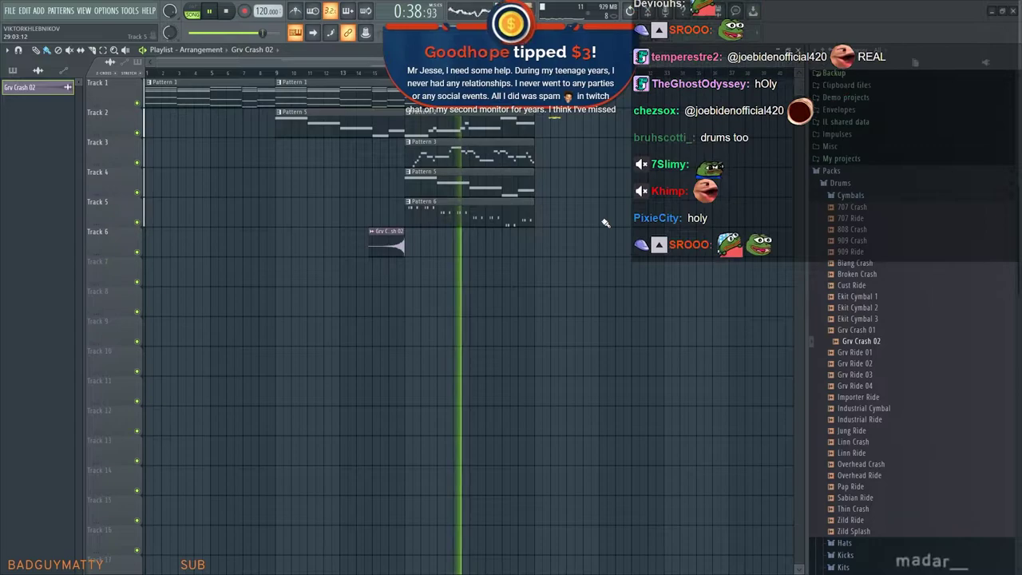
{"action": "left_click", "coordinate": [107, 52]}
{"action": "left_click_drag", "start_coordinate": [540, 241], "coordinate": [413, 121]}
{"action": "left_click", "coordinate": [46, 50]}
{"action": "key", "text": "ctrl+v"}
{"action": "left_click_drag", "start_coordinate": [154, 157], "coordinate": [548, 156]}
Align the copied pattern clips so they start exactly at bar 25, directly against the first block
{"action": "scroll", "coordinate": [546, 157], "scroll_direction": "up", "scroll_amount": 3}
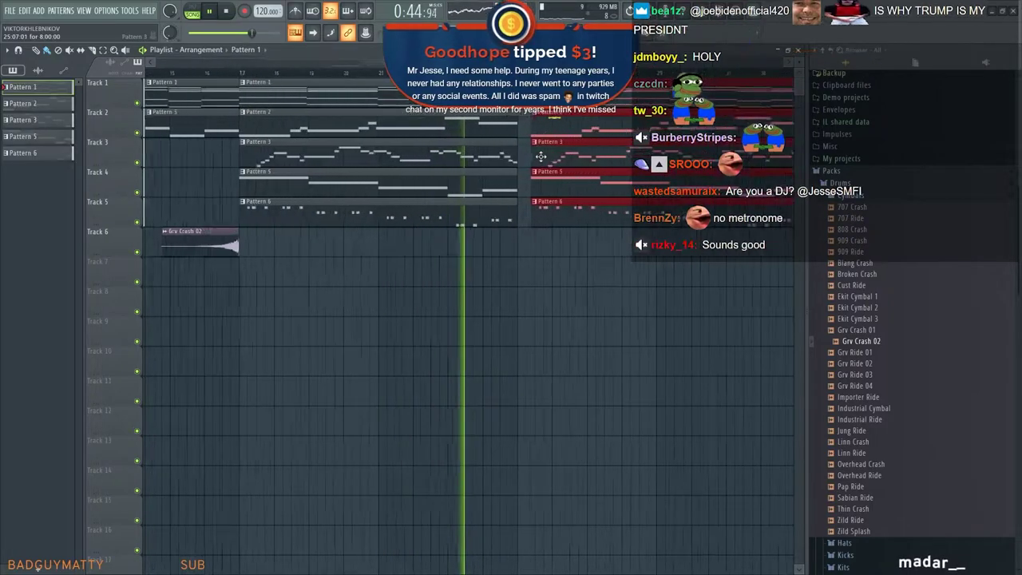
{"action": "scroll", "coordinate": [537, 152], "scroll_direction": "up", "scroll_amount": 5}
{"action": "left_click_drag", "start_coordinate": [601, 104], "coordinate": [534, 101]}
{"action": "scroll", "coordinate": [490, 144], "scroll_direction": "up", "scroll_amount": 6}
{"action": "left_click_drag", "start_coordinate": [453, 145], "coordinate": [505, 181]}
{"action": "scroll", "coordinate": [375, 131], "scroll_direction": "down", "scroll_amount": 6}
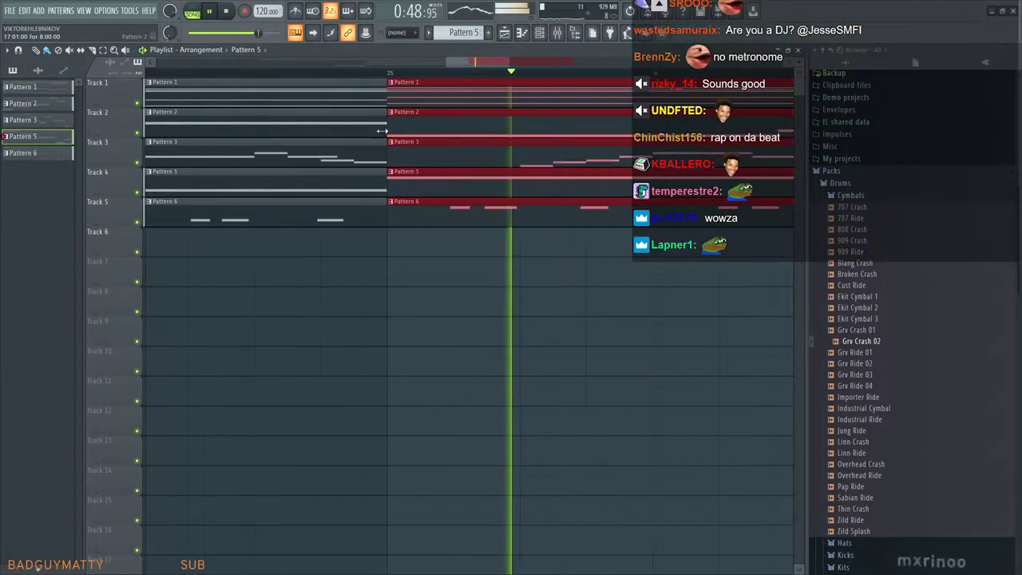
{"action": "scroll", "coordinate": [381, 130], "scroll_direction": "down", "scroll_amount": 1}
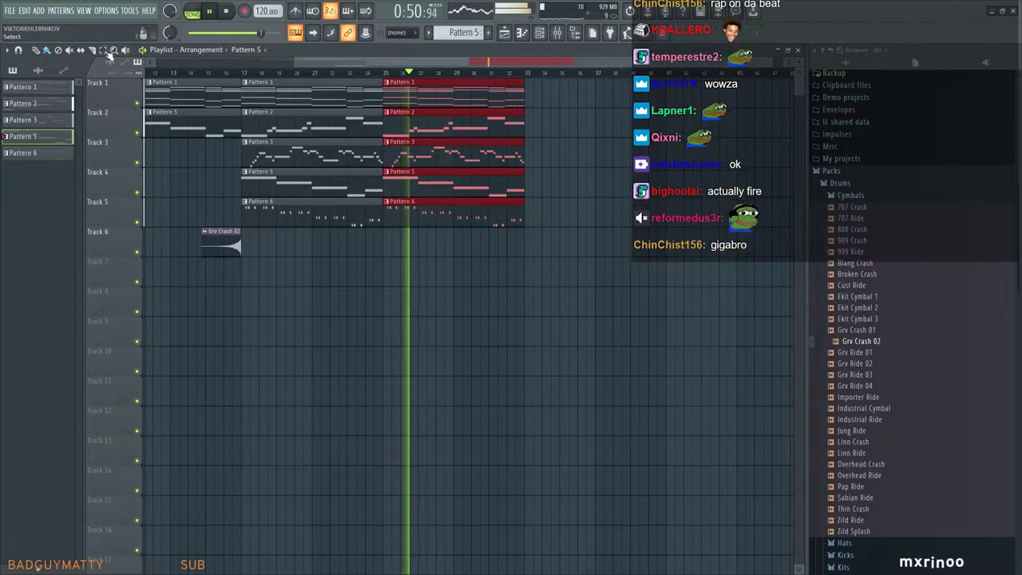
Deselect the copied clips and set the playlist snapping to Line
{"action": "left_click", "coordinate": [484, 300]}
{"action": "left_click", "coordinate": [396, 32]}
{"action": "left_click", "coordinate": [399, 48]}
{"action": "scroll", "coordinate": [539, 216], "scroll_direction": "down", "scroll_amount": 1}
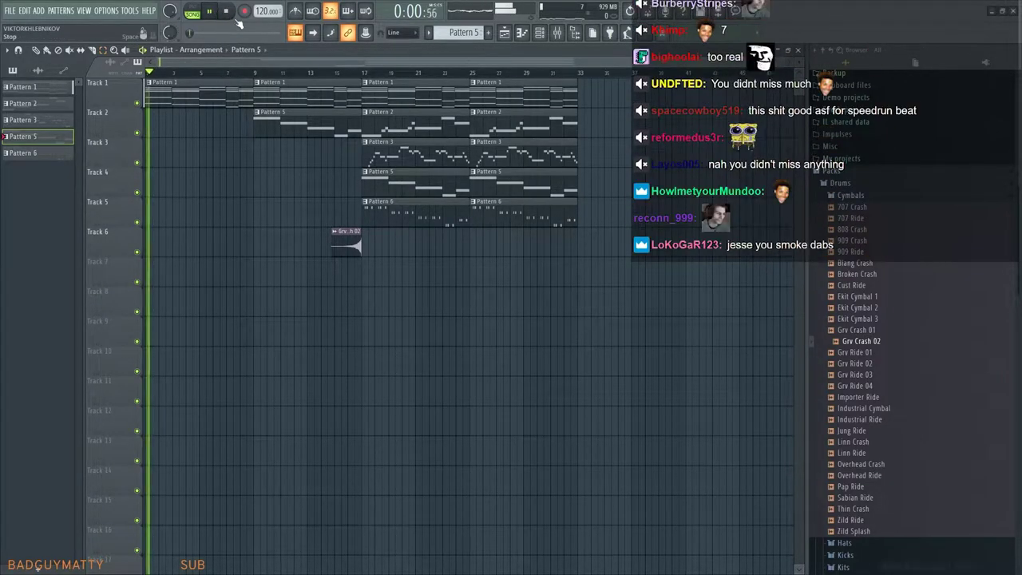
Open the FLEX plugin of the 808 Synth Boosted channel with its whole preset list in view
{"action": "scroll", "coordinate": [327, 158], "scroll_direction": "up", "scroll_amount": 6}
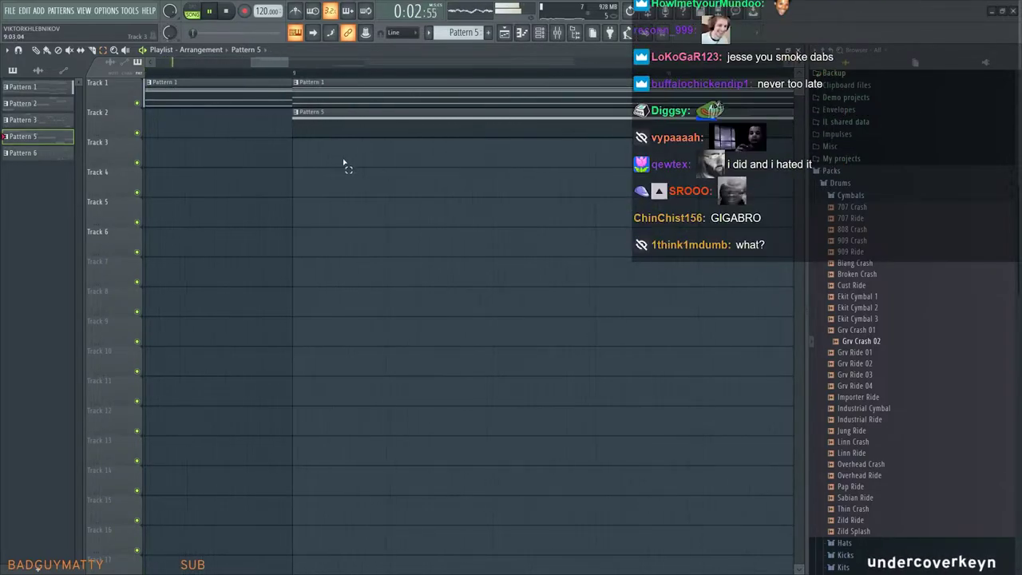
{"action": "scroll", "coordinate": [346, 165], "scroll_direction": "down", "scroll_amount": 6}
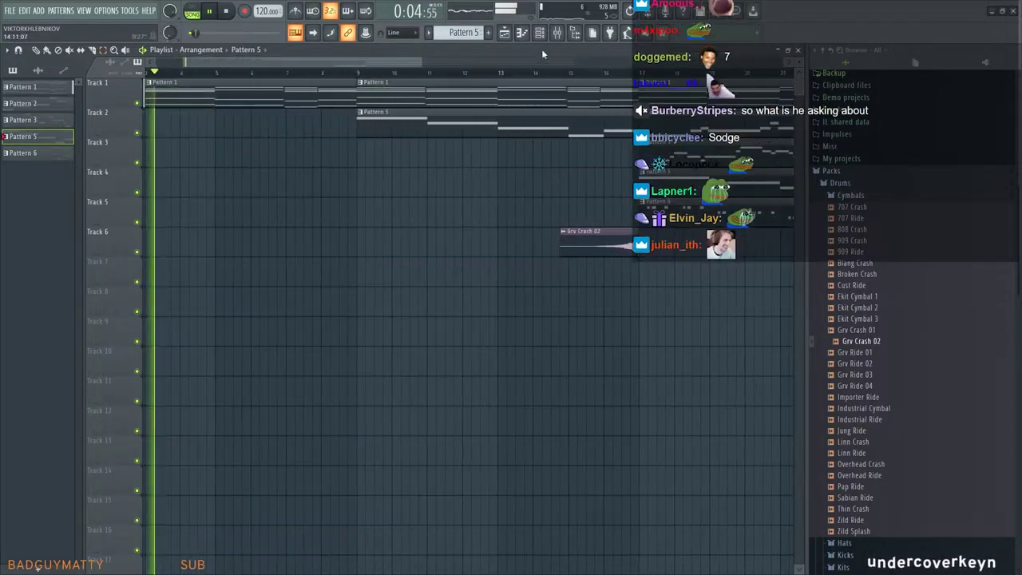
{"action": "left_click", "coordinate": [539, 32]}
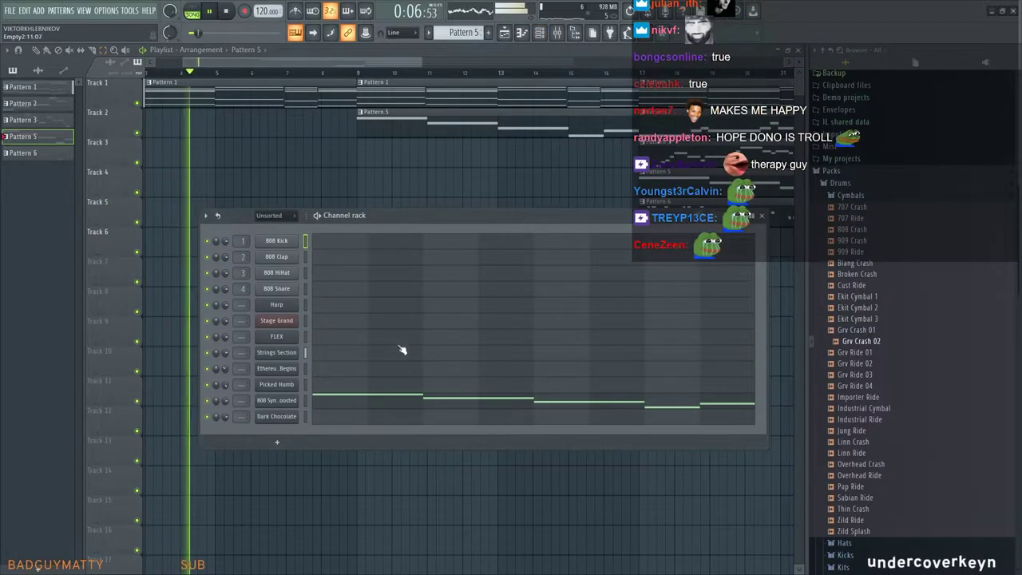
{"action": "left_click", "coordinate": [277, 401]}
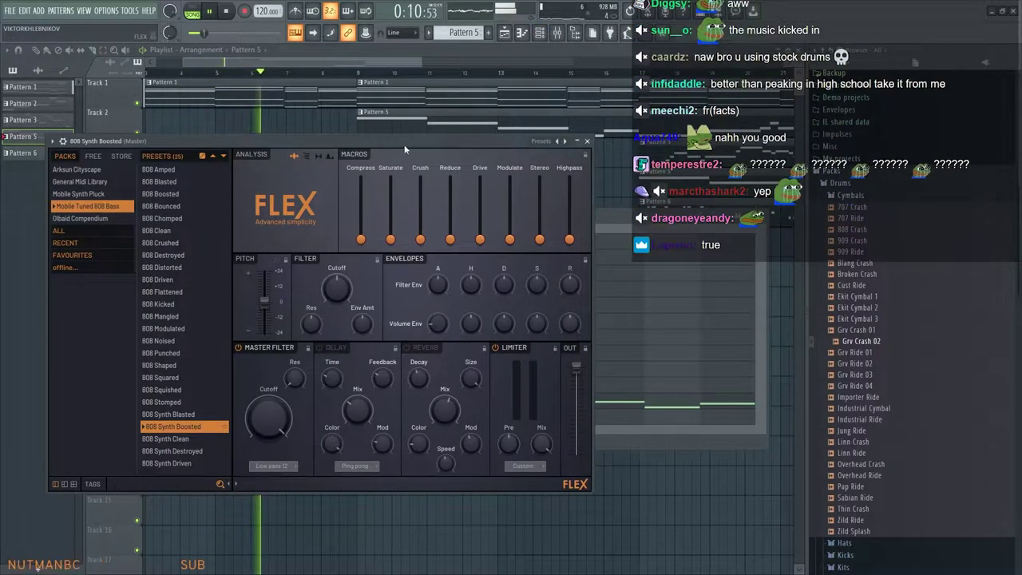
{"action": "left_click_drag", "start_coordinate": [401, 143], "coordinate": [573, 214]}
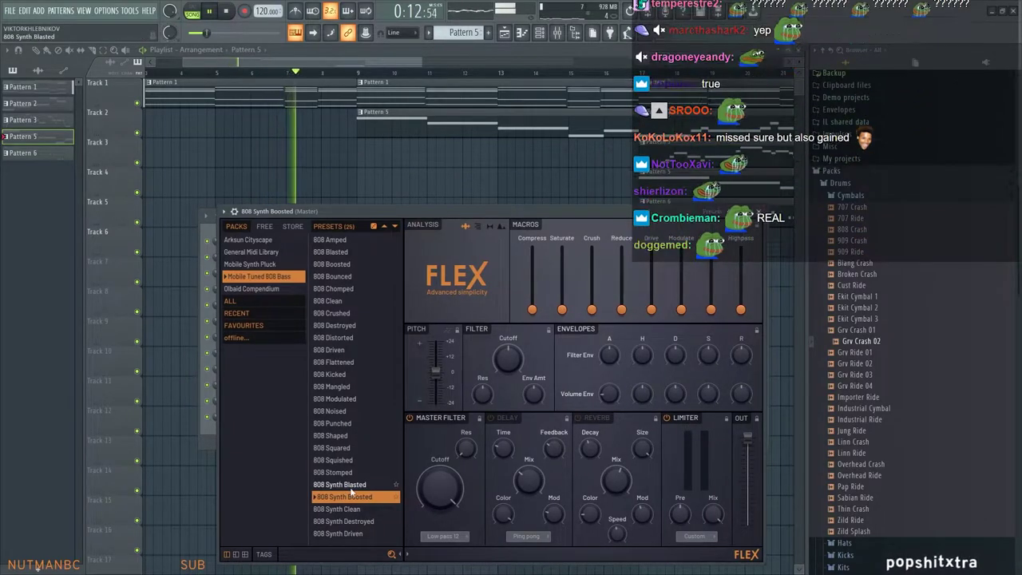
Try the 808 Chomped and 808 Bounced presets on the bass, reload 808 Synth Boosted and close FLEX
{"action": "left_click", "coordinate": [344, 298]}
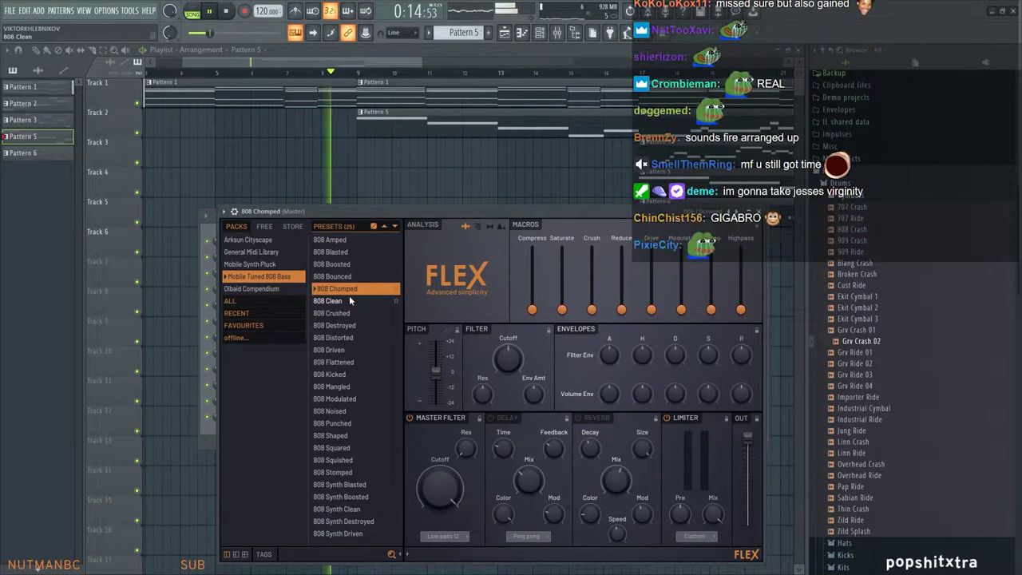
{"action": "left_click", "coordinate": [349, 292]}
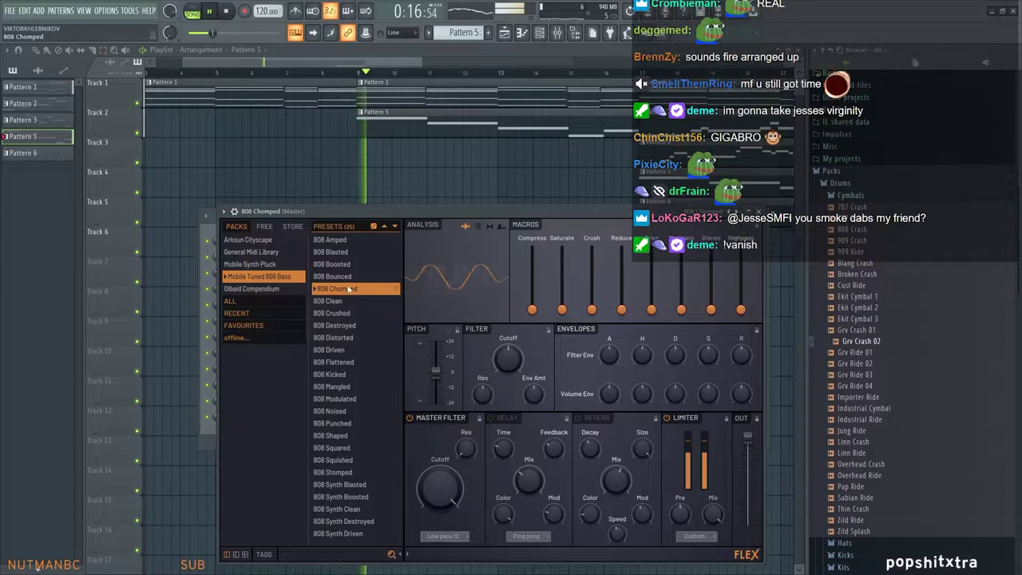
{"action": "key", "text": "Up"}
{"action": "left_click_drag", "start_coordinate": [386, 209], "coordinate": [354, 190]}
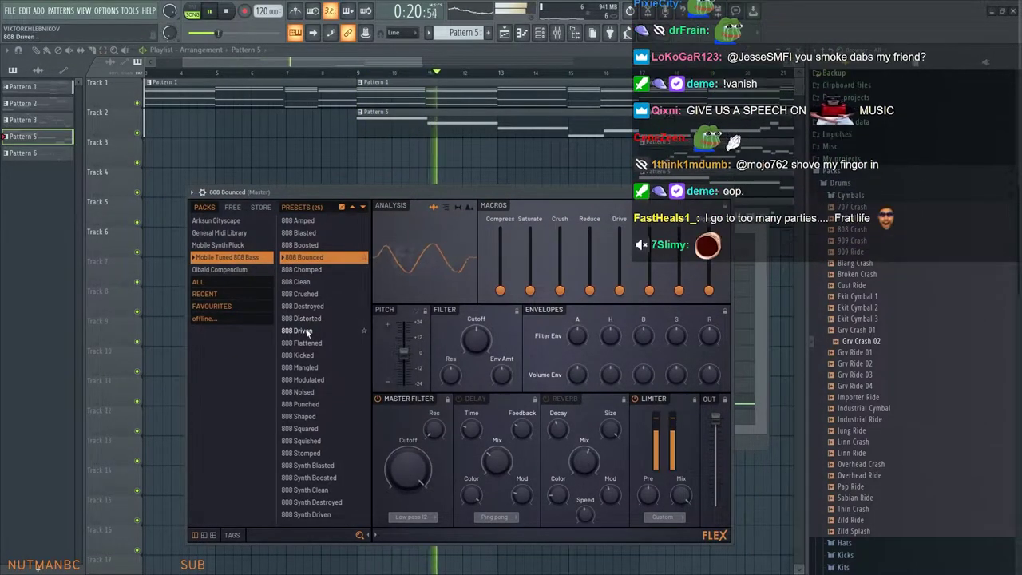
{"action": "key", "text": "space"}
{"action": "left_click", "coordinate": [326, 466]}
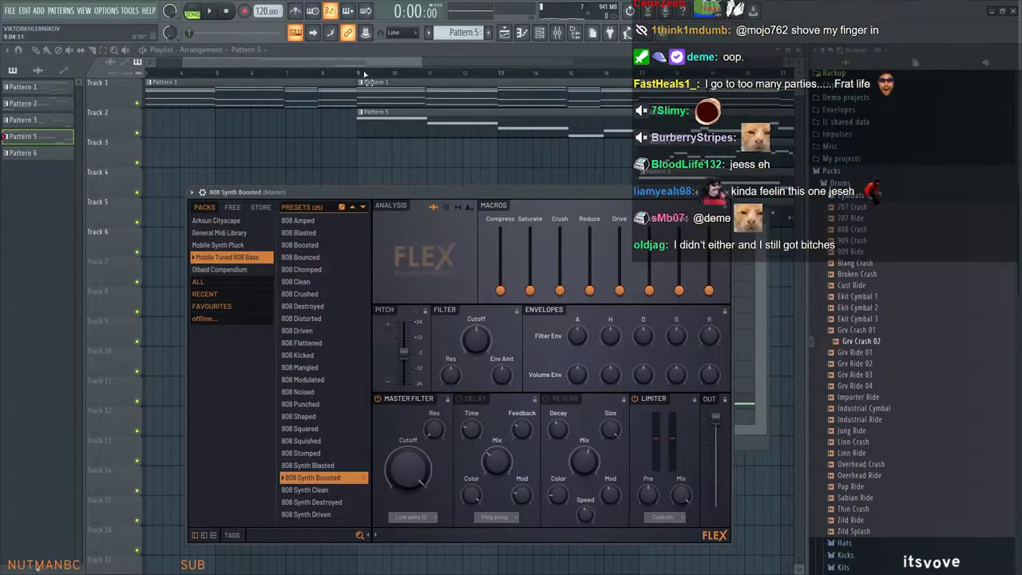
{"action": "key", "text": "Escape"}
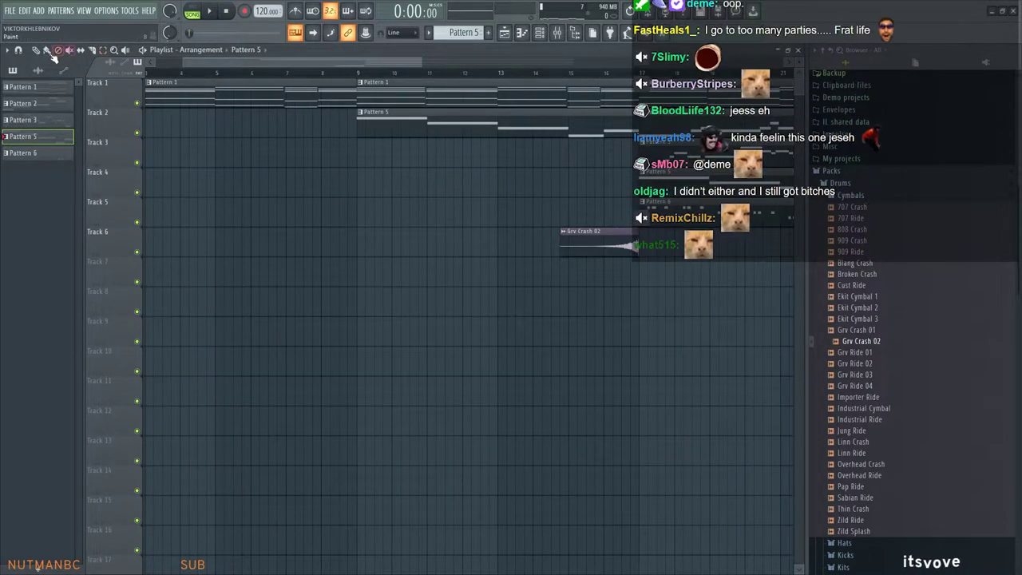
Play the arrangement from bar 9 and check the bass in the mixer and in its FLEX plugin
{"action": "left_click", "coordinate": [365, 73]}
{"action": "key", "text": "space"}
{"action": "left_click", "coordinate": [558, 34]}
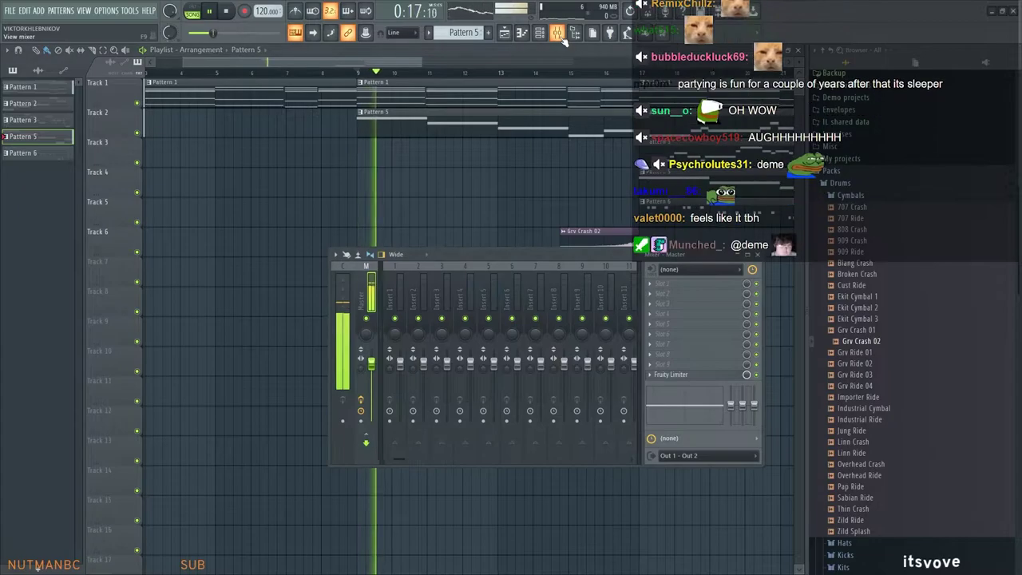
{"action": "left_click", "coordinate": [558, 34]}
{"action": "left_click", "coordinate": [540, 32]}
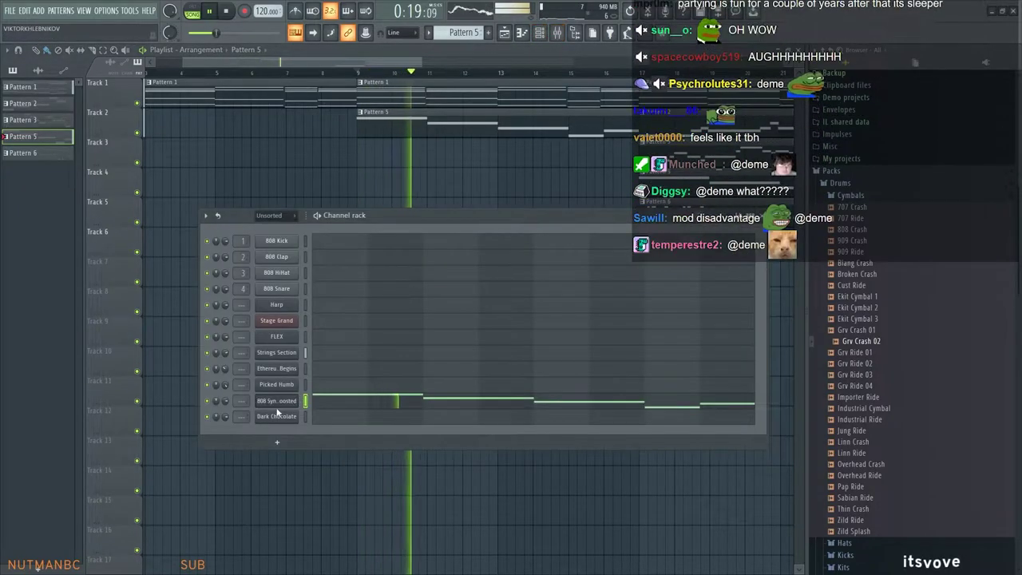
{"action": "left_click", "coordinate": [277, 400]}
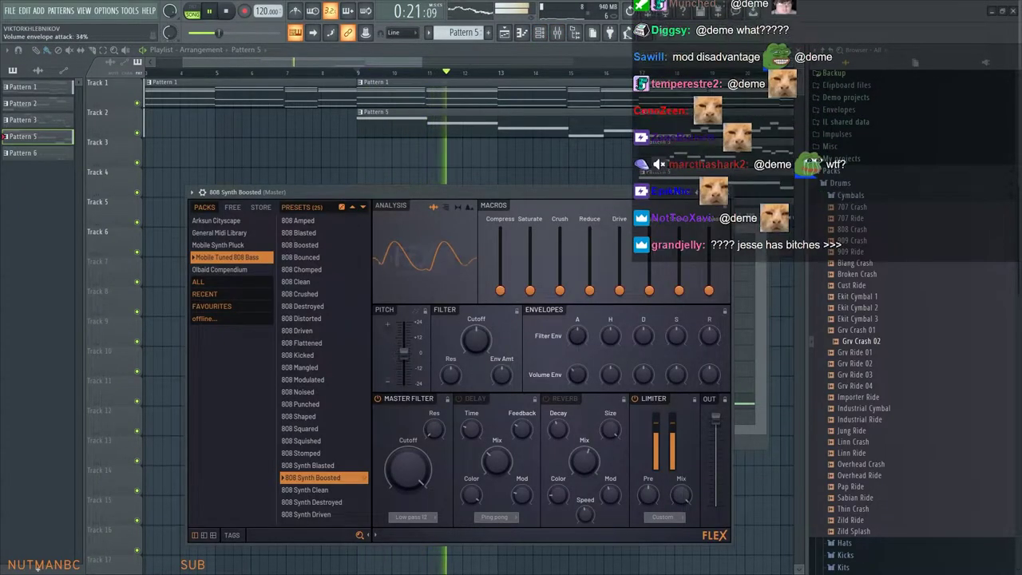
{"action": "key", "text": "space"}
{"action": "key", "text": "Escape"}
{"action": "scroll", "coordinate": [410, 200], "scroll_direction": "up", "scroll_amount": 4}
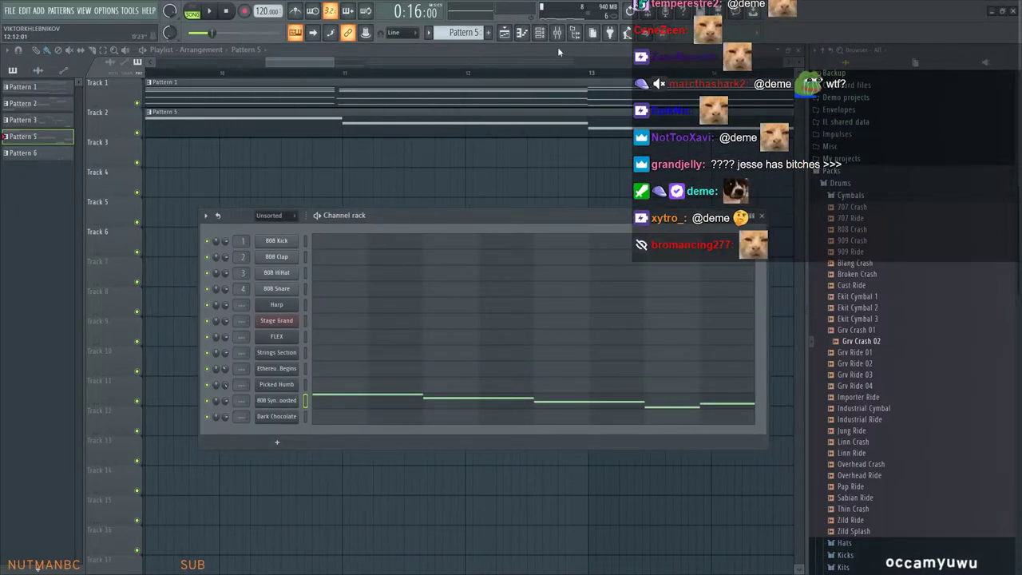
Open the 808 Synth Boosted channel's Pattern 5 notes in the piano roll
{"action": "left_click", "coordinate": [539, 32]}
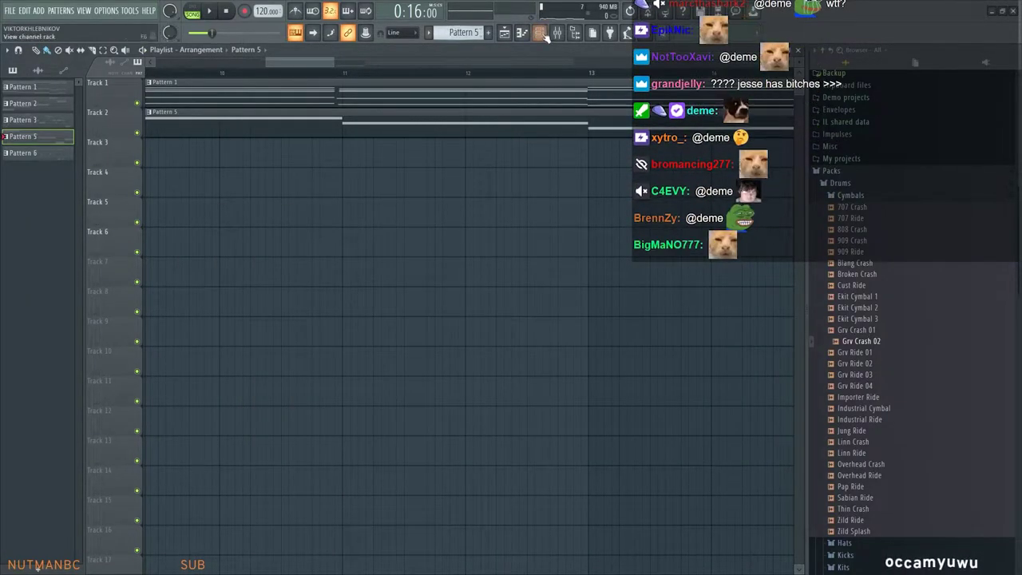
{"action": "left_click", "coordinate": [542, 33]}
{"action": "left_click", "coordinate": [276, 400]}
{"action": "key", "text": "Escape"}
{"action": "right_click", "coordinate": [276, 400]}
{"action": "left_click", "coordinate": [321, 399]}
{"action": "scroll", "coordinate": [335, 267], "scroll_direction": "up", "scroll_amount": 3}
{"action": "left_click_drag", "start_coordinate": [343, 269], "coordinate": [694, 293]}
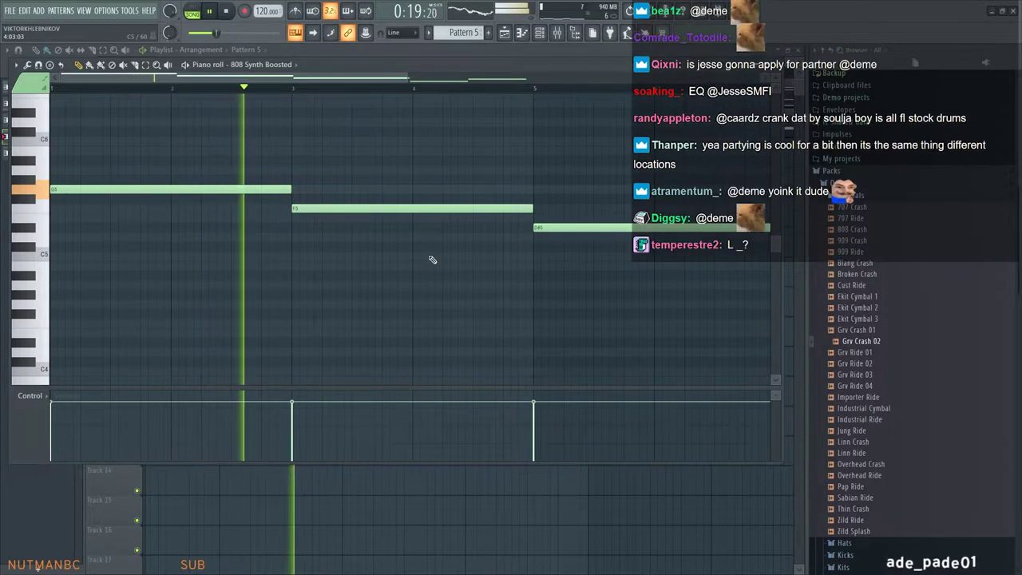
Lengthen the first three 808 bass notes slightly so each overlaps the start of the following note, and close the piano roll
{"action": "left_click_drag", "start_coordinate": [289, 188], "coordinate": [297, 188]}
{"action": "left_click_drag", "start_coordinate": [530, 208], "coordinate": [237, 213]}
{"action": "left_click_drag", "start_coordinate": [480, 232], "coordinate": [489, 231]}
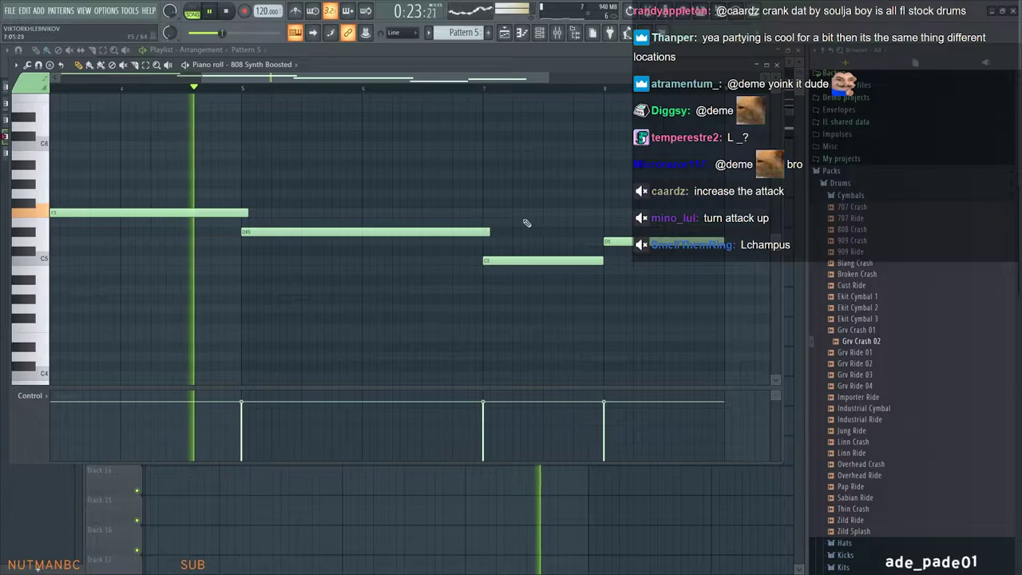
{"action": "left_click_drag", "start_coordinate": [671, 242], "coordinate": [534, 245]}
{"action": "scroll", "coordinate": [438, 245], "scroll_direction": "left", "scroll_amount": 3}
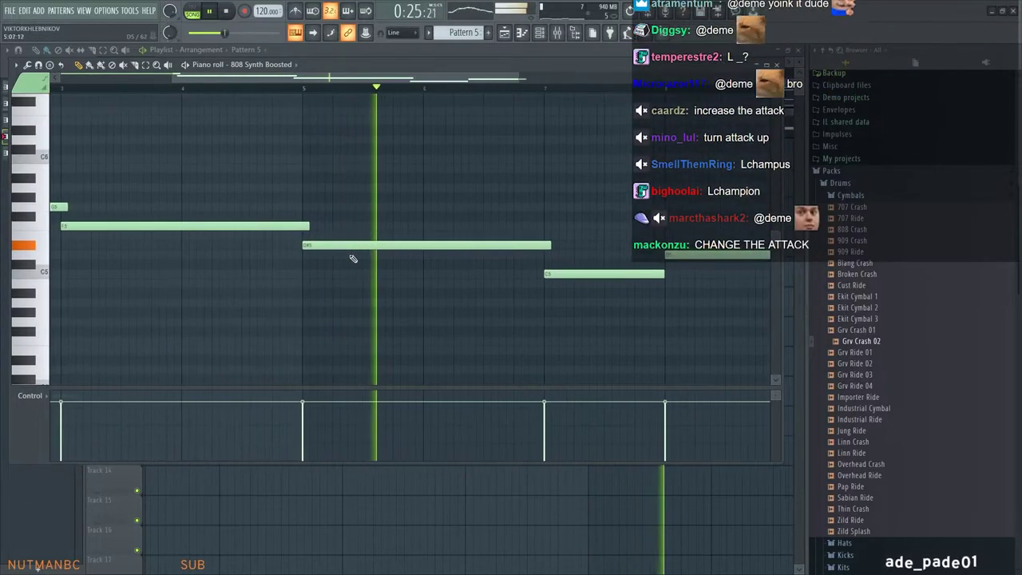
{"action": "left_click", "coordinate": [777, 66]}
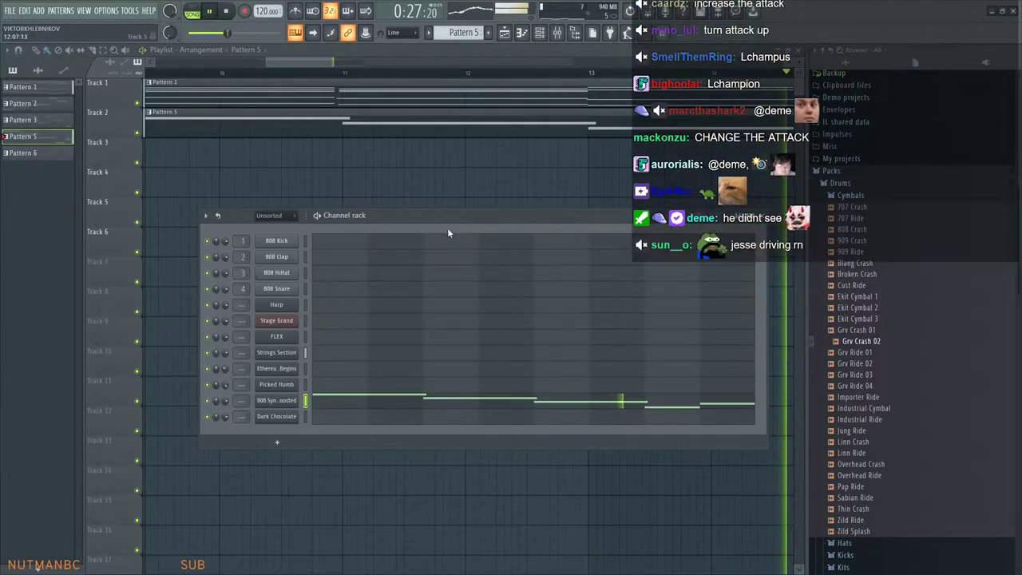
Listen through the arrangement up to the section after bar 17, checking the 808 Synth Boosted channel in its FLEX plugin
{"action": "left_click", "coordinate": [266, 404]}
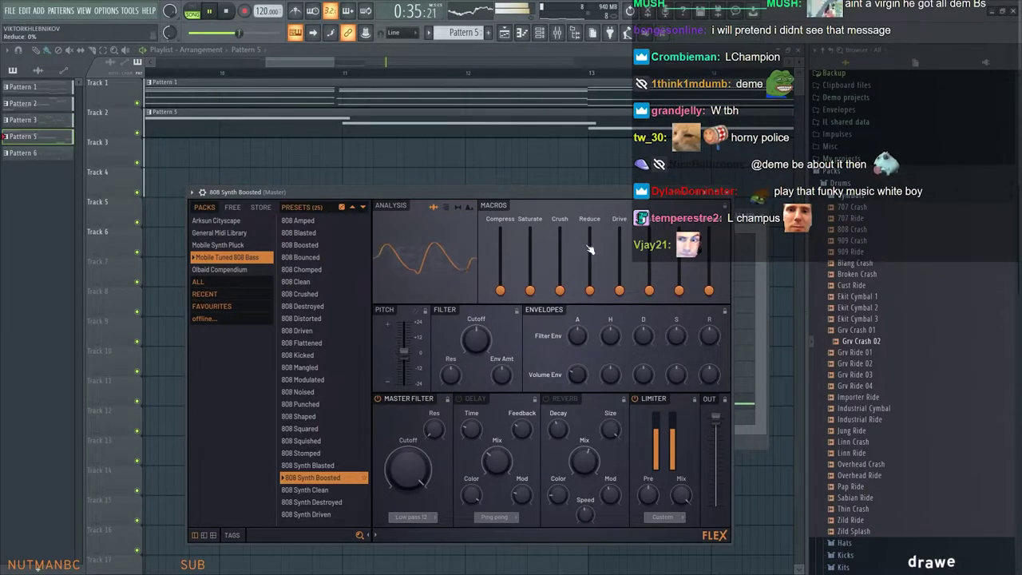
{"action": "left_click", "coordinate": [558, 36]}
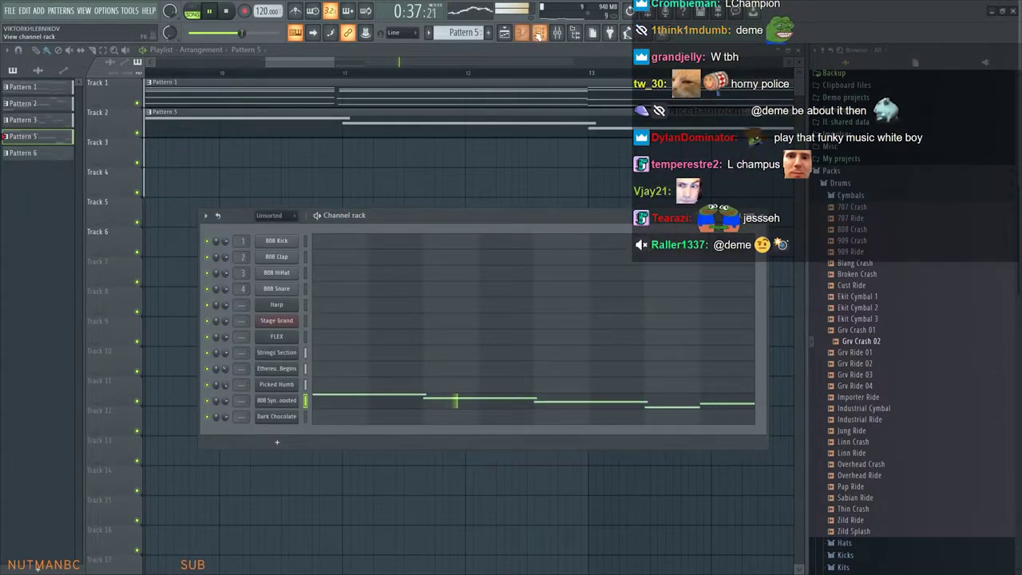
{"action": "left_click", "coordinate": [284, 405]}
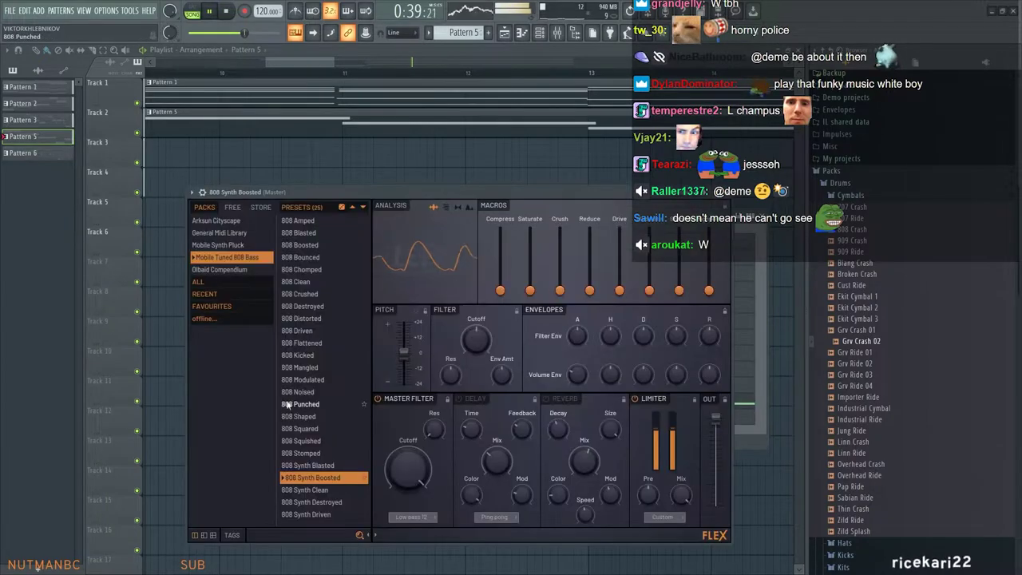
{"action": "left_click", "coordinate": [727, 193]}
{"action": "left_click", "coordinate": [760, 214]}
{"action": "left_click_drag", "start_coordinate": [556, 208], "coordinate": [360, 196]}
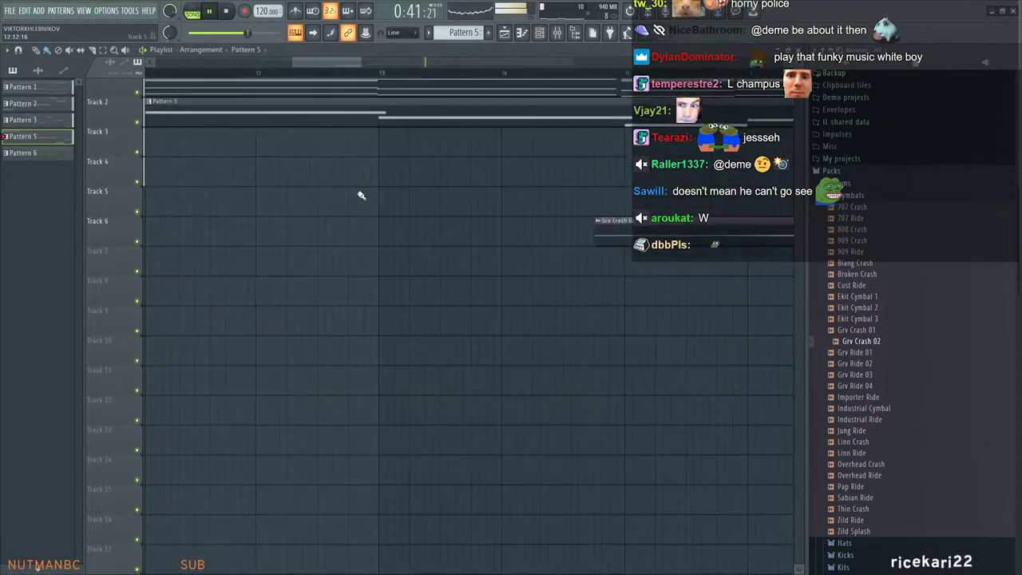
{"action": "scroll", "coordinate": [383, 209], "scroll_direction": "down", "scroll_amount": 5}
{"action": "scroll", "coordinate": [399, 217], "scroll_direction": "down", "scroll_amount": 2}
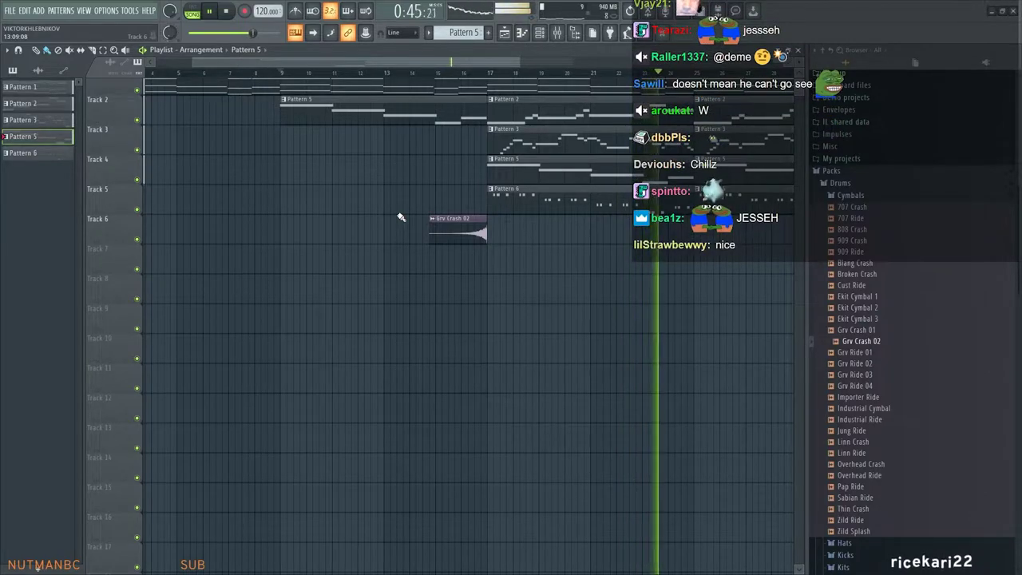
{"action": "scroll", "coordinate": [671, 176], "scroll_direction": "up", "scroll_amount": 3}
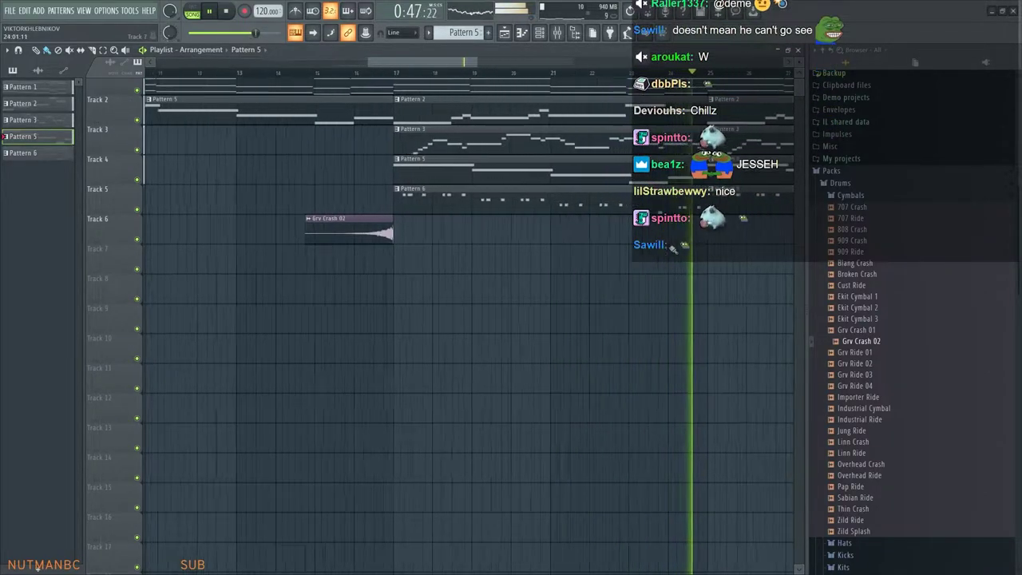
{"action": "left_click", "coordinate": [539, 33]}
{"action": "left_click", "coordinate": [284, 401]}
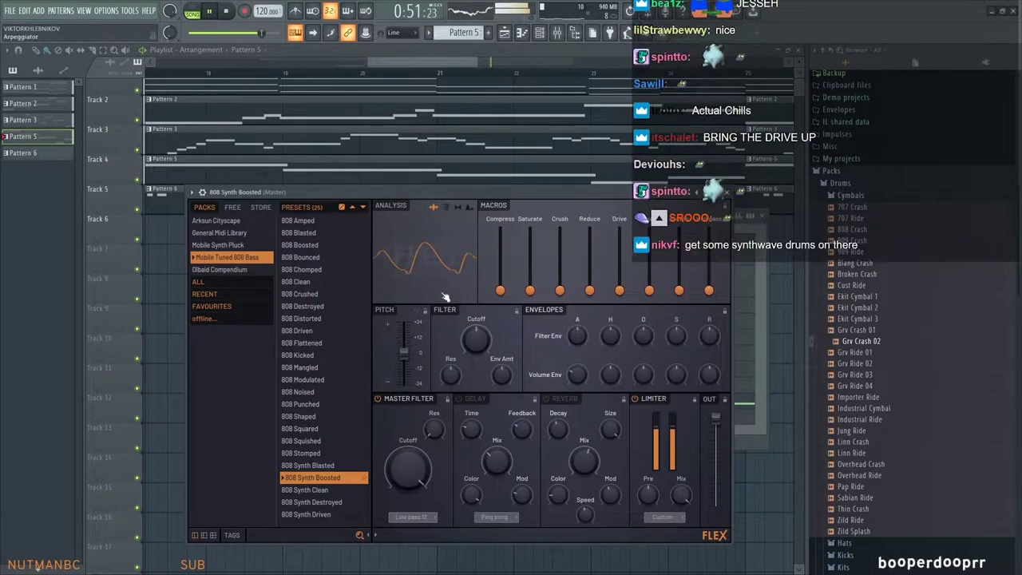
{"action": "key", "text": "Escape"}
Open the 808 Synth Boosted notes in the piano roll and lengthen the fourth note slightly so it overlaps the last note
{"action": "right_click", "coordinate": [300, 395]}
{"action": "left_click", "coordinate": [360, 402]}
{"action": "scroll", "coordinate": [447, 356], "scroll_direction": "up", "scroll_amount": 3}
{"action": "left_click_drag", "start_coordinate": [423, 317], "coordinate": [113, 333]}
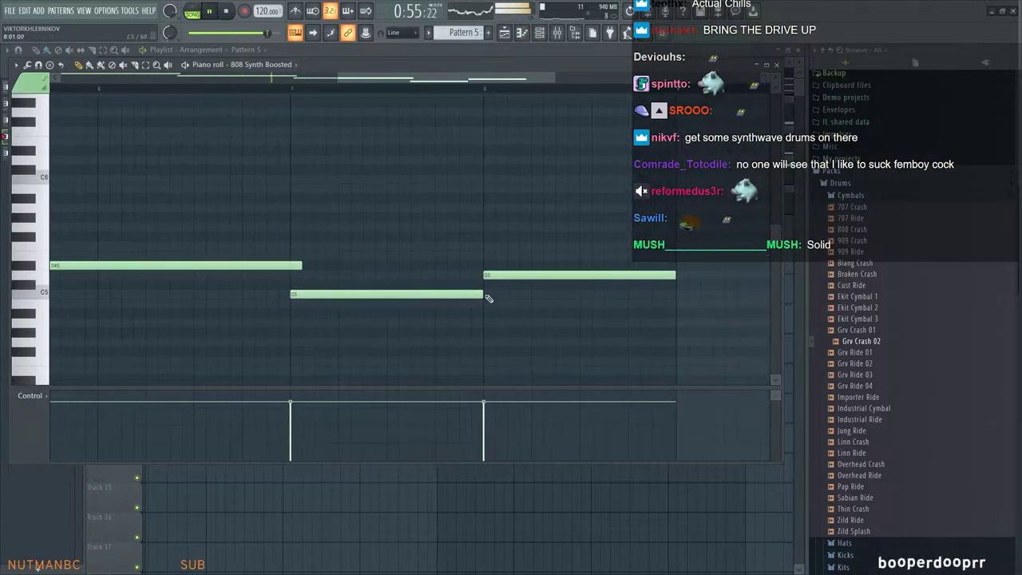
{"action": "left_click_drag", "start_coordinate": [220, 308], "coordinate": [451, 317]}
{"action": "scroll", "coordinate": [452, 317], "scroll_direction": "down", "scroll_amount": 3}
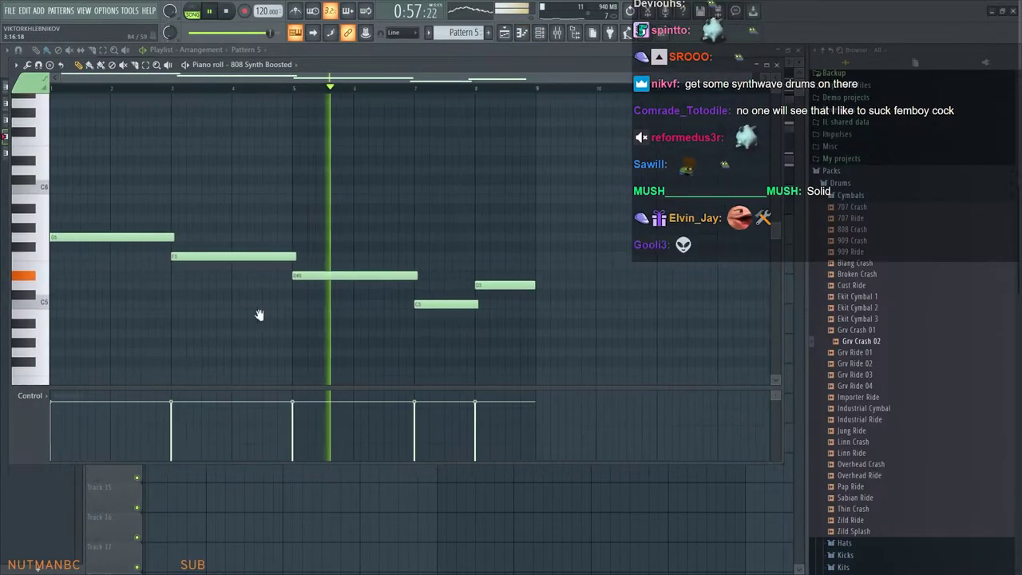
Lower the first bass note's velocity slightly, and close the piano roll and channel rack
{"action": "left_click_drag", "start_coordinate": [244, 317], "coordinate": [247, 330]}
{"action": "left_click", "coordinate": [71, 411]}
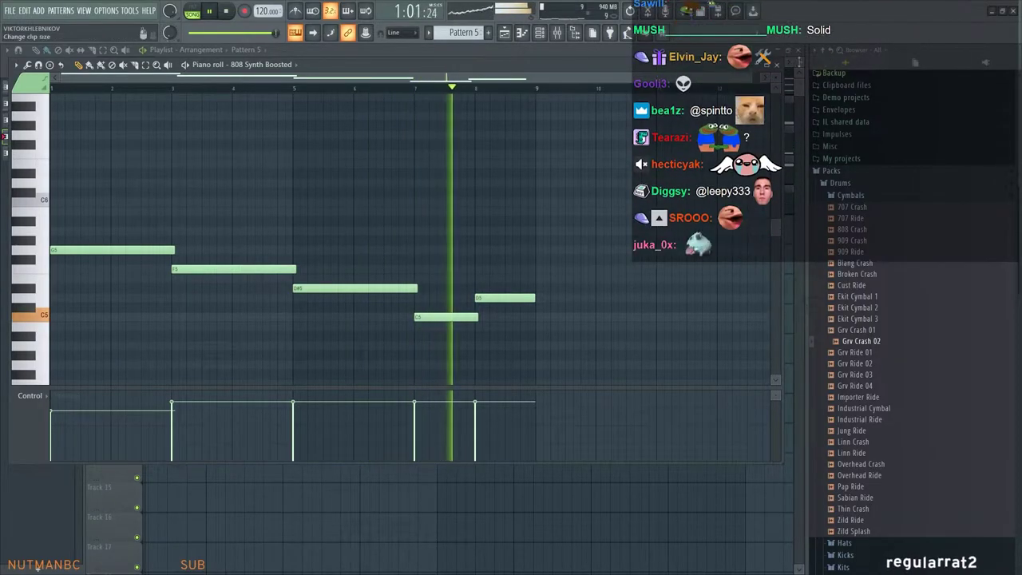
{"action": "left_click", "coordinate": [777, 64]}
{"action": "left_click", "coordinate": [762, 215]}
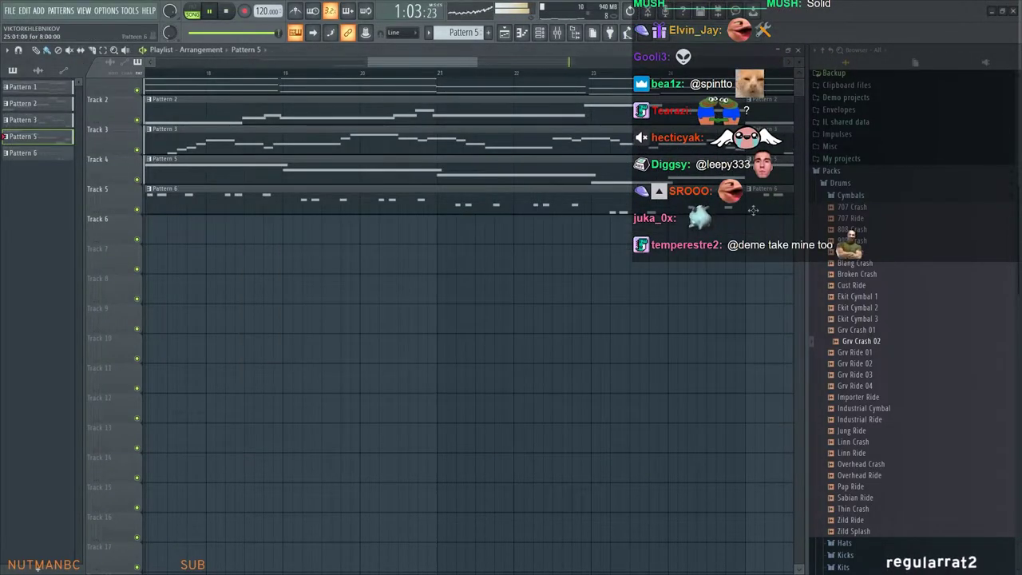
Replay the arrangement from bar 9 while browsing the Sample Stuff folder for sounds
{"action": "scroll", "coordinate": [656, 238], "scroll_direction": "down", "scroll_amount": 5}
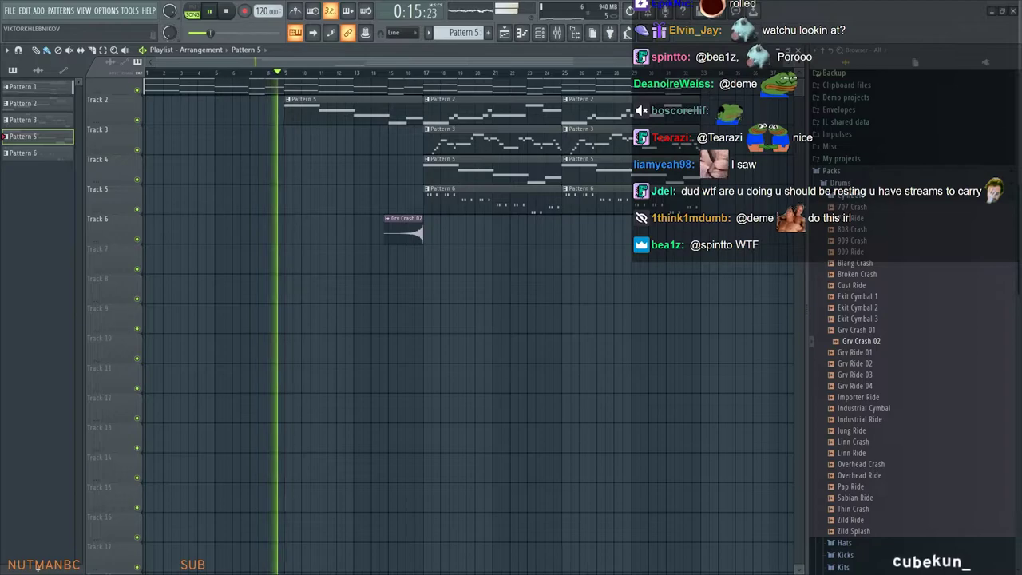
{"action": "left_click", "coordinate": [237, 13]}
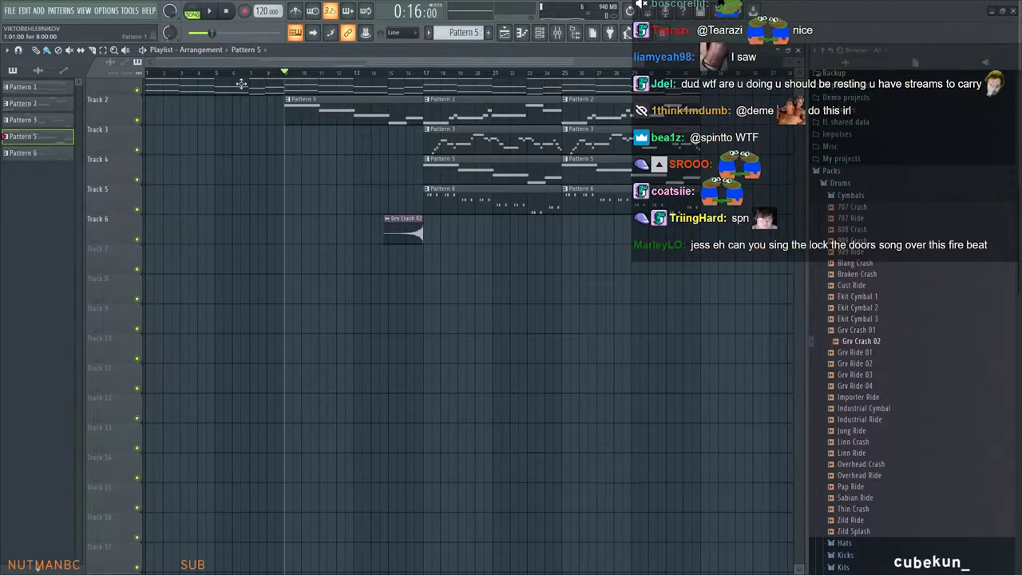
{"action": "left_click", "coordinate": [209, 11]}
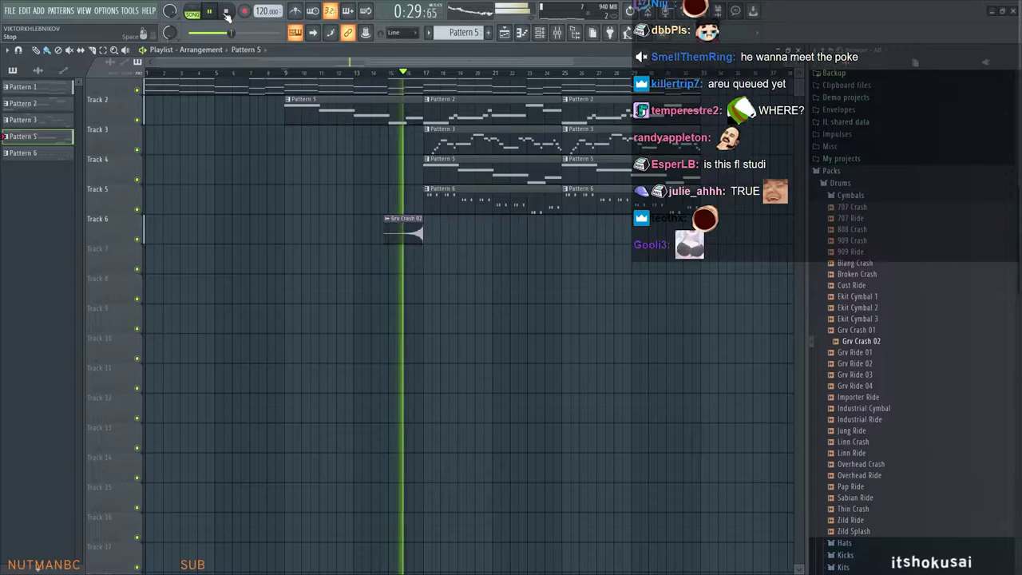
{"action": "left_click", "coordinate": [850, 194]}
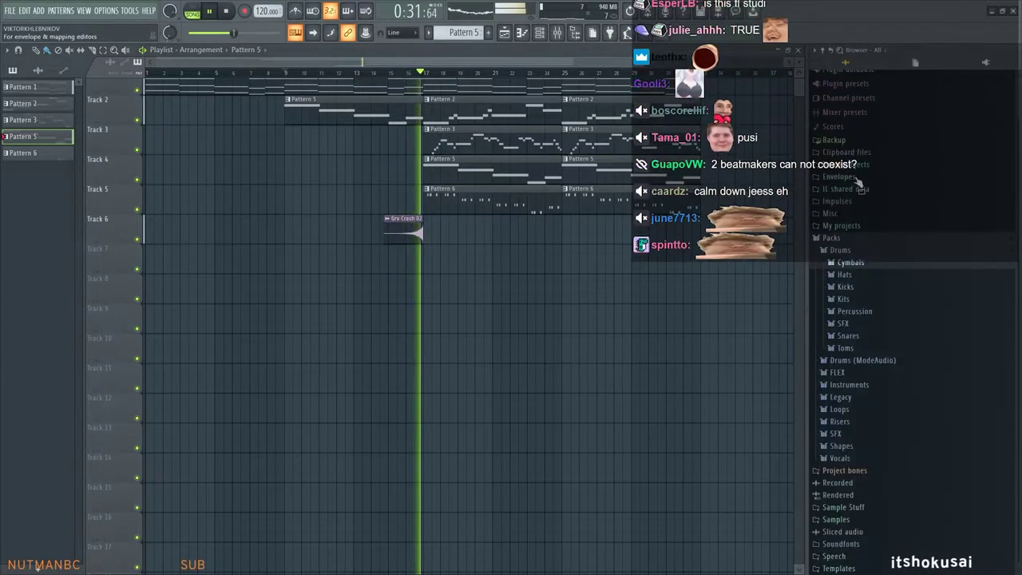
{"action": "left_click", "coordinate": [841, 508]}
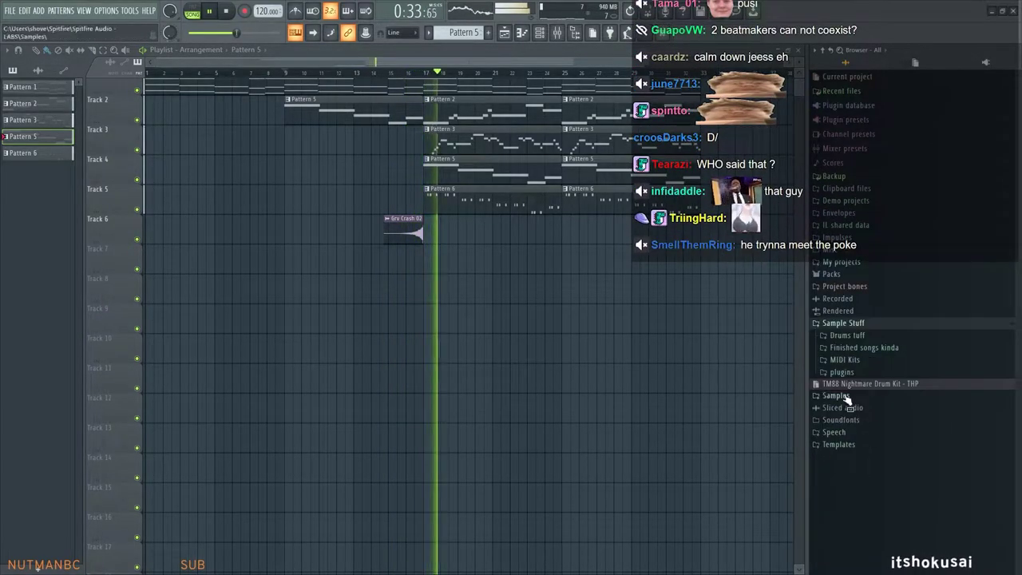
Stop playback and place a copy of the Pattern 6 clip on Track 5 starting at bar 9
{"action": "scroll", "coordinate": [573, 293], "scroll_direction": "up", "scroll_amount": 3}
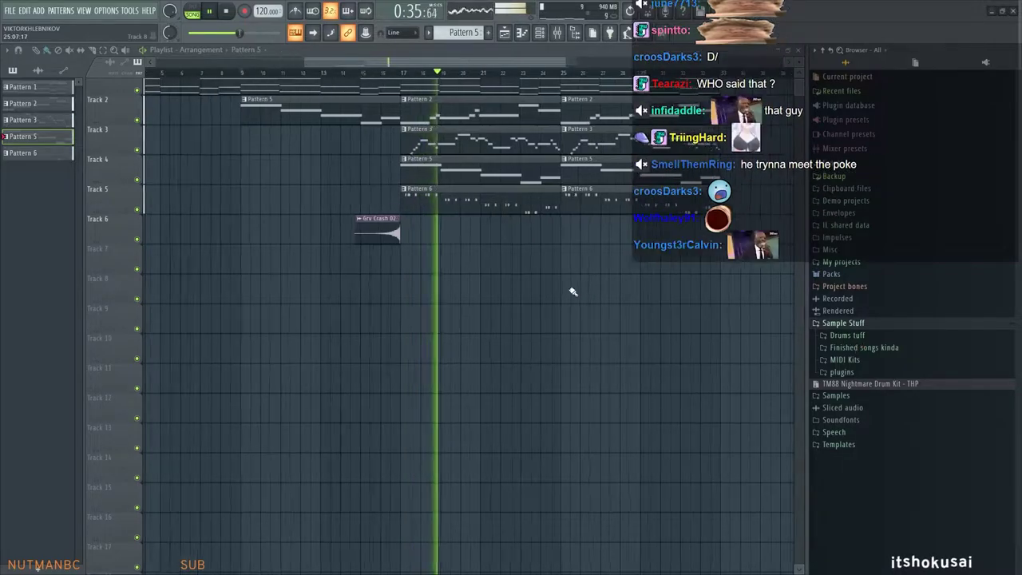
{"action": "left_click_drag", "start_coordinate": [482, 269], "coordinate": [600, 275]}
{"action": "key", "text": "space"}
{"action": "left_click", "coordinate": [503, 209]}
{"action": "left_click_drag", "start_coordinate": [426, 217], "coordinate": [492, 221]}
{"action": "scroll", "coordinate": [493, 221], "scroll_direction": "down", "scroll_amount": 2}
{"action": "left_click_drag", "start_coordinate": [479, 270], "coordinate": [418, 207]}
{"action": "left_click", "coordinate": [424, 277]}
{"action": "right_click", "coordinate": [481, 278]}
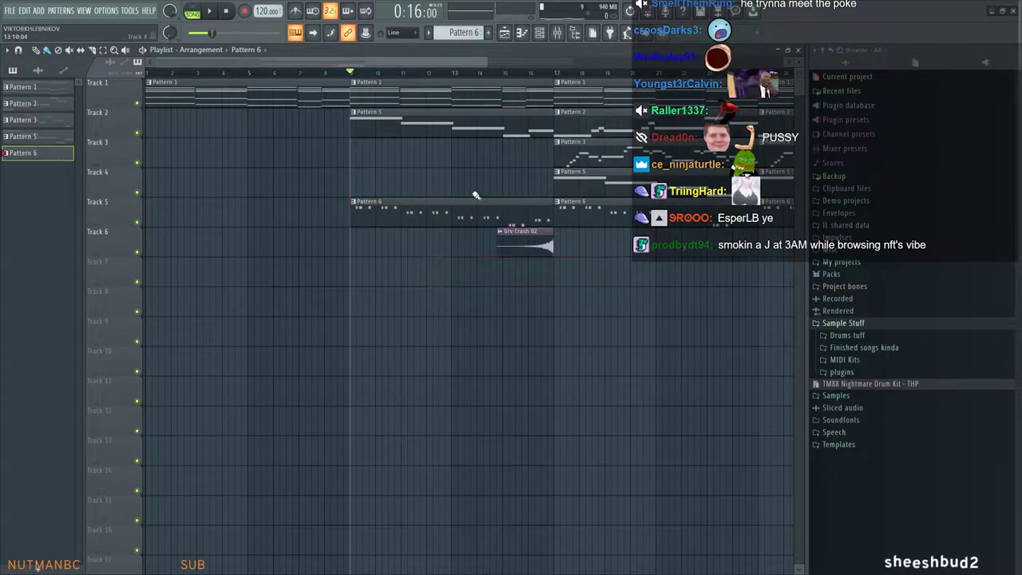
Route the Dark Chocolate channel to mixer insert 6 and load Fruity Filter in that insert's first effect slot
{"action": "left_click", "coordinate": [555, 33]}
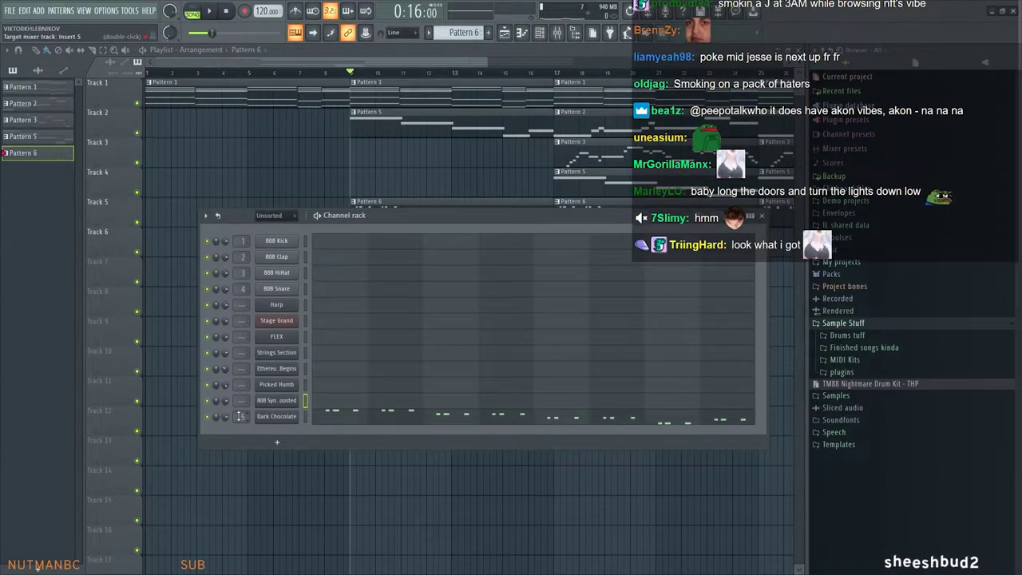
{"action": "left_click_drag", "start_coordinate": [241, 416], "coordinate": [240, 412]}
{"action": "left_click", "coordinate": [558, 34]}
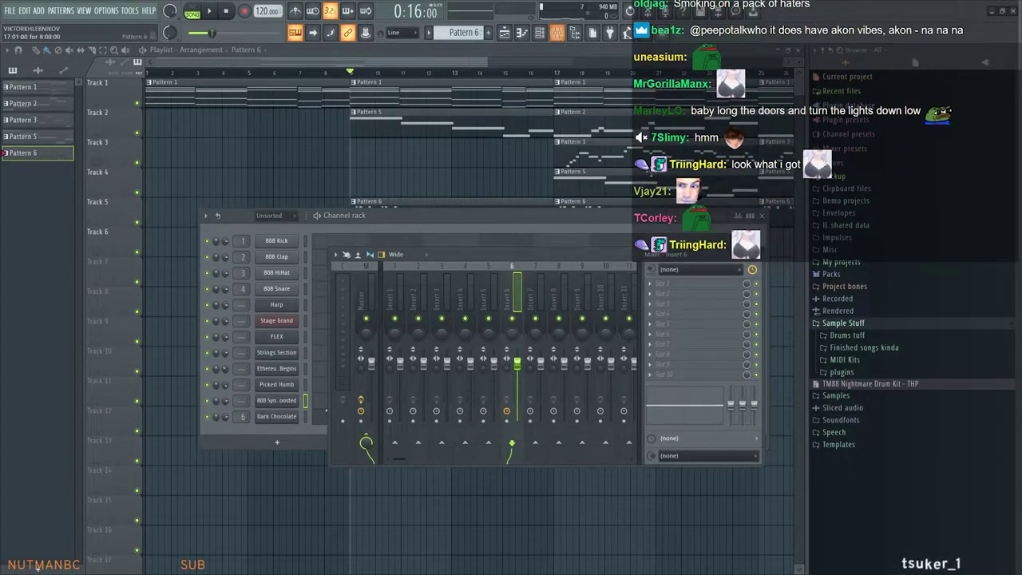
{"action": "left_click", "coordinate": [696, 284]}
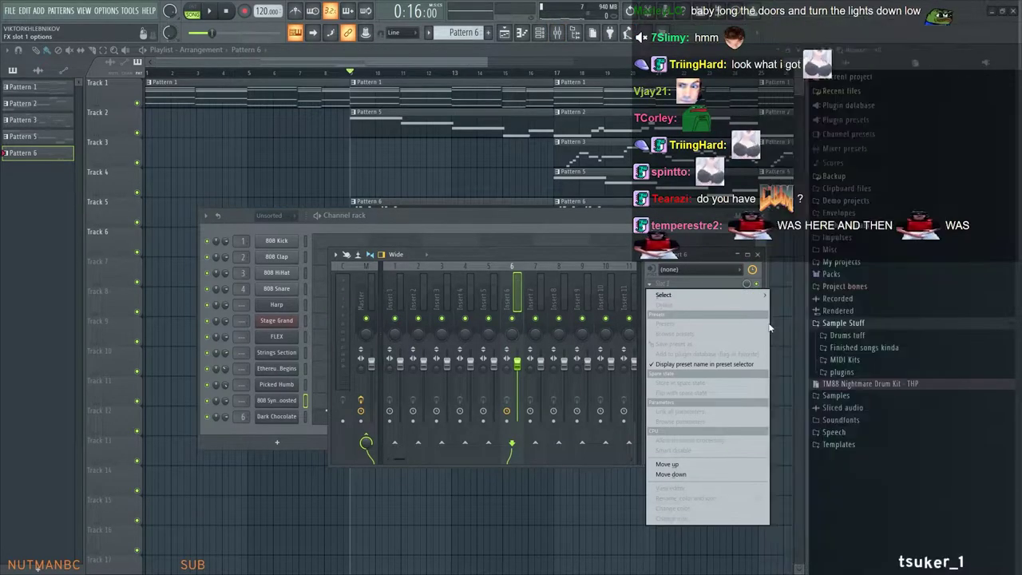
{"action": "mouse_move", "coordinate": [718, 299]}
{"action": "left_click", "coordinate": [822, 332]}
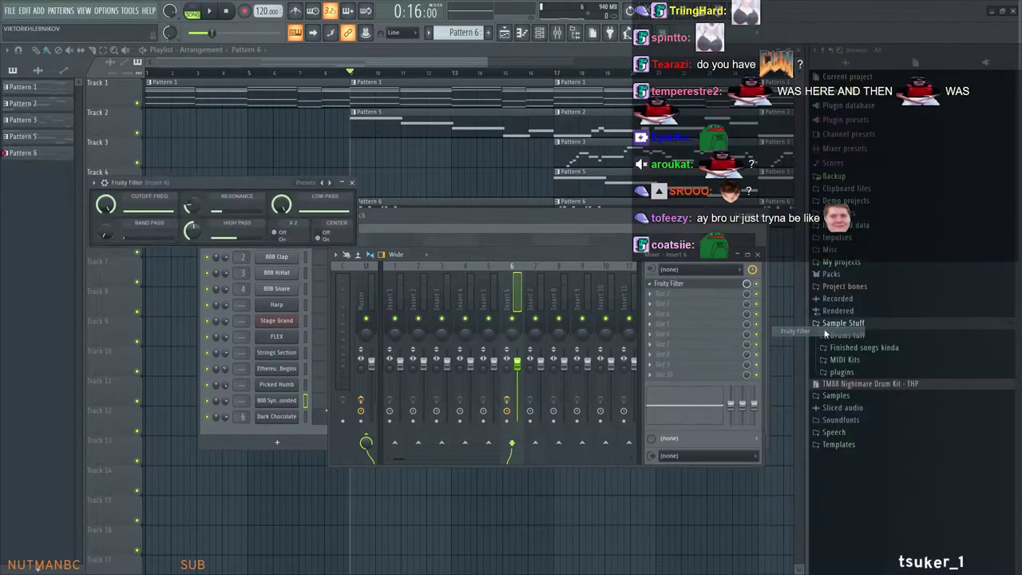
{"action": "left_click", "coordinate": [757, 255]}
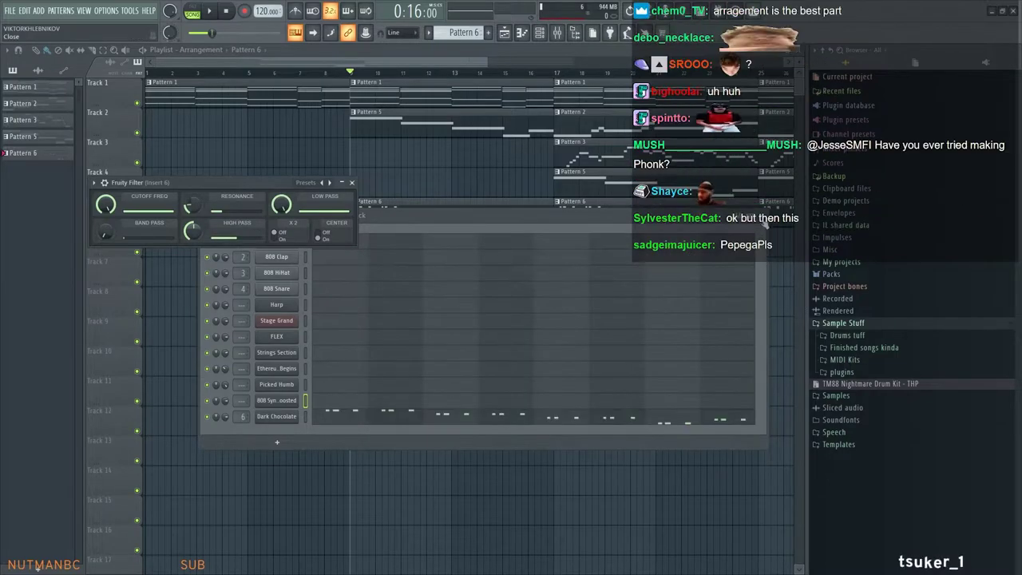
{"action": "left_click", "coordinate": [762, 216]}
Switch Fruity Filter to the Party next door preset while playing the section from bar 9
{"action": "key", "text": "space"}
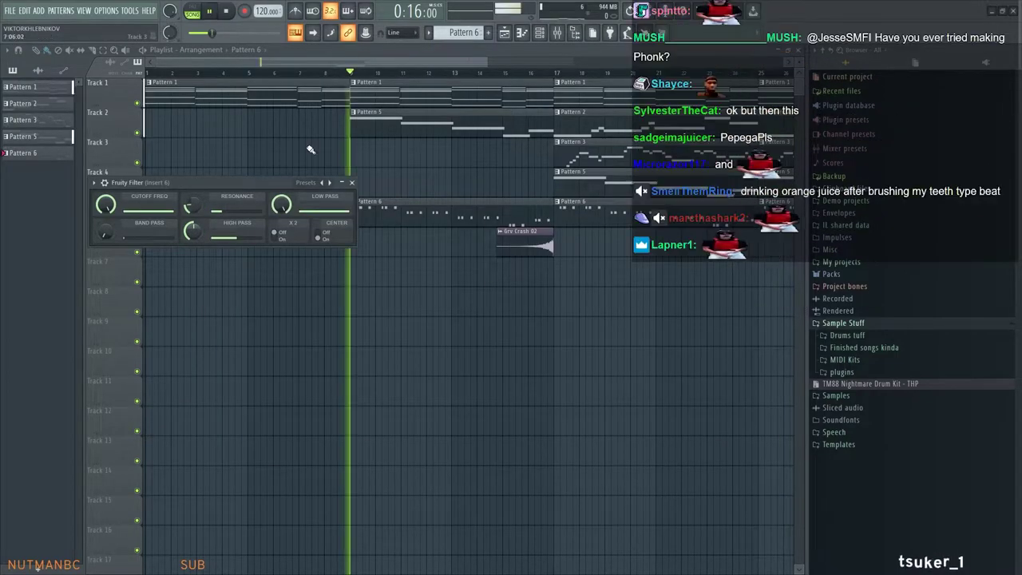
{"action": "left_click", "coordinate": [332, 183]}
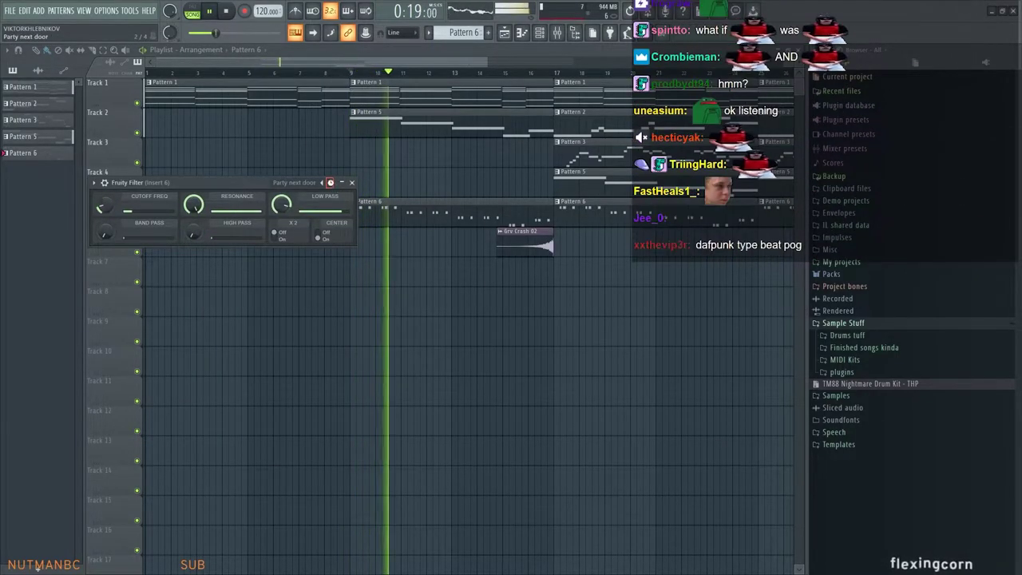
{"action": "key", "text": "space"}
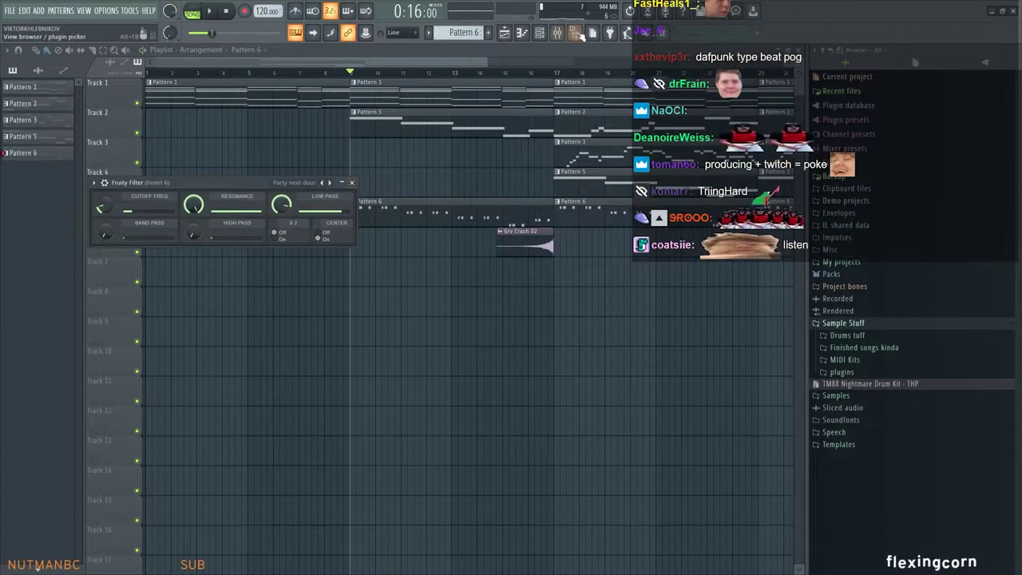
Select bars 9 to 16 in the playlist and create an automation clip for the mix level of insert 6's Fruity Filter
{"action": "left_click", "coordinate": [543, 35]}
{"action": "left_click", "coordinate": [760, 215]}
{"action": "left_click", "coordinate": [559, 33]}
{"action": "left_click", "coordinate": [356, 73]}
{"action": "left_click_drag", "start_coordinate": [356, 73], "coordinate": [549, 80]}
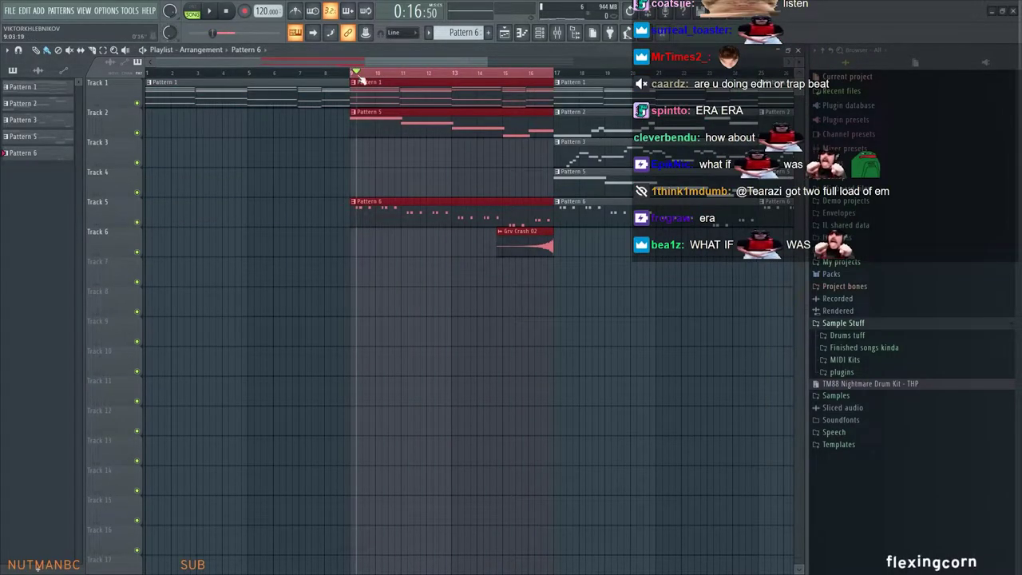
{"action": "left_click", "coordinate": [543, 35]}
{"action": "left_click", "coordinate": [543, 34]}
{"action": "left_click", "coordinate": [558, 34]}
{"action": "right_click", "coordinate": [757, 284]}
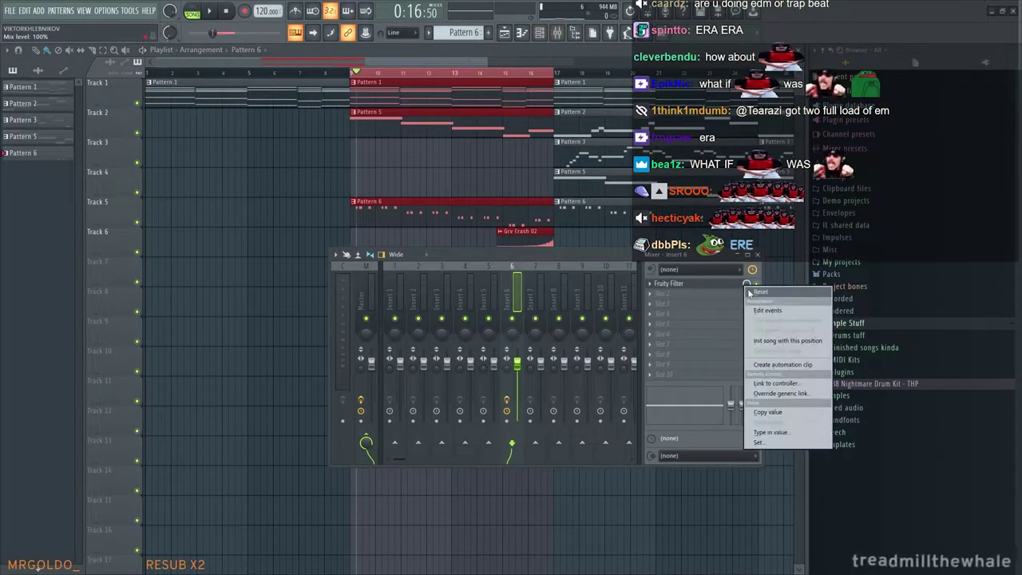
{"action": "left_click", "coordinate": [741, 369]}
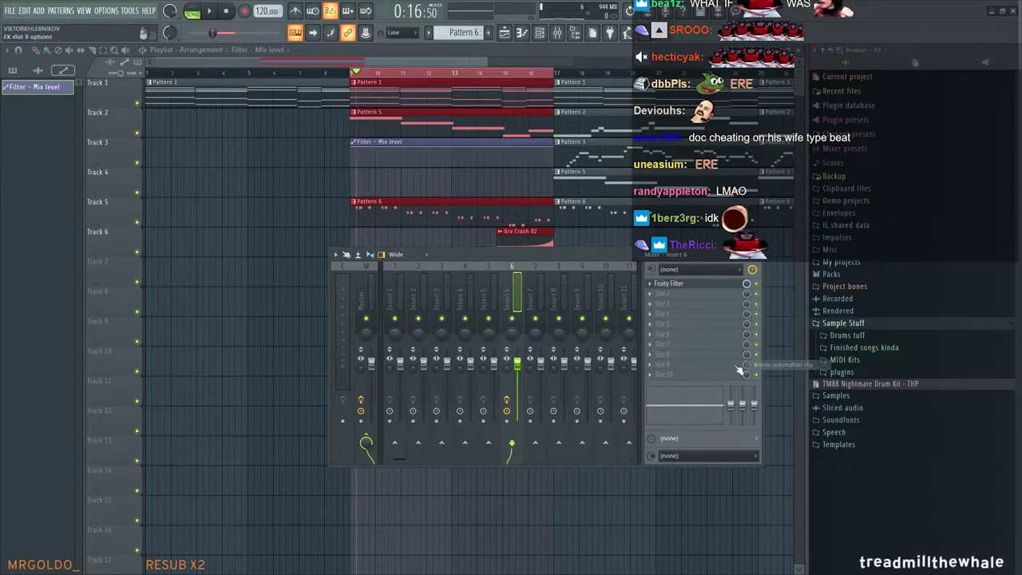
Move the Filter - Mix level clip to Track 7 and reshape its line to fall steadily from bar 9 to bar 17
{"action": "left_click", "coordinate": [390, 238]}
{"action": "left_click_drag", "start_coordinate": [413, 152], "coordinate": [428, 283]}
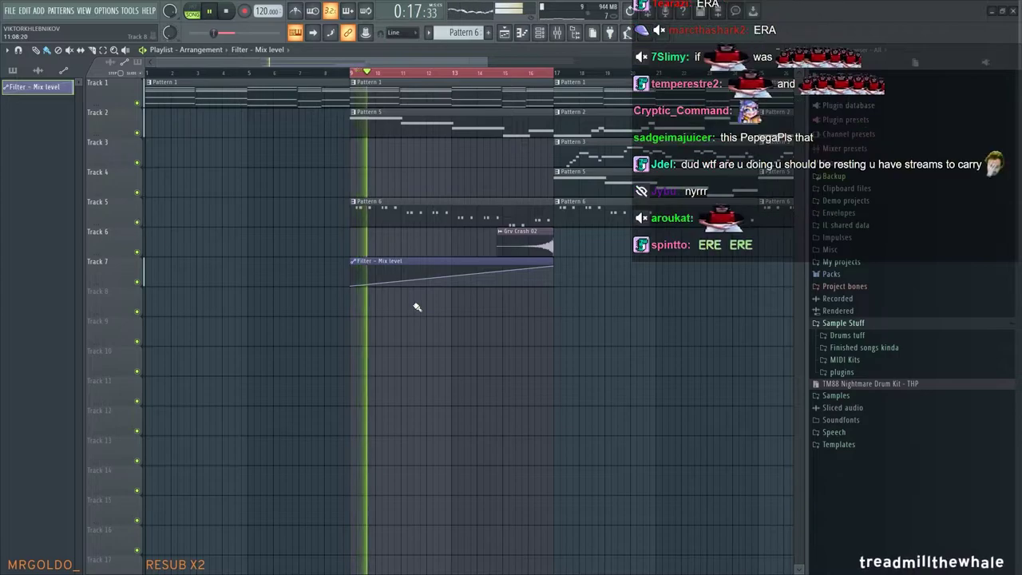
{"action": "key", "text": "space"}
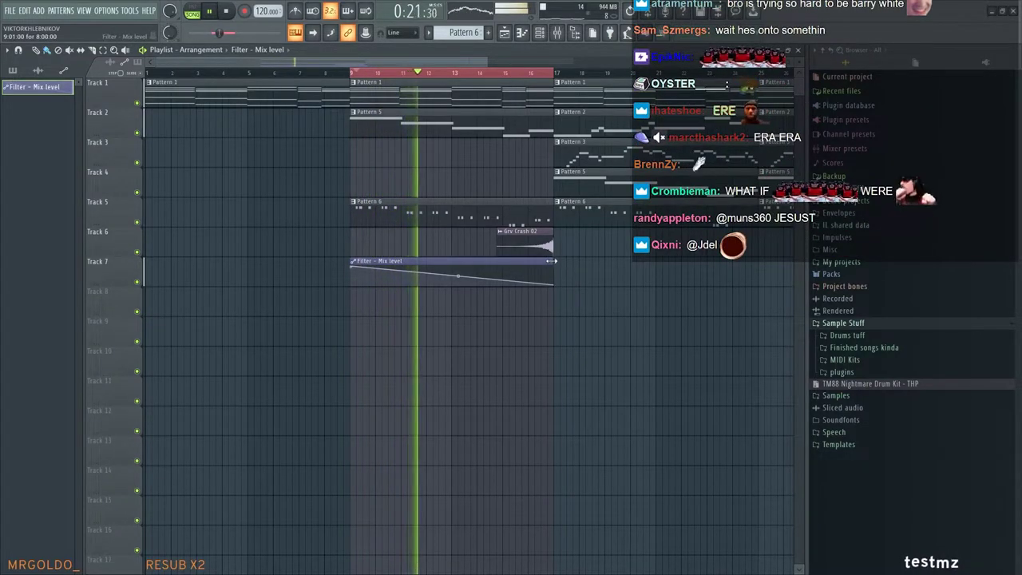
Listen to the filter automation while browsing the Drums folder under Packs, and stop playback
{"action": "scroll", "coordinate": [568, 285], "scroll_direction": "up", "scroll_amount": 4}
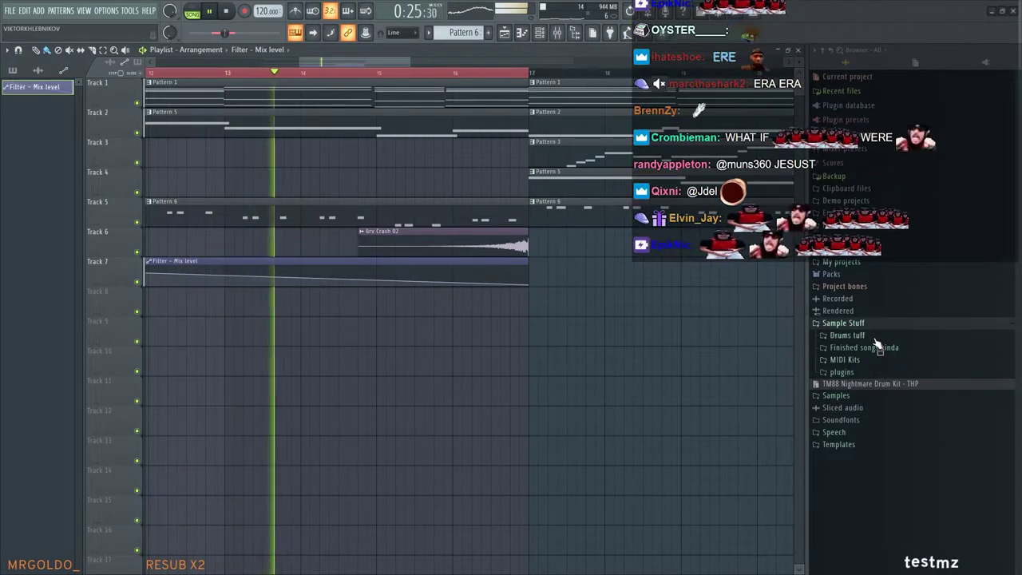
{"action": "left_click", "coordinate": [831, 274]}
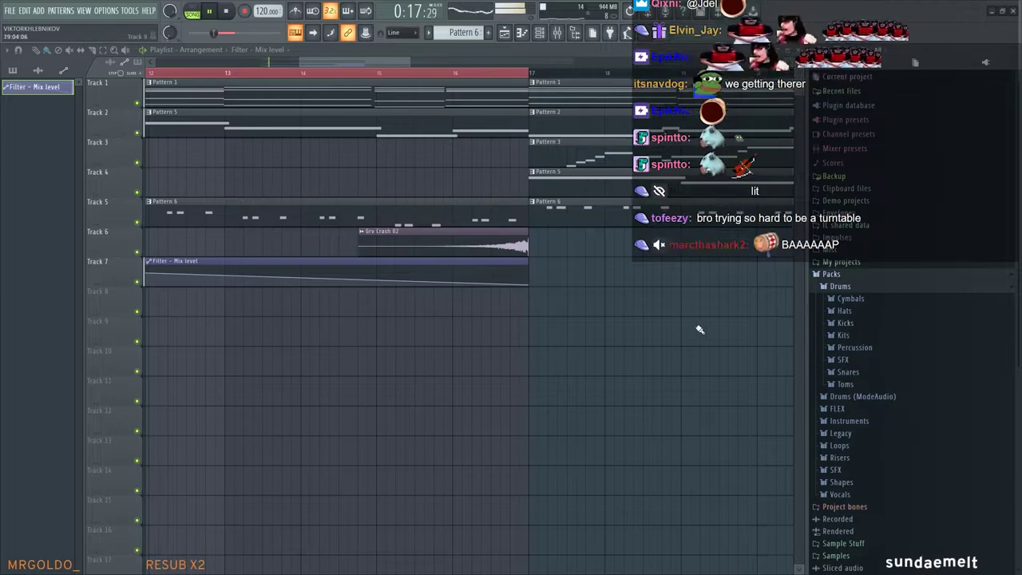
{"action": "scroll", "coordinate": [685, 328], "scroll_direction": "down", "scroll_amount": 4}
{"action": "key", "text": "space"}
Extend the playlist time selection to cover bars 9 to 32 and play the arrangement from bar 1
{"action": "left_click_drag", "start_coordinate": [665, 327], "coordinate": [520, 322]}
{"action": "scroll", "coordinate": [511, 311], "scroll_direction": "down", "scroll_amount": 2}
{"action": "left_click_drag", "start_coordinate": [382, 74], "coordinate": [605, 72]}
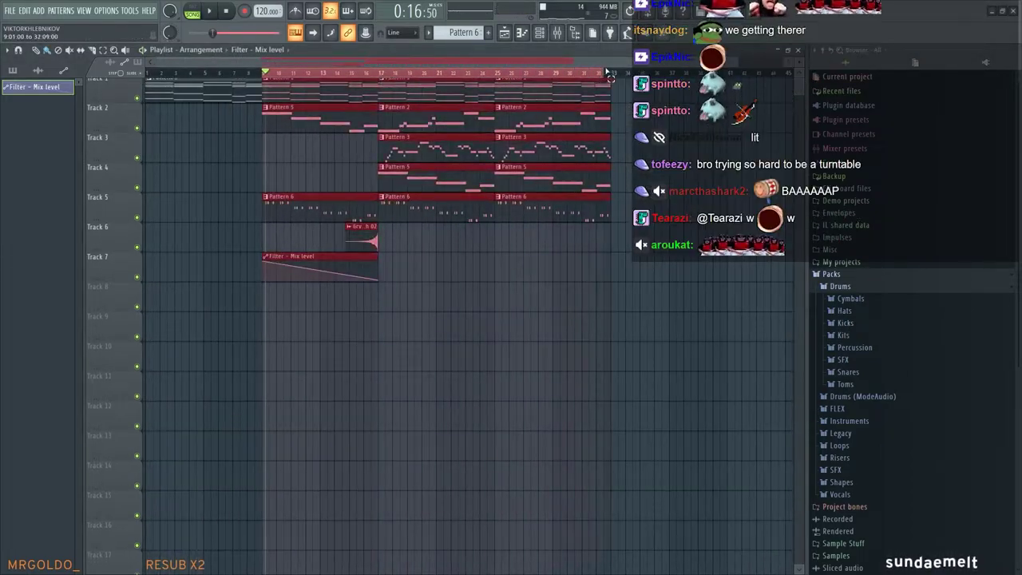
{"action": "left_click_drag", "start_coordinate": [264, 72], "coordinate": [149, 74]}
{"action": "key", "text": "space"}
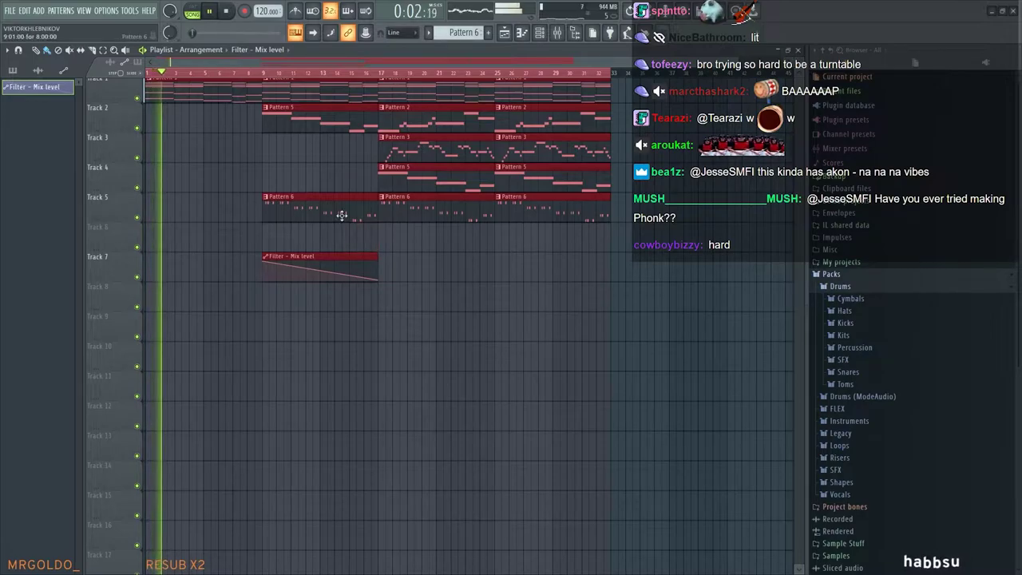
Deselect the clips between bars 9 and 32 in the playlist
{"action": "scroll", "coordinate": [343, 217], "scroll_direction": "up", "scroll_amount": 3}
{"action": "left_click_drag", "start_coordinate": [346, 226], "coordinate": [431, 243]}
{"action": "left_click", "coordinate": [504, 263], "text": "ctrl"}
{"action": "left_click_drag", "start_coordinate": [530, 302], "coordinate": [342, 274]}
{"action": "scroll", "coordinate": [375, 256], "scroll_direction": "down", "scroll_amount": 3}
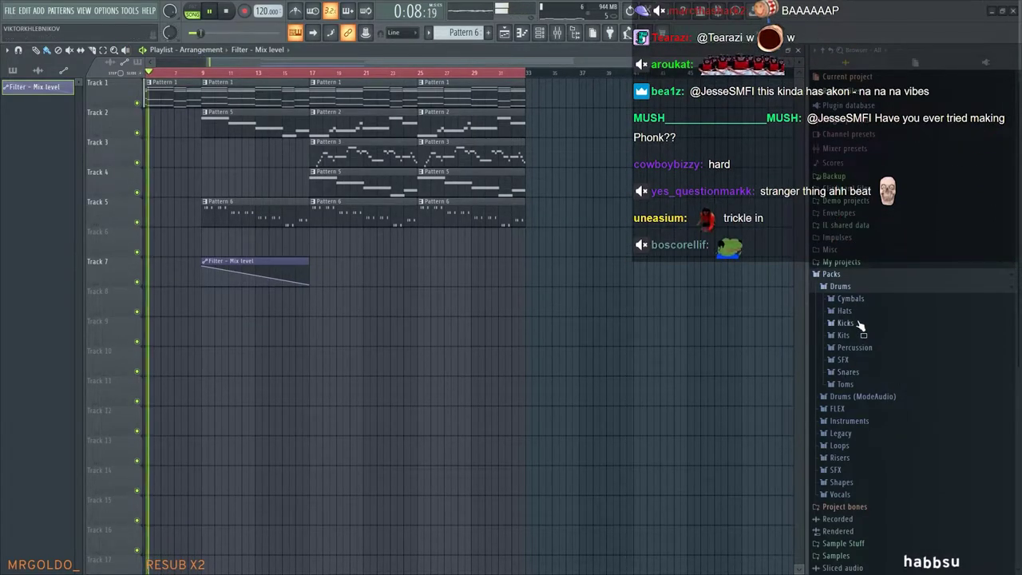
Browse the Sample Stuff folder for a suitable sample, looking through Drums tuff and MIDI Kits
{"action": "left_click", "coordinate": [844, 542]}
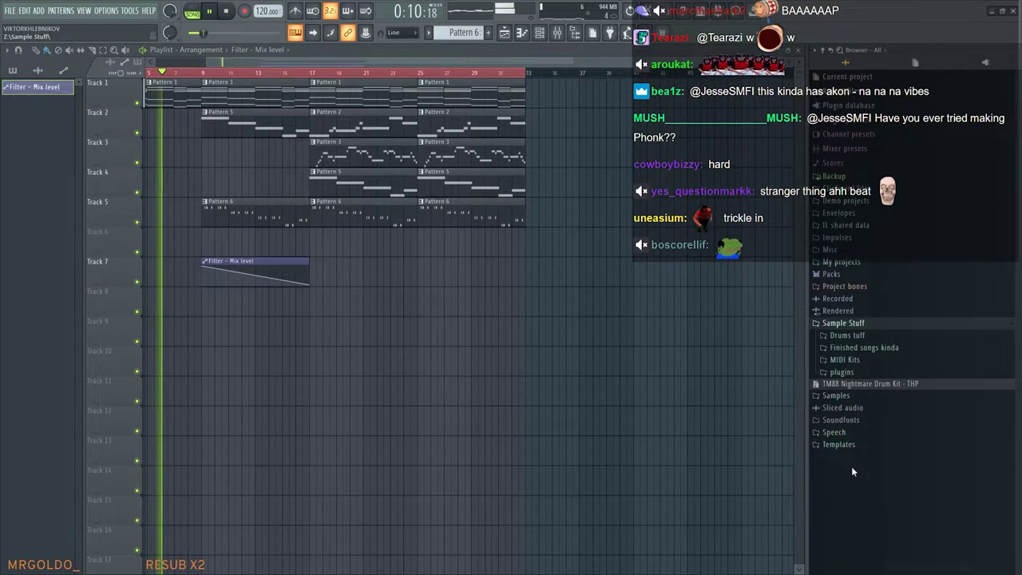
{"action": "left_click", "coordinate": [859, 349]}
{"action": "left_click", "coordinate": [859, 349]}
{"action": "left_click", "coordinate": [847, 335]}
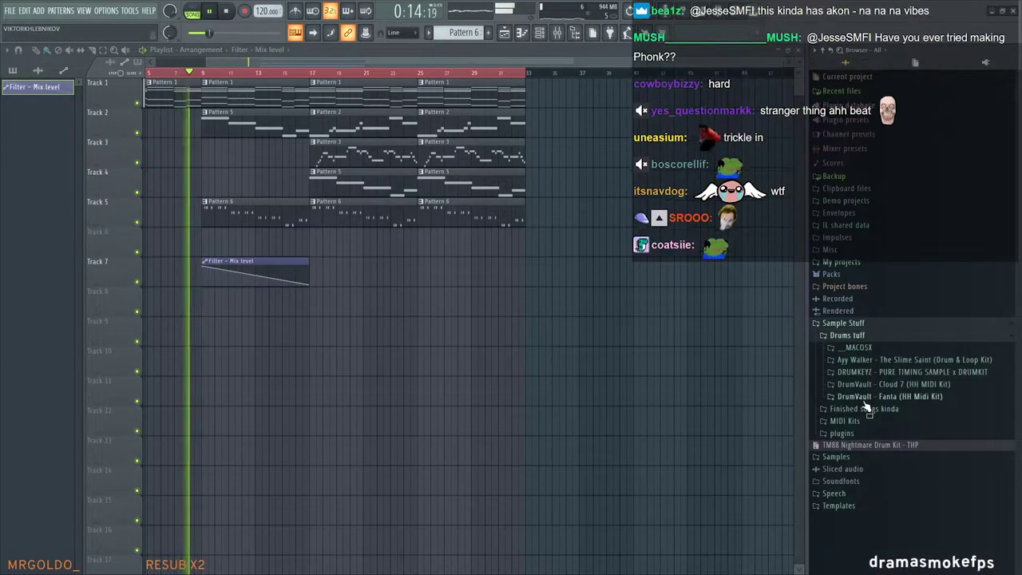
{"action": "left_click", "coordinate": [858, 349]}
{"action": "left_click", "coordinate": [857, 349]}
{"action": "left_click", "coordinate": [855, 337]}
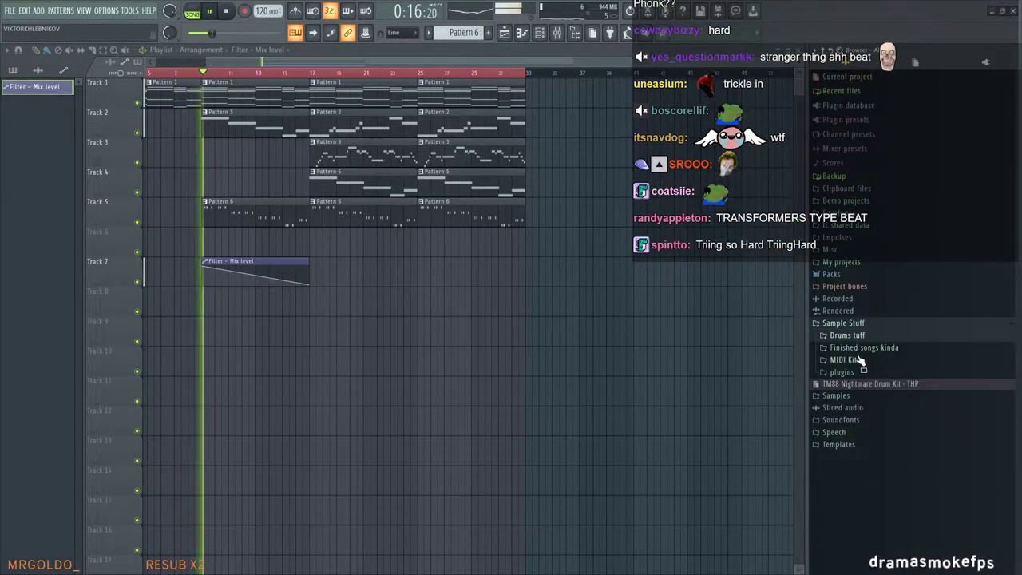
{"action": "left_click", "coordinate": [860, 352]}
{"action": "left_click", "coordinate": [860, 351]}
{"action": "left_click", "coordinate": [855, 360]}
{"action": "scroll", "coordinate": [872, 415], "scroll_direction": "down", "scroll_amount": 5}
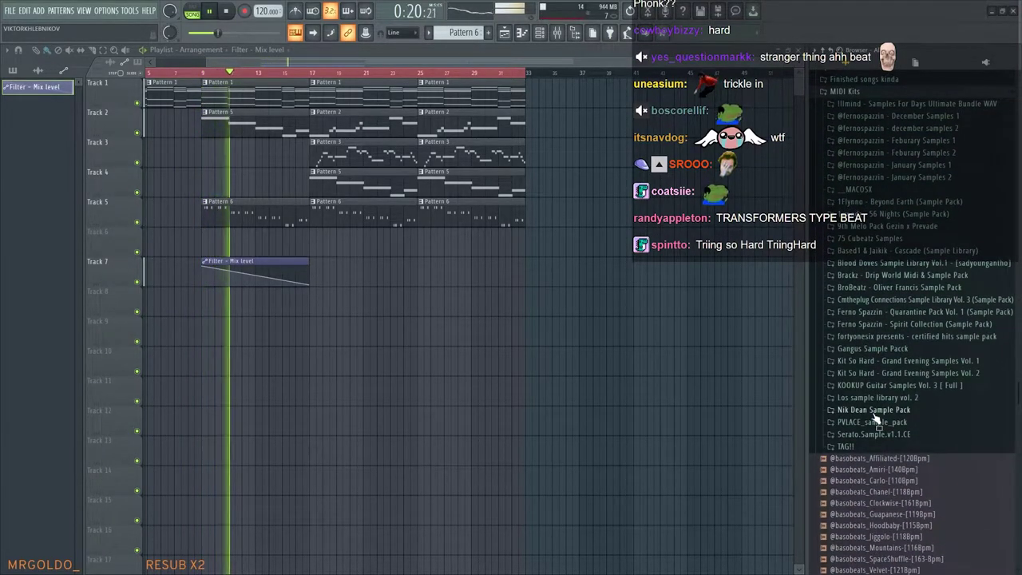
{"action": "scroll", "coordinate": [878, 423], "scroll_direction": "down", "scroll_amount": 4}
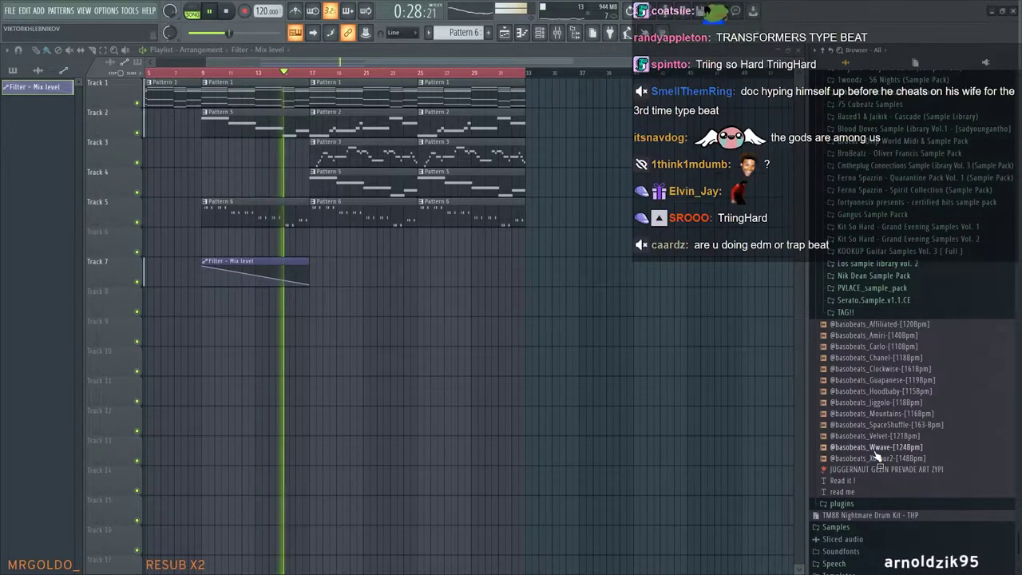
Place PVLACE_texture_loop_asap_150 from the PVLACE_textures folder at bar 1 of Track 8 and extend the clip to bar 9
{"action": "left_click", "coordinate": [878, 286]}
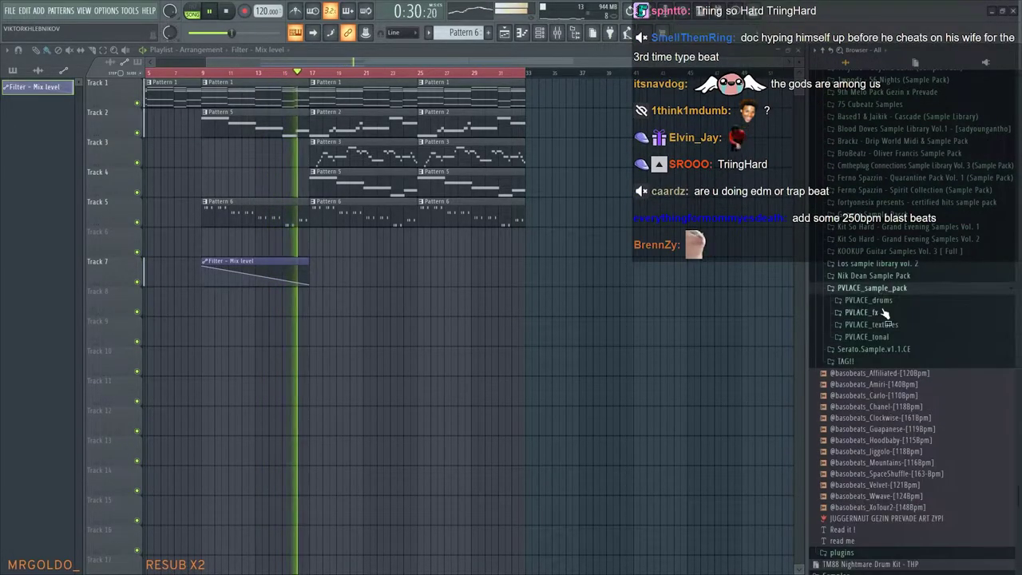
{"action": "left_click", "coordinate": [872, 324]}
{"action": "left_click_drag", "start_coordinate": [907, 340], "coordinate": [159, 301]}
{"action": "scroll", "coordinate": [205, 337], "scroll_direction": "up", "scroll_amount": 3}
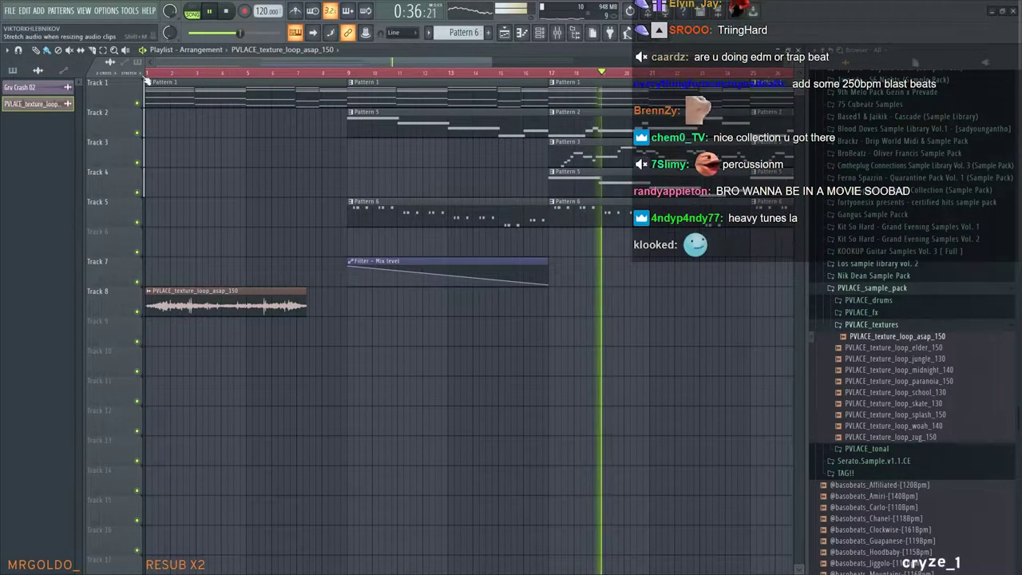
{"action": "scroll", "coordinate": [287, 290], "scroll_direction": "up", "scroll_amount": 3}
{"action": "scroll", "coordinate": [290, 294], "scroll_direction": "down", "scroll_amount": 4}
{"action": "left_click_drag", "start_coordinate": [503, 303], "coordinate": [431, 304]}
{"action": "left_click_drag", "start_coordinate": [284, 303], "coordinate": [315, 301]}
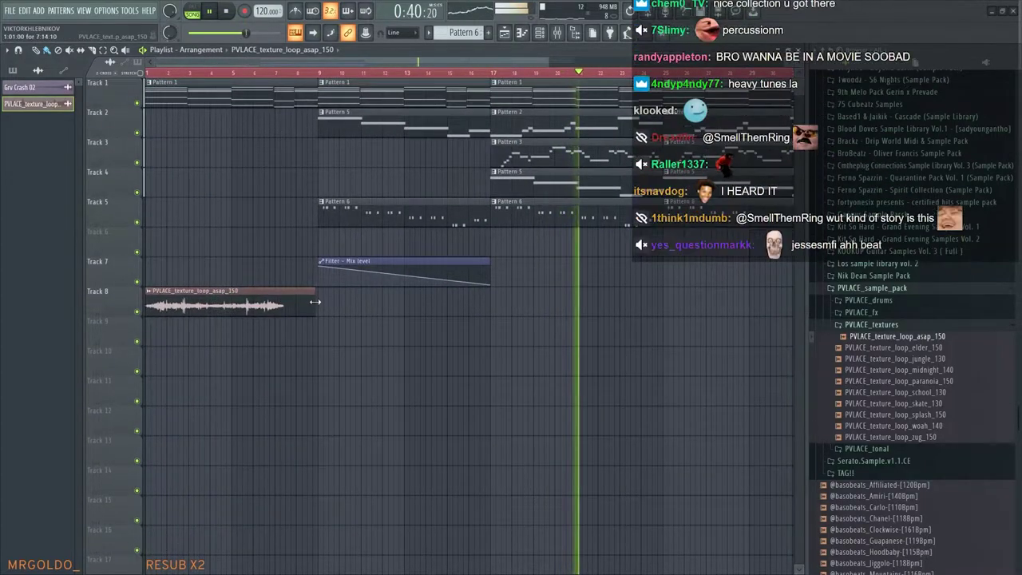
{"action": "left_click", "coordinate": [541, 36]}
{"action": "left_click", "coordinate": [276, 215]}
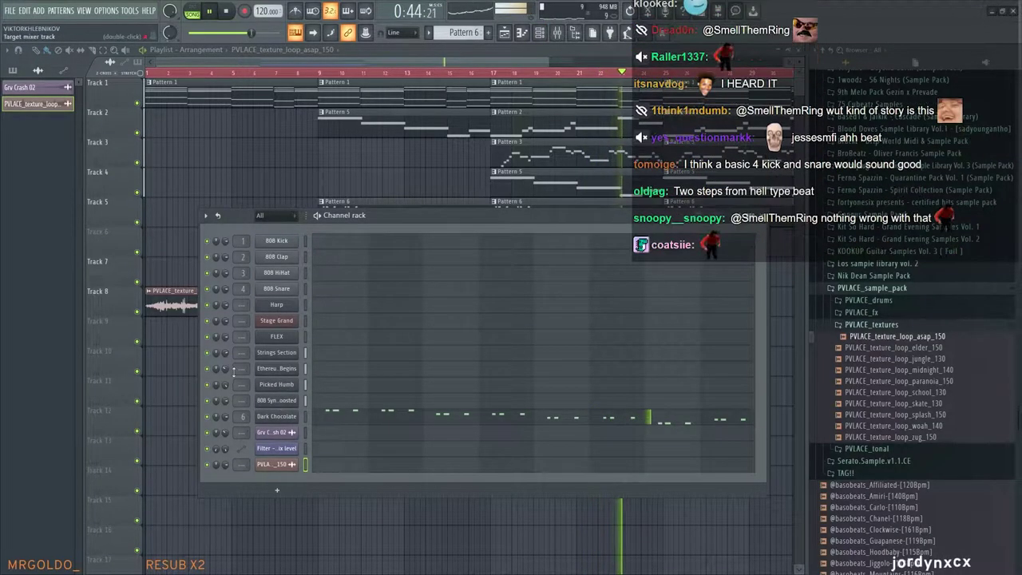
{"action": "left_click", "coordinate": [766, 217]}
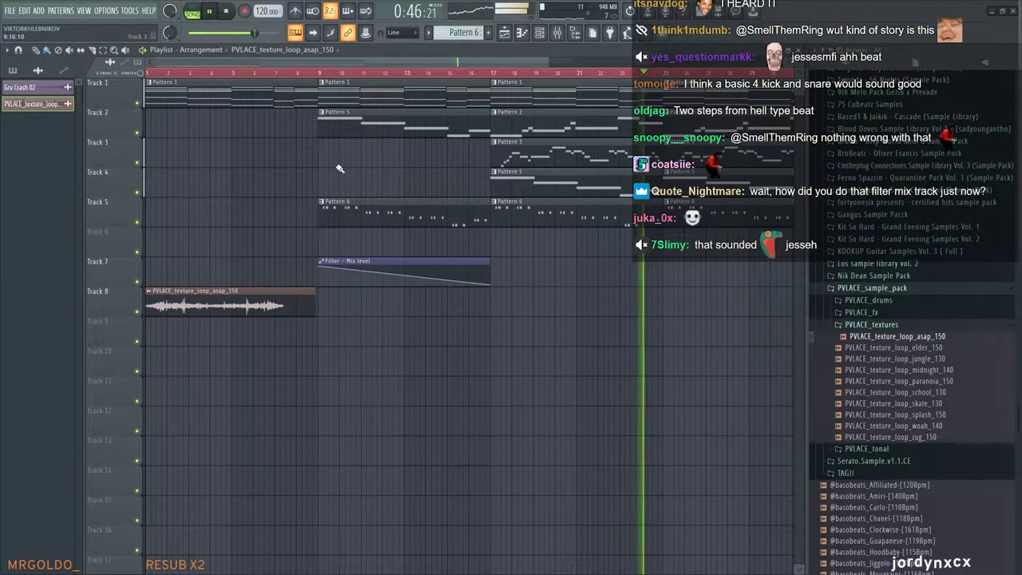
Stretch the Track 8 texture audio to bar 9 and trim the clip's end there, with grid snapping set to none
{"action": "scroll", "coordinate": [312, 233], "scroll_direction": "up", "scroll_amount": 4}
{"action": "key", "text": "ctrl+z"}
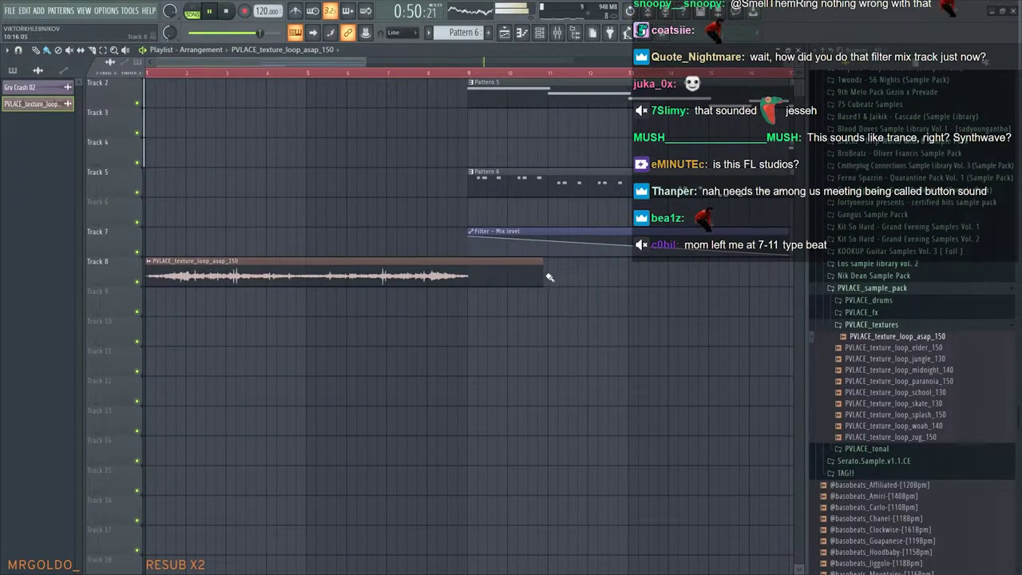
{"action": "left_click_drag", "start_coordinate": [542, 274], "coordinate": [471, 264]}
{"action": "scroll", "coordinate": [472, 263], "scroll_direction": "up", "scroll_amount": 4}
{"action": "left_click", "coordinate": [402, 33]}
{"action": "left_click", "coordinate": [403, 69]}
{"action": "scroll", "coordinate": [499, 263], "scroll_direction": "up", "scroll_amount": 1}
{"action": "scroll", "coordinate": [504, 263], "scroll_direction": "up", "scroll_amount": 2}
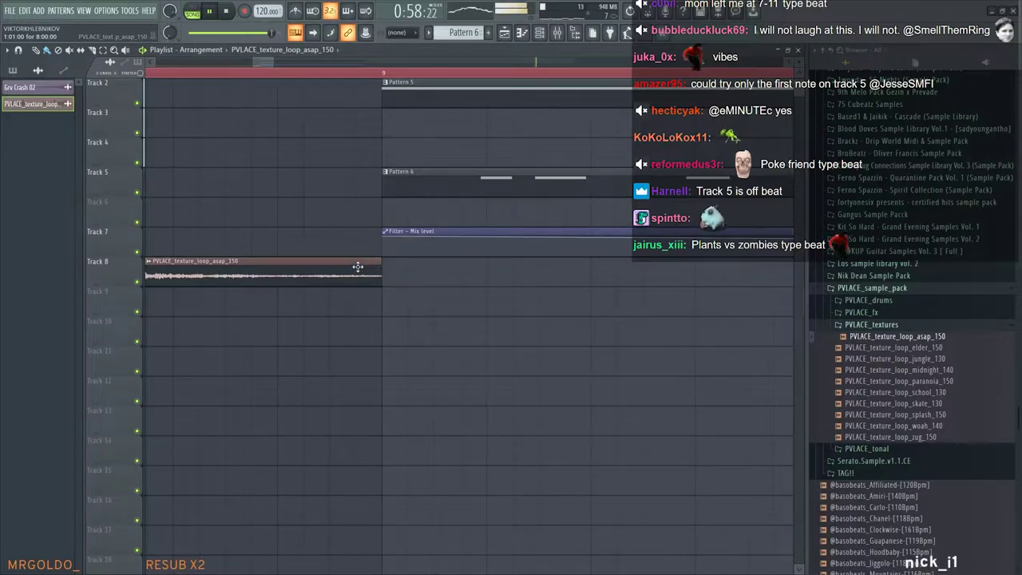
Normalize the texture loop in its audio clip settings and lower its channel volume
{"action": "double_click", "coordinate": [261, 273]}
{"action": "scroll", "coordinate": [363, 253], "scroll_direction": "down", "scroll_amount": 1}
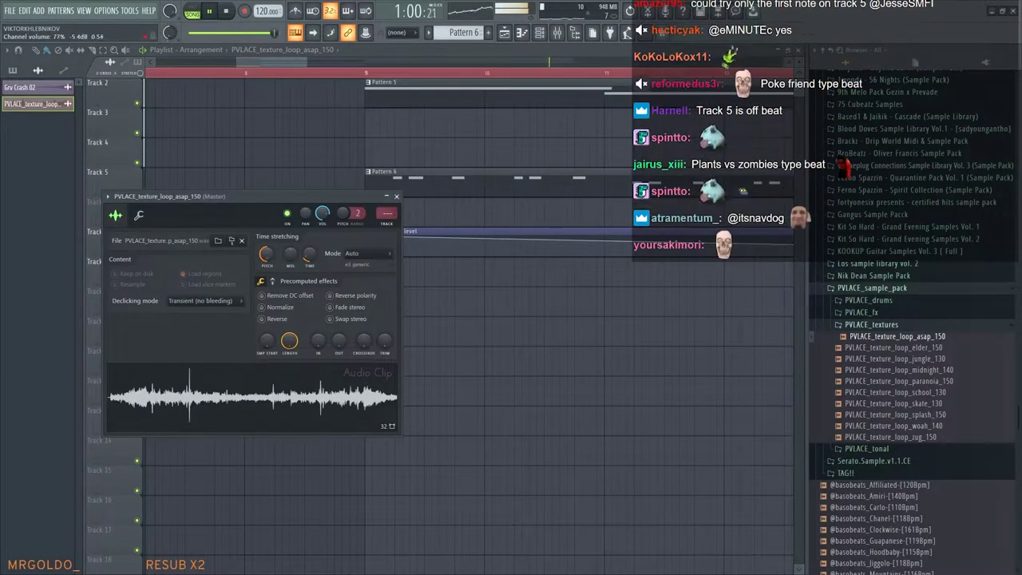
{"action": "left_click", "coordinate": [260, 308]}
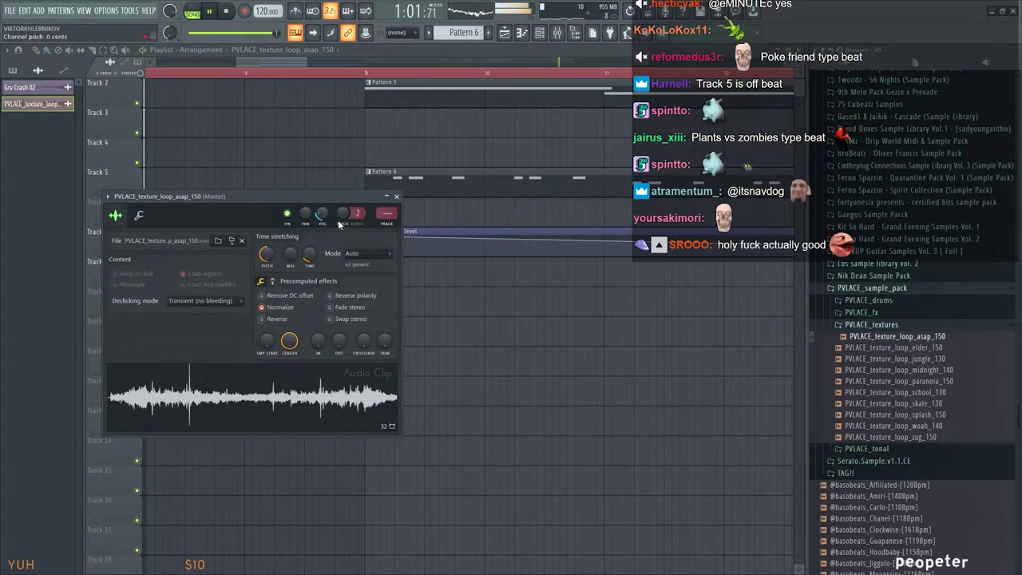
{"action": "left_click", "coordinate": [397, 197]}
Set the grid snap back to Line and copy the Track 8 texture clip to bars 9 and 33
{"action": "scroll", "coordinate": [399, 214], "scroll_direction": "down", "scroll_amount": 4}
{"action": "left_click", "coordinate": [402, 34]}
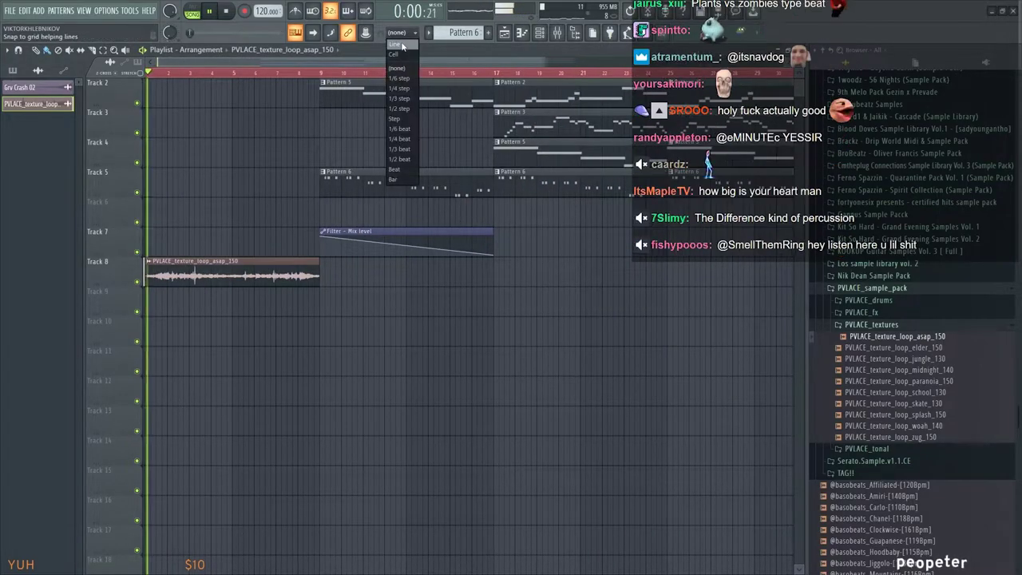
{"action": "left_click", "coordinate": [402, 46]}
{"action": "scroll", "coordinate": [327, 275], "scroll_direction": "up", "scroll_amount": 1}
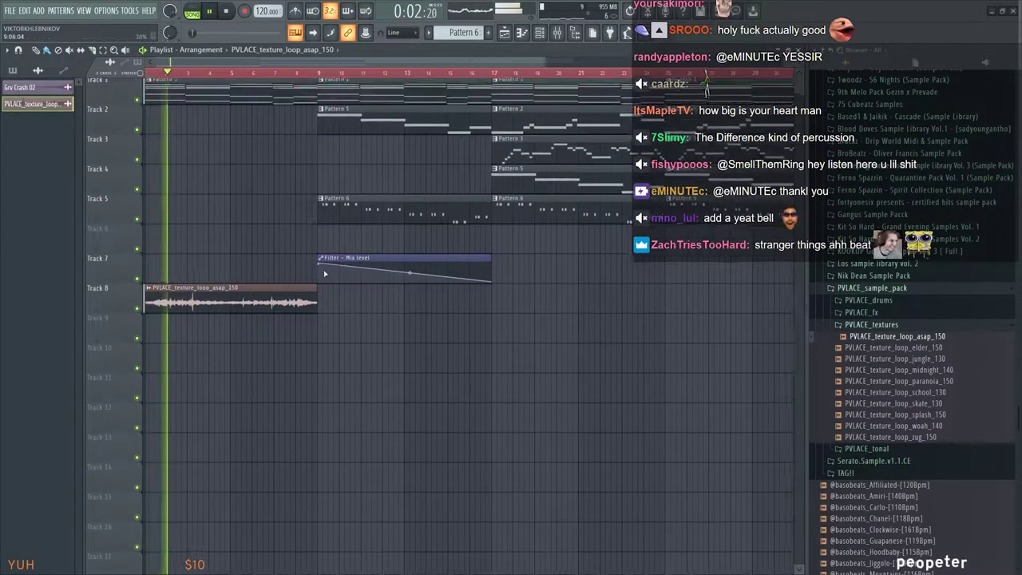
{"action": "left_click_drag", "start_coordinate": [334, 298], "coordinate": [323, 299]}
{"action": "left_click_drag", "start_coordinate": [496, 280], "coordinate": [376, 335]}
{"action": "scroll", "coordinate": [482, 280], "scroll_direction": "down", "scroll_amount": 2}
{"action": "left_click", "coordinate": [489, 302]}
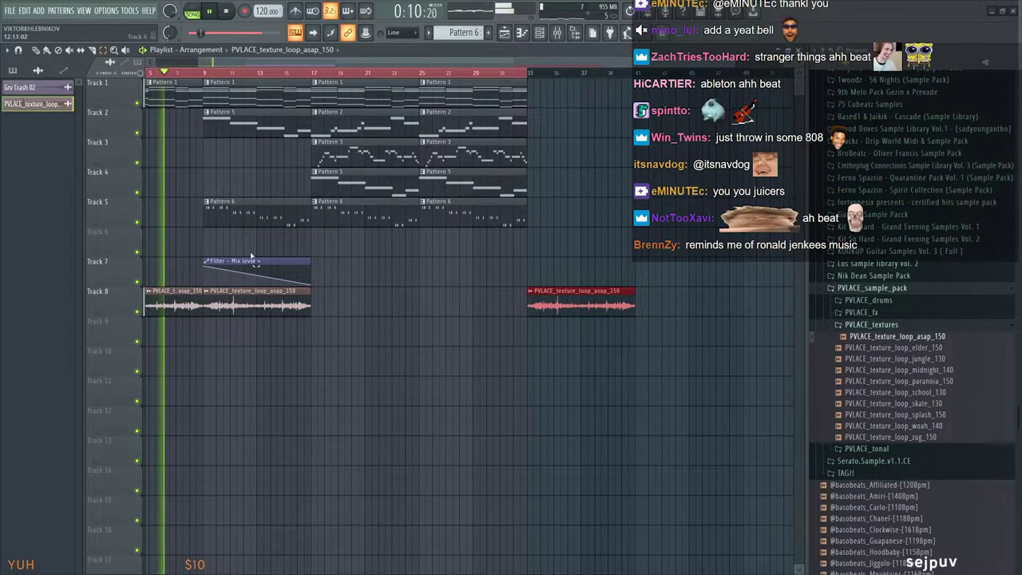
Copy the Pattern 1, Pattern 5 and Pattern 6 clips from bar 9 to bar 33 and restart playback
{"action": "left_click_drag", "start_coordinate": [265, 237], "coordinate": [247, 94]}
{"action": "left_click_drag", "start_coordinate": [180, 86], "coordinate": [559, 106]}
{"action": "key", "text": "space"}
{"action": "key", "text": "space"}
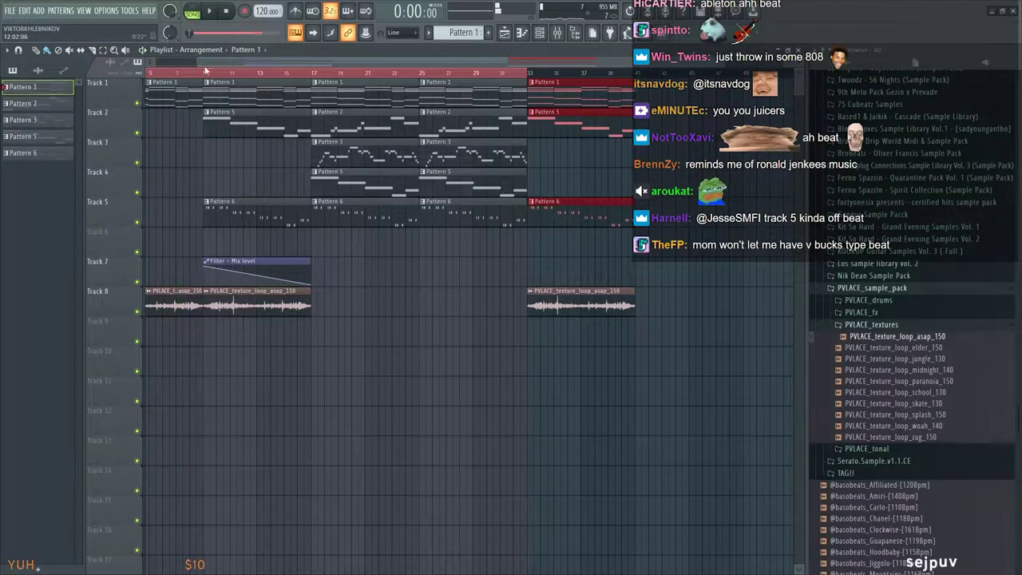
Deselect the copied clips and review the arrangement across bars 1 to 41 during playback
{"action": "scroll", "coordinate": [618, 201], "scroll_direction": "up", "scroll_amount": 2}
{"action": "left_click_drag", "start_coordinate": [495, 185], "coordinate": [607, 187]}
{"action": "left_click_drag", "start_coordinate": [631, 260], "coordinate": [604, 205]}
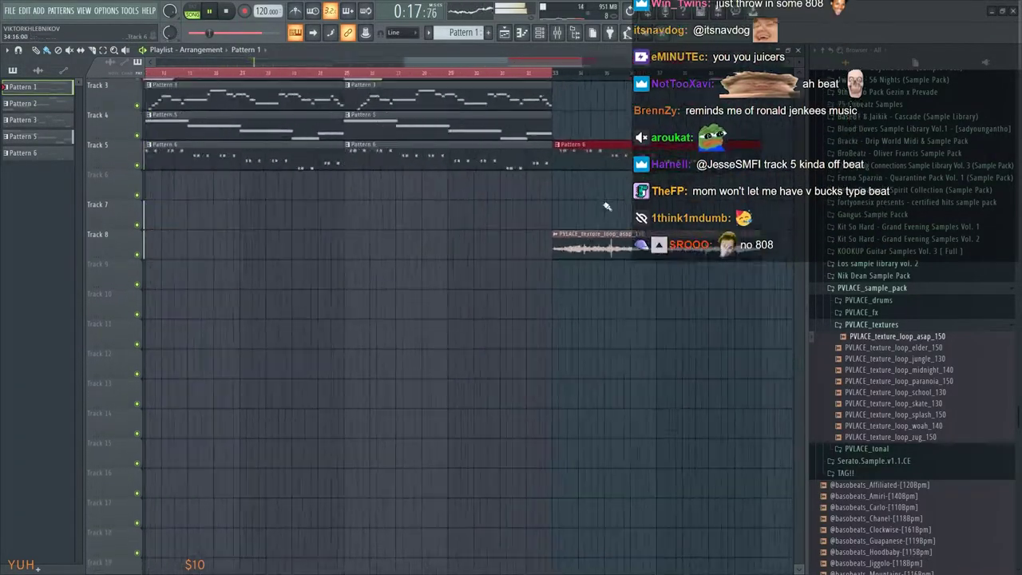
{"action": "scroll", "coordinate": [593, 239], "scroll_direction": "up", "scroll_amount": 5}
{"action": "left_click_drag", "start_coordinate": [593, 240], "coordinate": [635, 276]}
{"action": "left_click_drag", "start_coordinate": [548, 206], "coordinate": [541, 206]}
{"action": "scroll", "coordinate": [551, 185], "scroll_direction": "down", "scroll_amount": 5}
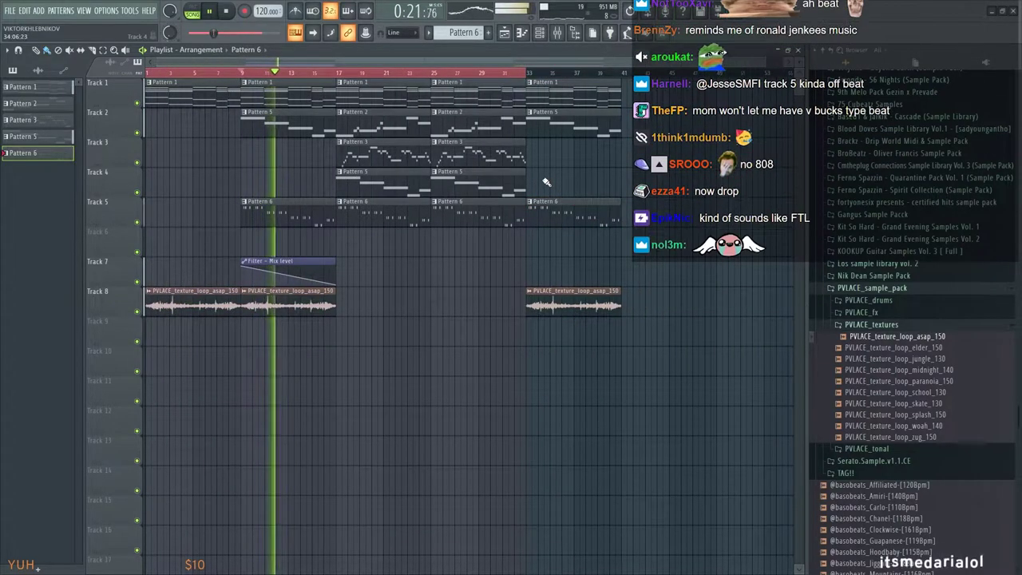
{"action": "scroll", "coordinate": [417, 197], "scroll_direction": "up", "scroll_amount": 2}
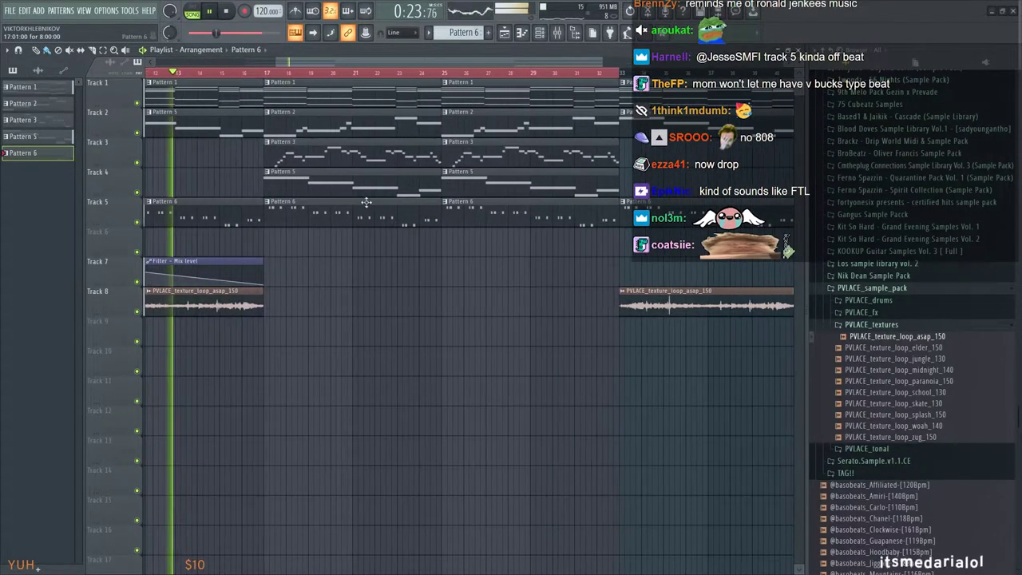
{"action": "left_click_drag", "start_coordinate": [225, 174], "coordinate": [445, 206]}
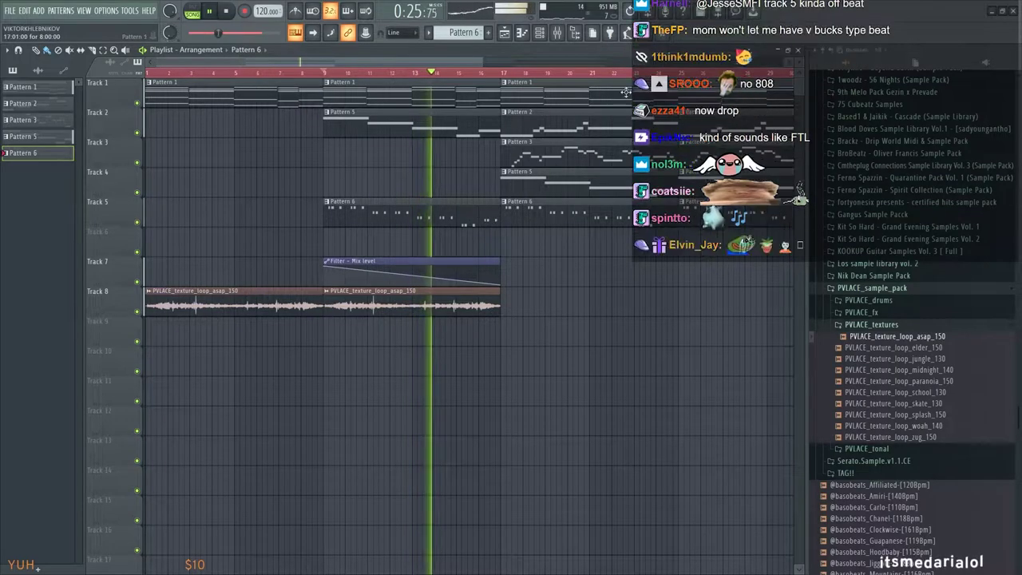
Lengthen several of Dark Chocolate's short notes in Pattern 6 in the piano roll
{"action": "left_click", "coordinate": [543, 34]}
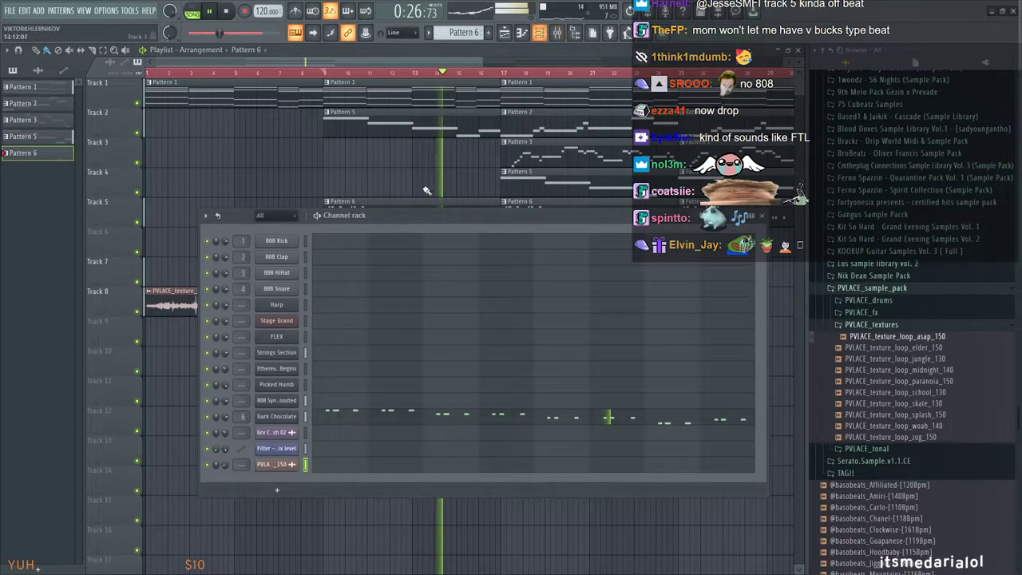
{"action": "right_click", "coordinate": [278, 422]}
{"action": "left_click", "coordinate": [319, 422]}
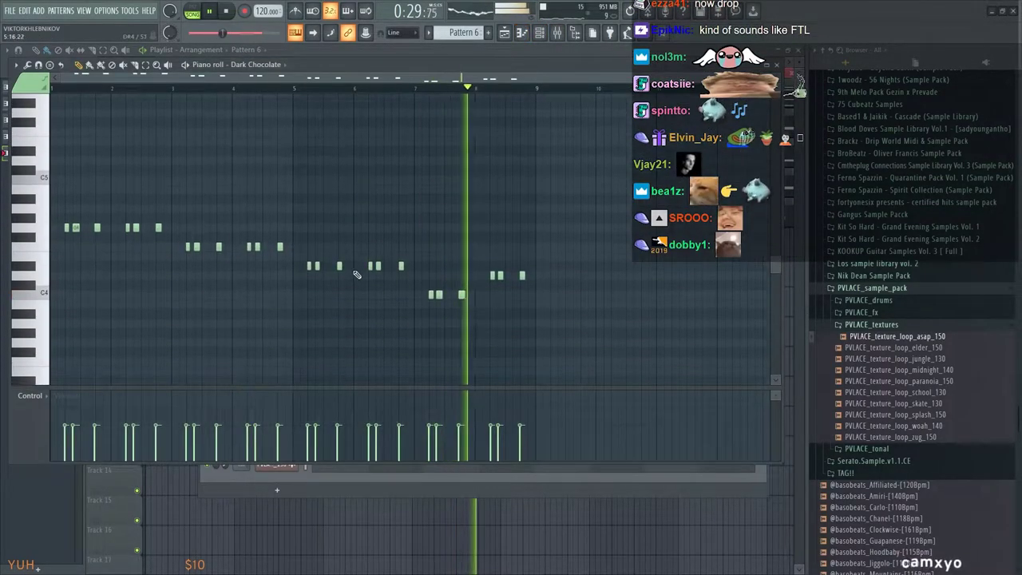
{"action": "scroll", "coordinate": [357, 274], "scroll_direction": "up", "scroll_amount": 4}
{"action": "left_click_drag", "start_coordinate": [454, 230], "coordinate": [350, 257]}
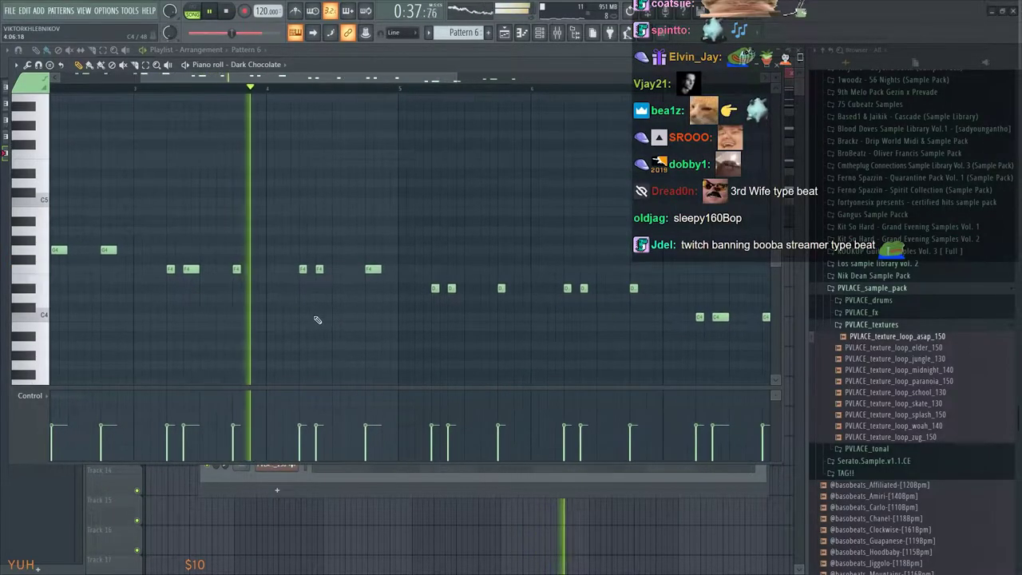
{"action": "left_click", "coordinate": [775, 65]}
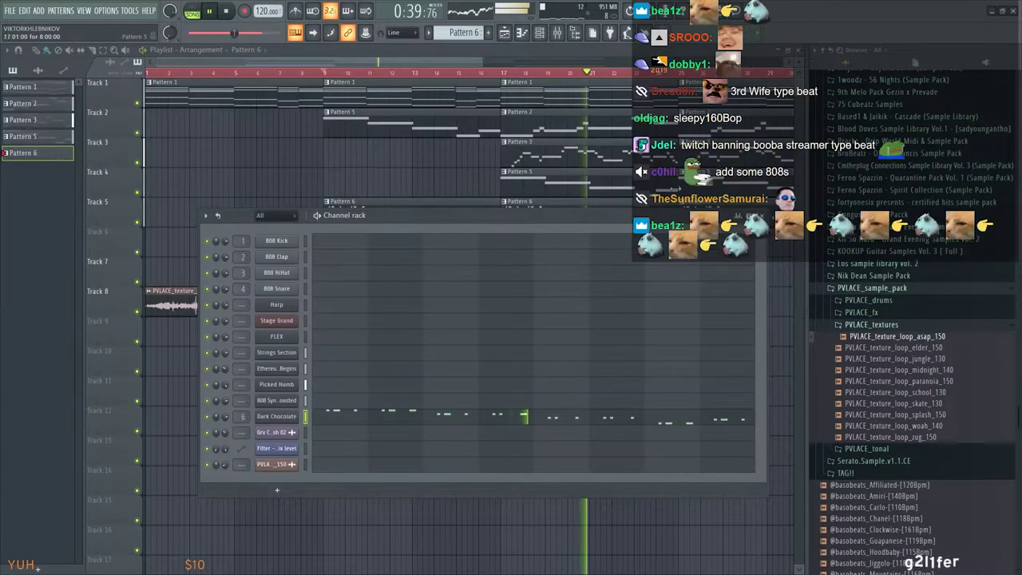
Raise Dark Chocolate's Character macro to about half and its Filter macro slightly in FLEX
{"action": "key", "text": "F6"}
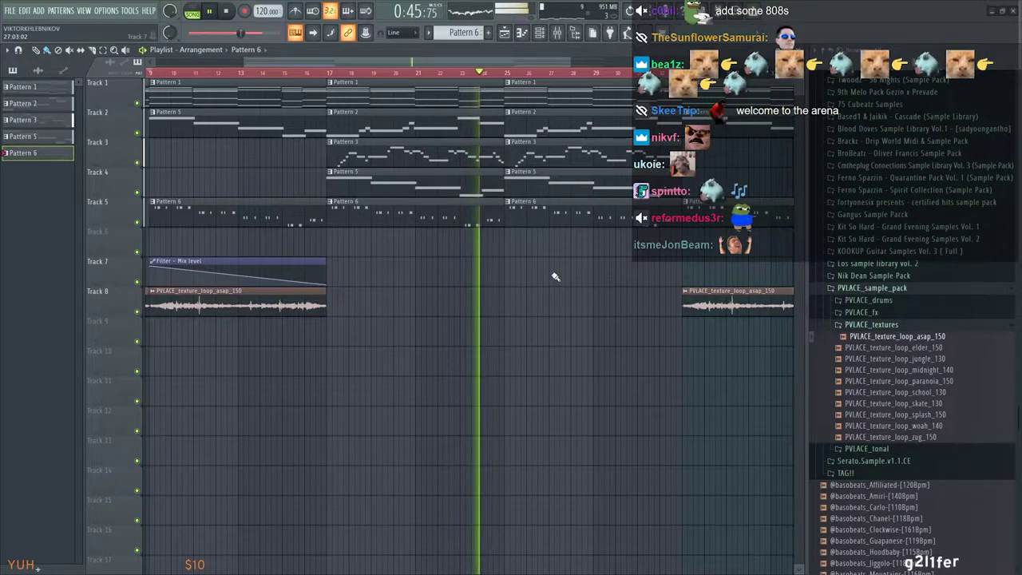
{"action": "key", "text": "F6"}
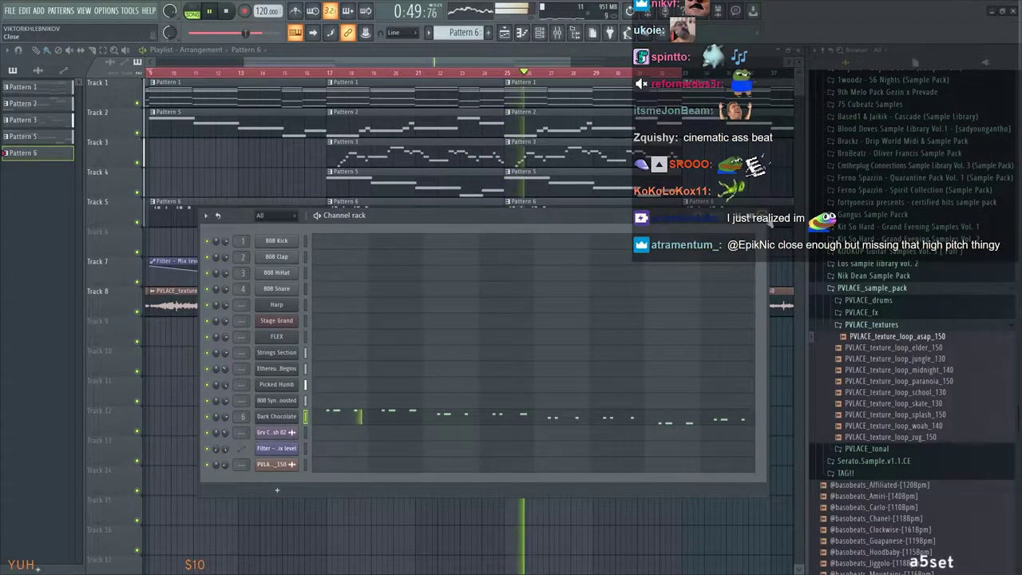
{"action": "left_click", "coordinate": [265, 416]}
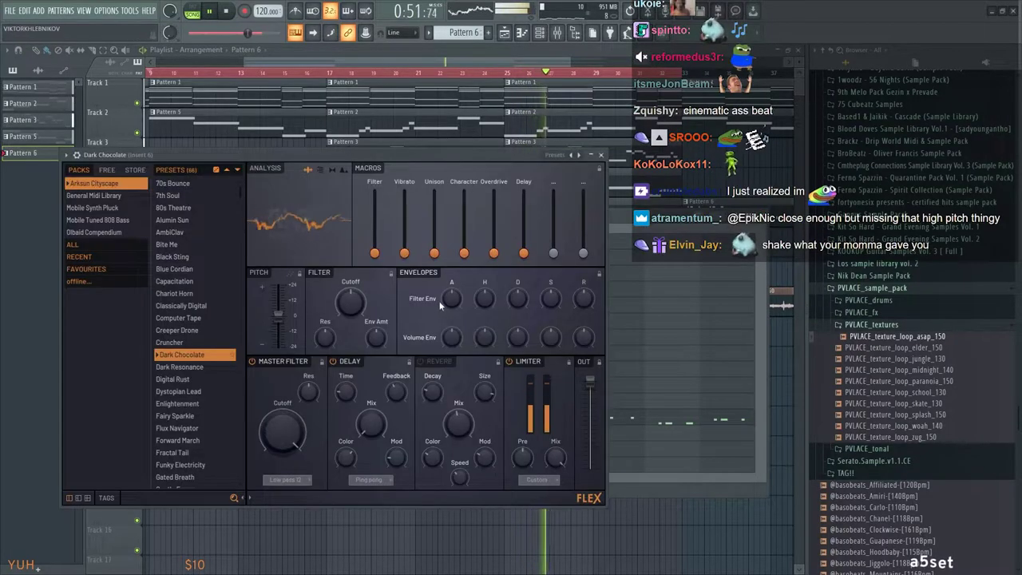
{"action": "left_click_drag", "start_coordinate": [464, 224], "coordinate": [464, 217]}
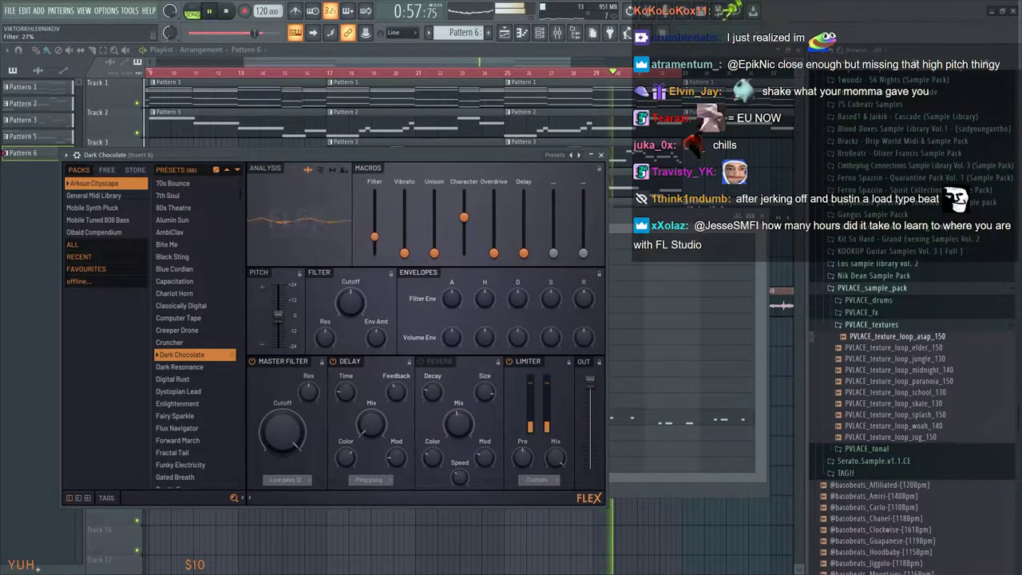
{"action": "left_click_drag", "start_coordinate": [374, 234], "coordinate": [374, 239]}
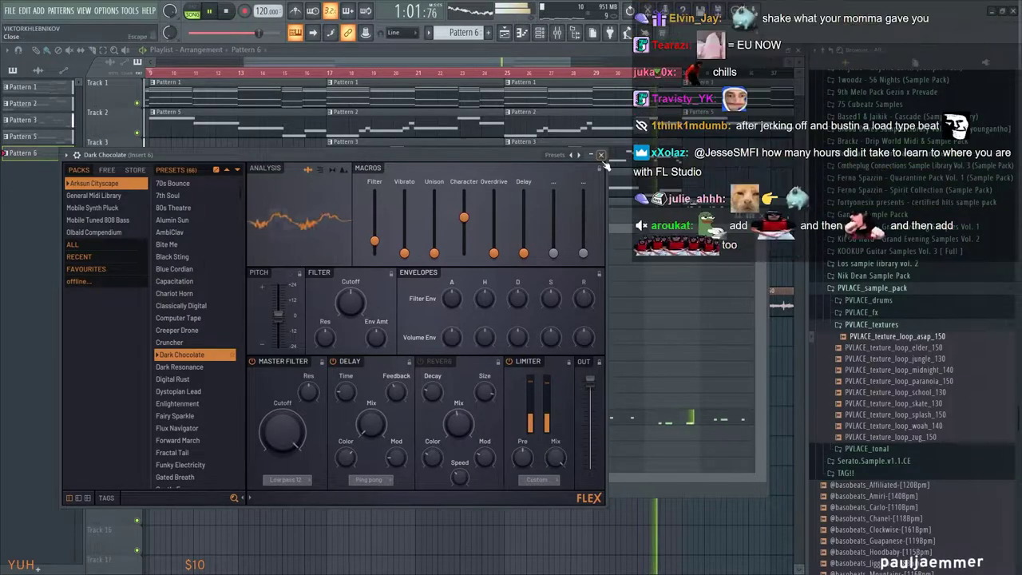
{"action": "left_click", "coordinate": [601, 155]}
{"action": "left_click", "coordinate": [760, 216]}
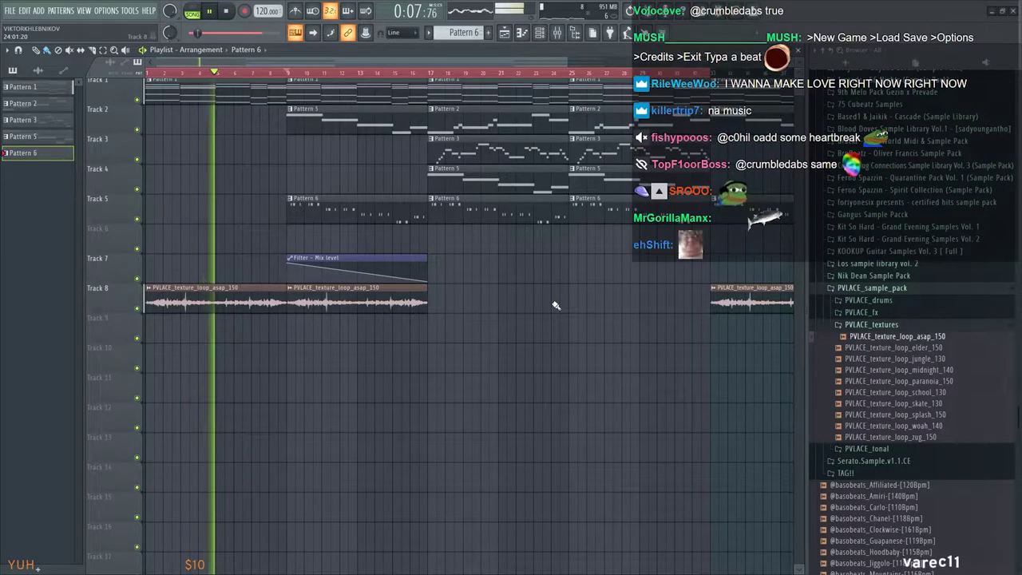
Create a new pattern, and with playback stopped set the playlist time selection to bars 17 to 32
{"action": "scroll", "coordinate": [544, 296], "scroll_direction": "down", "scroll_amount": 2}
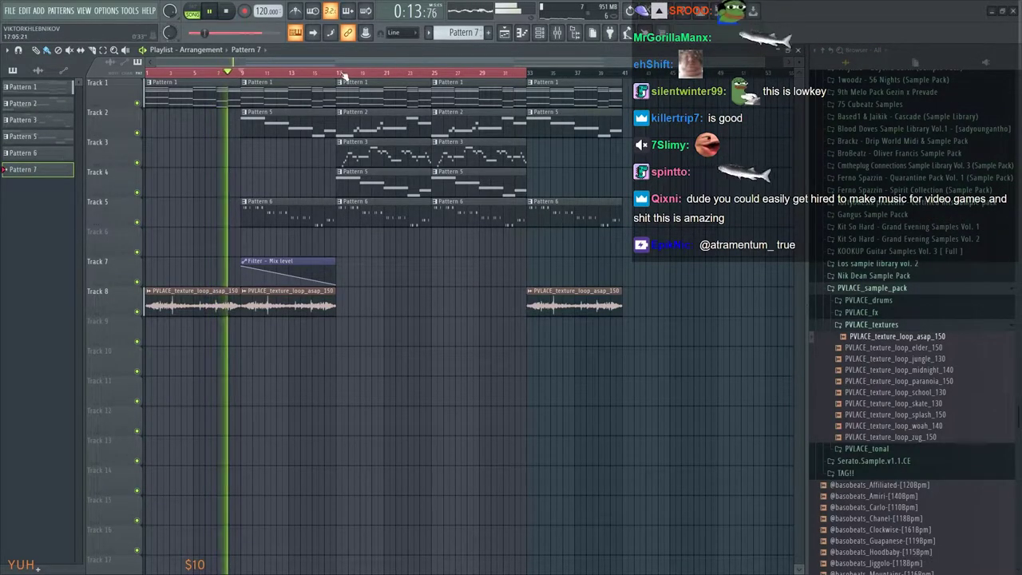
{"action": "key", "text": "space"}
{"action": "left_click_drag", "start_coordinate": [264, 78], "coordinate": [352, 74]}
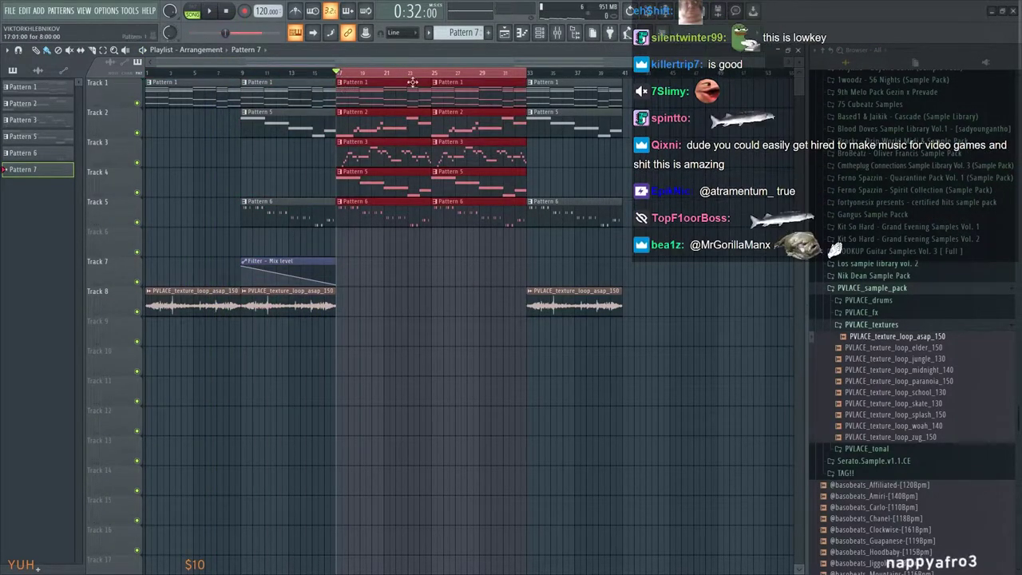
Browse to the Kicks folder of the Ayy Walker - The Slime Saint (Drum & Loop Kit) sample pack
{"action": "left_click", "coordinate": [868, 324]}
{"action": "left_click", "coordinate": [865, 290]}
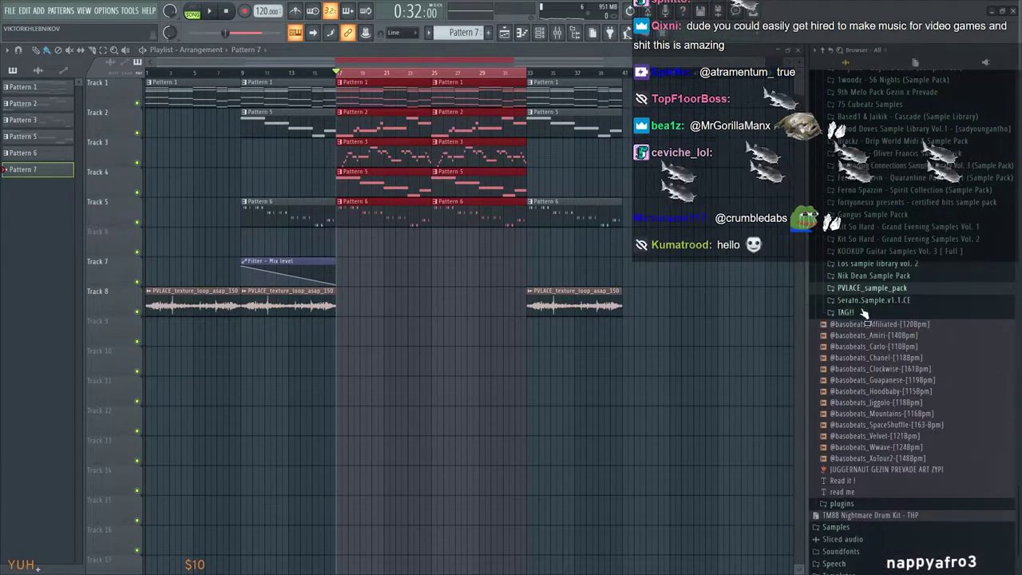
{"action": "scroll", "coordinate": [855, 327], "scroll_direction": "up", "scroll_amount": 10}
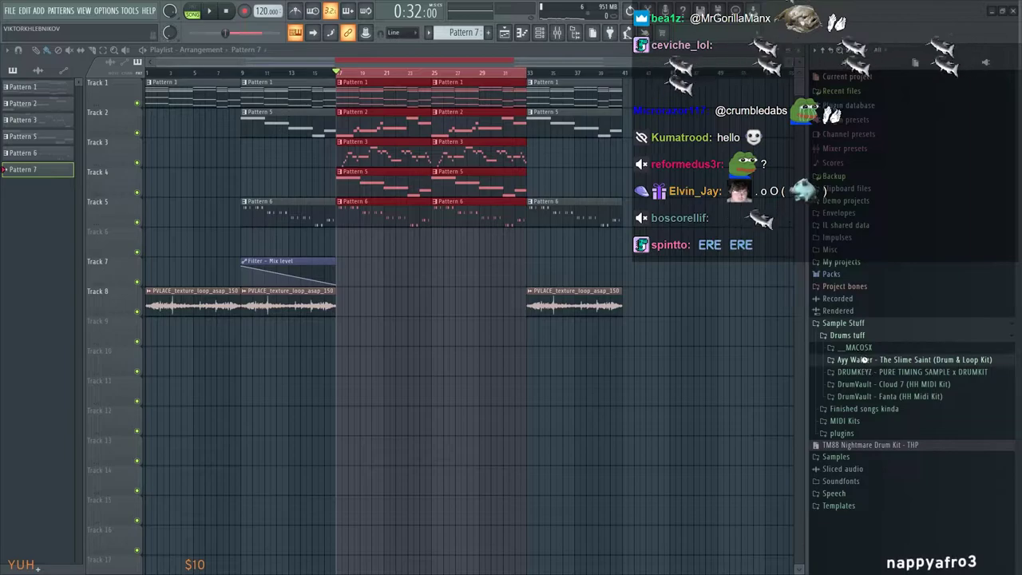
{"action": "left_click", "coordinate": [865, 361]}
{"action": "left_click", "coordinate": [859, 373]}
{"action": "left_click", "coordinate": [858, 374]}
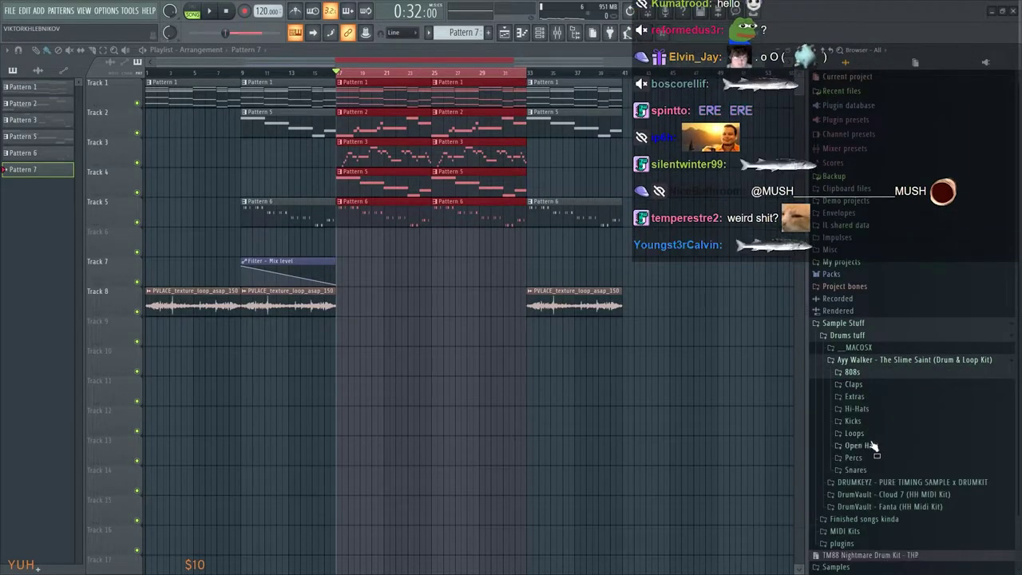
{"action": "left_click", "coordinate": [852, 420]}
Add the AW - Chrawno (Kick) sample to the channel rack as a new channel
{"action": "left_click", "coordinate": [540, 32]}
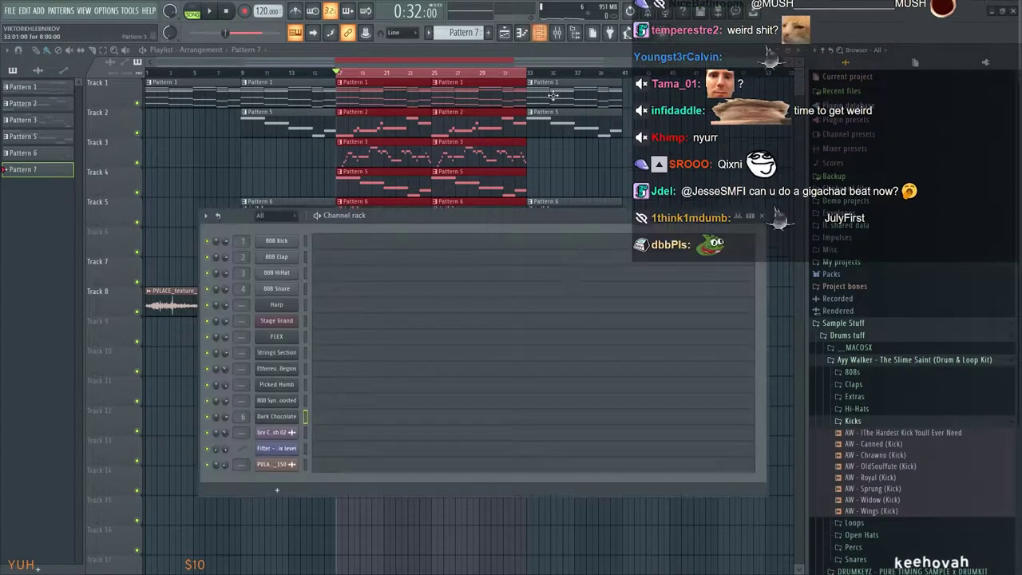
{"action": "left_click_drag", "start_coordinate": [287, 481], "coordinate": [330, 474]}
{"action": "key", "text": "space"}
{"action": "right_click", "coordinate": [285, 483]}
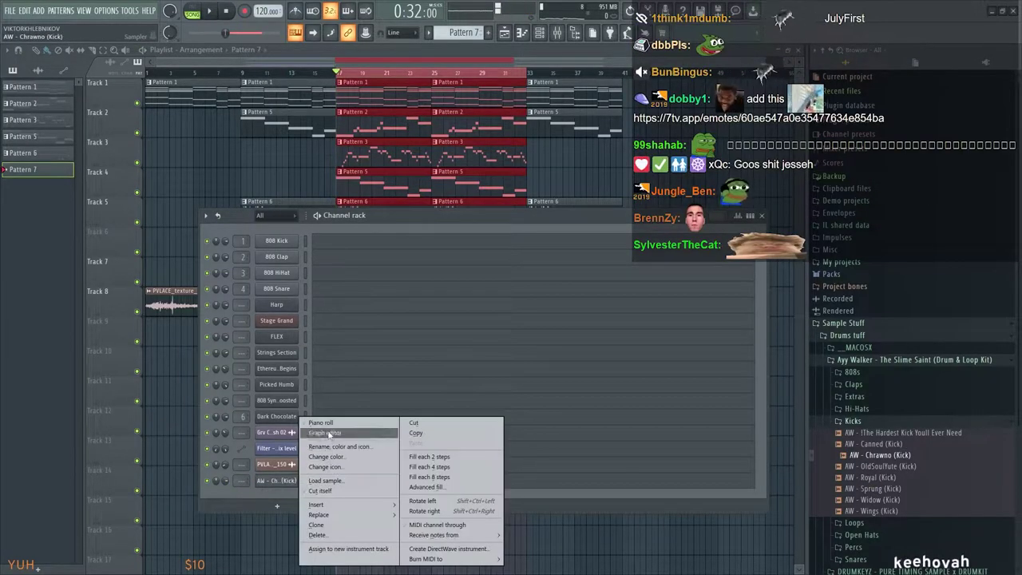
{"action": "left_click", "coordinate": [343, 436]}
{"action": "left_click", "coordinate": [55, 276]}
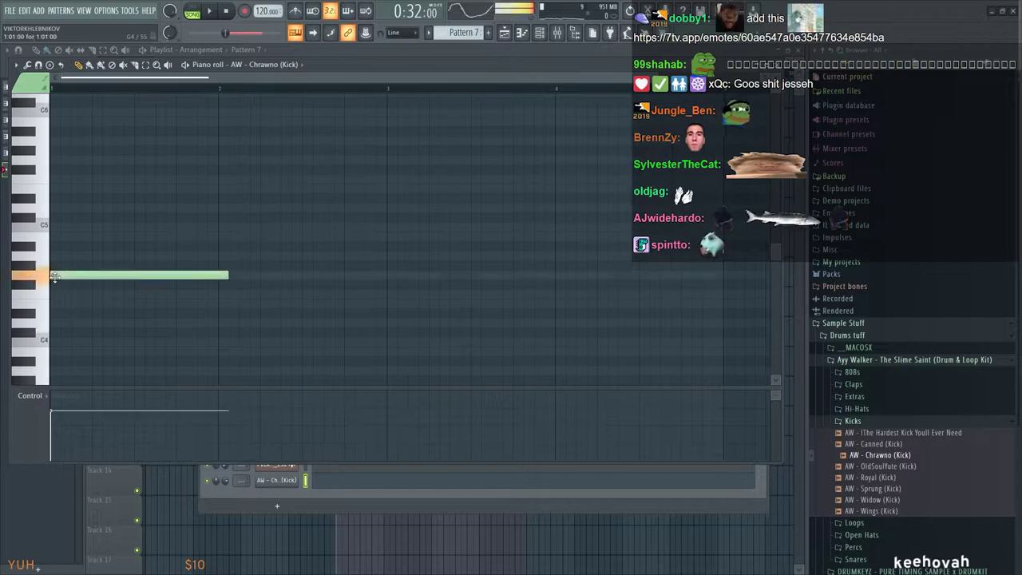
{"action": "right_click", "coordinate": [221, 277]}
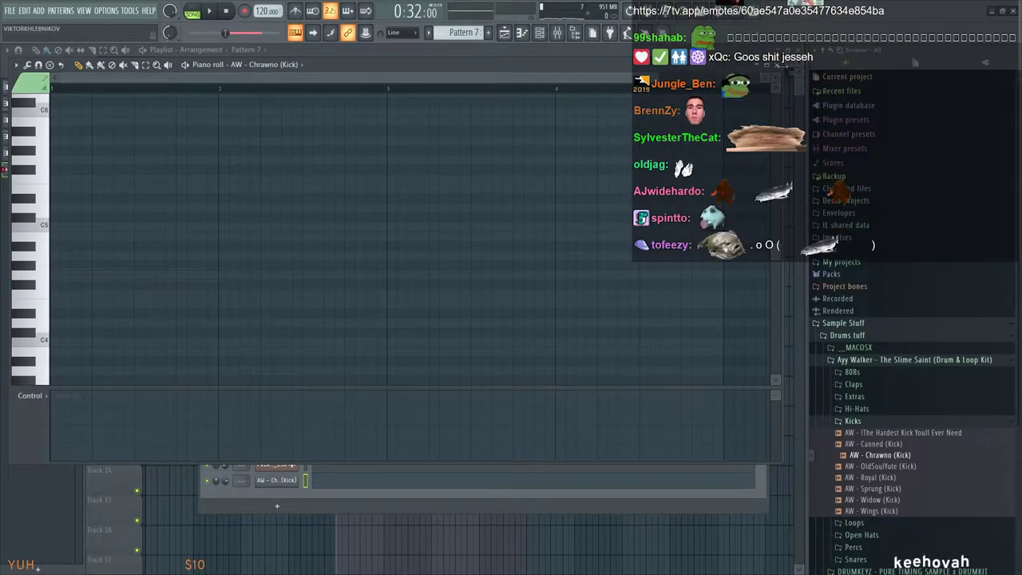
{"action": "key", "text": "F7"}
{"action": "left_click", "coordinate": [762, 218]}
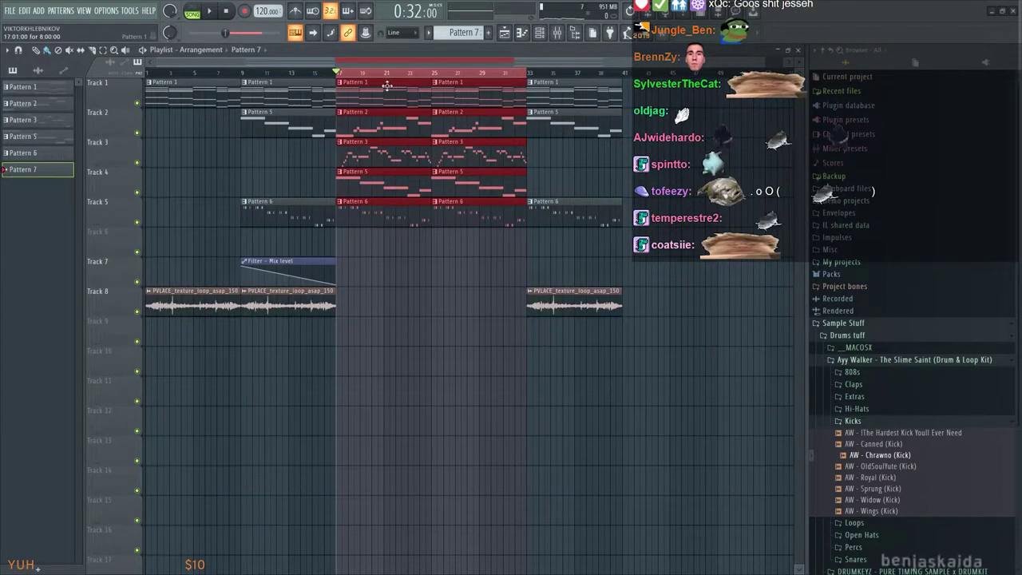
Record a G5 kick rhythm live into Pattern 7 on Track 6 starting at bar 17, and stop playback
{"action": "left_click", "coordinate": [369, 239]}
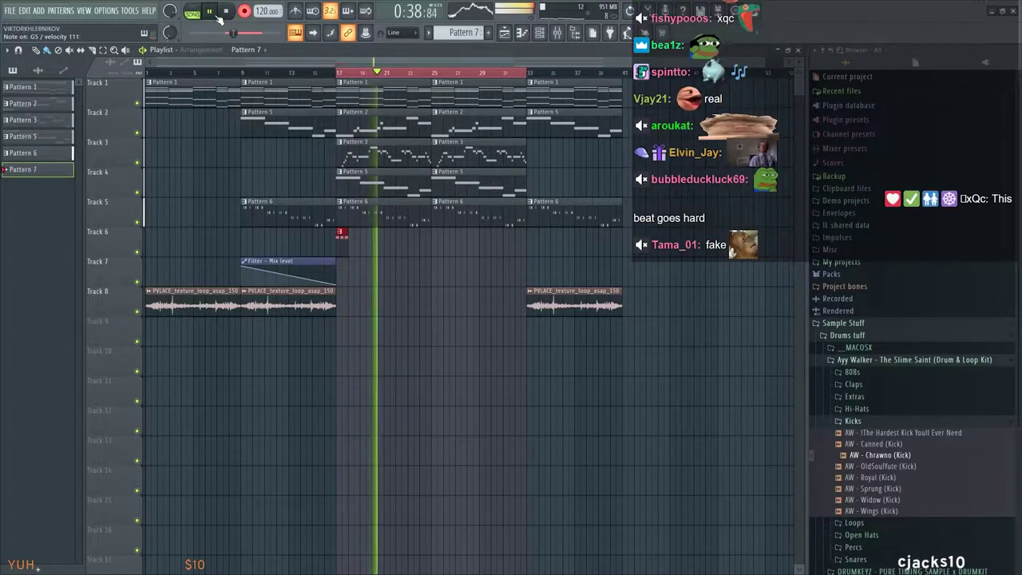
{"action": "left_click", "coordinate": [218, 14]}
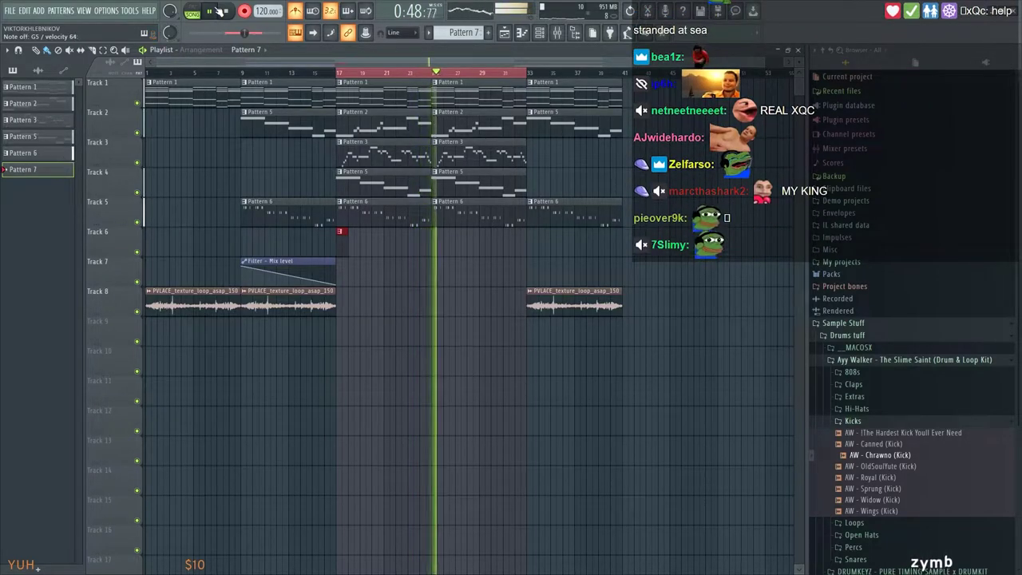
{"action": "left_click", "coordinate": [226, 12]}
Even out the velocities of the recorded AW - Chrawno kick notes in the piano roll
{"action": "key", "text": "F6"}
{"action": "right_click", "coordinate": [276, 481]}
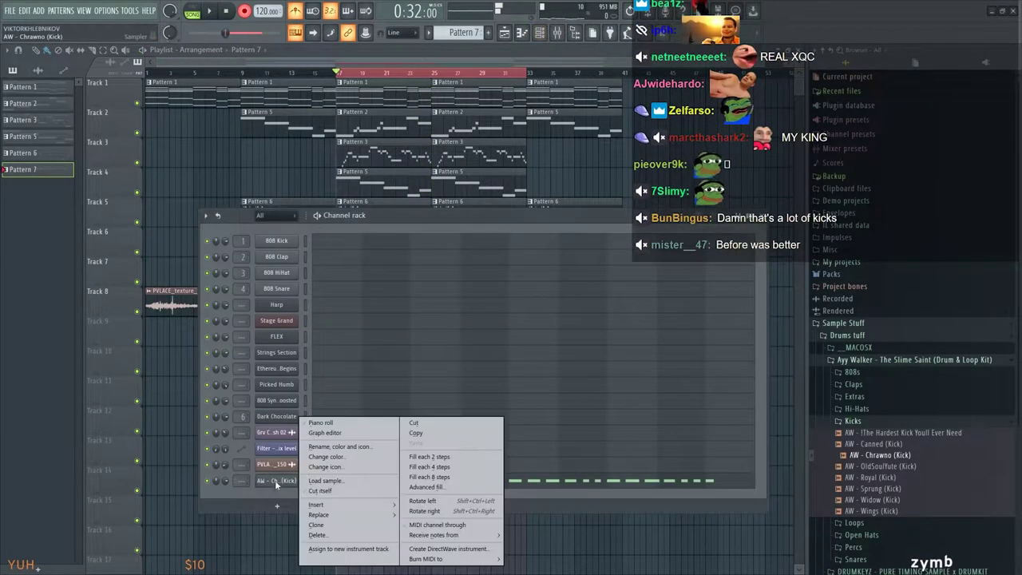
{"action": "left_click", "coordinate": [329, 423]}
{"action": "scroll", "coordinate": [261, 355], "scroll_direction": "down", "scroll_amount": 3}
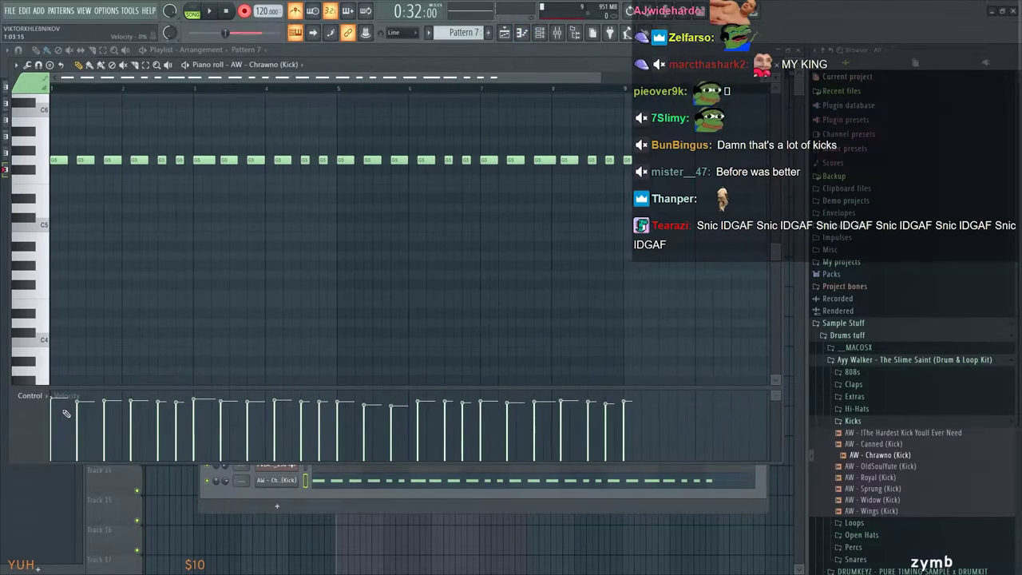
{"action": "left_click", "coordinate": [777, 66]}
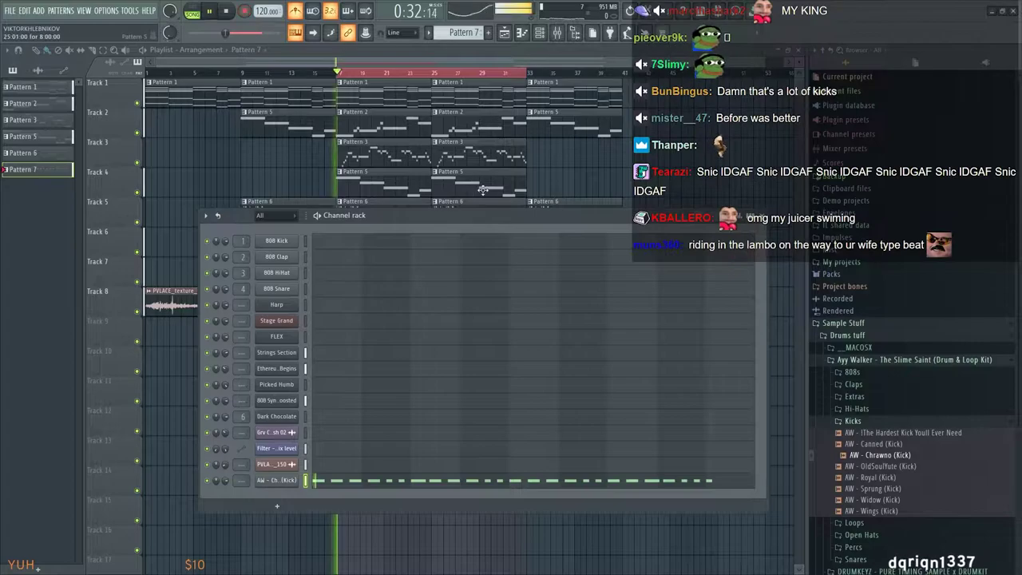
Examine the timing of the recorded AW - Chrawno kick notes in the piano roll during playback
{"action": "right_click", "coordinate": [296, 479]}
{"action": "left_click", "coordinate": [324, 421]}
{"action": "scroll", "coordinate": [306, 258], "scroll_direction": "up", "scroll_amount": 1}
{"action": "left_click_drag", "start_coordinate": [305, 258], "coordinate": [371, 285]}
{"action": "key", "text": "space"}
{"action": "key", "text": "space"}
{"action": "left_click_drag", "start_coordinate": [288, 218], "coordinate": [358, 228]}
{"action": "scroll", "coordinate": [231, 219], "scroll_direction": "up", "scroll_amount": 1}
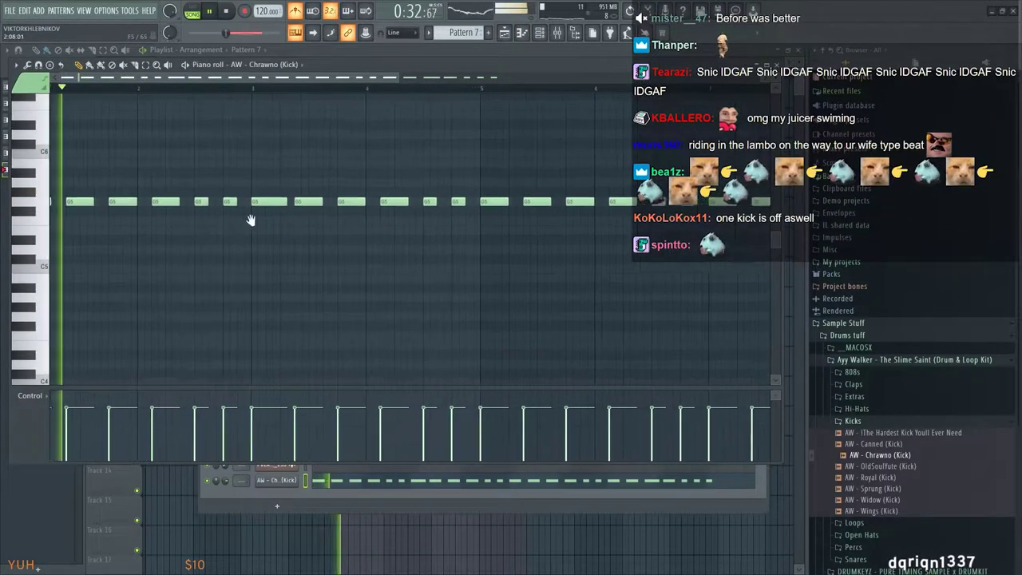
{"action": "left_click_drag", "start_coordinate": [226, 218], "coordinate": [258, 229]}
{"action": "key", "text": "space"}
{"action": "scroll", "coordinate": [151, 211], "scroll_direction": "up", "scroll_amount": 2}
{"action": "left_click_drag", "start_coordinate": [157, 226], "coordinate": [306, 238]}
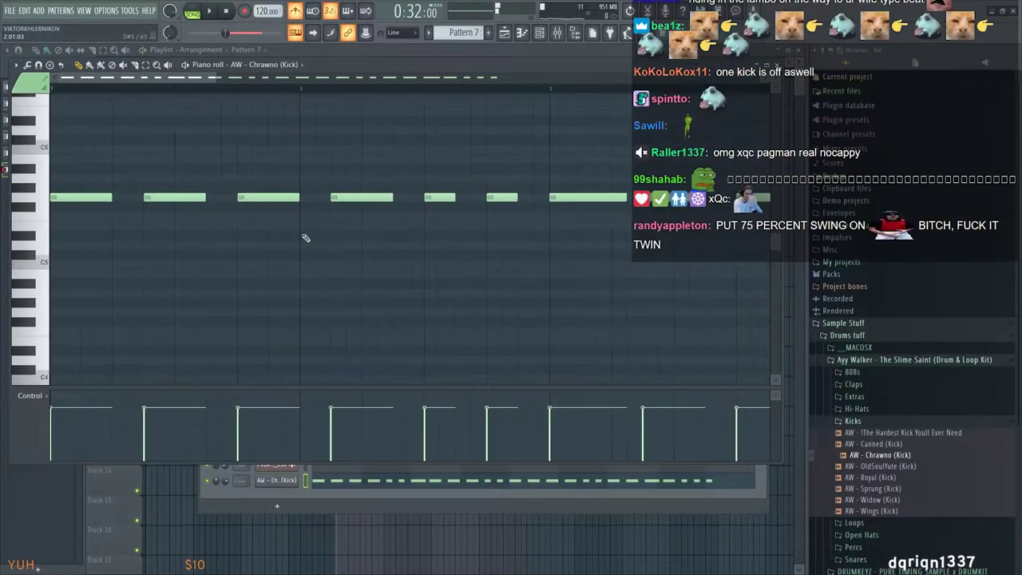
Replace the third kick of bar 1 with three short consecutive notes and delete the first kick of bar 2
{"action": "left_click_drag", "start_coordinate": [301, 196], "coordinate": [254, 197]}
{"action": "left_click_drag", "start_coordinate": [272, 197], "coordinate": [264, 198]}
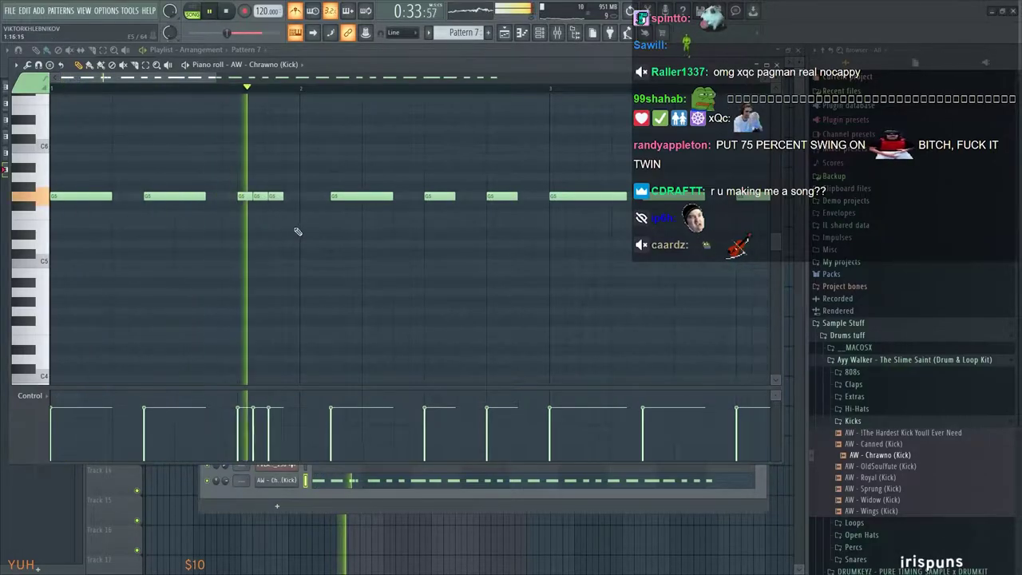
{"action": "left_click_drag", "start_coordinate": [293, 235], "coordinate": [215, 242]}
{"action": "right_click", "coordinate": [297, 207]}
{"action": "key", "text": "space"}
Delete the first kick of bar 4 and turn the last kick of bar 5 into a roll of short notes
{"action": "left_click_drag", "start_coordinate": [383, 247], "coordinate": [460, 266]}
{"action": "left_click_drag", "start_coordinate": [396, 249], "coordinate": [278, 245]}
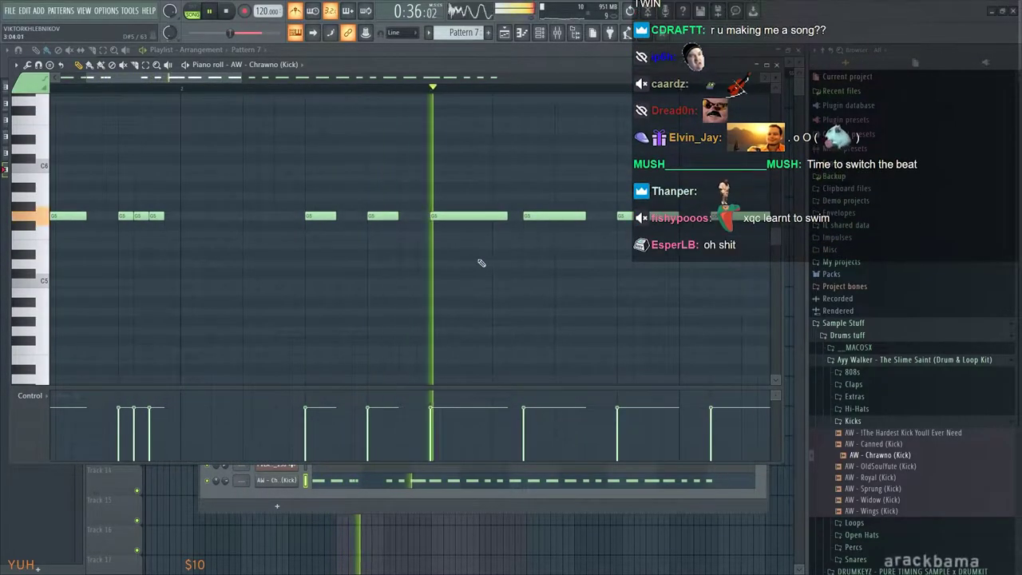
{"action": "scroll", "coordinate": [480, 263], "scroll_direction": "right", "scroll_amount": 2}
{"action": "left_click_drag", "start_coordinate": [484, 214], "coordinate": [377, 213]}
{"action": "right_click", "coordinate": [473, 211]}
{"action": "left_click_drag", "start_coordinate": [574, 228], "coordinate": [424, 232]}
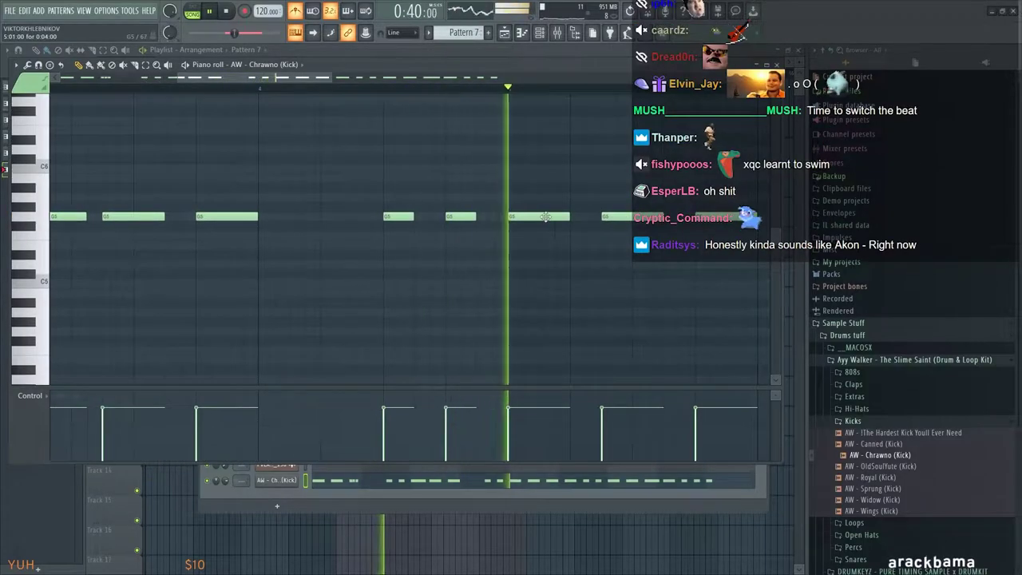
{"action": "scroll", "coordinate": [540, 217], "scroll_direction": "right", "scroll_amount": 2}
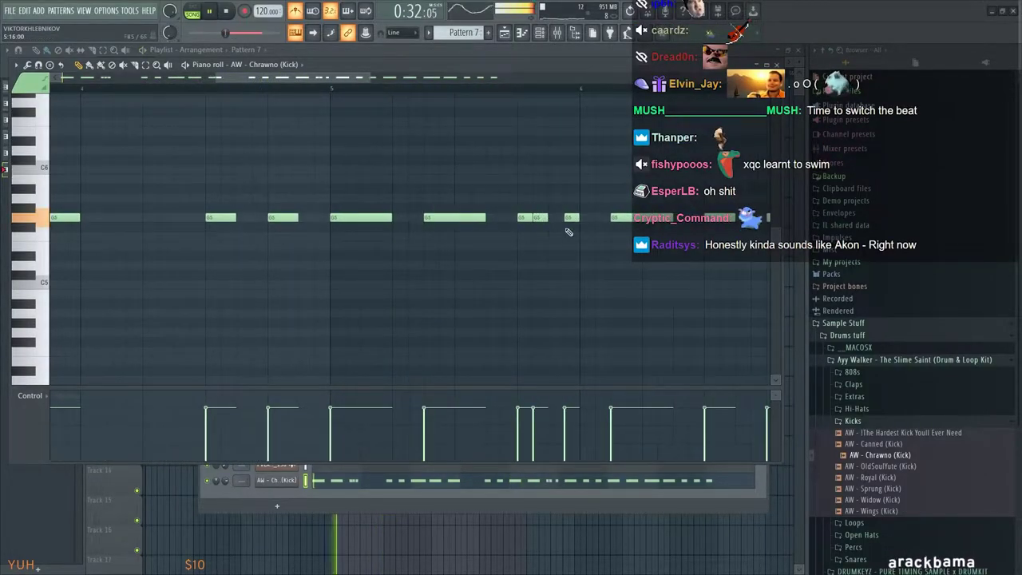
{"action": "scroll", "coordinate": [507, 256], "scroll_direction": "right", "scroll_amount": 2}
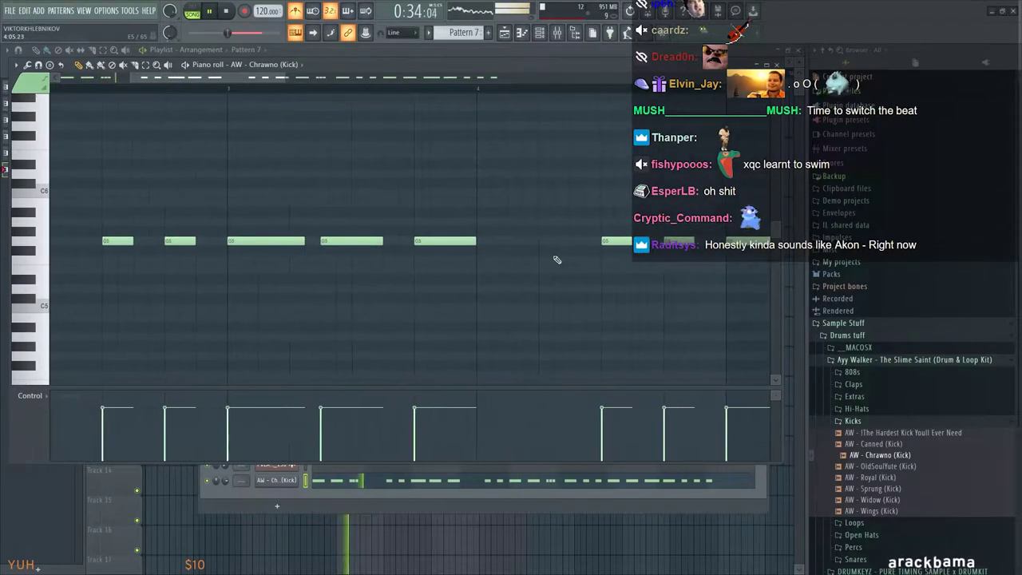
Ramp the velocities of the short kick rolls in bars 1 and 5 upward
{"action": "scroll", "coordinate": [463, 279], "scroll_direction": "down", "scroll_amount": 3}
{"action": "left_click_drag", "start_coordinate": [156, 423], "coordinate": [173, 407]}
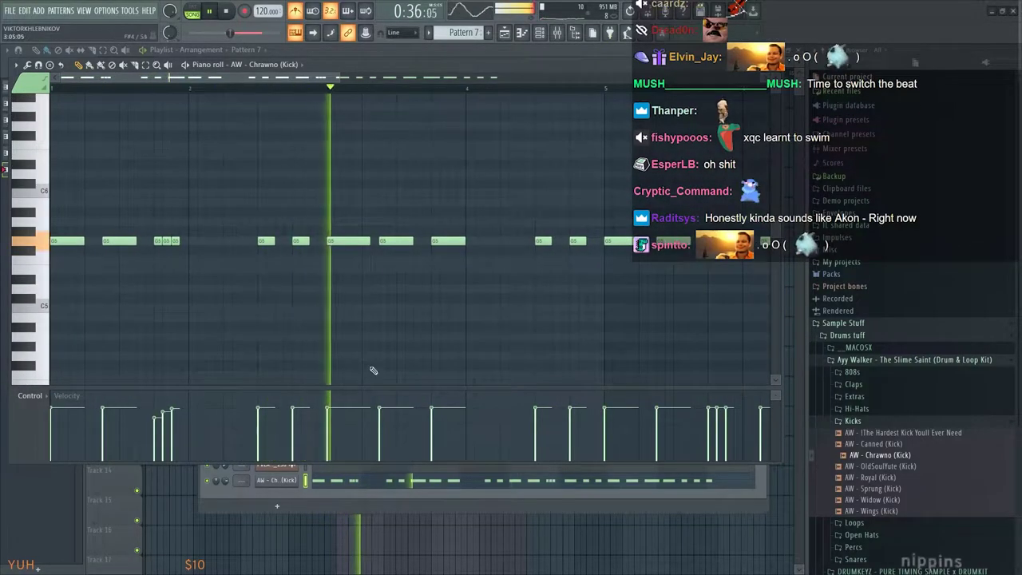
{"action": "left_click_drag", "start_coordinate": [549, 381], "coordinate": [437, 399]}
{"action": "left_click_drag", "start_coordinate": [594, 420], "coordinate": [613, 409]}
{"action": "mouse_move", "coordinate": [600, 345]}
{"action": "left_mouse_down"}
{"action": "mouse_move", "coordinate": [372, 359]}
{"action": "mouse_move", "coordinate": [470, 376]}
{"action": "left_mouse_up"}
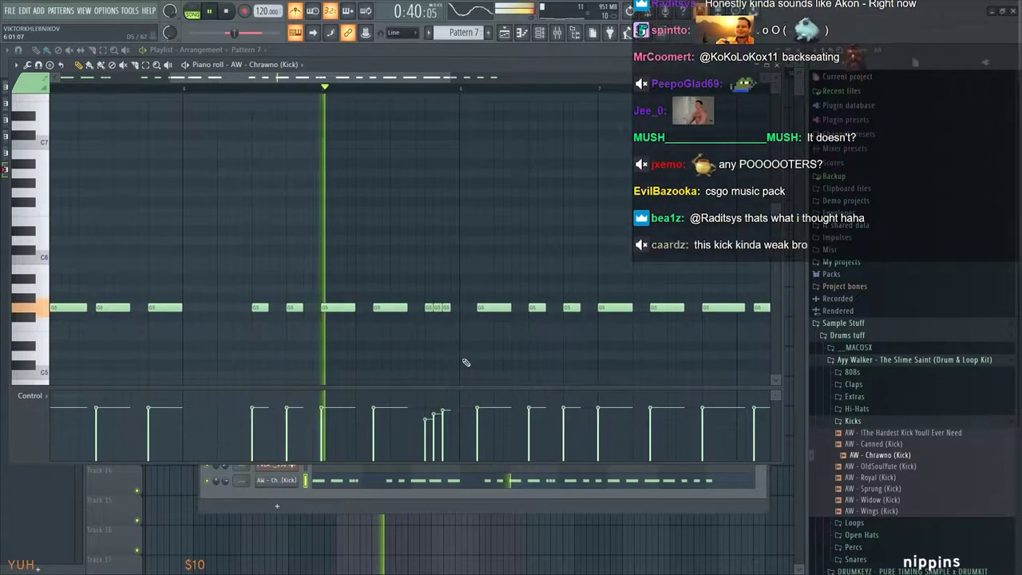
Delete all of the recorded kick notes from Pattern 7 and restart playback
{"action": "scroll", "coordinate": [479, 334], "scroll_direction": "down", "scroll_amount": 3}
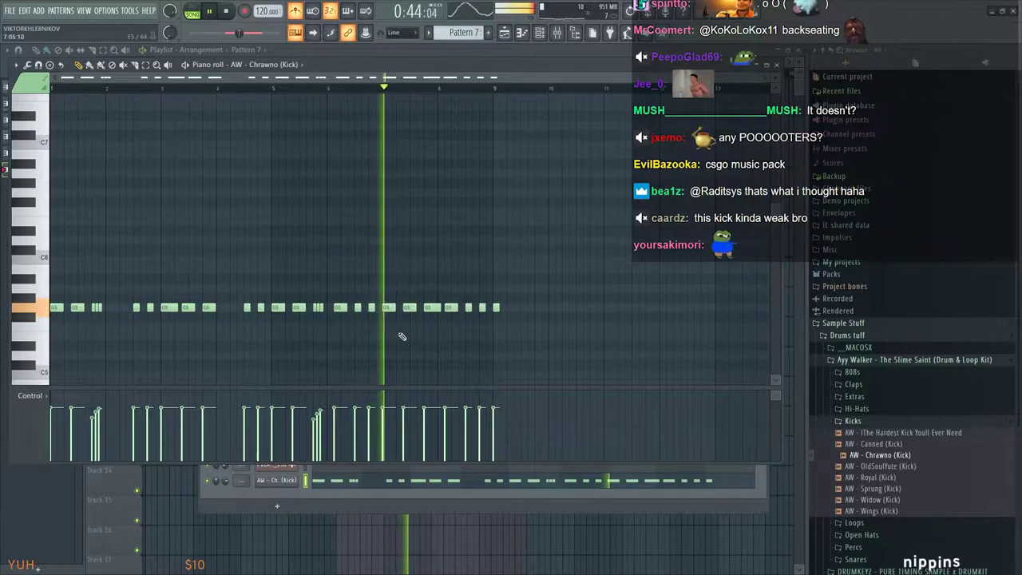
{"action": "left_click_drag", "start_coordinate": [497, 309], "coordinate": [335, 310]}
{"action": "key", "text": "space"}
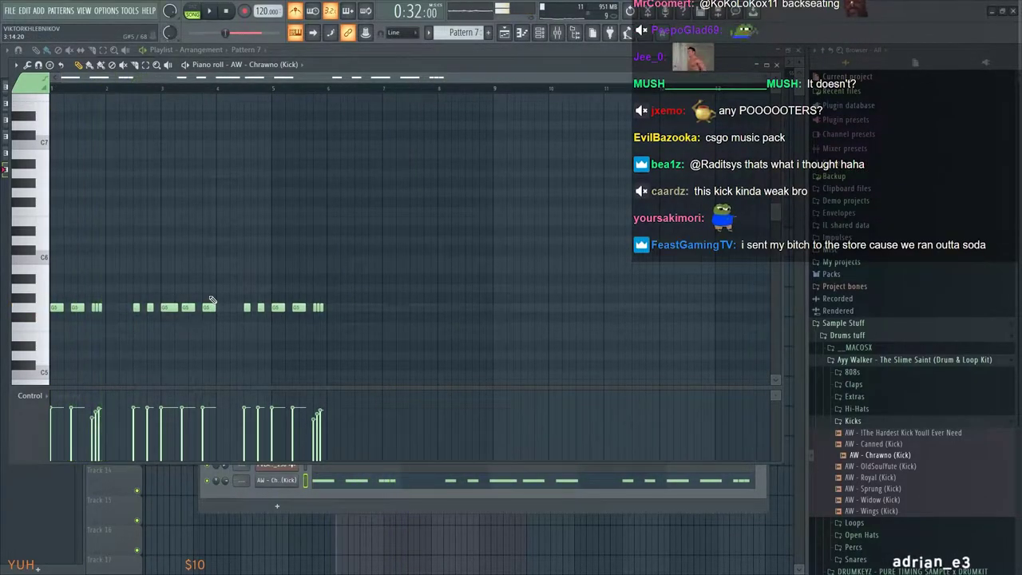
{"action": "key", "text": "ctrl+a"}
{"action": "key", "text": "Delete"}
{"action": "key", "text": "space"}
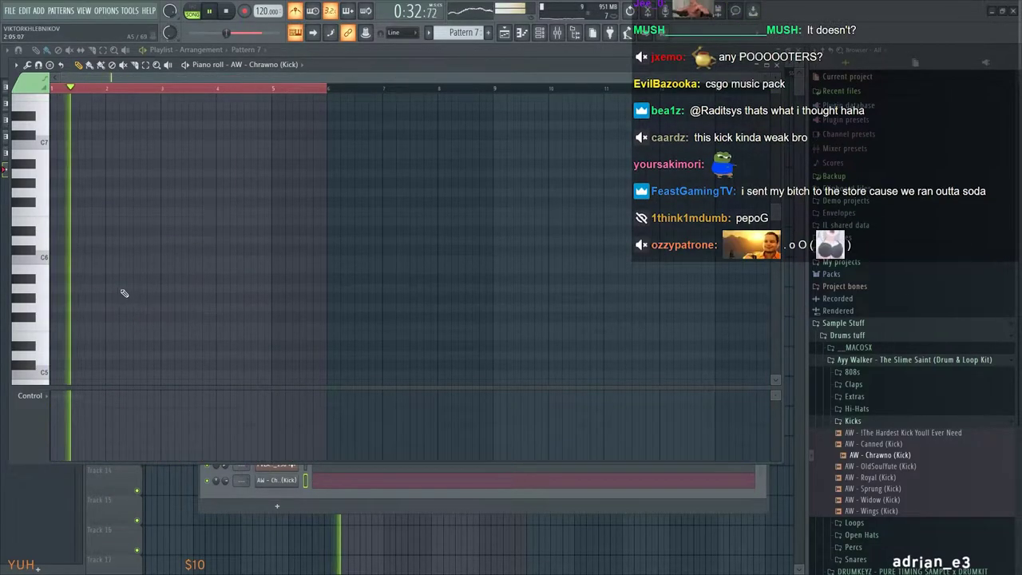
Place short G5 kick notes at the start of bar 1 and on the second beat of bar 2
{"action": "scroll", "coordinate": [152, 284], "scroll_direction": "up", "scroll_amount": 4}
{"action": "key", "text": "space"}
{"action": "left_click", "coordinate": [58, 301]}
{"action": "key", "text": "space"}
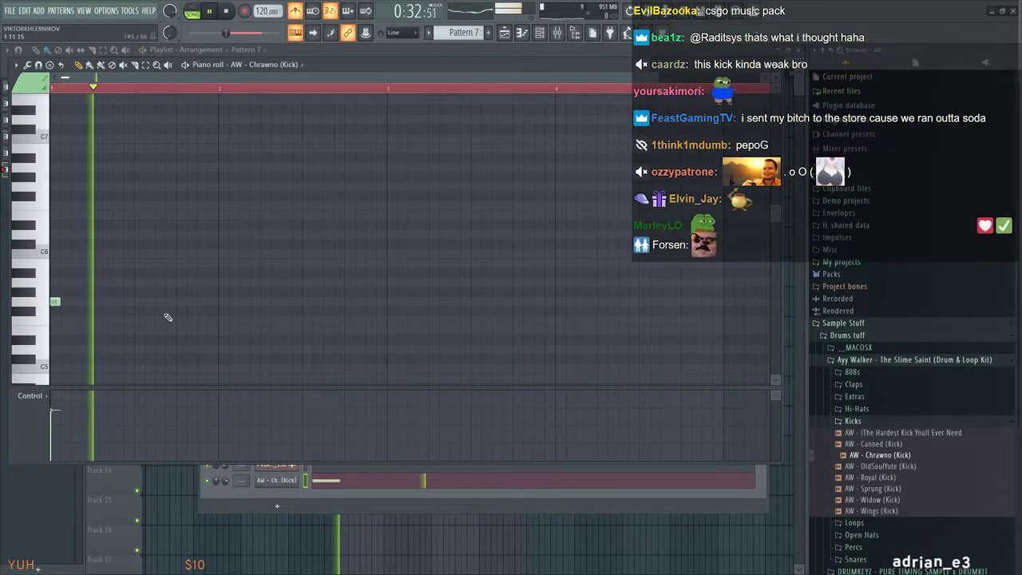
{"action": "left_click", "coordinate": [266, 301]}
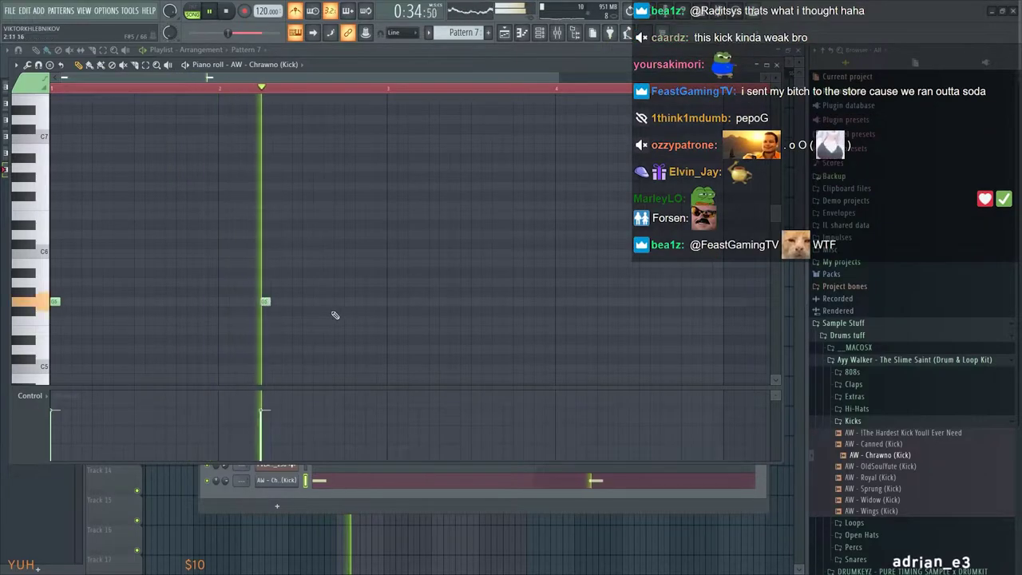
Try a short kick note at the middle of bar 2, and remove it after listening
{"action": "left_click", "coordinate": [349, 301]}
{"action": "key", "text": "space"}
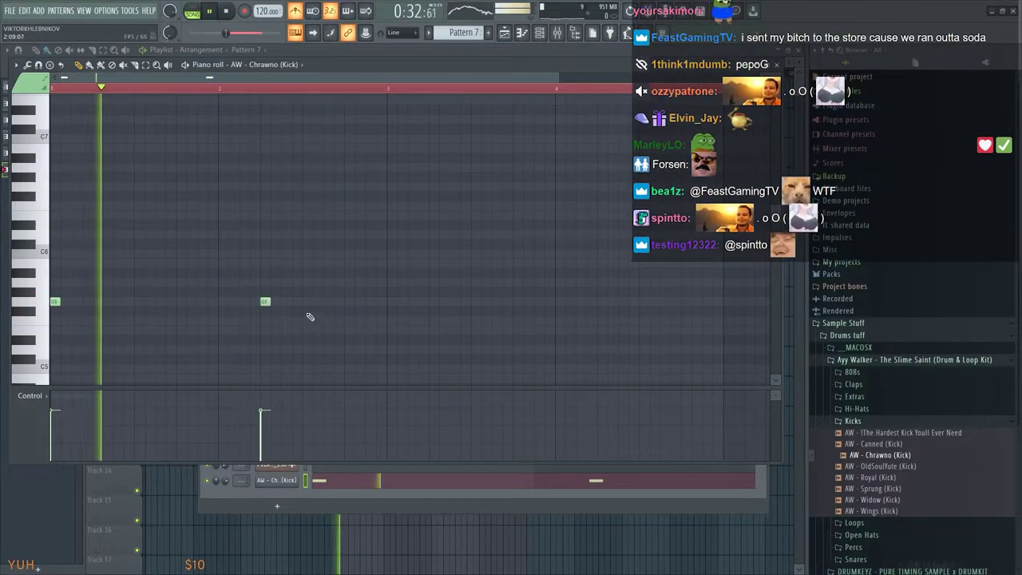
{"action": "left_click", "coordinate": [317, 302]}
{"action": "key", "text": "space"}
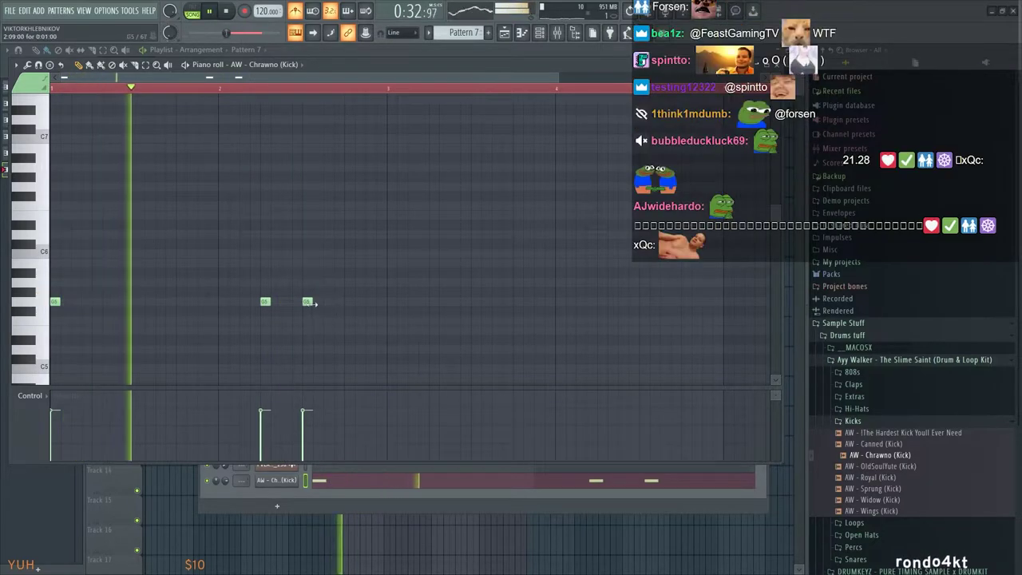
{"action": "right_click", "coordinate": [309, 302]}
Place short G5 kick notes at step 11 of bar 2 and at the start of bar 3, and replay the section
{"action": "left_click", "coordinate": [327, 301]}
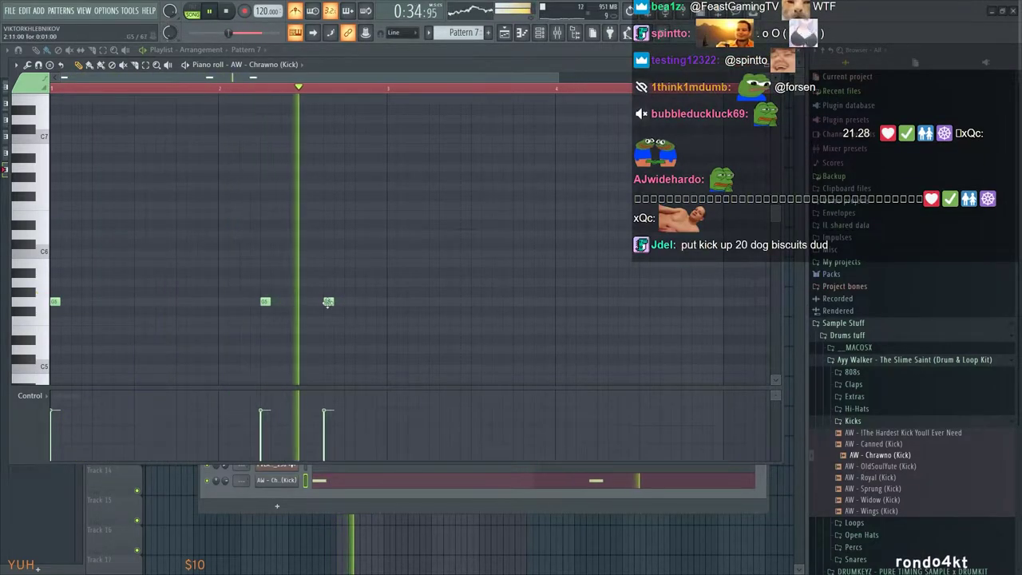
{"action": "left_click", "coordinate": [390, 302]}
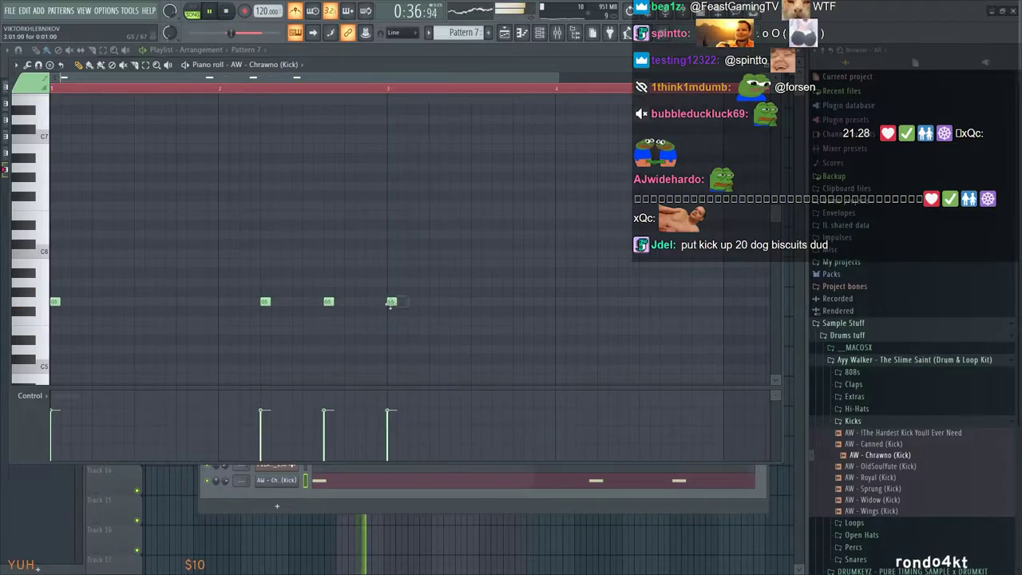
{"action": "scroll", "coordinate": [416, 324], "scroll_direction": "down", "scroll_amount": 2}
{"action": "key", "text": "space"}
{"action": "key", "text": "space"}
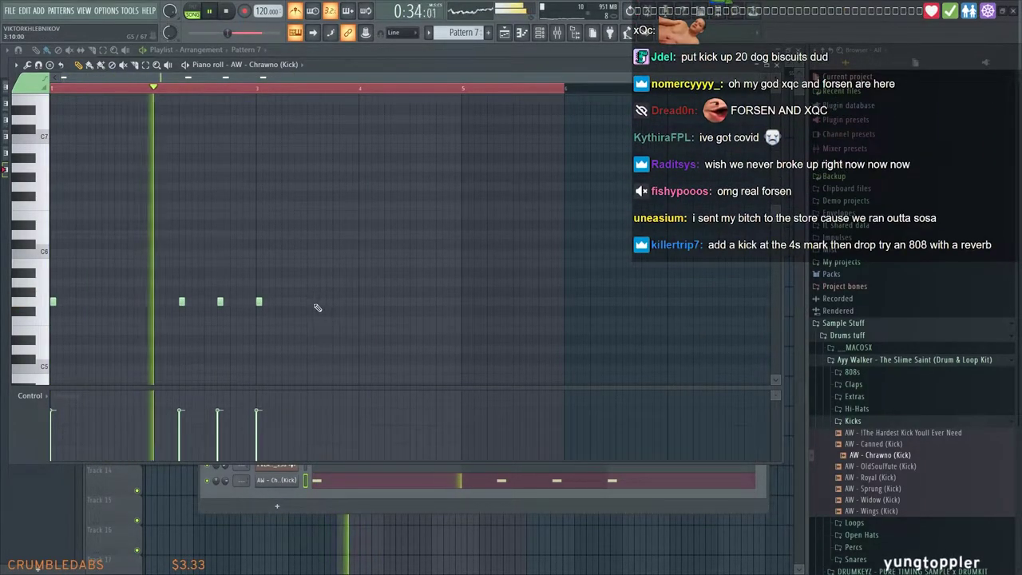
Try a short G5 kick note on the second beat of bar 4 and listen to it
{"action": "scroll", "coordinate": [317, 307], "scroll_direction": "up", "scroll_amount": 3}
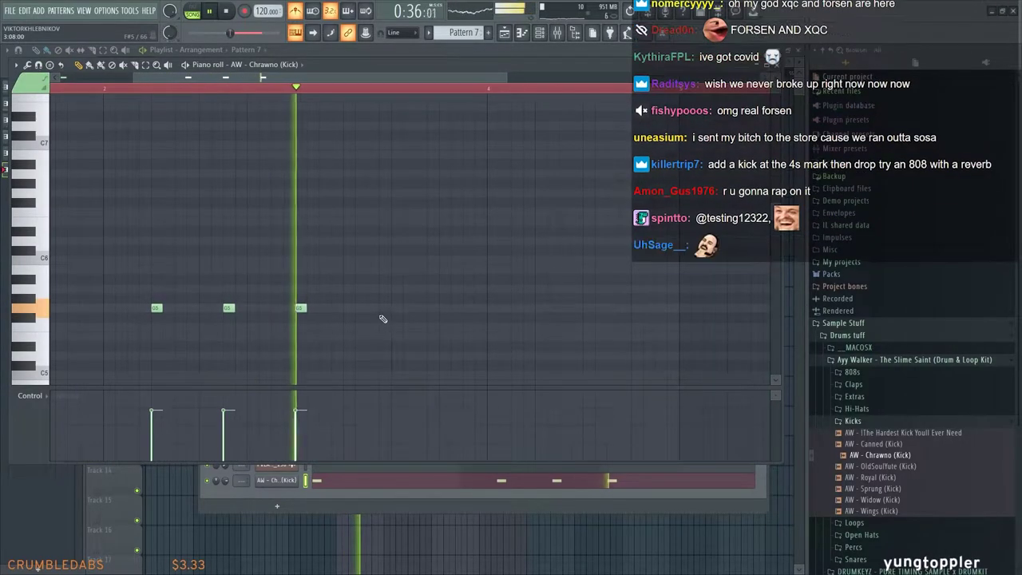
{"action": "left_click", "coordinate": [540, 313]}
{"action": "key", "text": "space"}
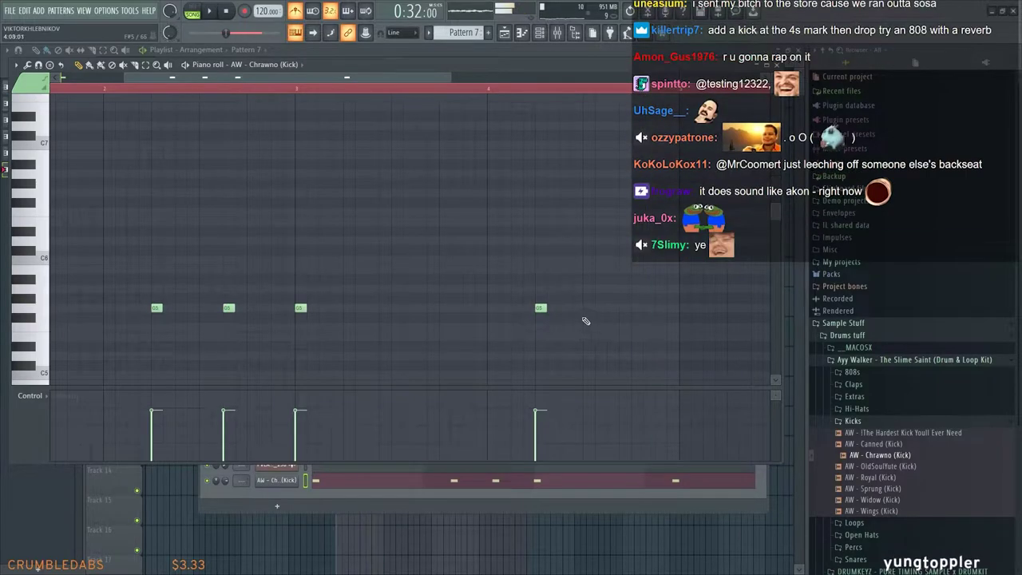
Try a copy of all the kick notes starting at bar 4, and remove the copied notes after listening
{"action": "scroll", "coordinate": [449, 310], "scroll_direction": "down", "scroll_amount": 4}
{"action": "key", "text": "ctrl+a"}
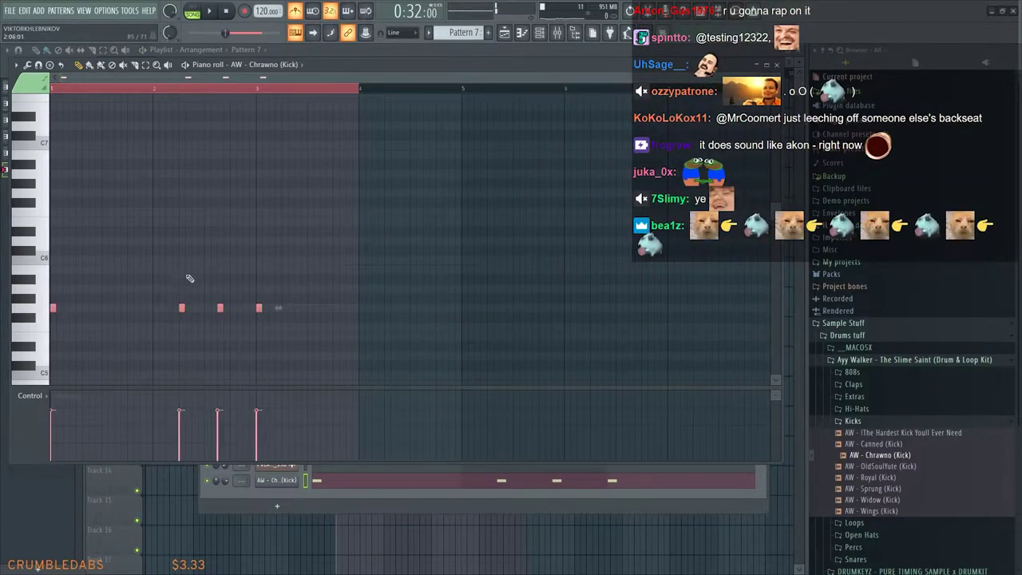
{"action": "left_click_drag", "start_coordinate": [66, 308], "coordinate": [363, 308]}
{"action": "key", "text": "space"}
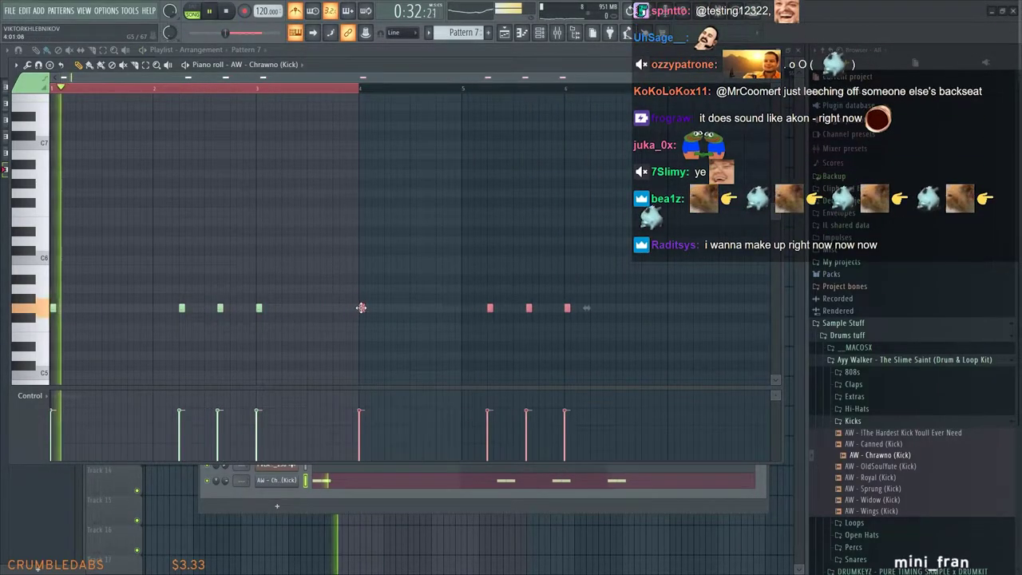
{"action": "right_click", "coordinate": [363, 307]}
{"action": "right_click", "coordinate": [490, 308]}
{"action": "right_click", "coordinate": [567, 308]}
{"action": "right_click", "coordinate": [528, 308]}
{"action": "key", "text": "space"}
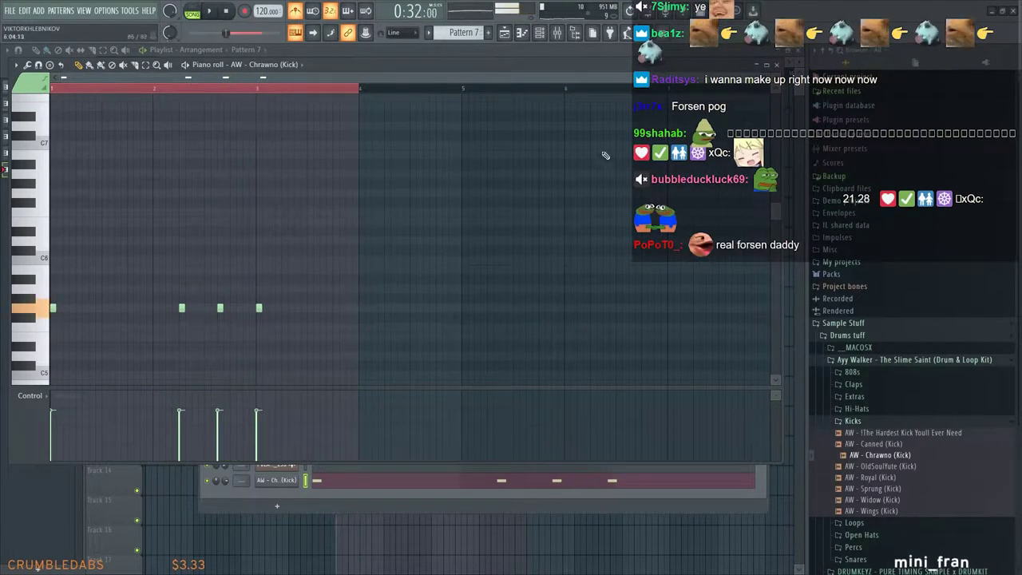
Try a three-bar Pattern 7 clip on Track 6 with a copy at bar 20, and delete the copy after listening
{"action": "left_click", "coordinate": [779, 65]}
{"action": "left_click", "coordinate": [761, 215]}
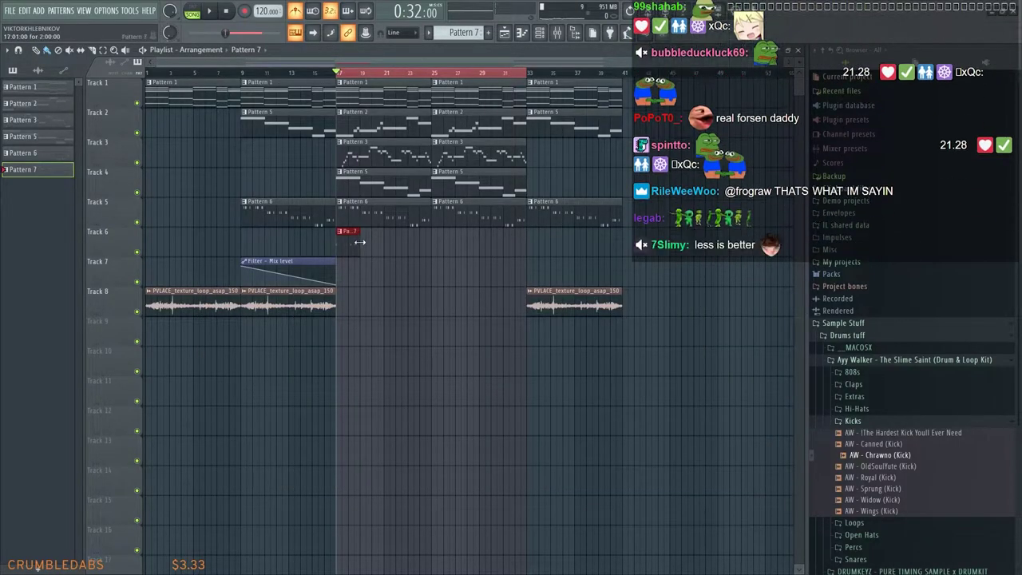
{"action": "scroll", "coordinate": [335, 241], "scroll_direction": "up", "scroll_amount": 2}
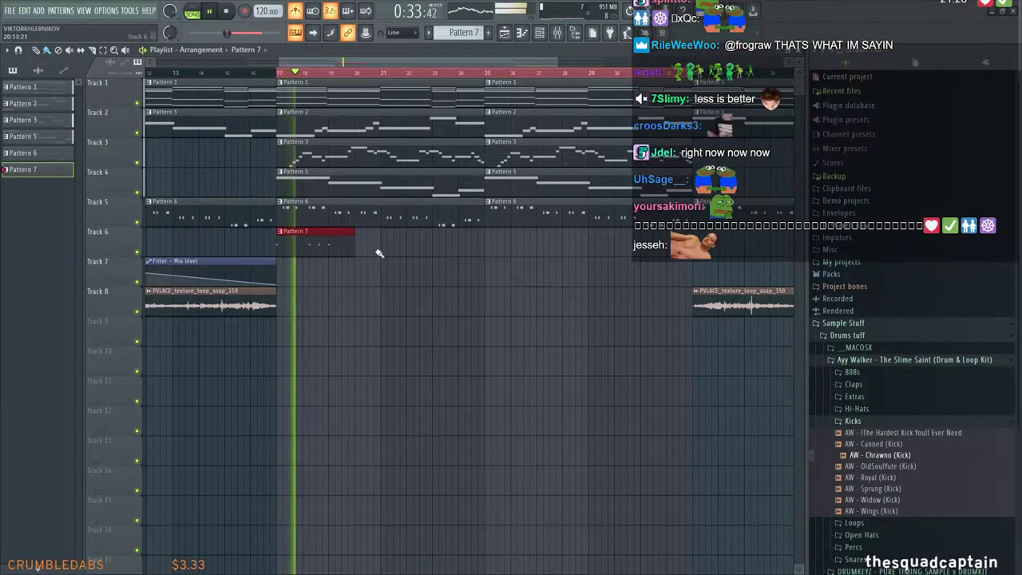
{"action": "scroll", "coordinate": [363, 243], "scroll_direction": "up", "scroll_amount": 1}
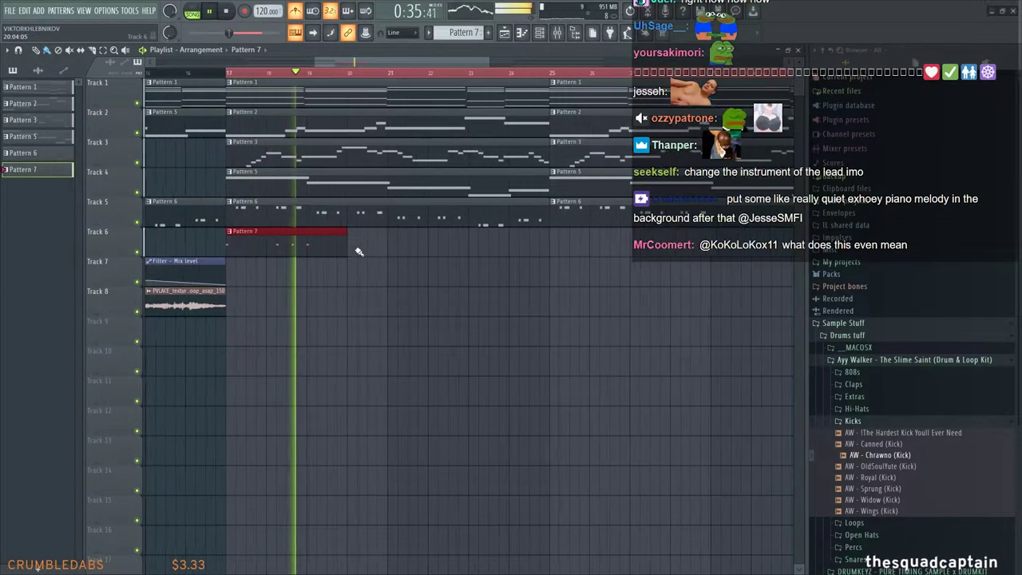
{"action": "key", "text": "ctrl+b"}
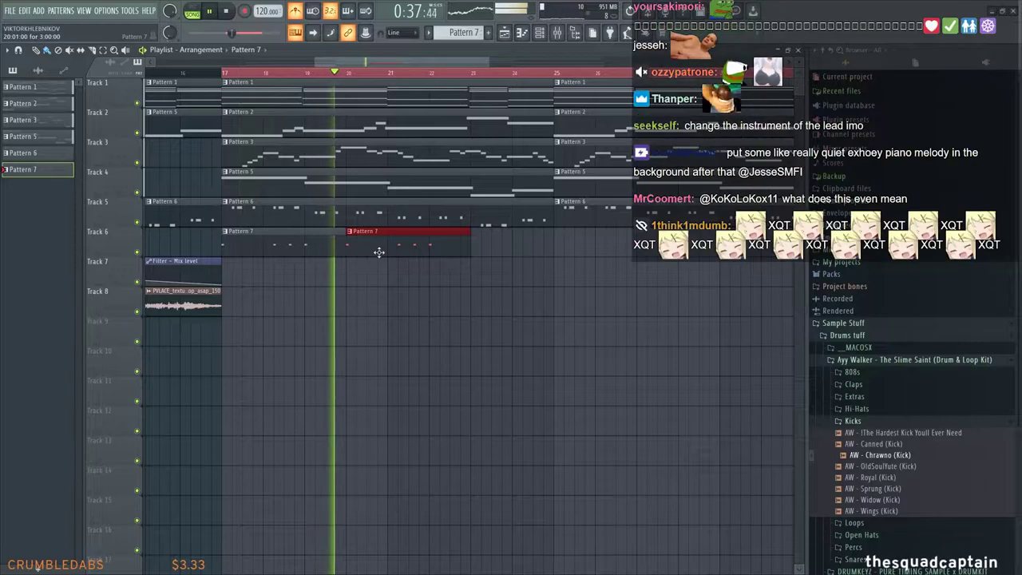
{"action": "key", "text": "space"}
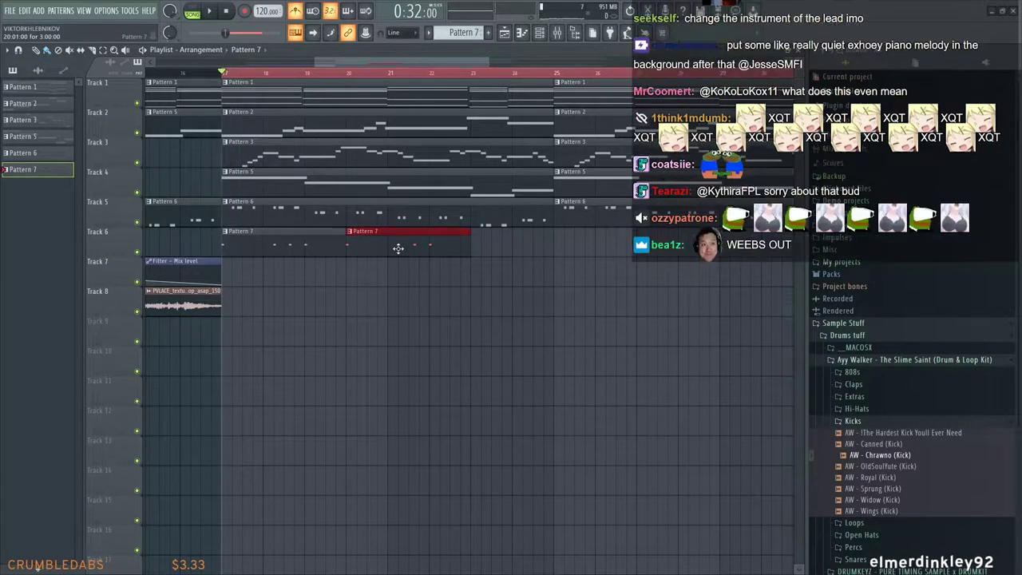
{"action": "right_click", "coordinate": [400, 248]}
Delete the note at the start of bar 3 from the AW - Chrawno (Kick) part while listening to it
{"action": "left_click", "coordinate": [548, 34]}
{"action": "right_click", "coordinate": [295, 481]}
{"action": "left_click", "coordinate": [333, 422]}
{"action": "key", "text": "space"}
{"action": "scroll", "coordinate": [372, 296], "scroll_direction": "up", "scroll_amount": 2}
{"action": "left_click_drag", "start_coordinate": [483, 296], "coordinate": [600, 289]}
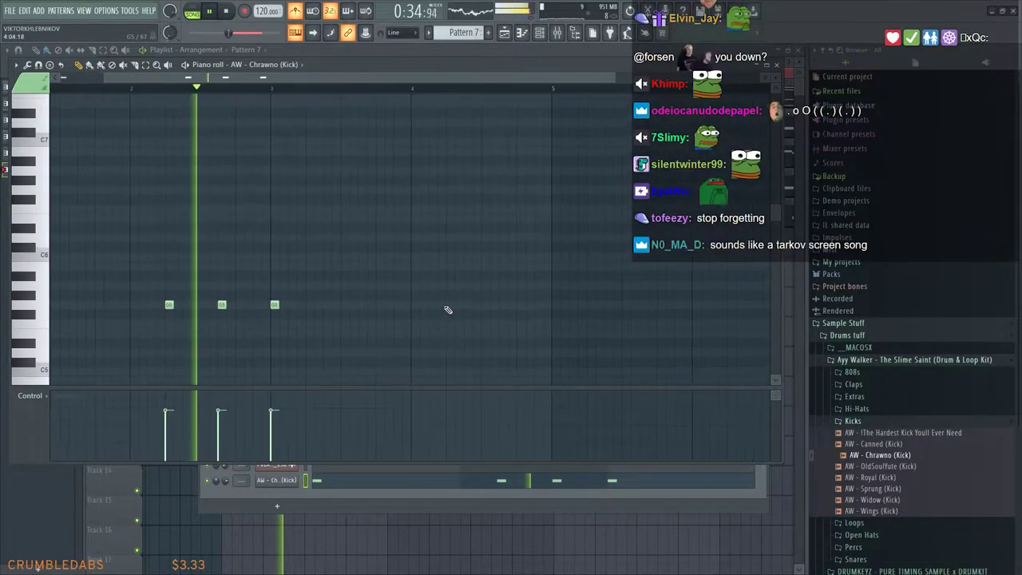
{"action": "right_click", "coordinate": [336, 300]}
{"action": "key", "text": "space"}
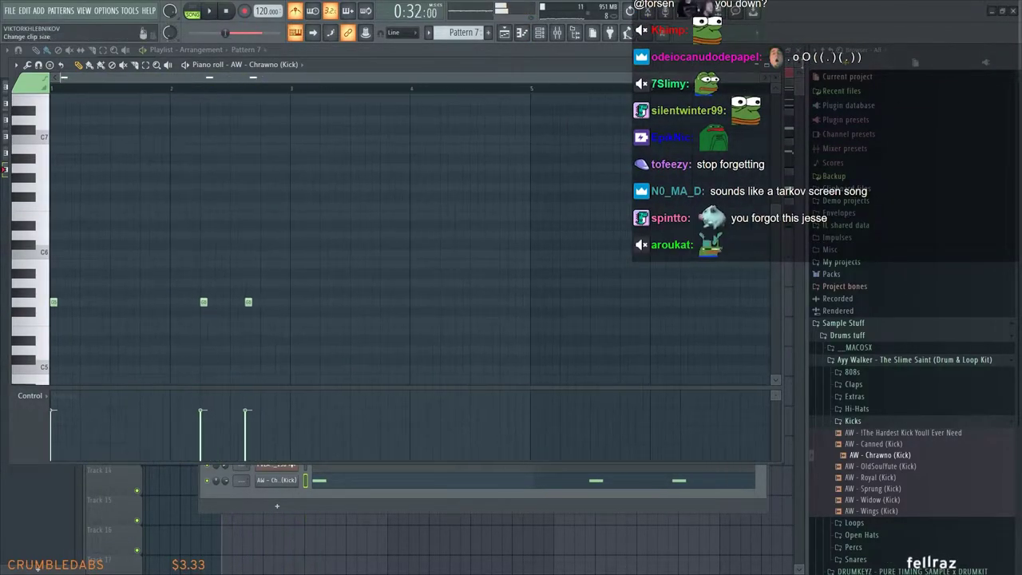
Position the second Pattern 7 clip at bar 19 on Track 6, extend both clips to two bars, and listen
{"action": "left_click", "coordinate": [523, 34]}
{"action": "left_click", "coordinate": [543, 34]}
{"action": "scroll", "coordinate": [302, 259], "scroll_direction": "up", "scroll_amount": 2}
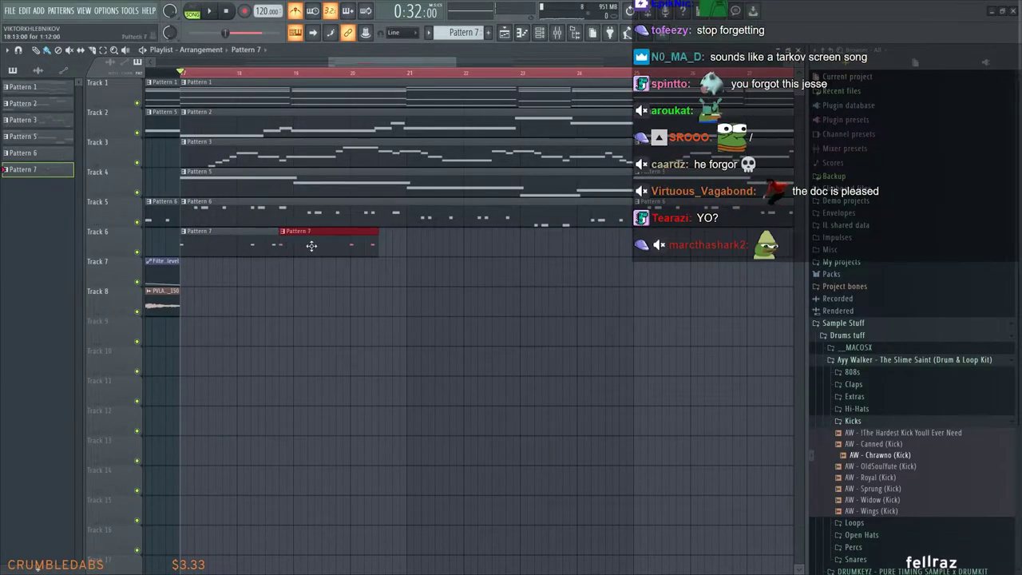
{"action": "key", "text": "space"}
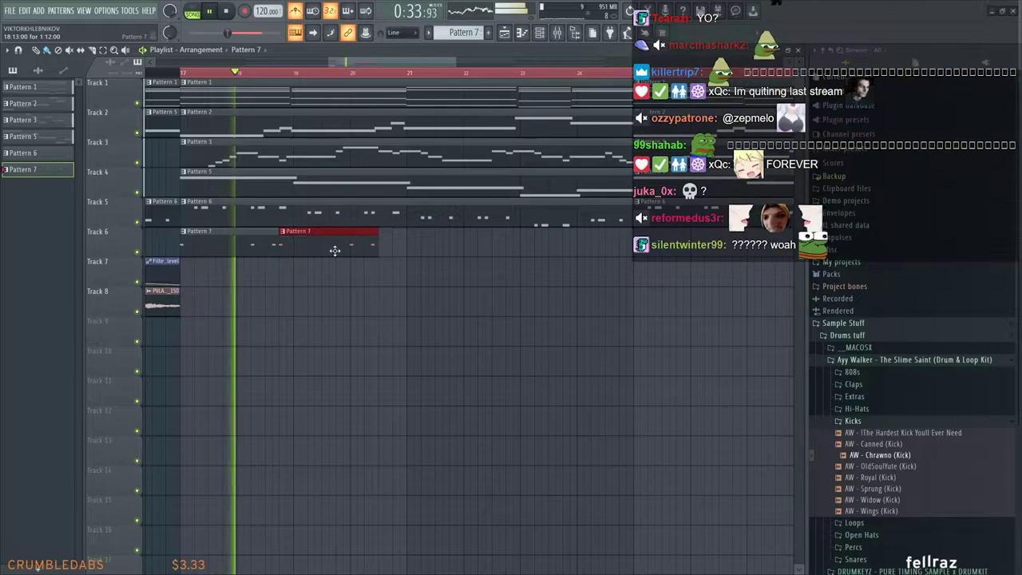
{"action": "left_click_drag", "start_coordinate": [334, 250], "coordinate": [349, 244]}
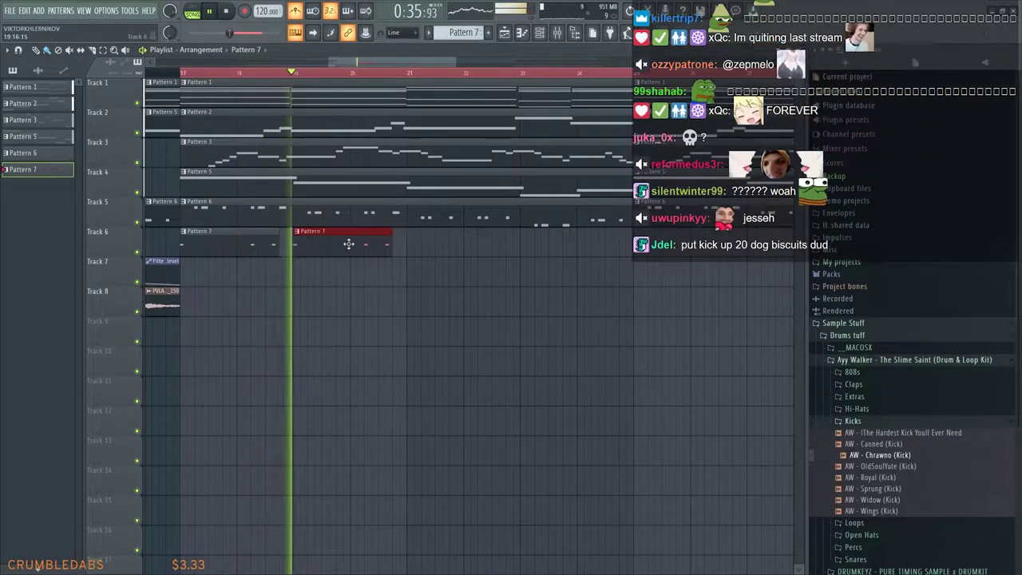
{"action": "left_click_drag", "start_coordinate": [278, 242], "coordinate": [286, 241]}
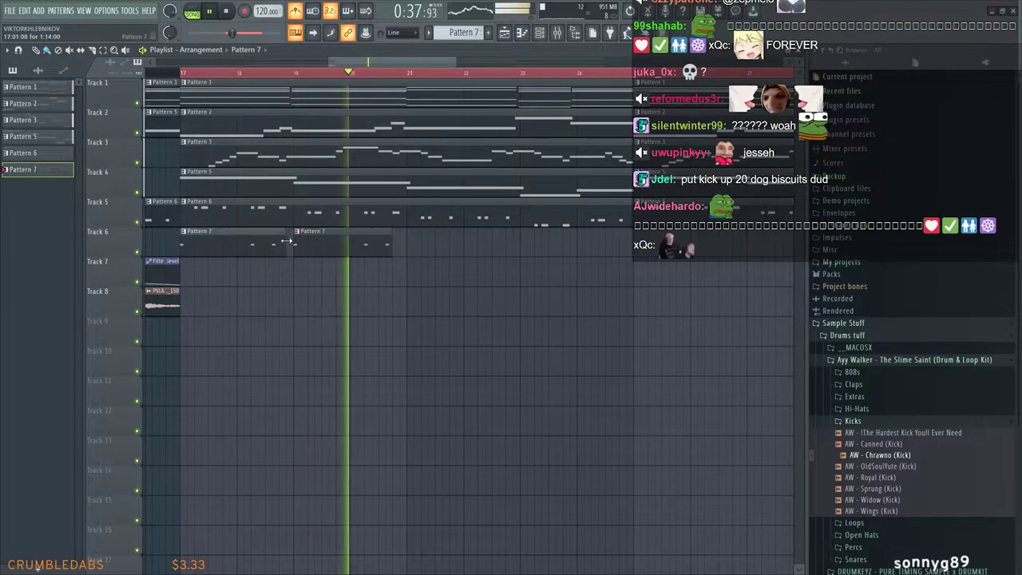
{"action": "scroll", "coordinate": [474, 255], "scroll_direction": "down", "scroll_amount": 2}
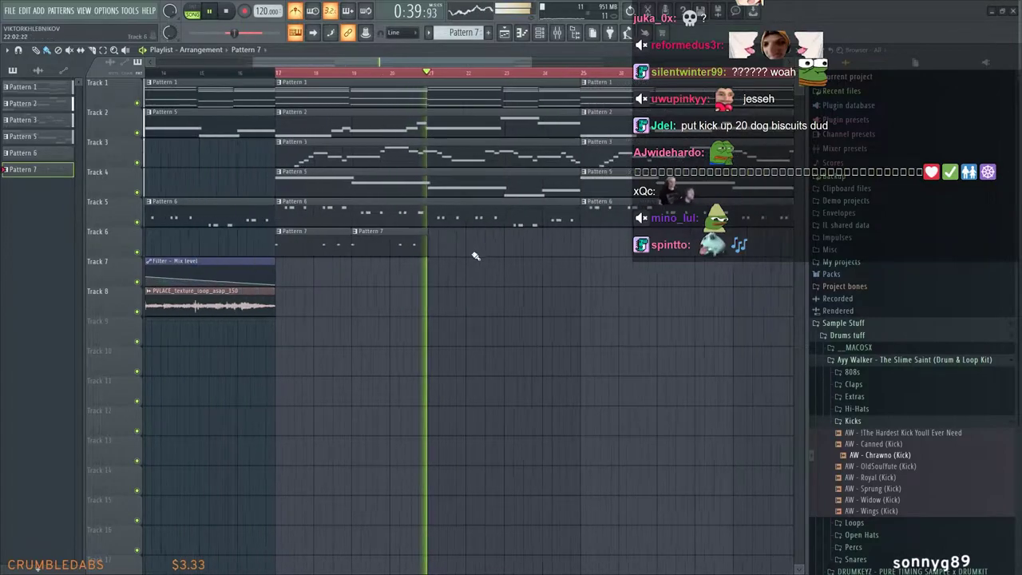
{"action": "scroll", "coordinate": [474, 256], "scroll_direction": "down", "scroll_amount": 2}
{"action": "key", "text": "space"}
Add the AW - Wild (Hi-Hat) sample from the drum kit as a new channel and open its piano roll
{"action": "left_click", "coordinate": [542, 36]}
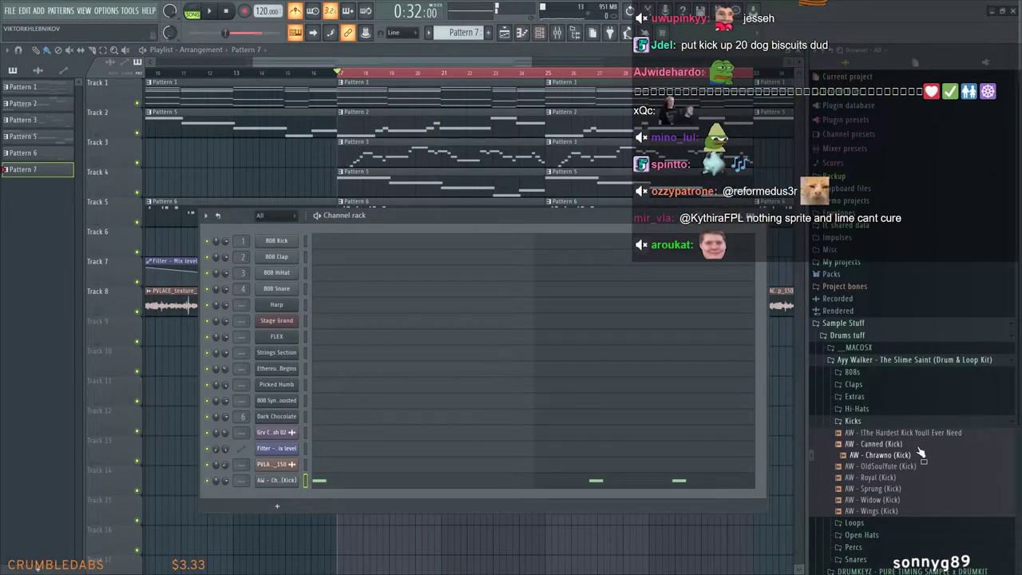
{"action": "left_click", "coordinate": [853, 408]}
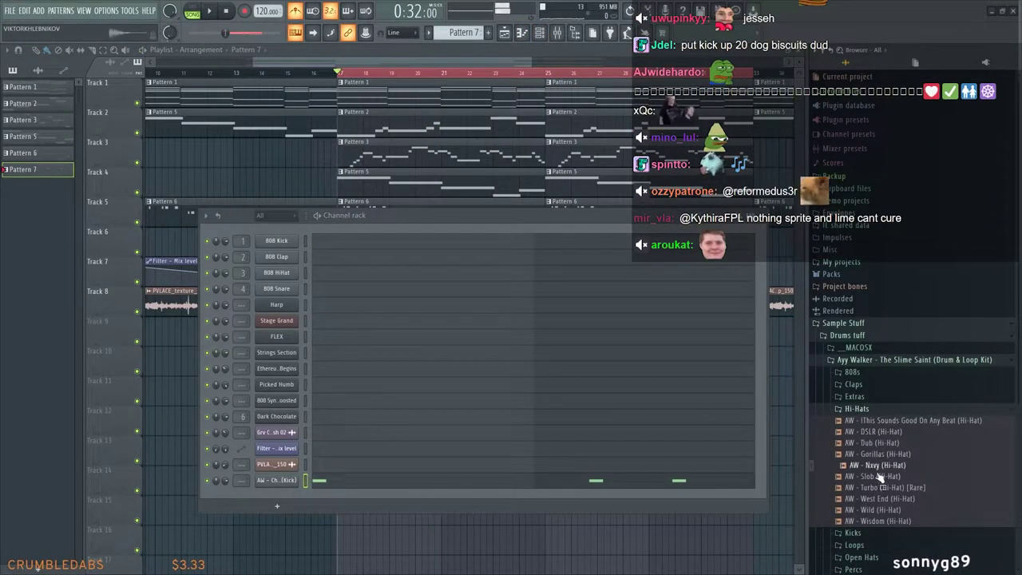
{"action": "left_click_drag", "start_coordinate": [878, 519], "coordinate": [383, 491]}
{"action": "right_click", "coordinate": [300, 496]}
{"action": "left_click", "coordinate": [333, 433]}
{"action": "right_click", "coordinate": [299, 496]}
{"action": "left_click", "coordinate": [246, 461]}
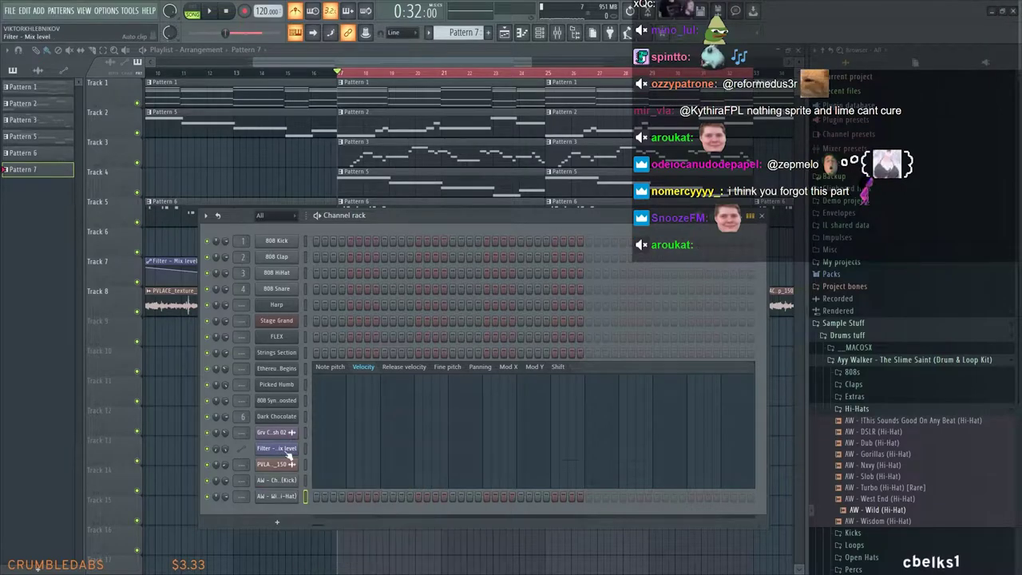
{"action": "right_click", "coordinate": [296, 500]}
{"action": "left_click", "coordinate": [327, 425]}
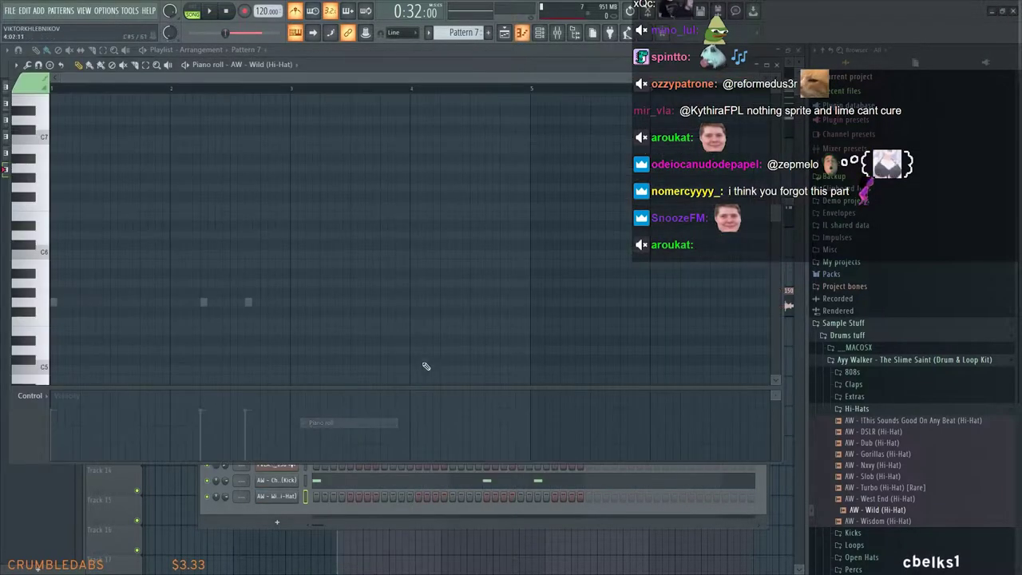
Place short G5 hi-hat notes on steps 5, 6 and 7 of bar 1 with rising velocities, auditioning them with the beat
{"action": "key", "text": "space"}
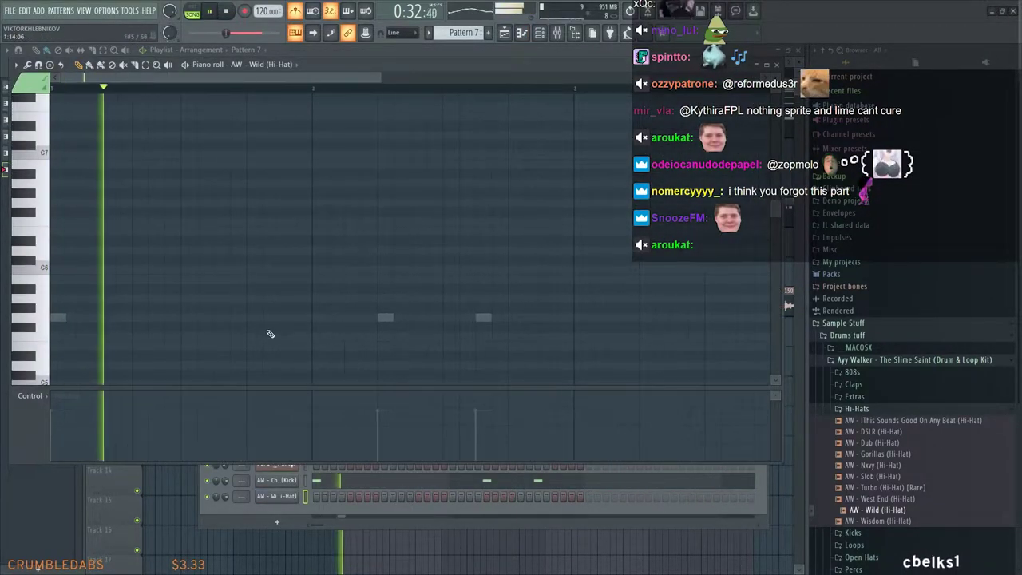
{"action": "key", "text": "space"}
{"action": "left_click", "coordinate": [119, 318]}
{"action": "key", "text": "space"}
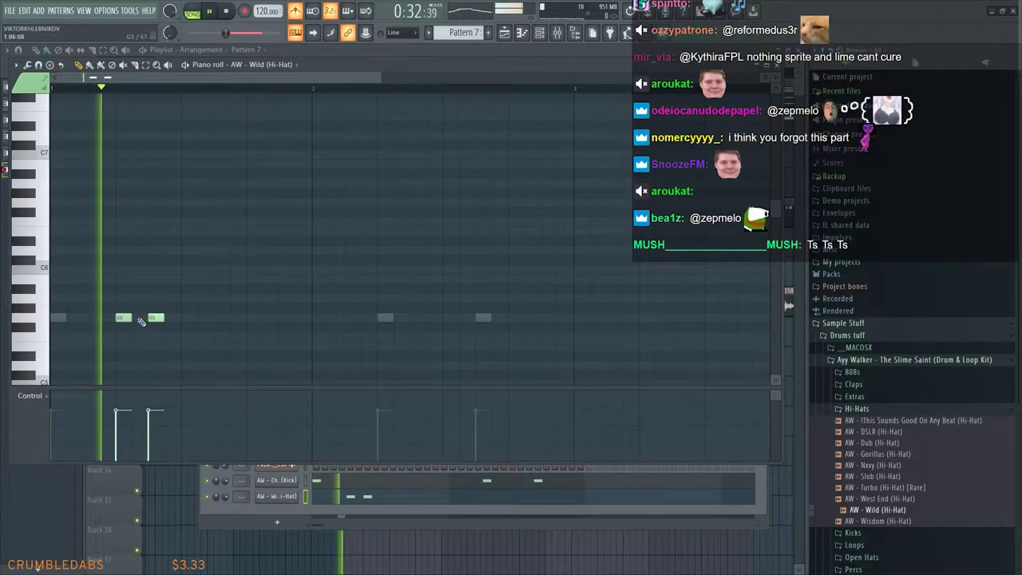
{"action": "key", "text": "space"}
{"action": "left_click", "coordinate": [138, 318]}
{"action": "key", "text": "space"}
{"action": "key", "text": "space"}
{"action": "key", "text": "space"}
Place short G5 hi-hat notes on step 15 of bar 1 and near step 11 of bar 2 while listening
{"action": "left_click", "coordinate": [302, 318]}
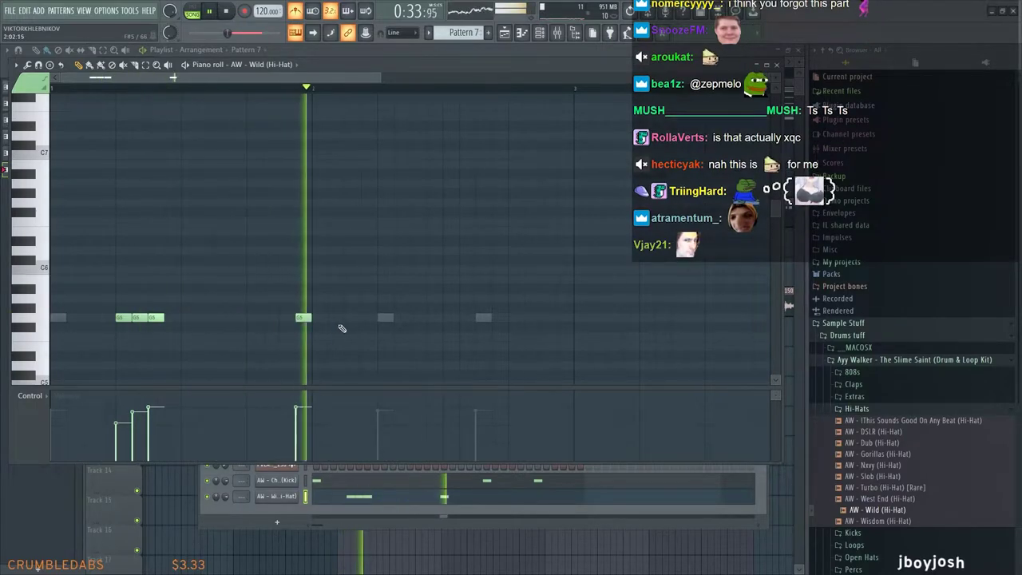
{"action": "left_click", "coordinate": [283, 318]}
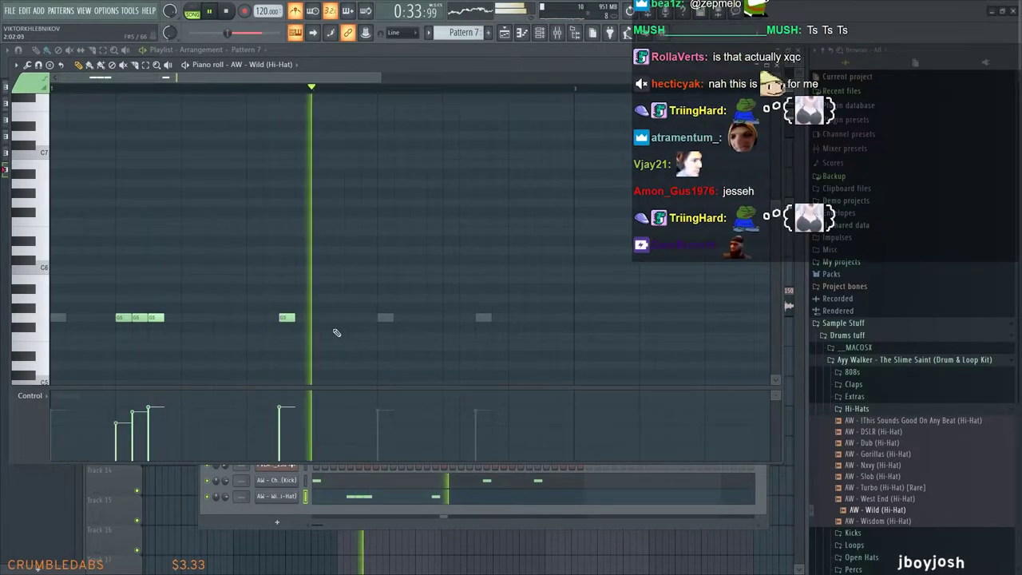
{"action": "left_click", "coordinate": [475, 318]}
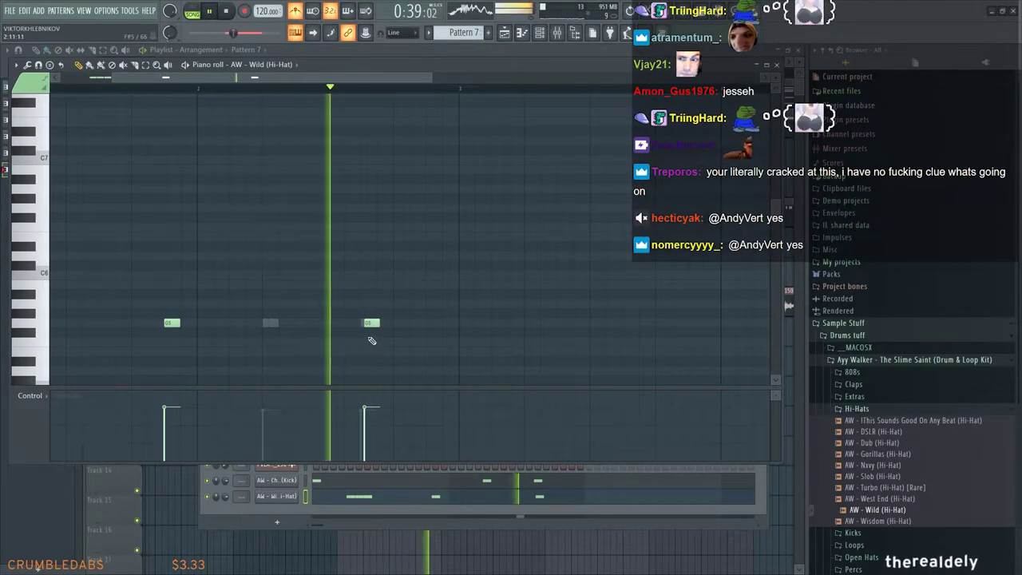
Set snapping to none, align the bar 2 hi-hat note with the kick note there, and set snapping back to Line
{"action": "scroll", "coordinate": [383, 346], "scroll_direction": "down", "scroll_amount": 3}
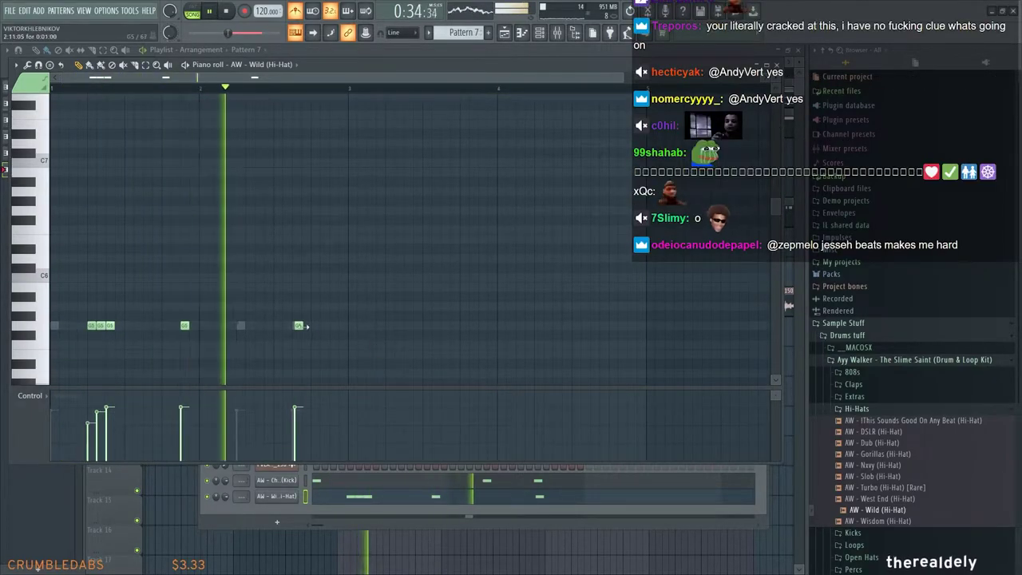
{"action": "key", "text": "space"}
{"action": "scroll", "coordinate": [308, 353], "scroll_direction": "up", "scroll_amount": 5}
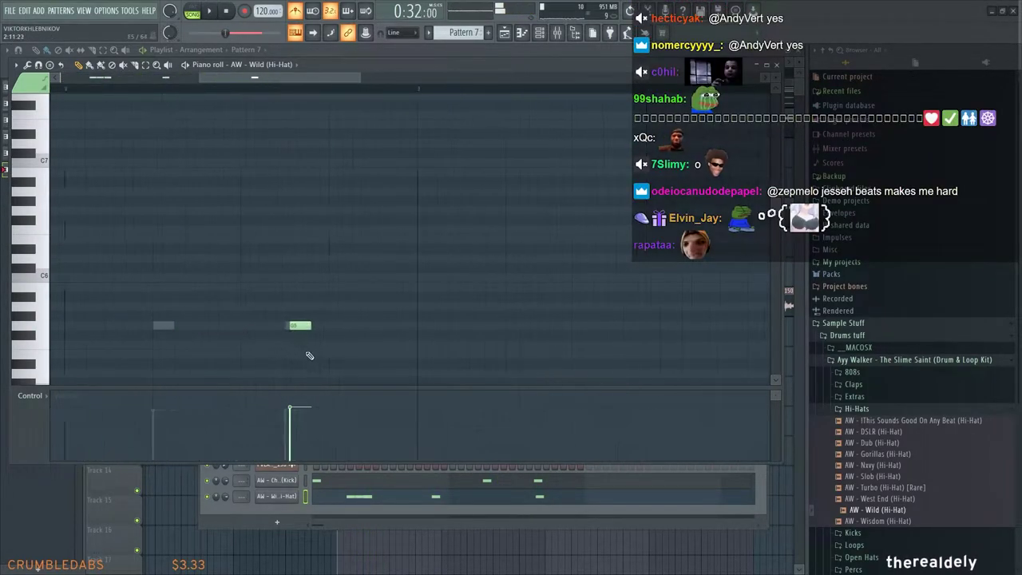
{"action": "left_click", "coordinate": [399, 32]}
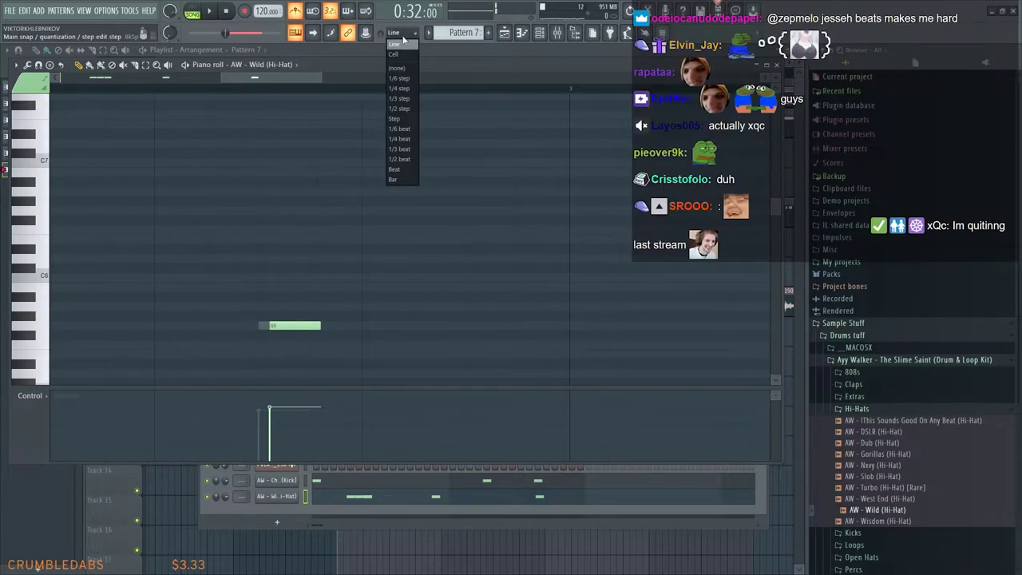
{"action": "left_click_drag", "start_coordinate": [294, 322], "coordinate": [275, 328]}
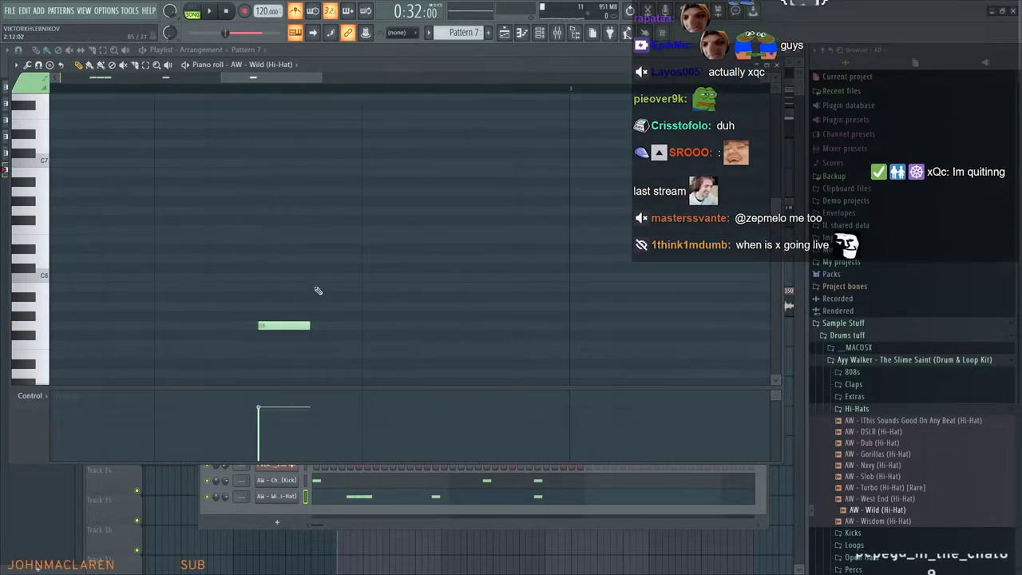
{"action": "scroll", "coordinate": [318, 290], "scroll_direction": "down", "scroll_amount": 3}
{"action": "key", "text": "space"}
{"action": "left_click", "coordinate": [399, 32]}
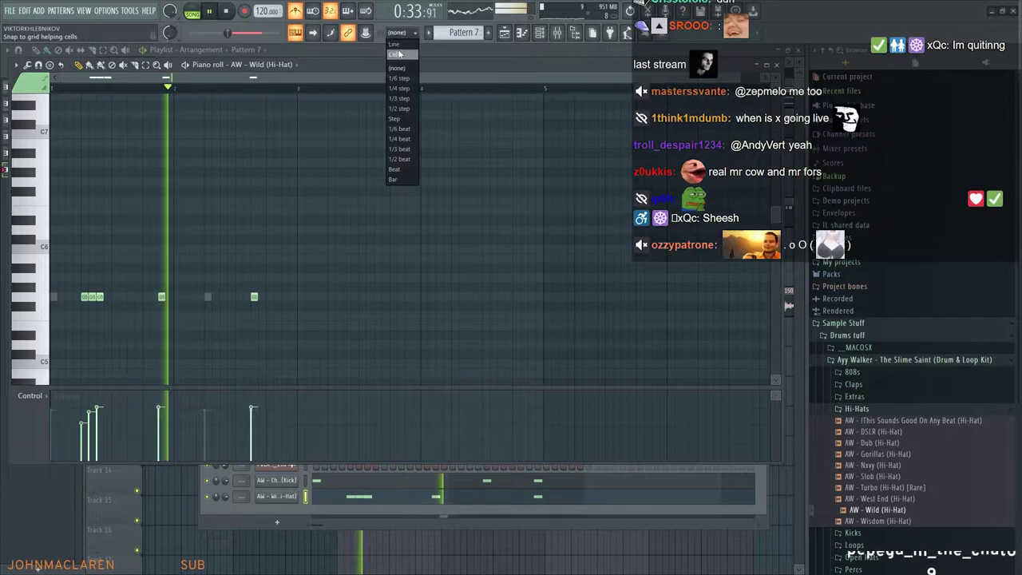
{"action": "left_click", "coordinate": [396, 44]}
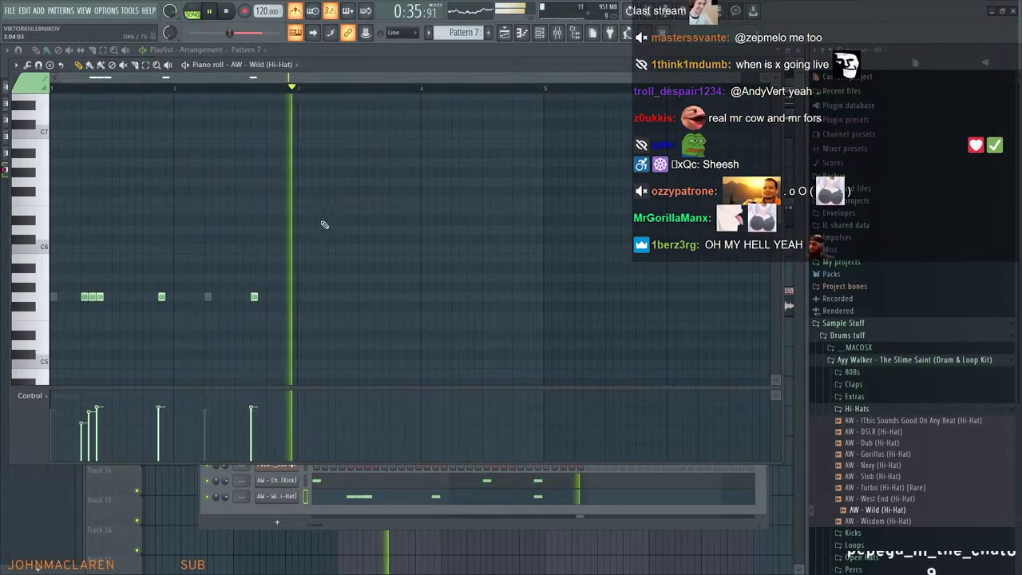
Place short G5 hi-hat notes on steps 15 and 16 of bar 2, listen to them, and close the piano roll
{"action": "key", "text": "space"}
{"action": "scroll", "coordinate": [261, 221], "scroll_direction": "up", "scroll_amount": 2}
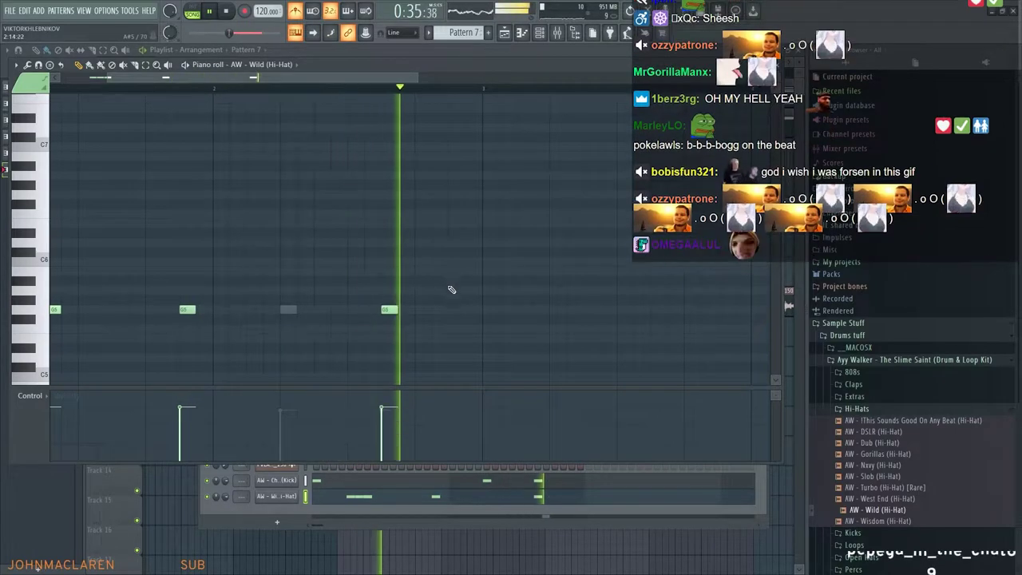
{"action": "left_click", "coordinate": [470, 310]}
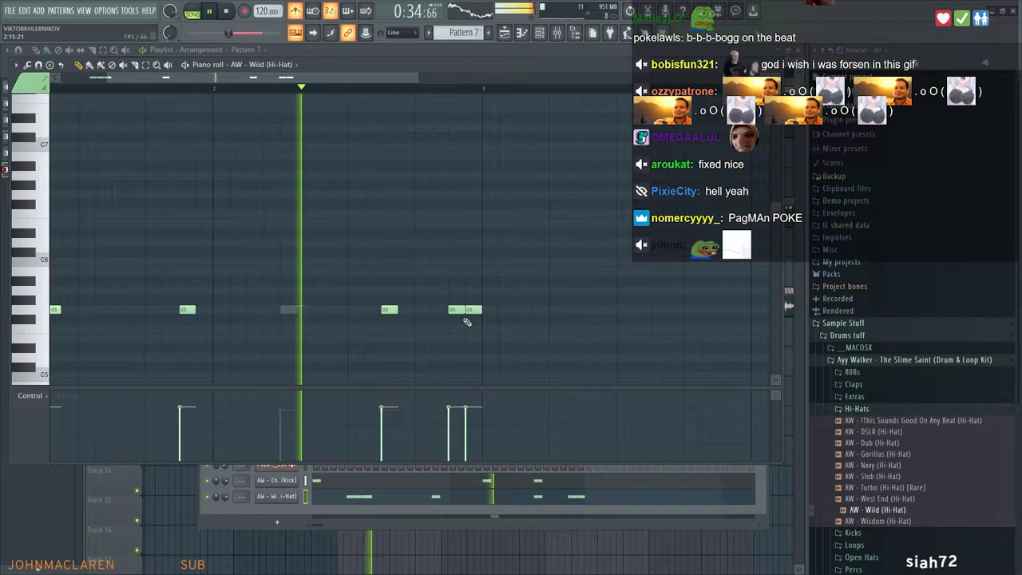
{"action": "scroll", "coordinate": [436, 309], "scroll_direction": "down", "scroll_amount": 1}
{"action": "scroll", "coordinate": [435, 308], "scroll_direction": "down", "scroll_amount": 1}
{"action": "left_click", "coordinate": [776, 65]}
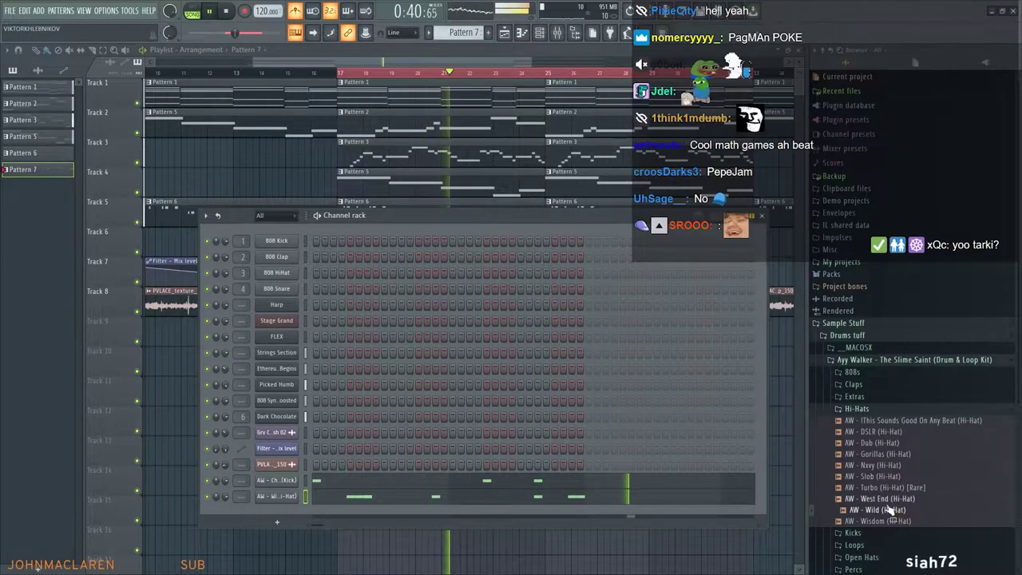
Open the drum kit's Percs folder and repeat the Pattern 7 clips along Track 6 through bar 32
{"action": "left_click", "coordinate": [872, 408]}
{"action": "left_click", "coordinate": [853, 456]}
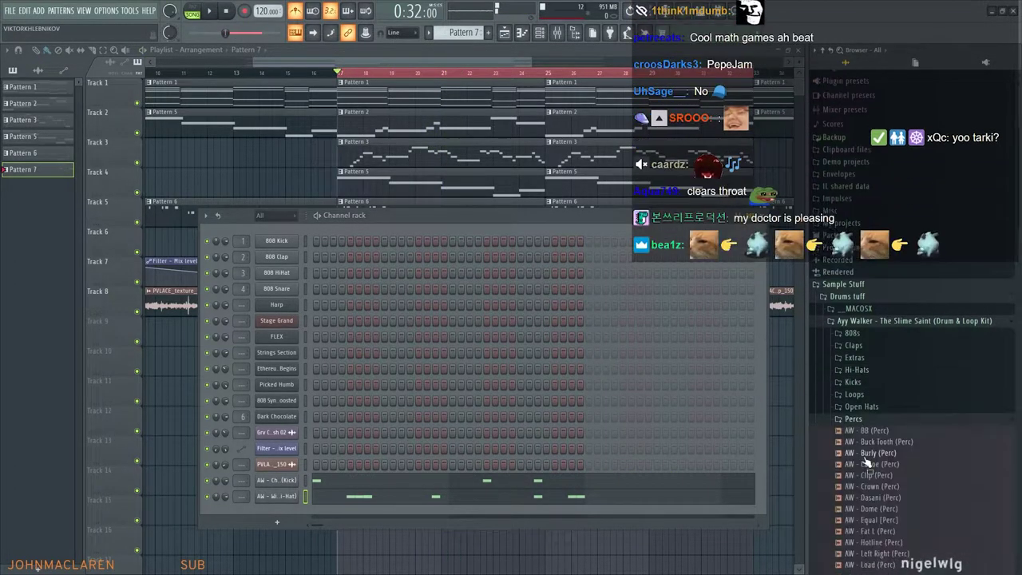
{"action": "left_click", "coordinate": [758, 215]}
{"action": "scroll", "coordinate": [547, 246], "scroll_direction": "down", "scroll_amount": 2}
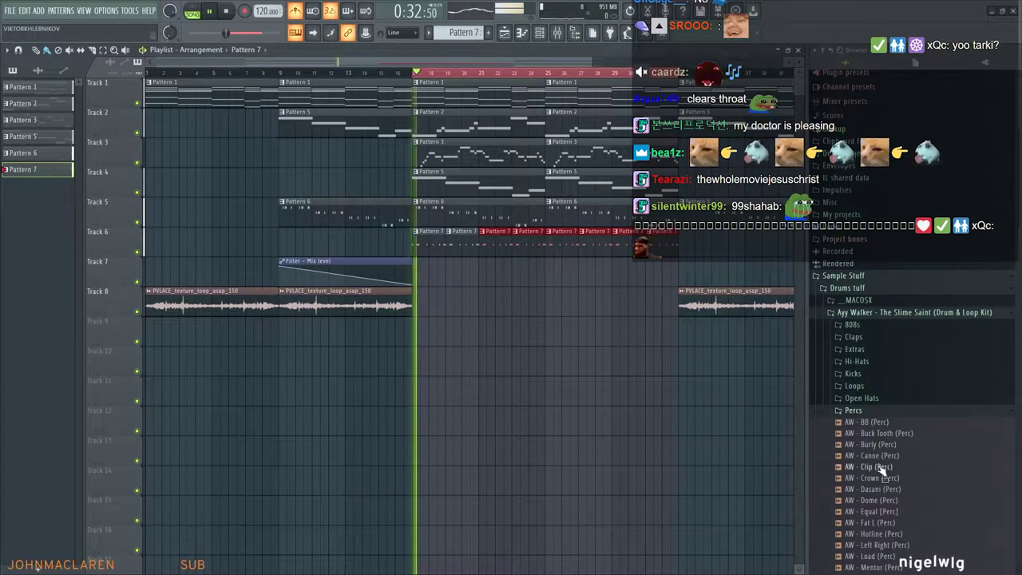
Open the channel rack and review the hi-hat channel's sampler settings and its Pattern 7 notes in the piano roll
{"action": "left_click", "coordinate": [859, 411]}
{"action": "left_click_drag", "start_coordinate": [666, 135], "coordinate": [577, 91]}
{"action": "left_click", "coordinate": [540, 34]}
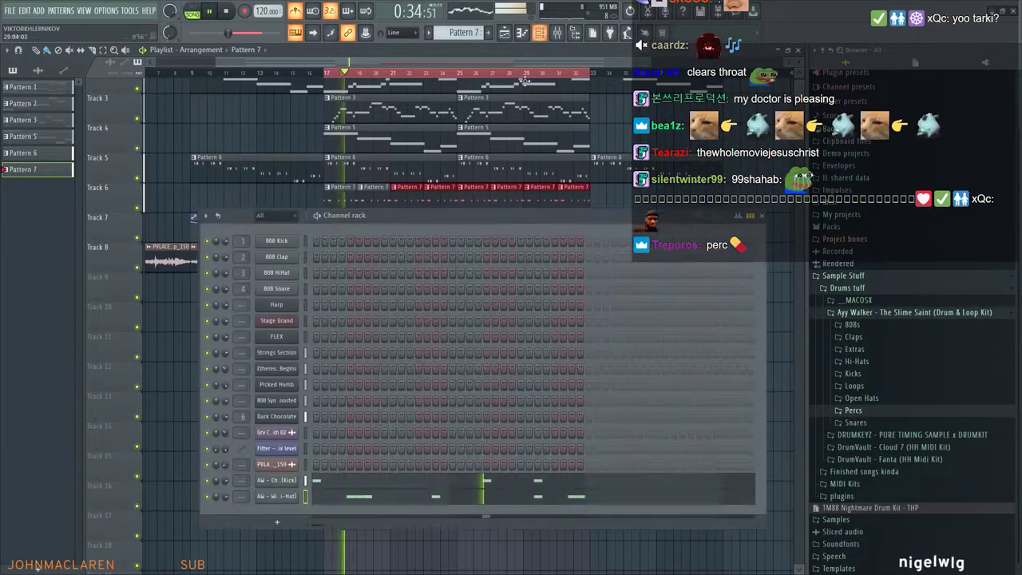
{"action": "left_click", "coordinate": [275, 497]}
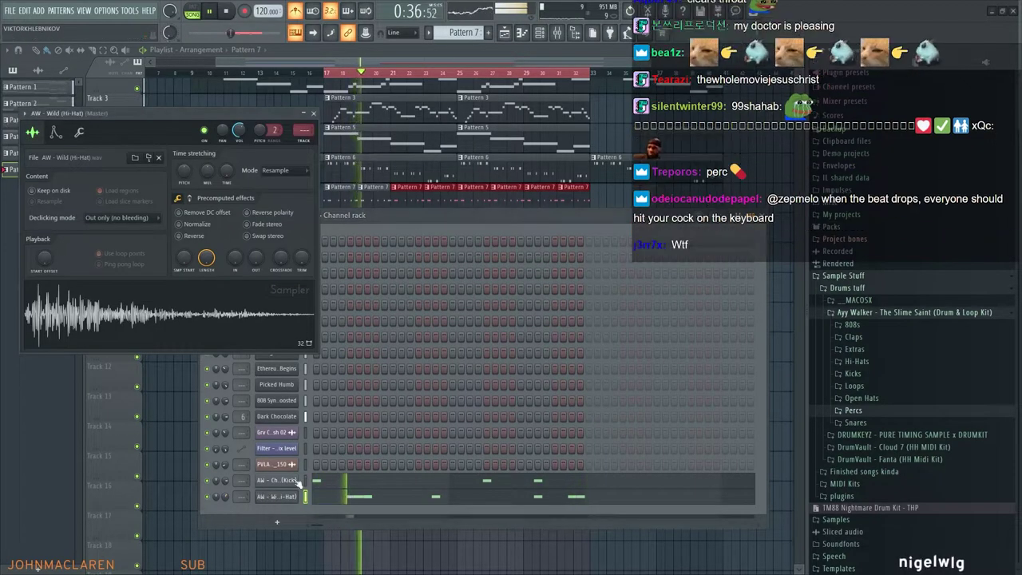
{"action": "right_click", "coordinate": [292, 495]}
{"action": "left_click", "coordinate": [326, 422]}
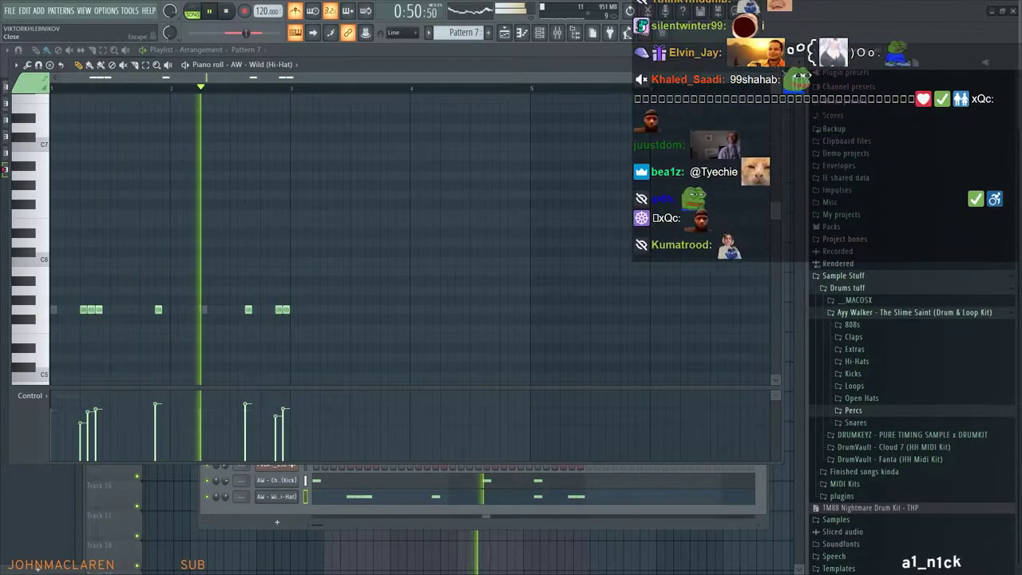
{"action": "left_click", "coordinate": [777, 65]}
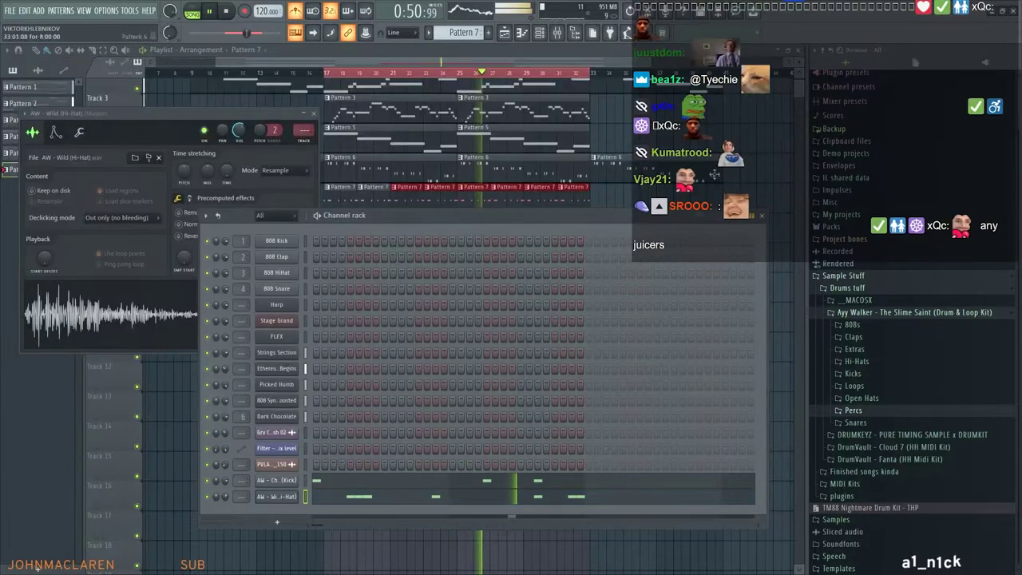
Add the AW - P90 (Perc) sample as a new channel below the hi-hat and open its piano roll
{"action": "left_click", "coordinate": [861, 412]}
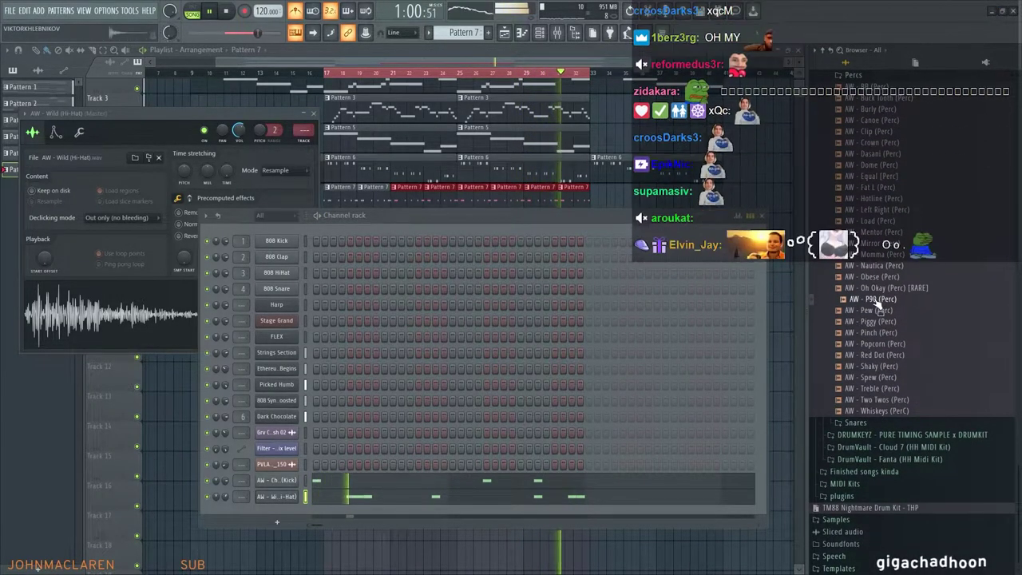
{"action": "left_click_drag", "start_coordinate": [877, 304], "coordinate": [288, 523]}
{"action": "right_click", "coordinate": [292, 512]}
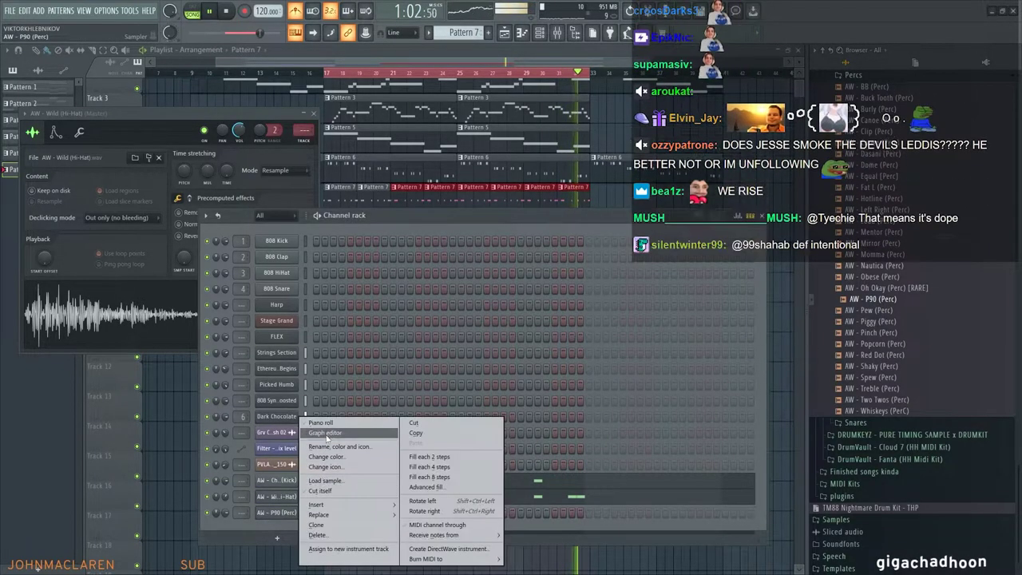
{"action": "left_click", "coordinate": [329, 423]}
Place G5 notes on step 9 of bar 1 and step 13 of bar 2, lower both velocities, and close the piano roll
{"action": "scroll", "coordinate": [279, 345], "scroll_direction": "up", "scroll_amount": 3}
{"action": "left_click_drag", "start_coordinate": [277, 343], "coordinate": [547, 383]}
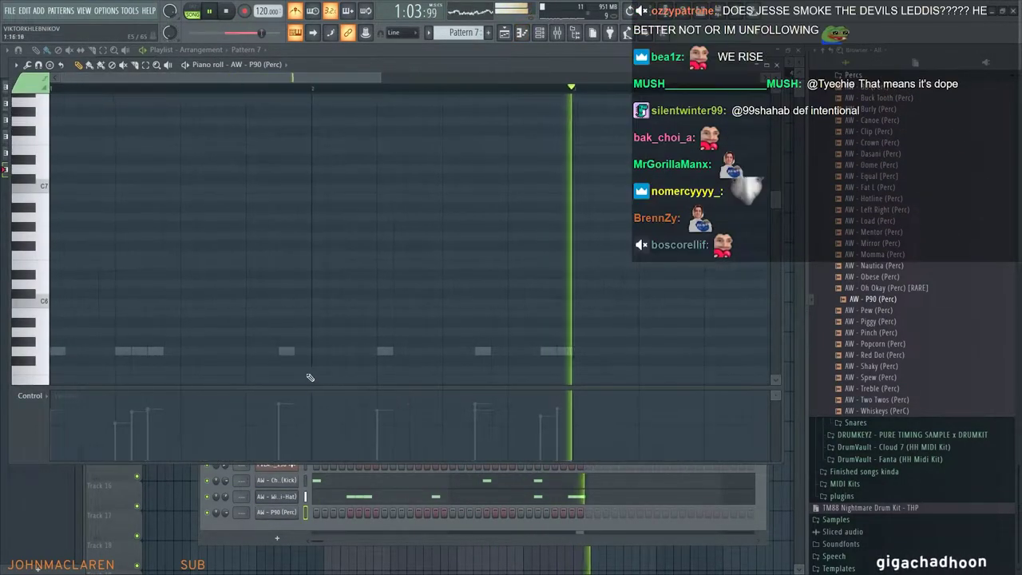
{"action": "left_click", "coordinate": [187, 352]}
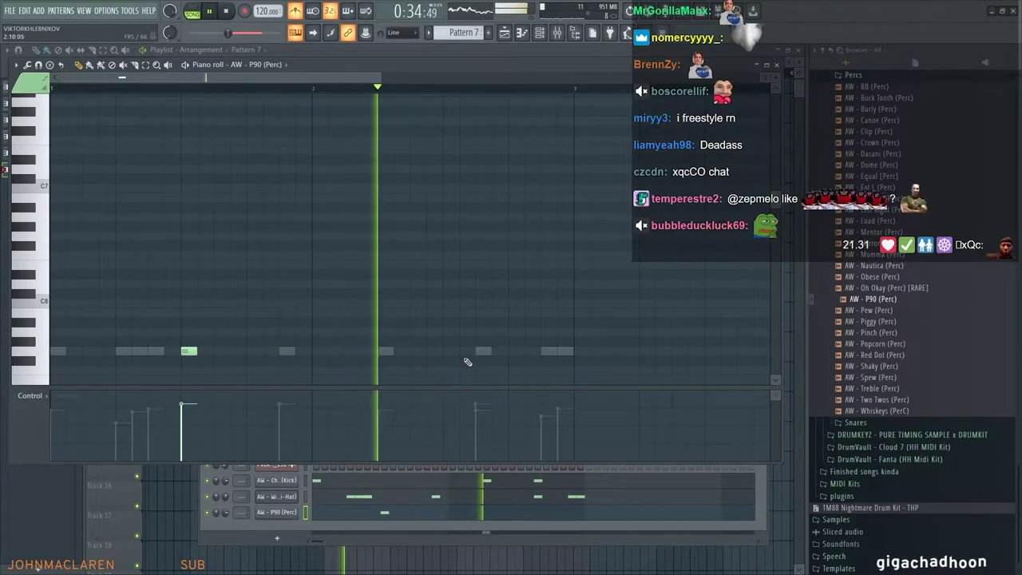
{"action": "left_click", "coordinate": [516, 351]}
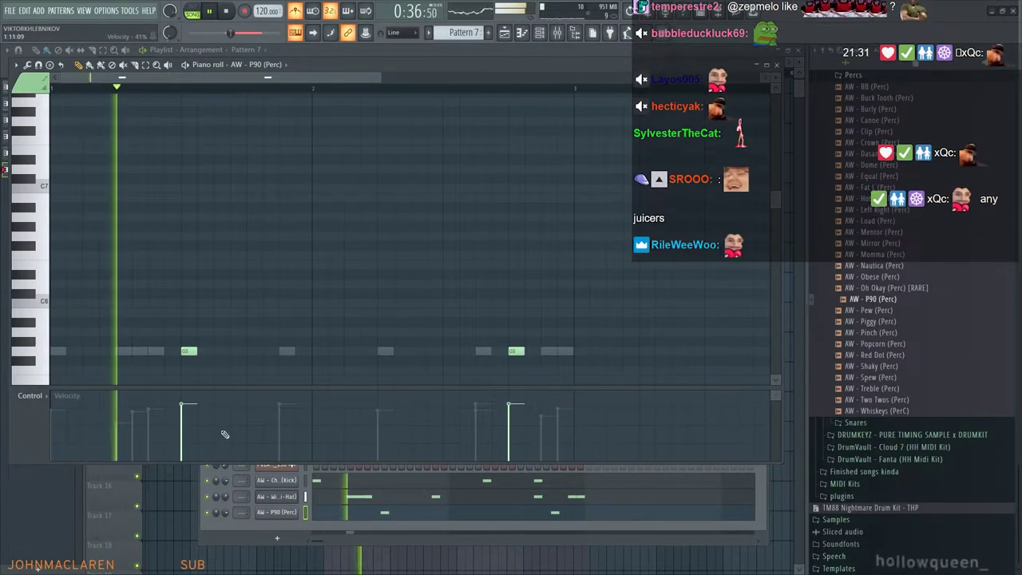
{"action": "scroll", "coordinate": [392, 423], "scroll_direction": "down", "scroll_amount": 2}
{"action": "left_click_drag", "start_coordinate": [147, 428], "coordinate": [373, 429]}
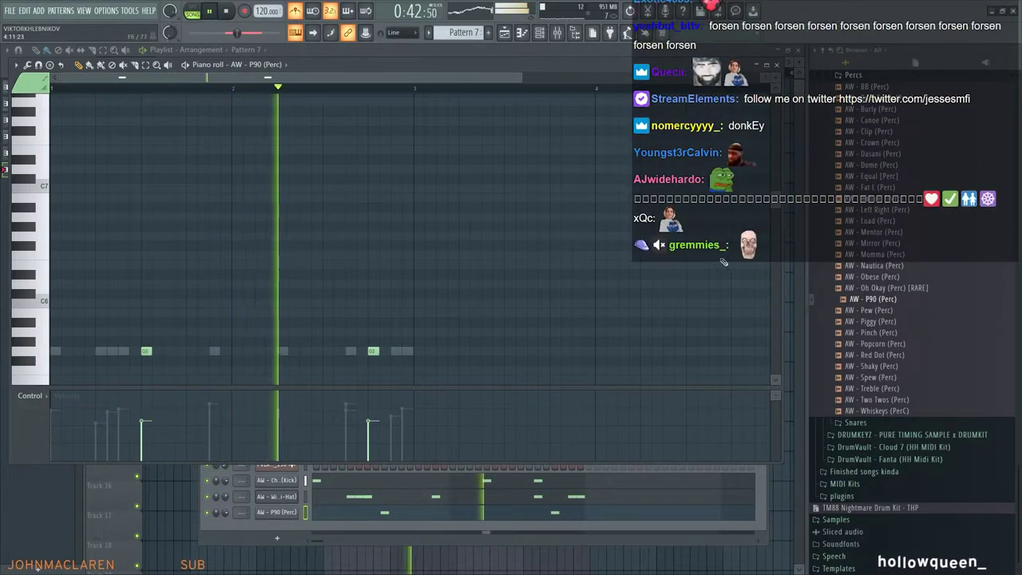
{"action": "left_click", "coordinate": [776, 64]}
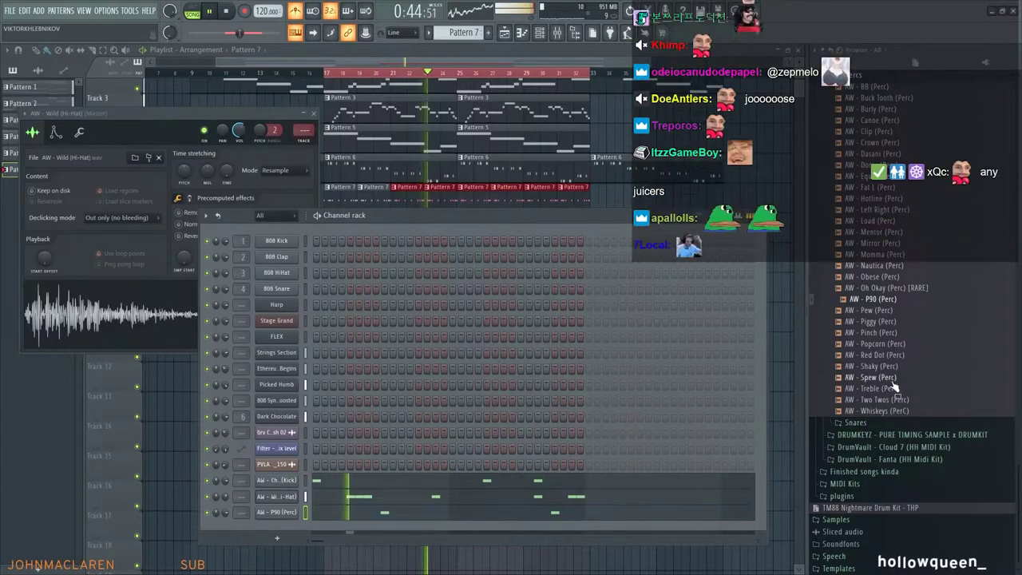
Add the AW - Clip (Perc) sample as a new channel and open its piano roll
{"action": "scroll", "coordinate": [887, 367], "scroll_direction": "up", "scroll_amount": 2}
{"action": "scroll", "coordinate": [886, 366], "scroll_direction": "up", "scroll_amount": 1}
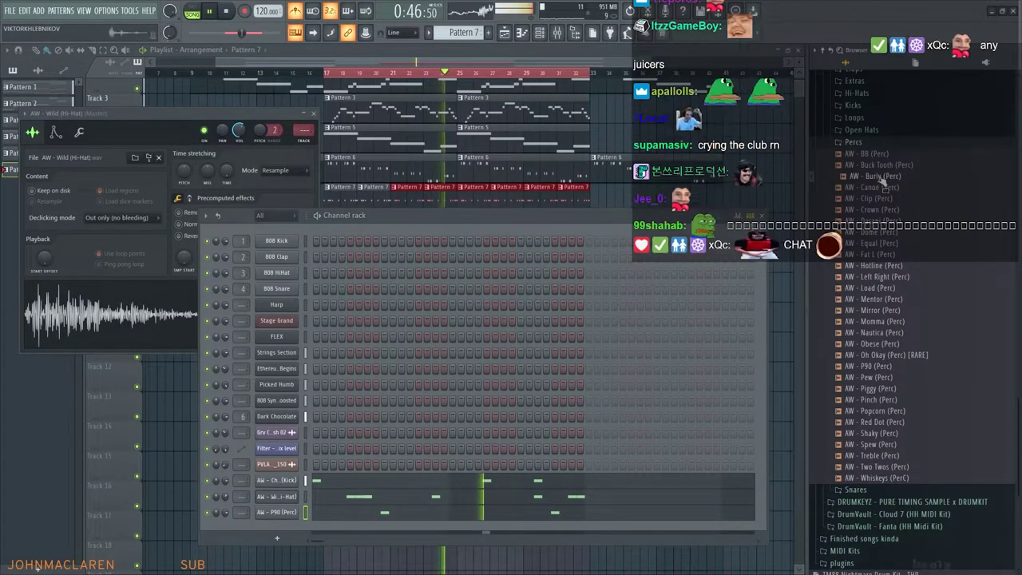
{"action": "left_click_drag", "start_coordinate": [880, 200], "coordinate": [374, 539]}
{"action": "right_click", "coordinate": [290, 529]}
{"action": "left_click", "coordinate": [352, 424]}
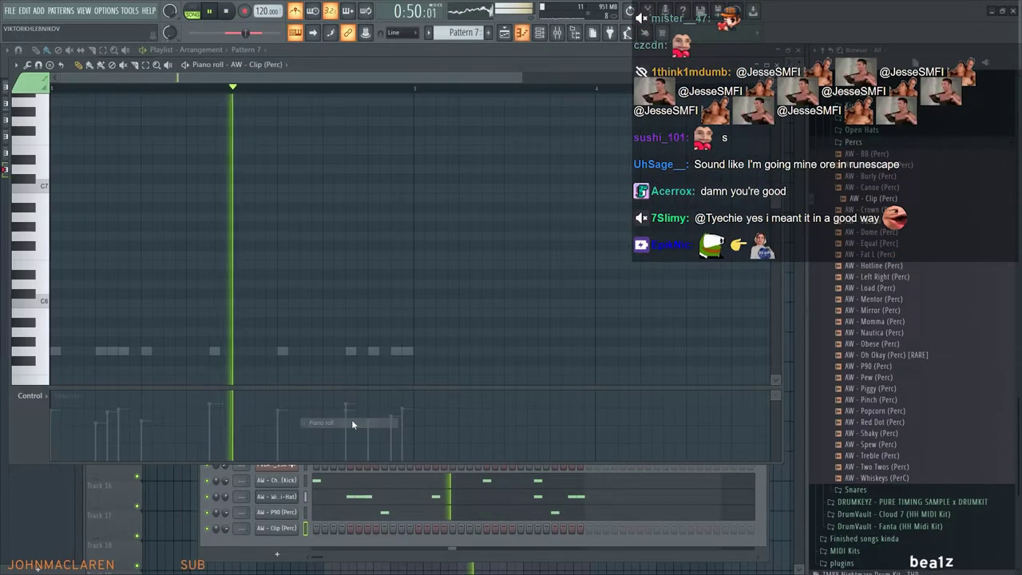
Place AW - Clip G5 notes on step 11 of bar 2 and step 13 of bar 1, then close the piano roll
{"action": "left_click", "coordinate": [350, 350]}
{"action": "left_click", "coordinate": [191, 350]}
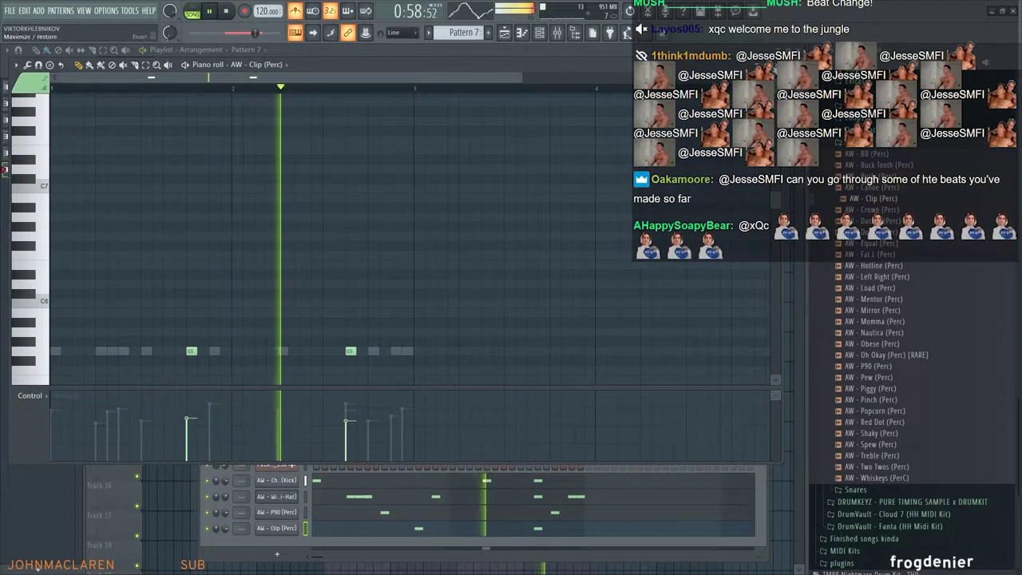
{"action": "left_click", "coordinate": [777, 65]}
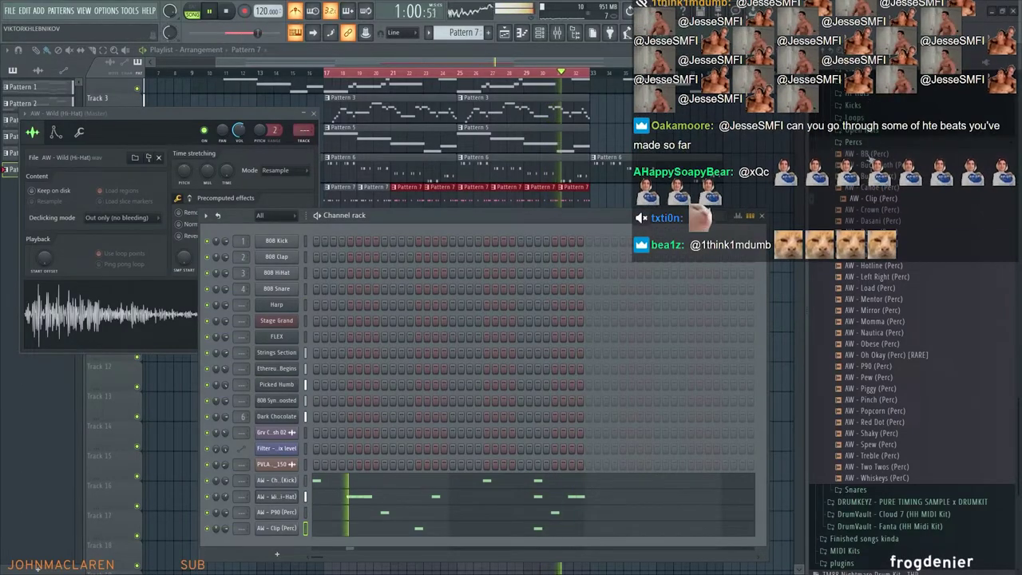
Leave the drum kit's Percs folder and open the Snares folder of the Drums pack in the browser
{"action": "left_click", "coordinate": [853, 142]}
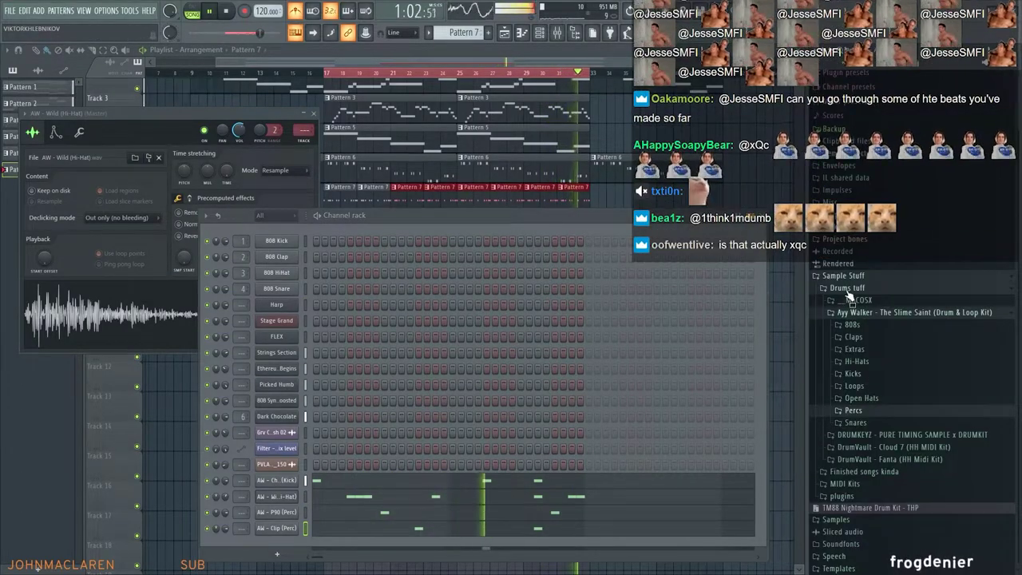
{"action": "left_click", "coordinate": [848, 290]}
{"action": "left_click", "coordinate": [838, 276]}
{"action": "left_click", "coordinate": [844, 288]}
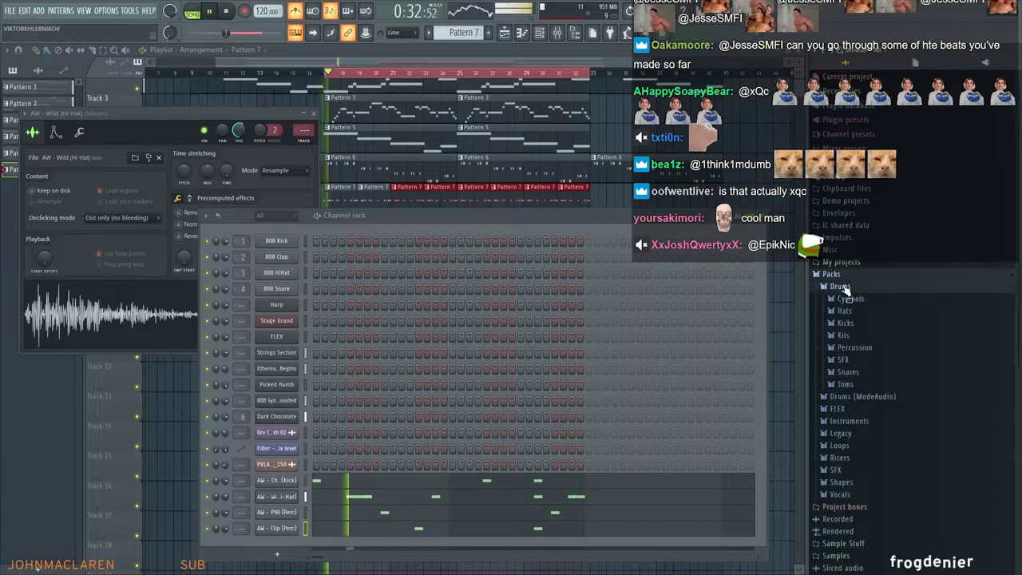
{"action": "left_click", "coordinate": [848, 372]}
Add the ProM Snare 2 sample as a new channel below AW - Clip and open its piano roll
{"action": "scroll", "coordinate": [851, 406], "scroll_direction": "down", "scroll_amount": 5}
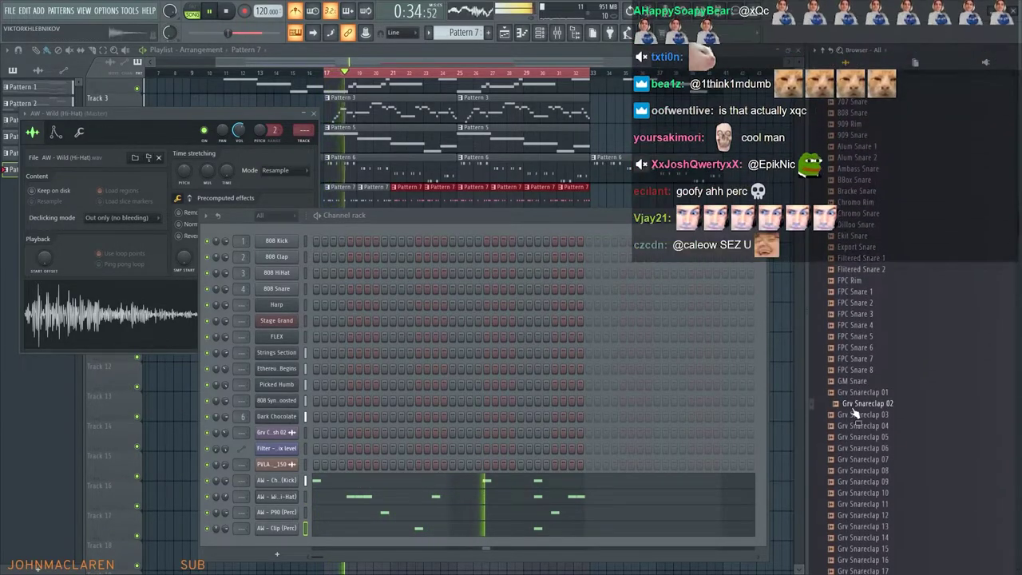
{"action": "scroll", "coordinate": [861, 439], "scroll_direction": "down", "scroll_amount": 4}
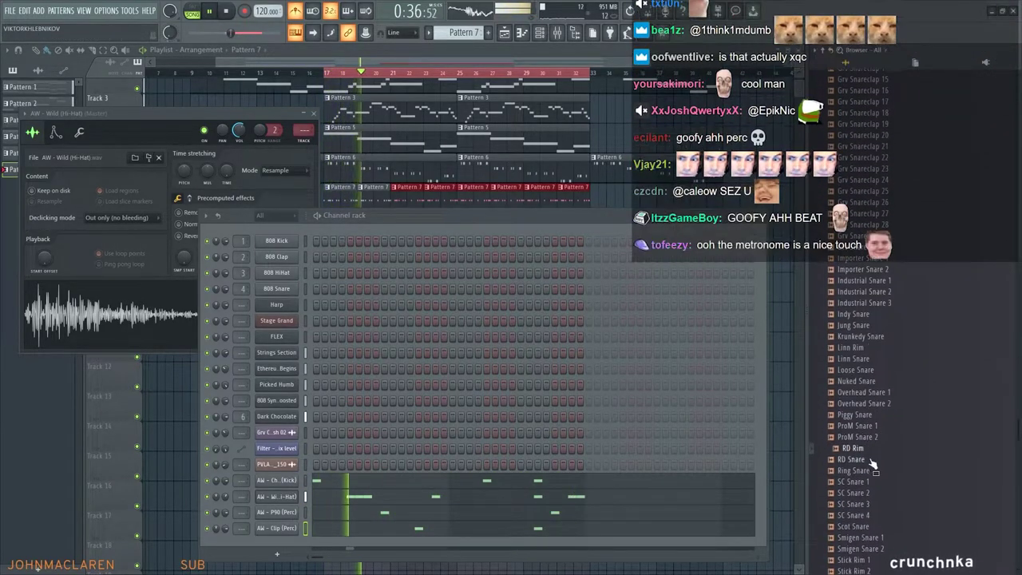
{"action": "left_click_drag", "start_coordinate": [268, 547], "coordinate": [269, 546]}
{"action": "right_click", "coordinate": [275, 544]}
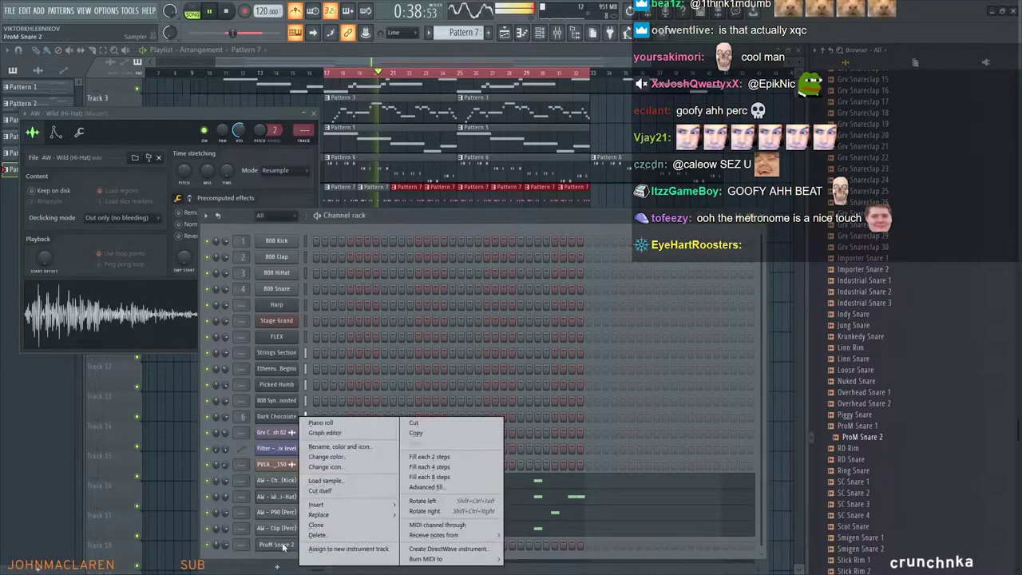
{"action": "left_click", "coordinate": [348, 423]}
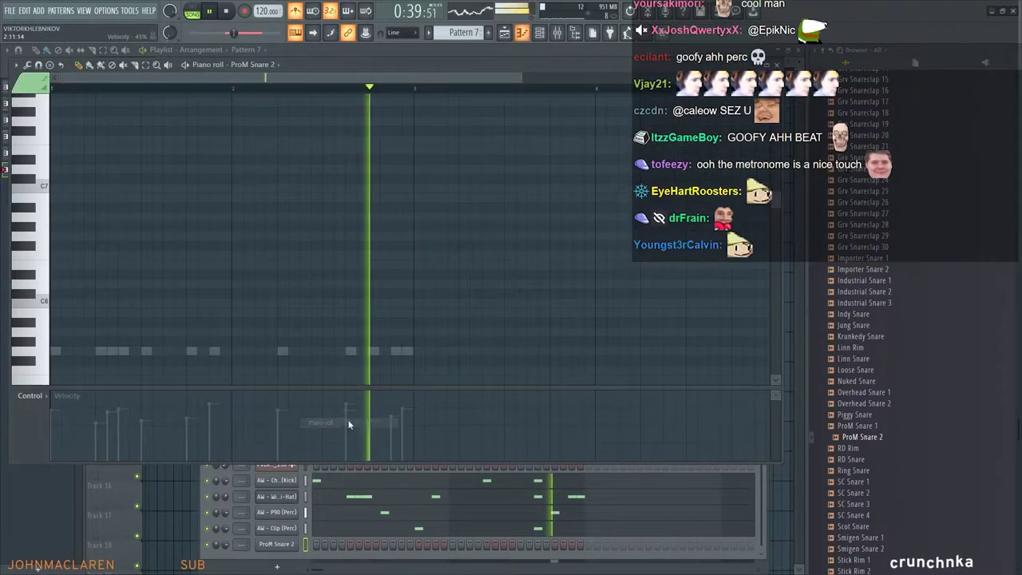
Place a G5 snare note on step 9 of bar 1 and an A#5 note on step 9 of bar 2, raising both velocities
{"action": "left_click", "coordinate": [147, 351]}
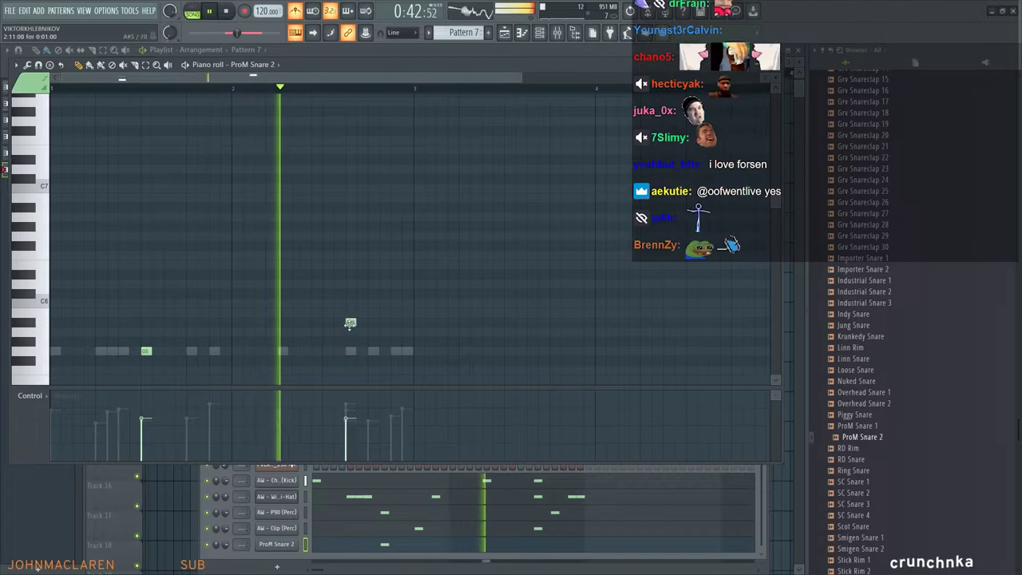
{"action": "left_click", "coordinate": [350, 323]}
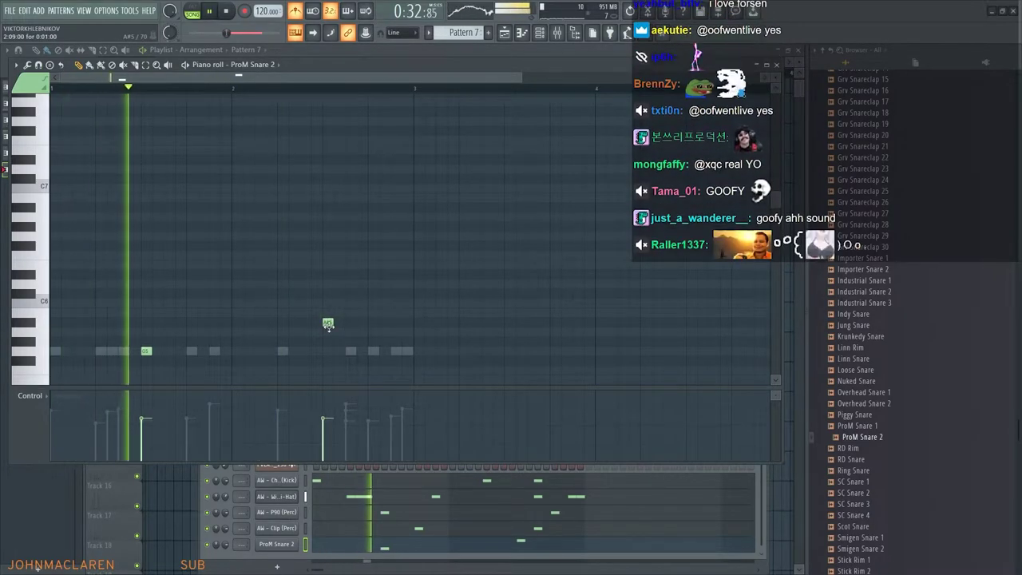
{"action": "left_click", "coordinate": [333, 398]}
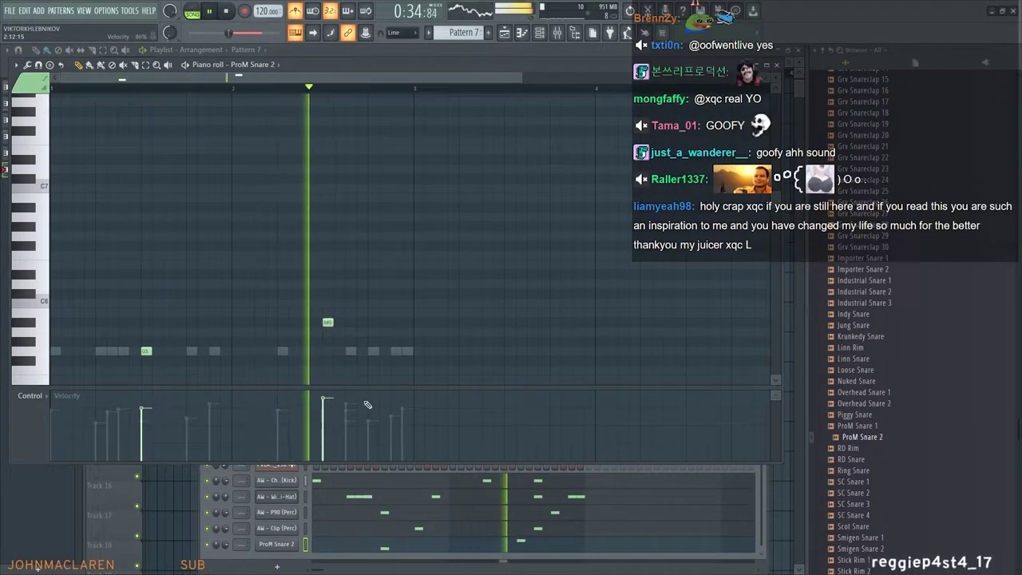
{"action": "left_click", "coordinate": [144, 396]}
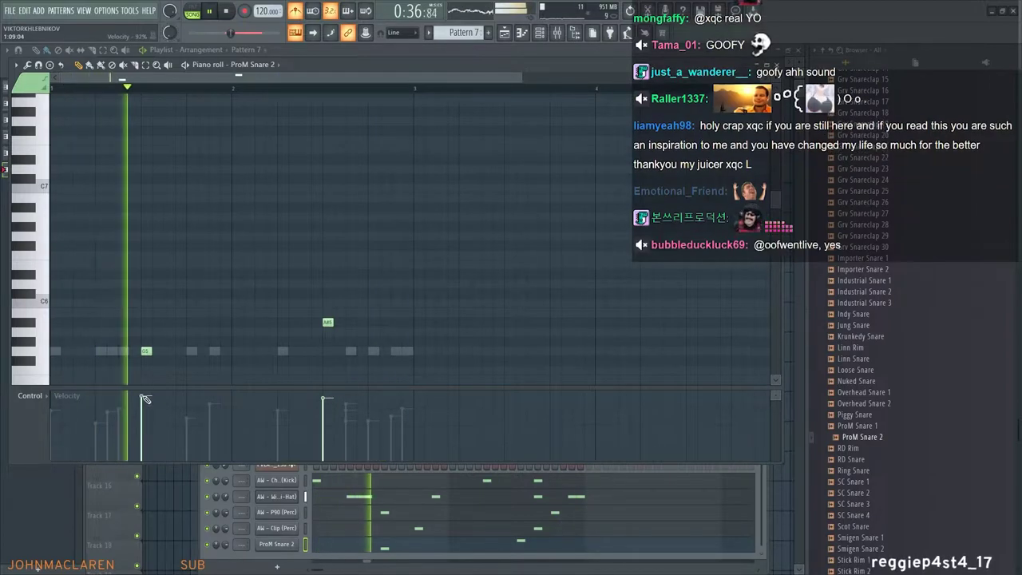
{"action": "left_click", "coordinate": [327, 392]}
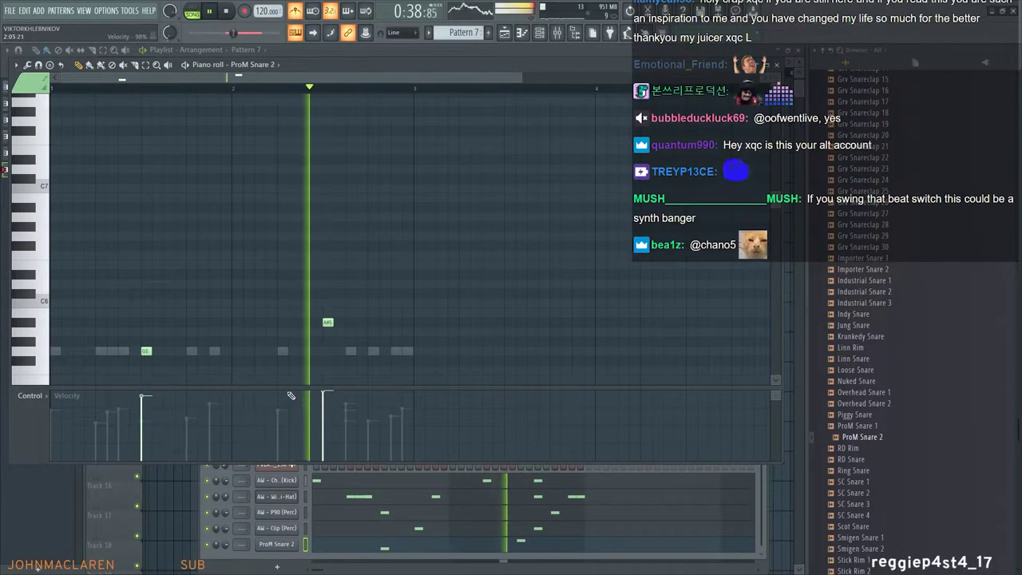
{"action": "left_click", "coordinate": [779, 68]}
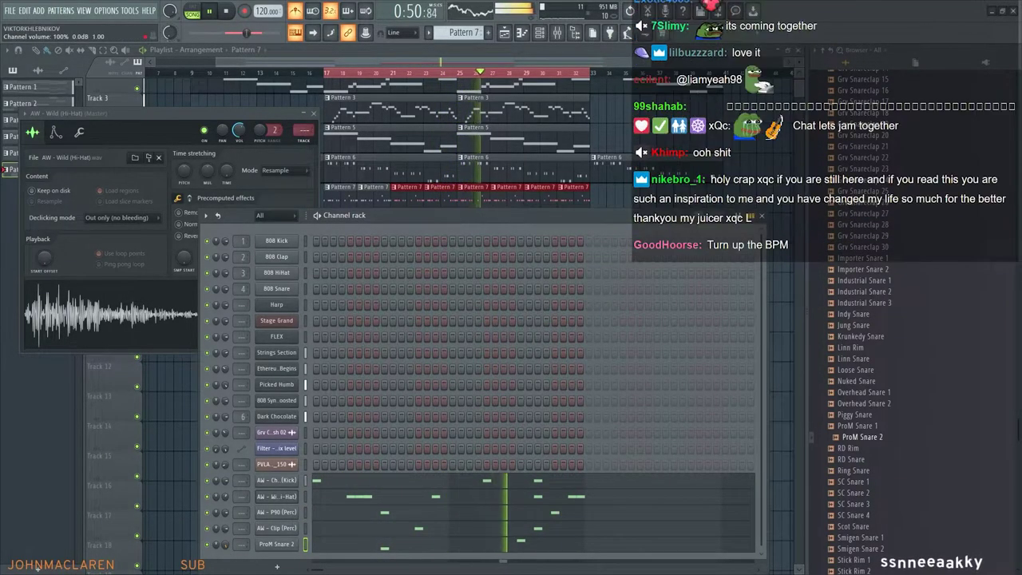
Set the ProM Snare 2 channel's volume to about 100% and close the channel rack
{"action": "left_click_drag", "start_coordinate": [225, 545], "coordinate": [225, 547]}
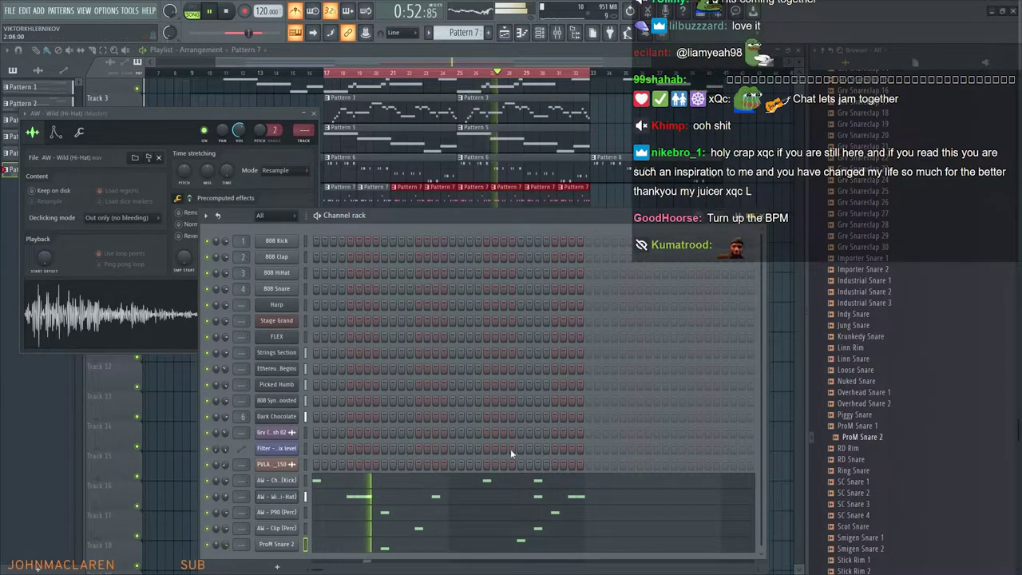
{"action": "left_click", "coordinate": [764, 218]}
Browse the Drums pack for more sounds, auditioning Alma Radio 1 SFX and other SFX samples and opening the Kicks folder
{"action": "scroll", "coordinate": [880, 359], "scroll_direction": "up", "scroll_amount": 15}
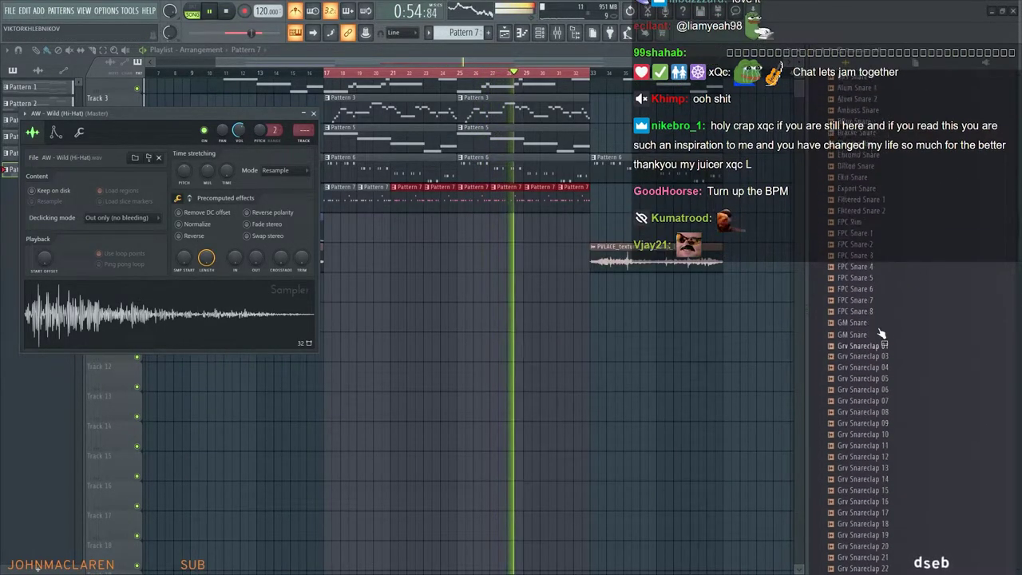
{"action": "left_click", "coordinate": [849, 337]}
{"action": "left_click", "coordinate": [843, 323]}
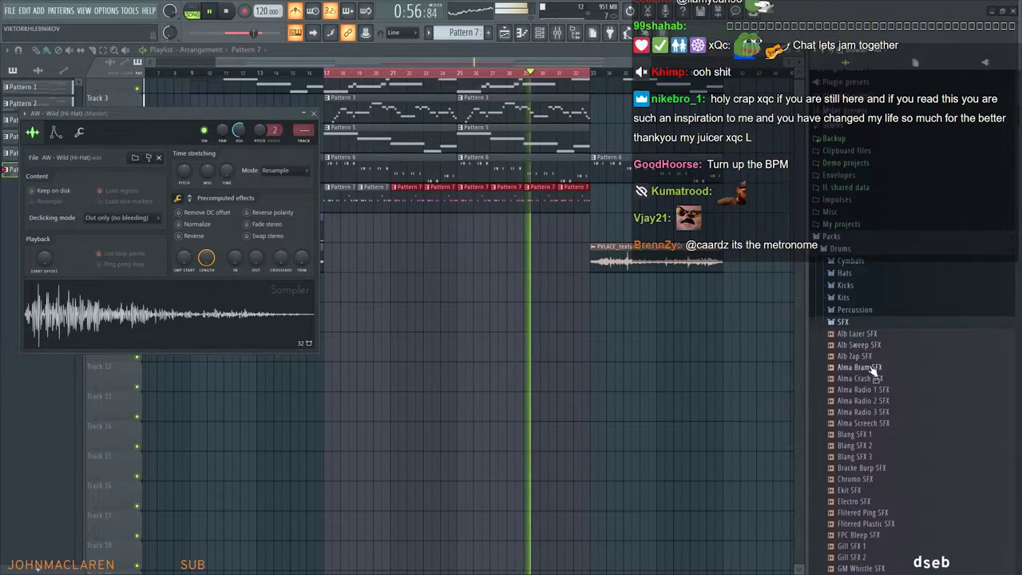
{"action": "left_click", "coordinate": [866, 390]}
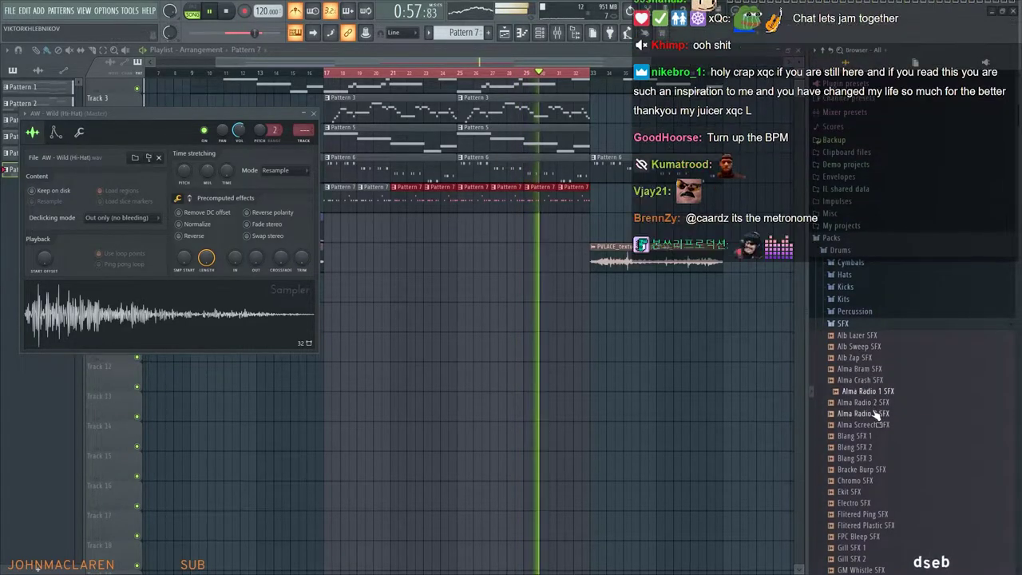
{"action": "left_click", "coordinate": [867, 469]}
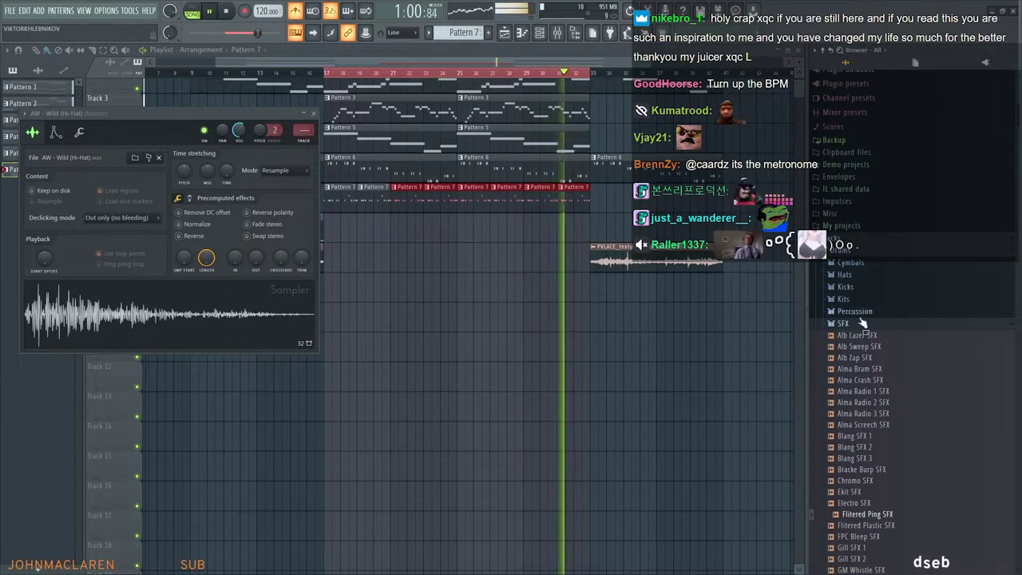
{"action": "left_click", "coordinate": [862, 323]}
{"action": "left_click", "coordinate": [915, 300]}
{"action": "left_click", "coordinate": [857, 300]}
{"action": "left_click", "coordinate": [848, 286]}
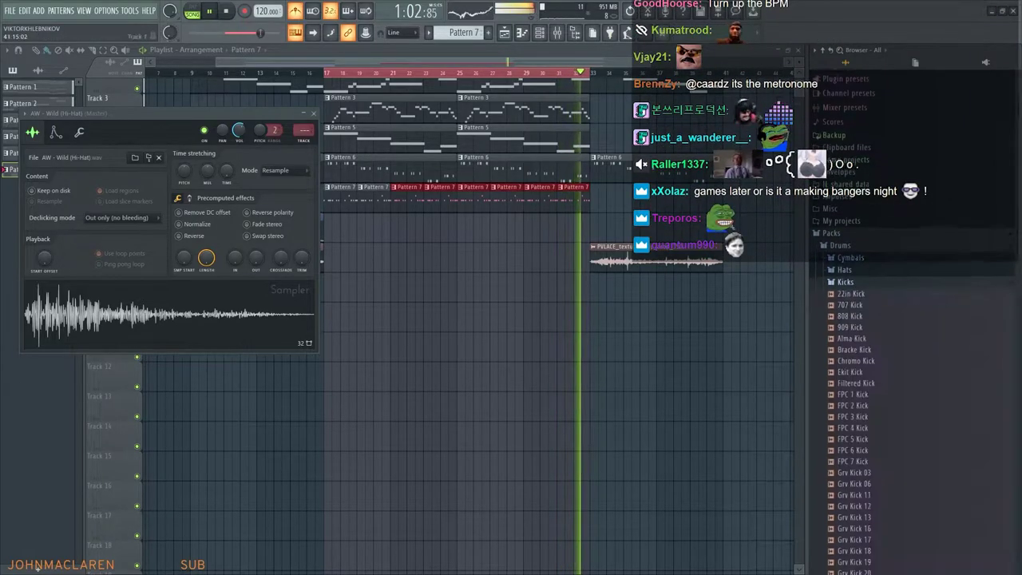
Turn off the metronome and play the arrangement from the start with the playlist time selection extended over bars 1 to 32
{"action": "left_click", "coordinate": [302, 12]}
{"action": "scroll", "coordinate": [352, 73], "scroll_direction": "down", "scroll_amount": 2}
{"action": "left_click", "coordinate": [147, 73]}
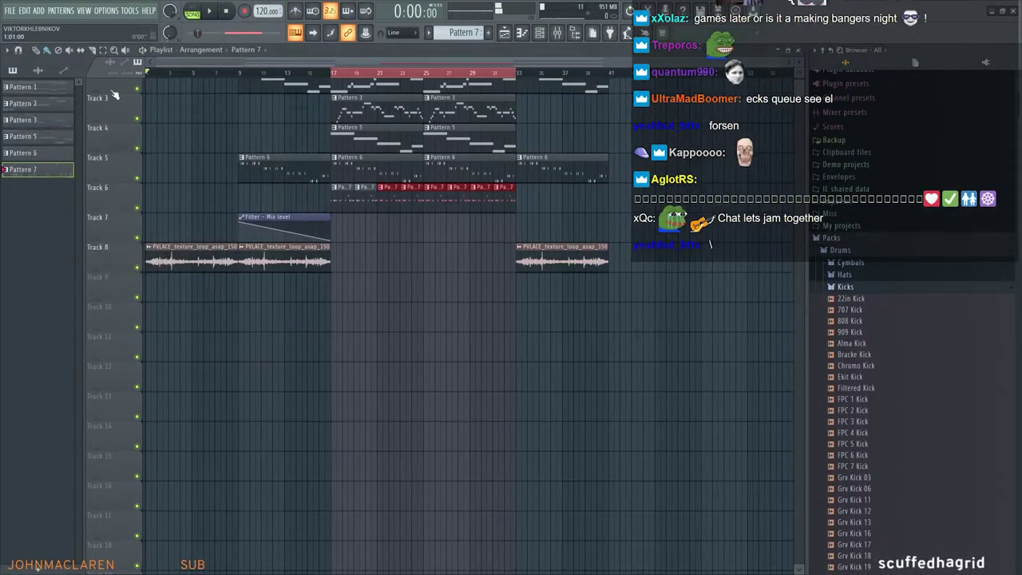
{"action": "left_click_drag", "start_coordinate": [332, 73], "coordinate": [146, 73]}
{"action": "key", "text": "space"}
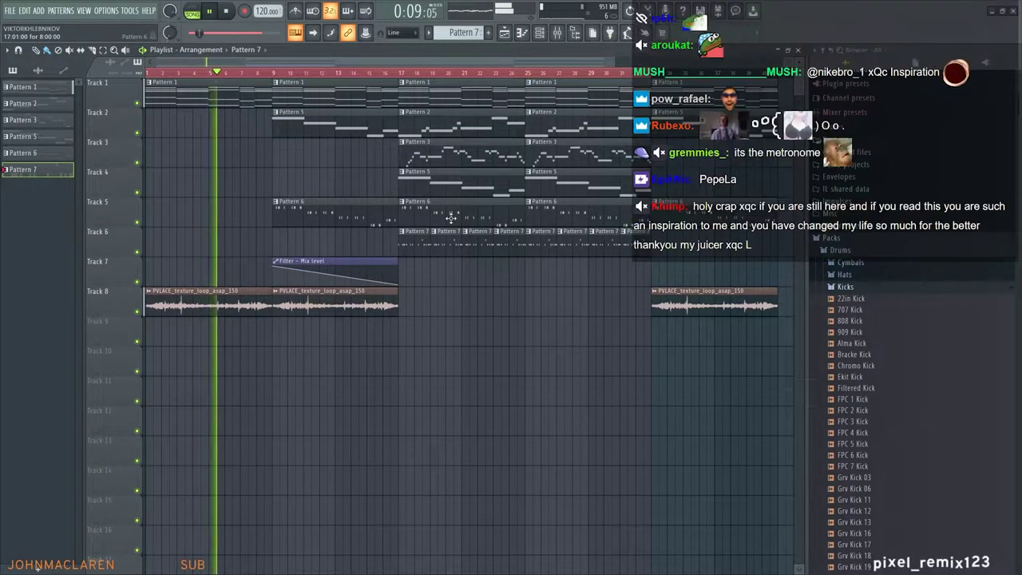
Open Pattern 1's Strings Section notes in the piano roll and lengthen the first chord's upper notes to reach the start of bar 3
{"action": "left_click", "coordinate": [540, 32]}
{"action": "scroll", "coordinate": [469, 34], "scroll_direction": "up", "scroll_amount": 3}
{"action": "scroll", "coordinate": [469, 33], "scroll_direction": "up", "scroll_amount": 3}
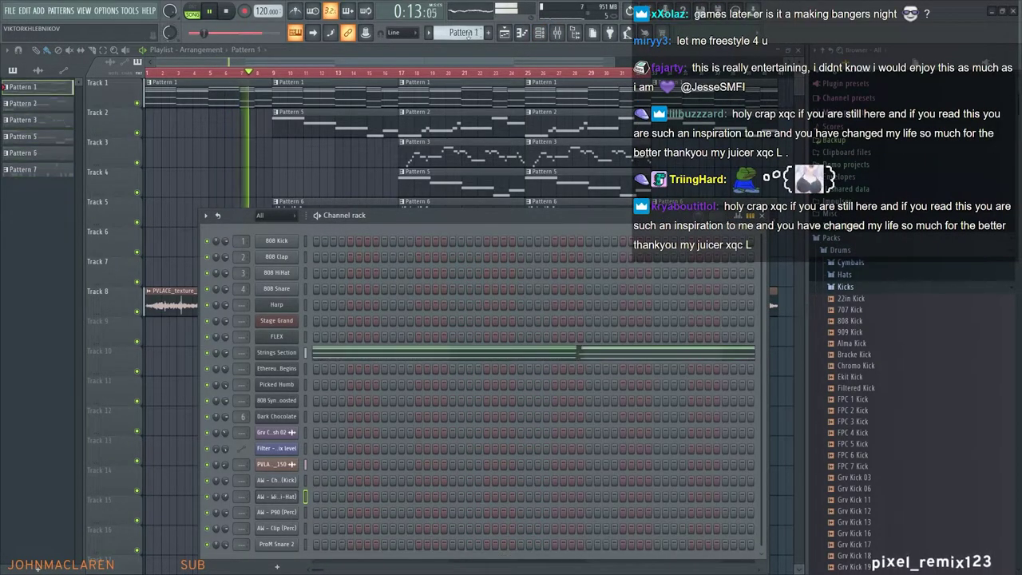
{"action": "right_click", "coordinate": [293, 348]}
{"action": "left_click", "coordinate": [321, 353]}
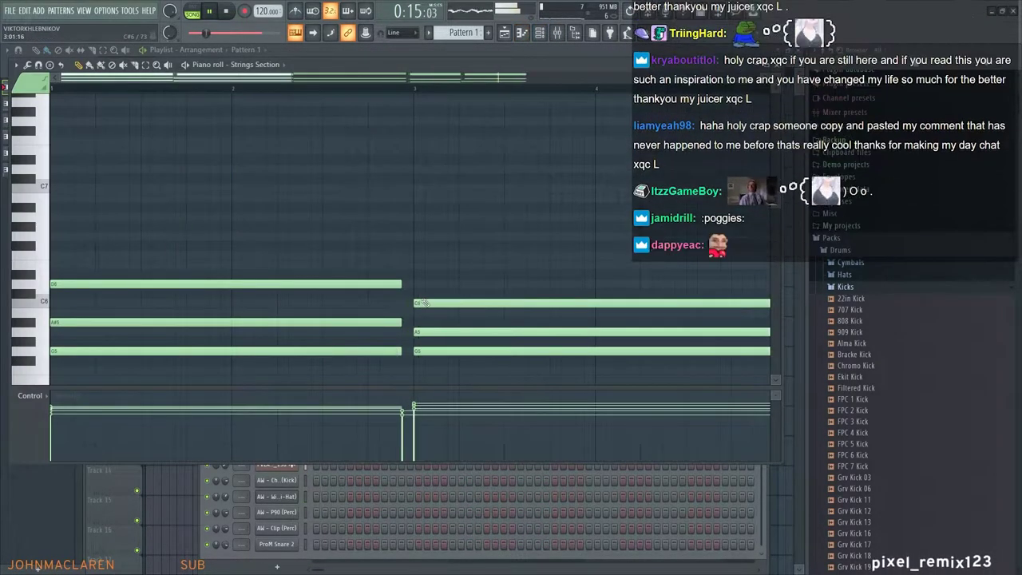
{"action": "left_click_drag", "start_coordinate": [399, 321], "coordinate": [412, 321]}
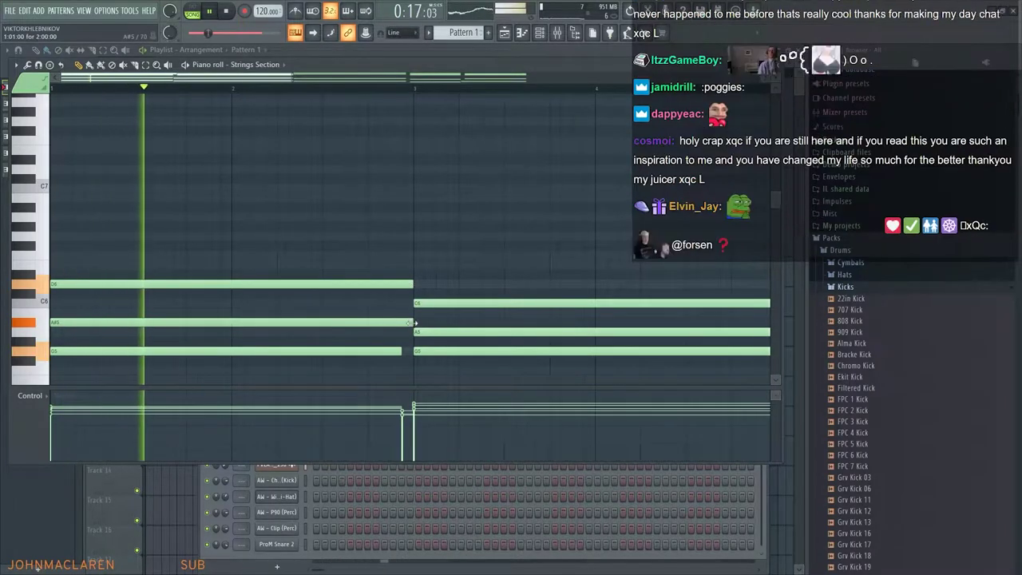
Select all Strings Section notes, even out their velocities to one level across the eight bars, and clear the selection
{"action": "scroll", "coordinate": [496, 352], "scroll_direction": "down", "scroll_amount": 4}
{"action": "key", "text": "ctrl+a"}
{"action": "left_click_drag", "start_coordinate": [52, 415], "coordinate": [480, 422]}
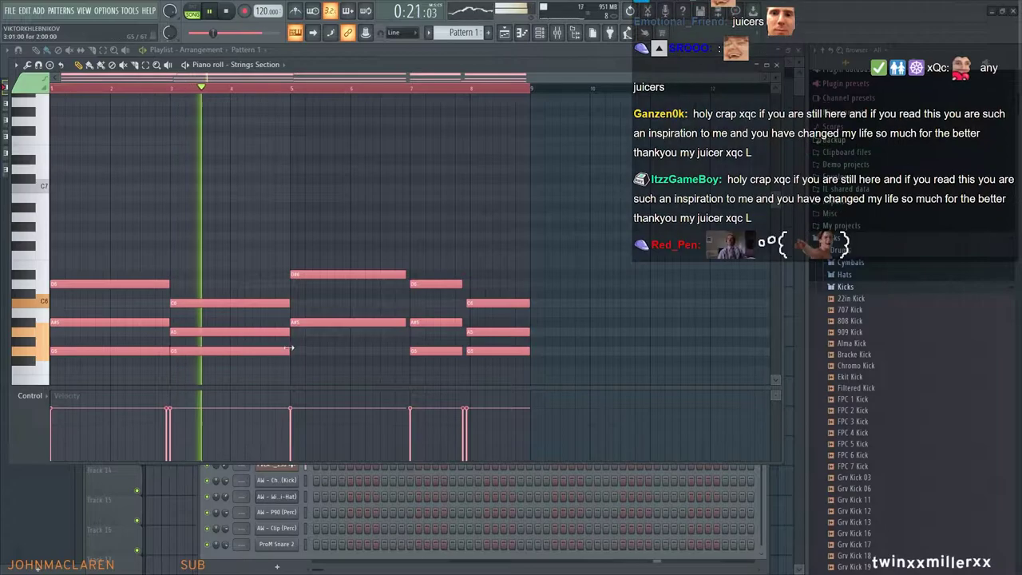
{"action": "left_click", "coordinate": [310, 372], "text": "ctrl"}
{"action": "scroll", "coordinate": [330, 353], "scroll_direction": "down", "scroll_amount": 3}
{"action": "scroll", "coordinate": [332, 352], "scroll_direction": "up", "scroll_amount": 1}
{"action": "scroll", "coordinate": [333, 351], "scroll_direction": "down", "scroll_amount": 3}
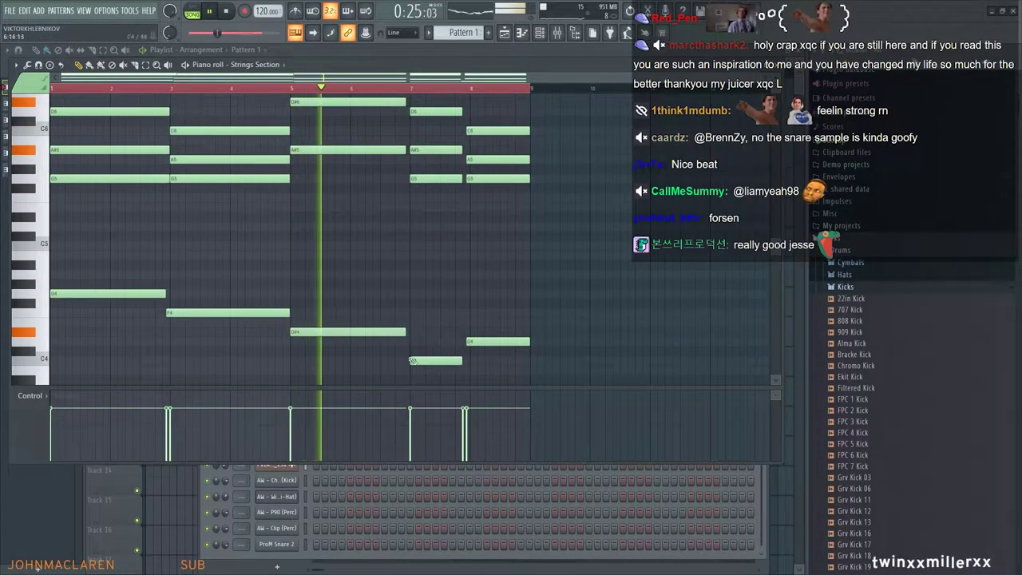
{"action": "scroll", "coordinate": [424, 335], "scroll_direction": "up", "scroll_amount": 4}
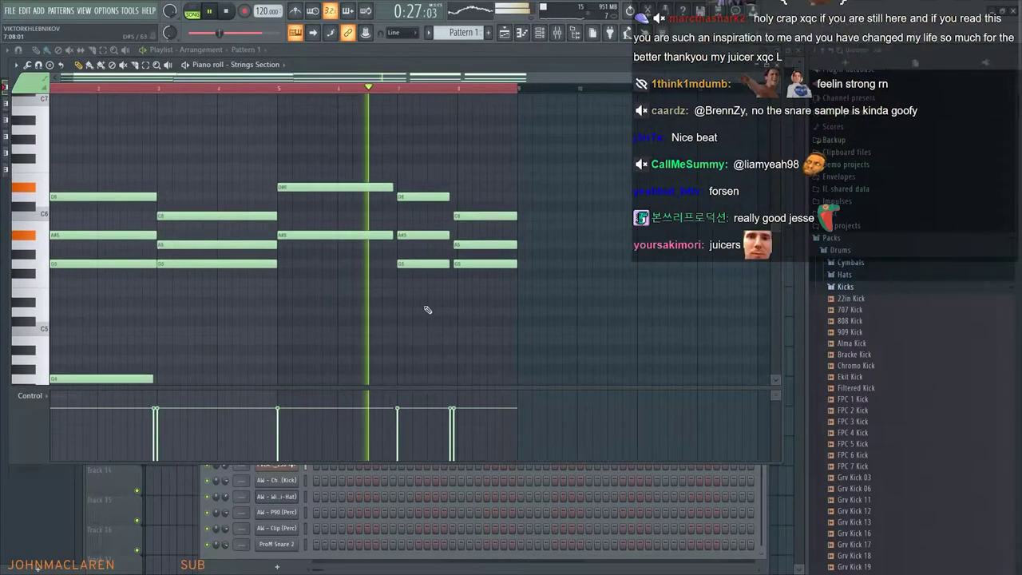
Close the Strings Section piano roll, stop playback and move the channel rack higher over the playlist
{"action": "left_click", "coordinate": [778, 65]}
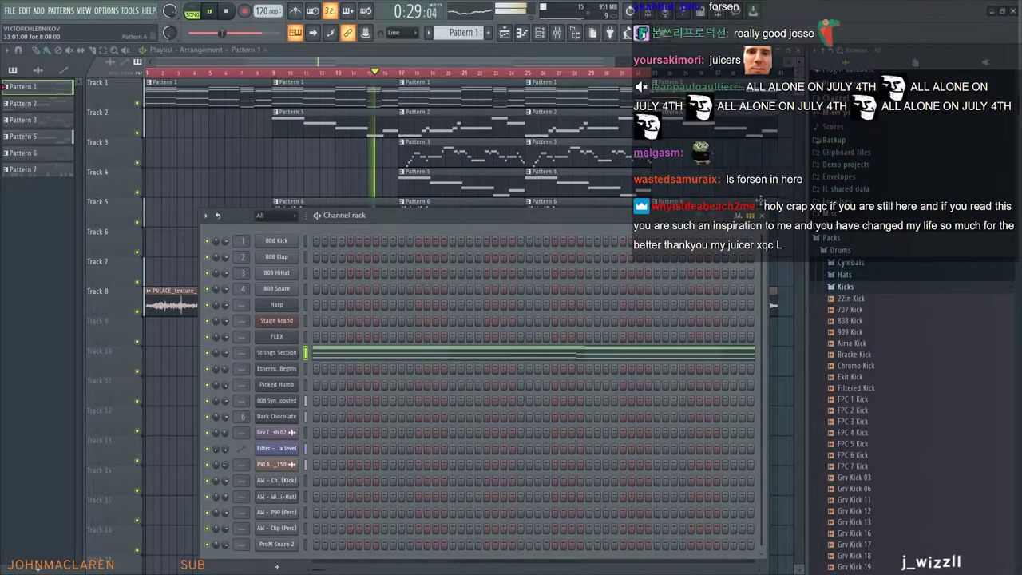
{"action": "left_click", "coordinate": [756, 217]}
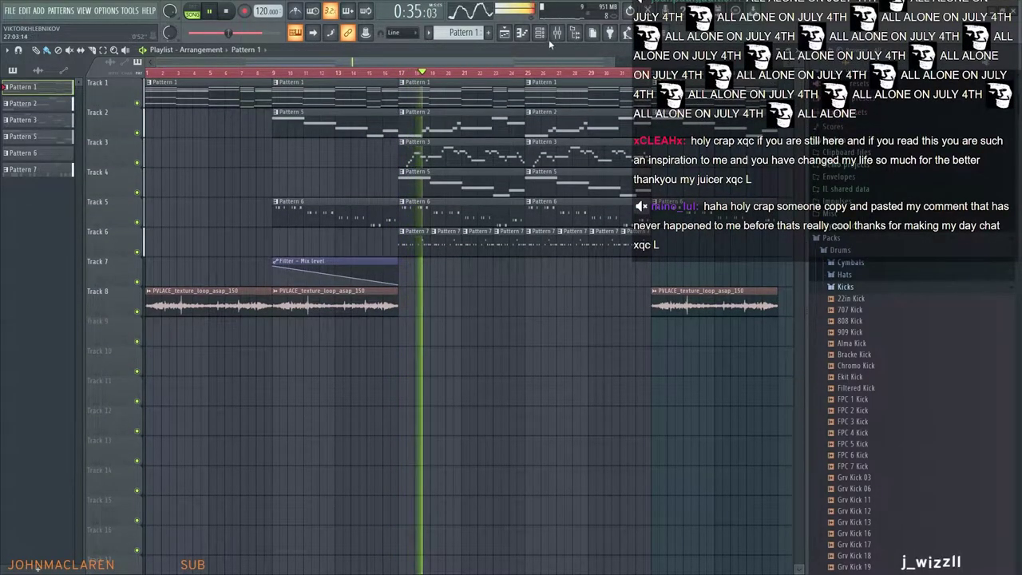
{"action": "left_click", "coordinate": [540, 31]}
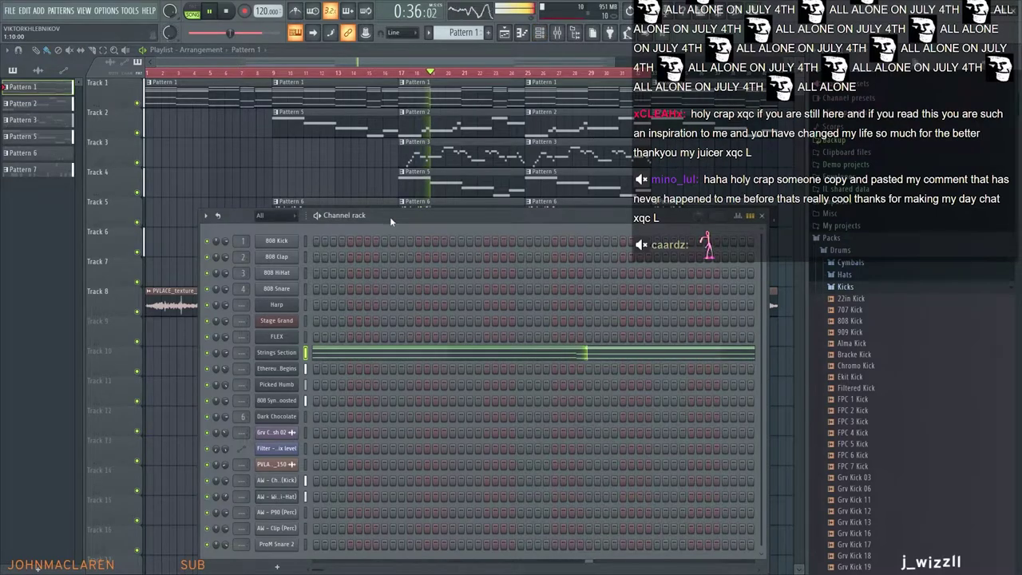
{"action": "left_click_drag", "start_coordinate": [391, 219], "coordinate": [406, 133]}
{"action": "key", "text": "space"}
{"action": "left_click", "coordinate": [539, 34]}
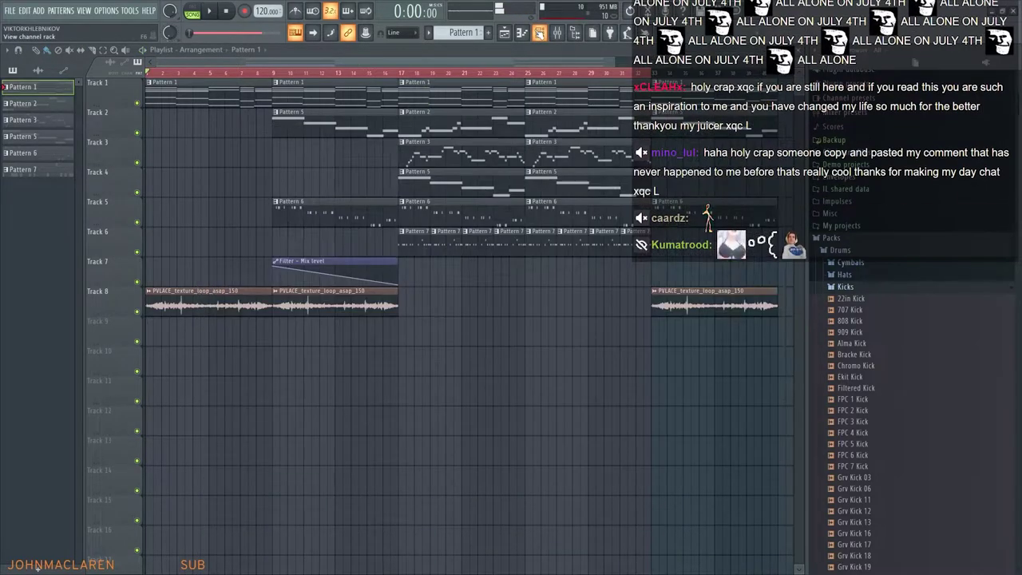
{"action": "left_click", "coordinate": [539, 34]}
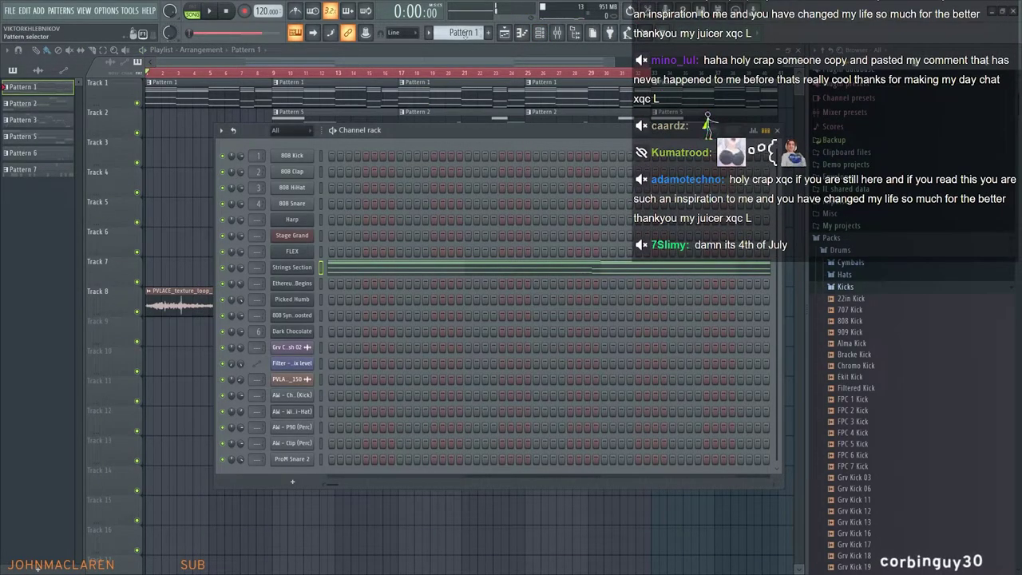
Switch to Pattern 7 and play the arrangement with bars 17 to 33 selected as the loop
{"action": "scroll", "coordinate": [465, 33], "scroll_direction": "down", "scroll_amount": 7}
{"action": "scroll", "coordinate": [465, 32], "scroll_direction": "up", "scroll_amount": 1}
{"action": "key", "text": "space"}
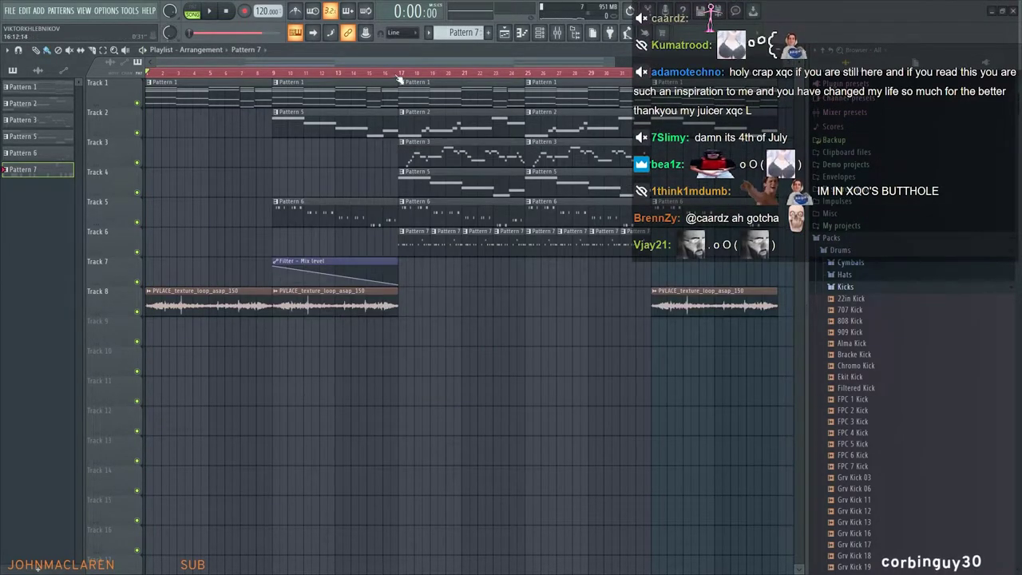
{"action": "key", "text": "space"}
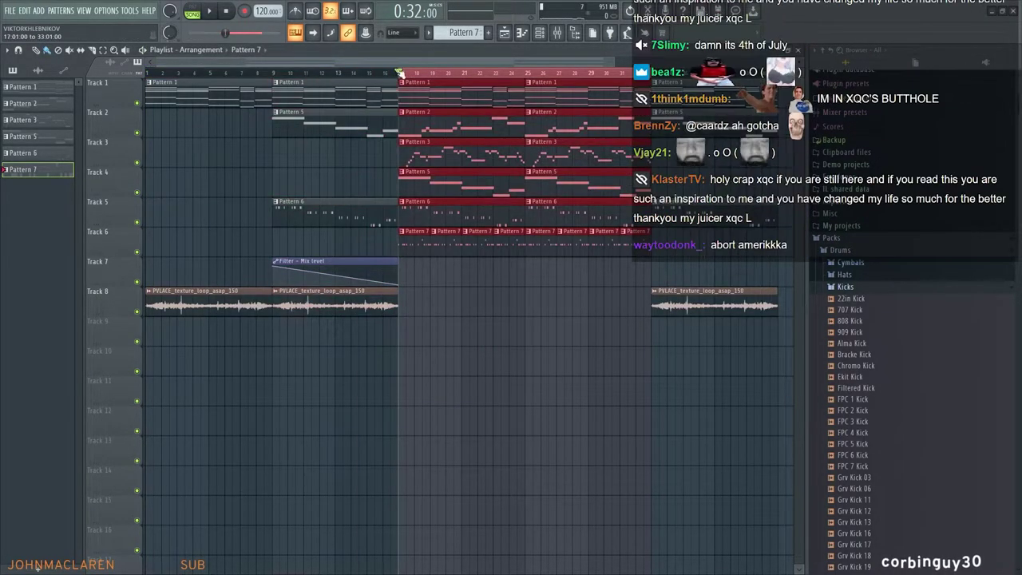
Review the ProM Snare 2 channel's volume envelope and miscellaneous settings while the loop plays
{"action": "key", "text": "F6"}
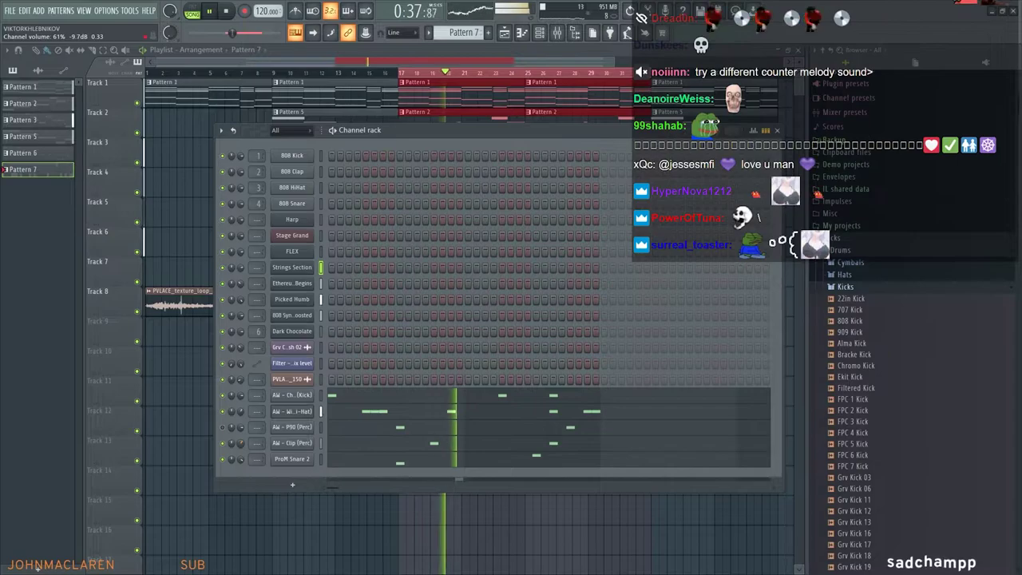
{"action": "left_click", "coordinate": [291, 459]}
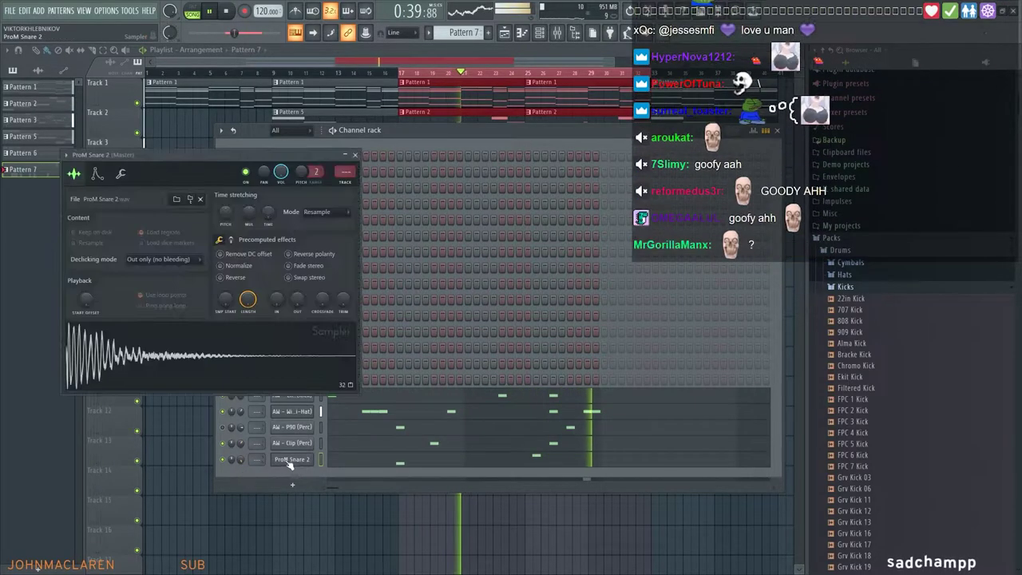
{"action": "left_click", "coordinate": [97, 173]}
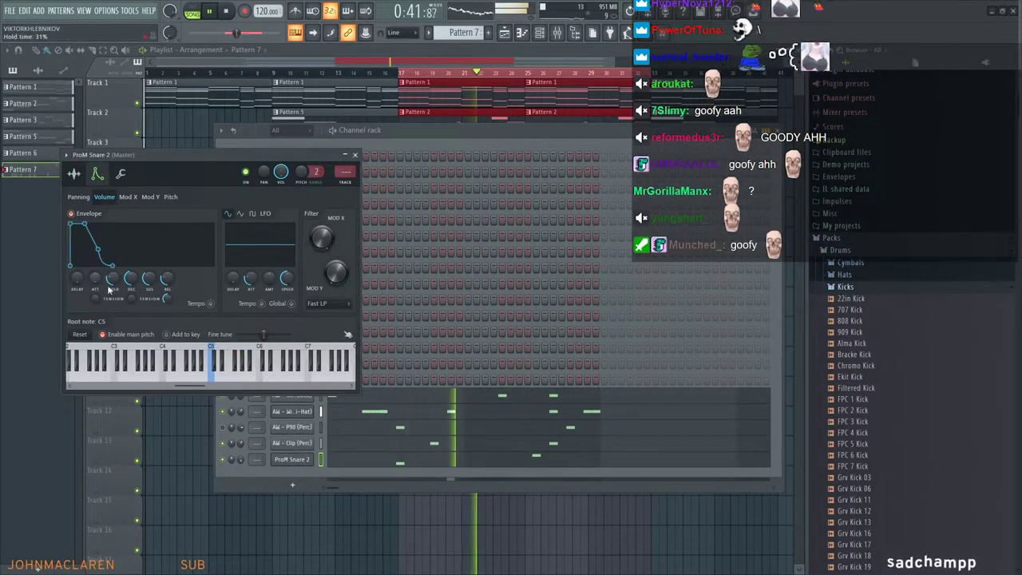
{"action": "left_click", "coordinate": [120, 173]}
{"action": "left_click_drag", "start_coordinate": [105, 214], "coordinate": [115, 208]}
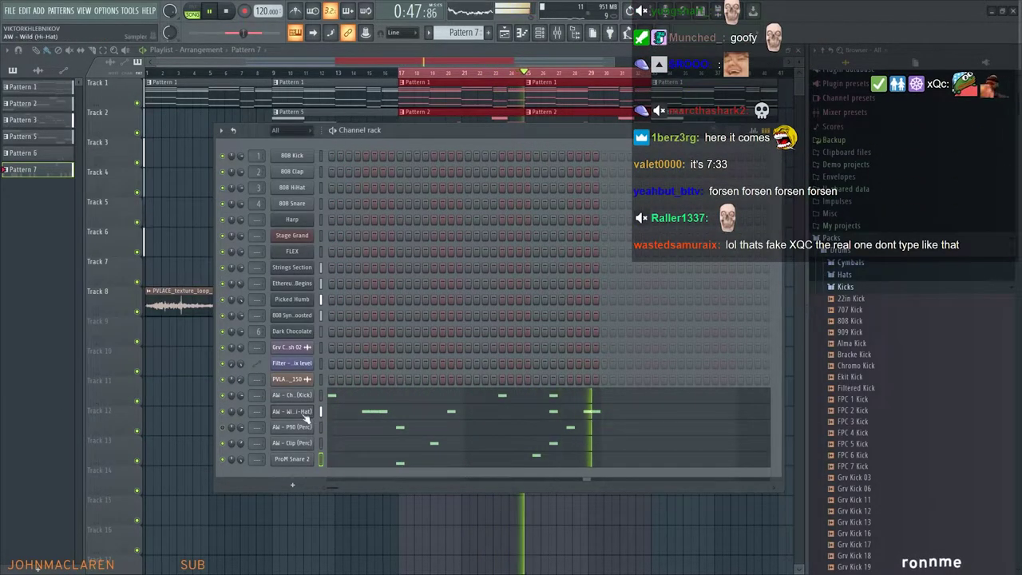
{"action": "left_click", "coordinate": [780, 131]}
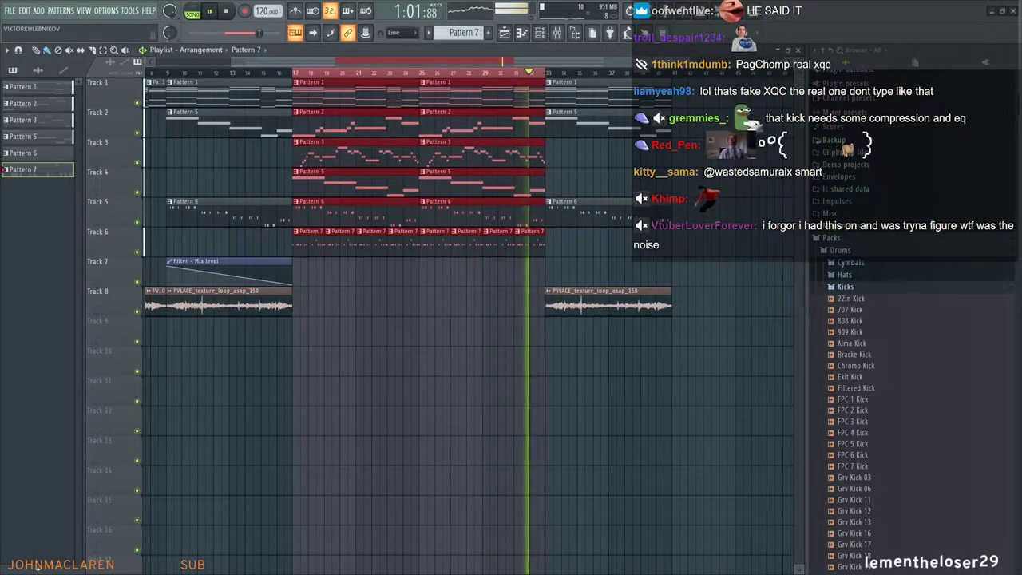
Extend the playlist time selection to bar 43 and delete the Pattern 6 clip at bar 33 on Track 5
{"action": "left_click_drag", "start_coordinate": [551, 77], "coordinate": [702, 72]}
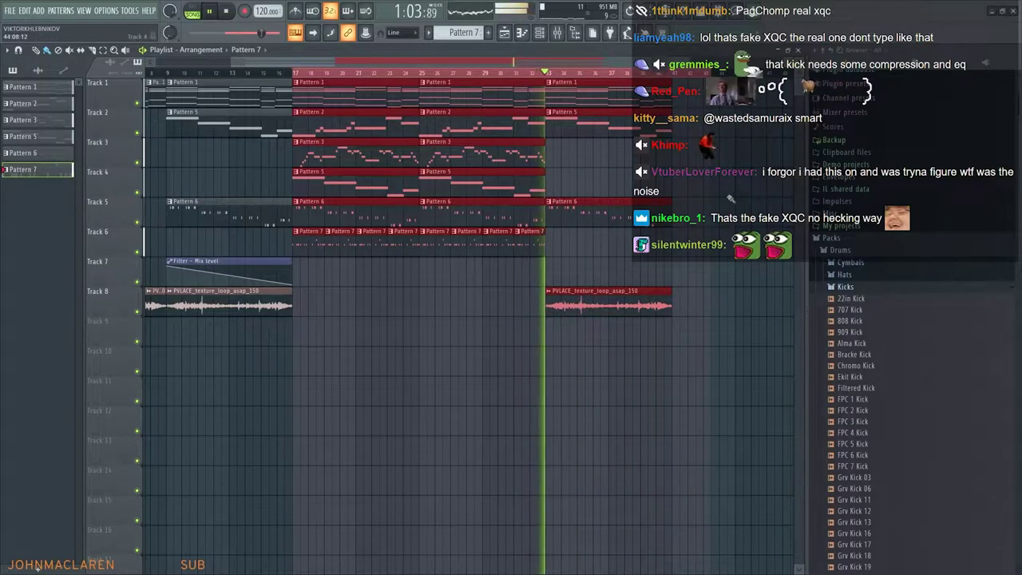
{"action": "scroll", "coordinate": [718, 204], "scroll_direction": "down", "scroll_amount": 2}
{"action": "right_click", "coordinate": [596, 209]}
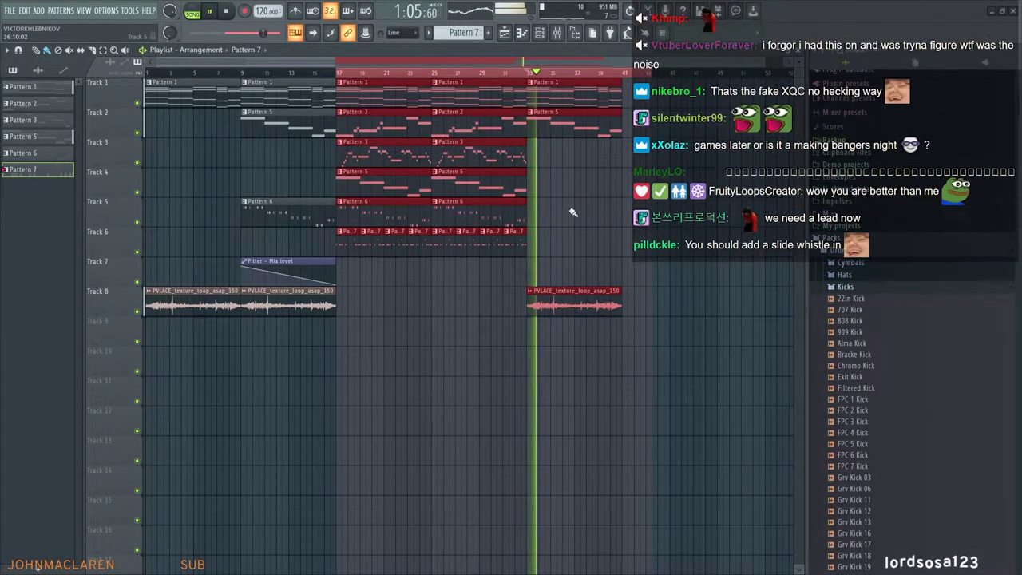
Duplicate the Pattern 1 and Pattern 5 clips at bar 33 on Tracks 1 and 2, and align the copies to bar 41
{"action": "scroll", "coordinate": [471, 229], "scroll_direction": "up", "scroll_amount": 4}
{"action": "left_click_drag", "start_coordinate": [588, 228], "coordinate": [411, 233]}
{"action": "left_click_drag", "start_coordinate": [502, 282], "coordinate": [250, 85]}
{"action": "left_click", "coordinate": [356, 178], "text": "ctrl"}
{"action": "left_click_drag", "start_coordinate": [408, 194], "coordinate": [213, 93]}
{"action": "key", "text": "ctrl+b"}
{"action": "scroll", "coordinate": [508, 125], "scroll_direction": "up", "scroll_amount": 5}
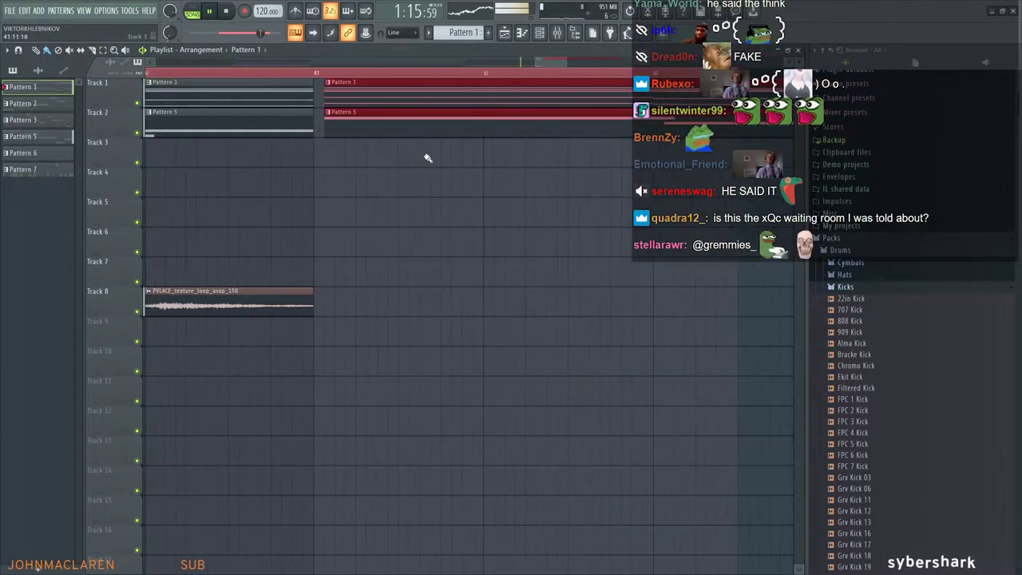
{"action": "left_click_drag", "start_coordinate": [468, 132], "coordinate": [458, 129]}
{"action": "scroll", "coordinate": [465, 164], "scroll_direction": "down", "scroll_amount": 1}
{"action": "scroll", "coordinate": [471, 166], "scroll_direction": "down", "scroll_amount": 4}
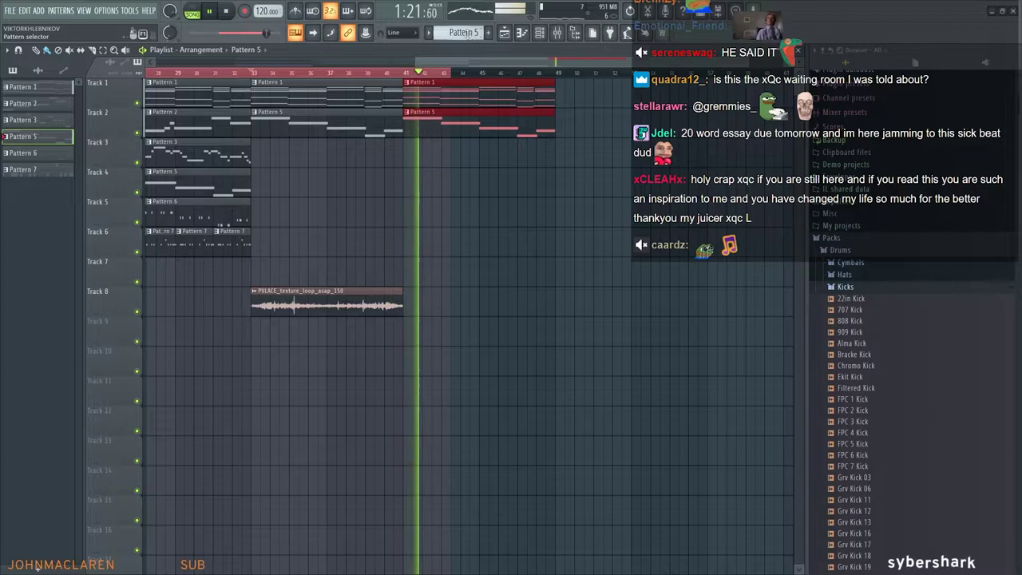
Stop playback, switch to Pattern 1 and copy all of its Strings Section notes from the piano roll
{"action": "key", "text": "space"}
{"action": "left_click", "coordinate": [465, 32]}
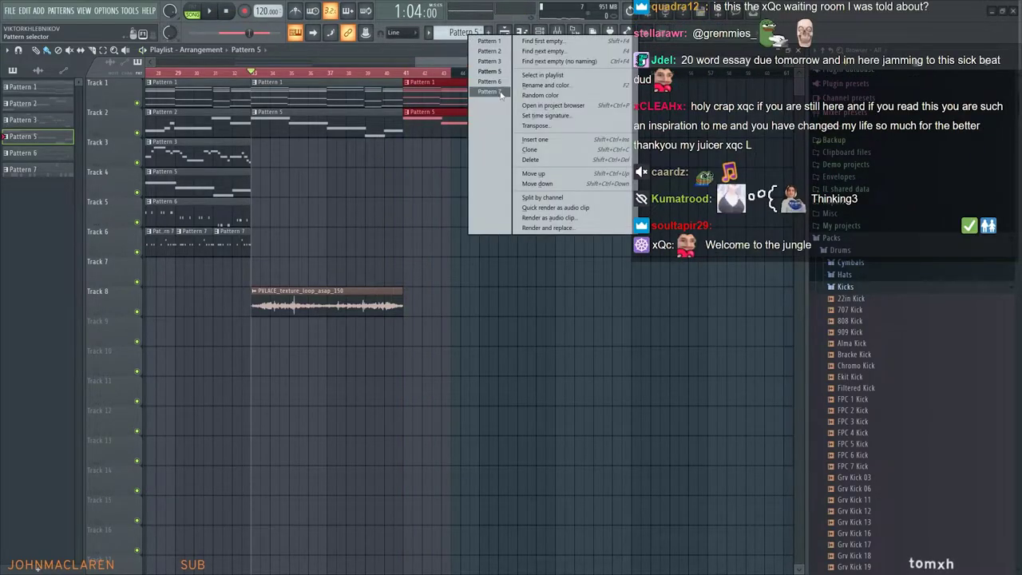
{"action": "left_click", "coordinate": [433, 161]}
{"action": "scroll", "coordinate": [463, 33], "scroll_direction": "up", "scroll_amount": 1}
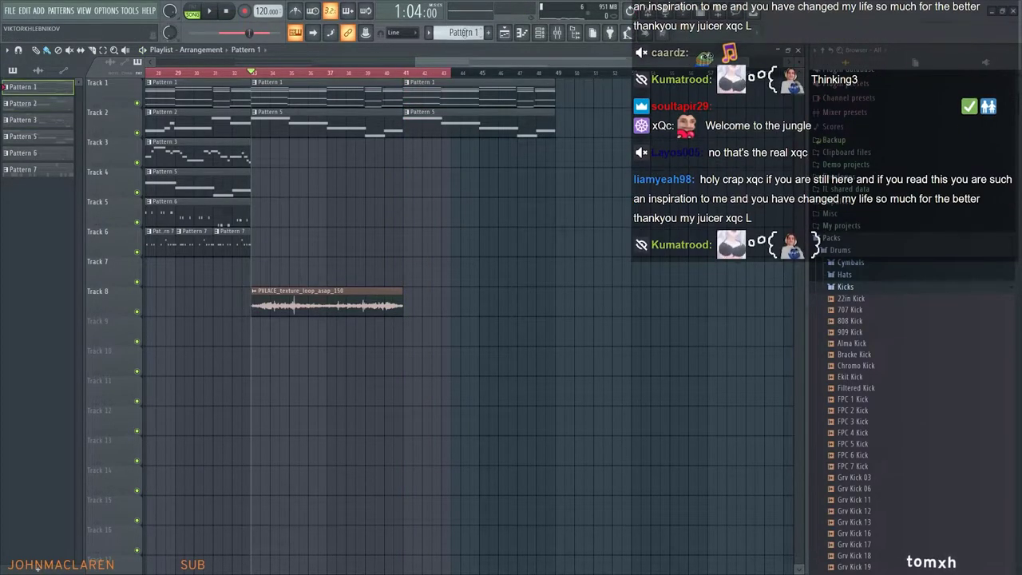
{"action": "left_click", "coordinate": [540, 34]}
{"action": "right_click", "coordinate": [315, 263]}
{"action": "left_click", "coordinate": [351, 270]}
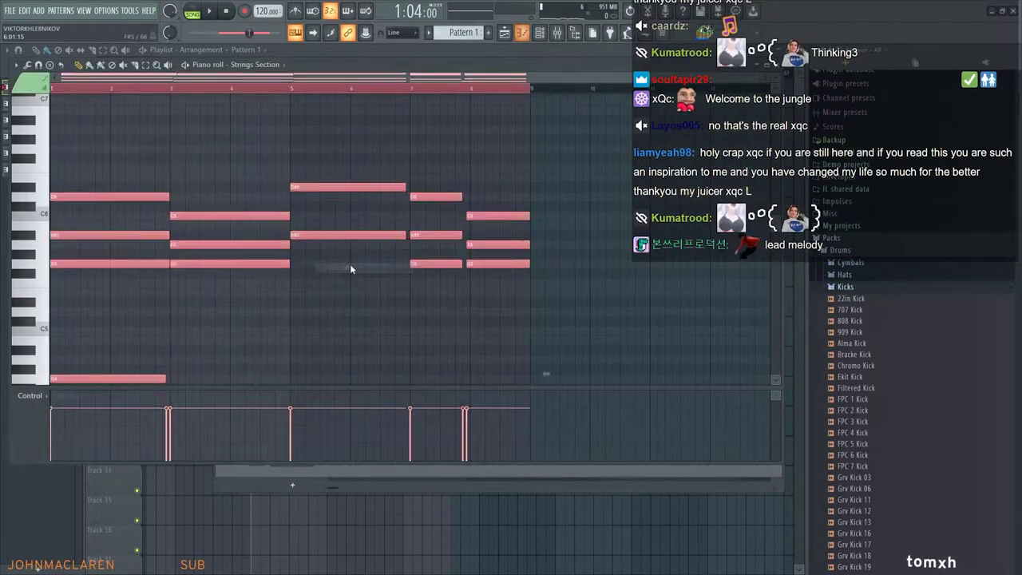
{"action": "left_click", "coordinate": [776, 64]}
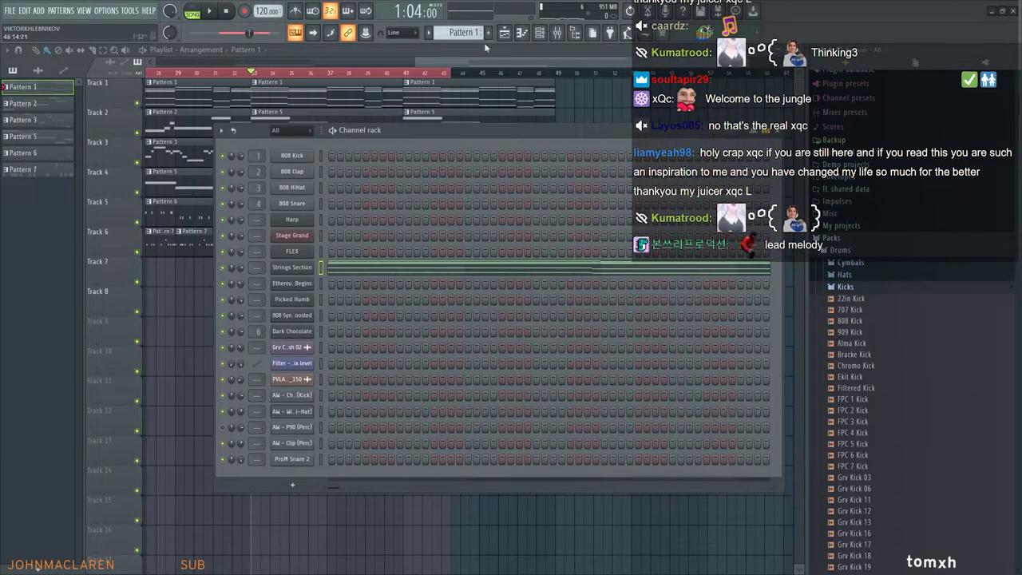
Paste the copied notes into the Strings Section of a new Pattern 9 and transpose them down one octave
{"action": "scroll", "coordinate": [469, 33], "scroll_direction": "down", "scroll_amount": 7}
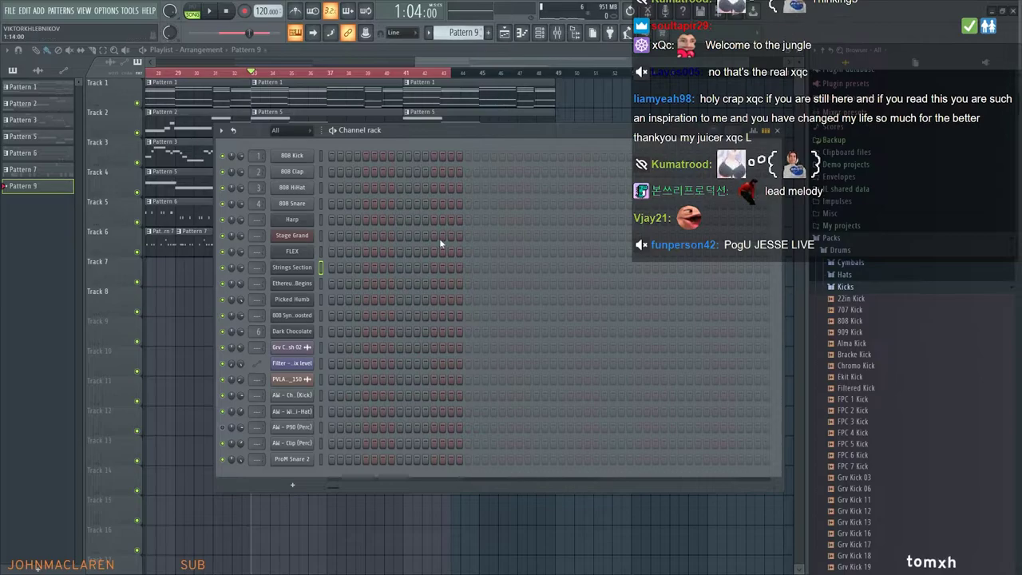
{"action": "left_click", "coordinate": [845, 286]}
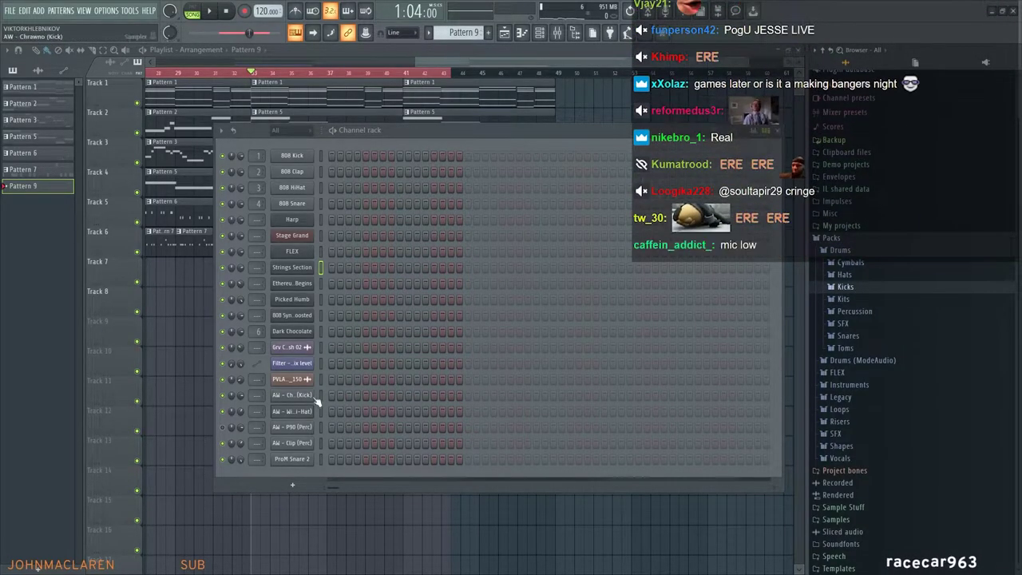
{"action": "right_click", "coordinate": [304, 273]}
{"action": "left_click", "coordinate": [297, 267]}
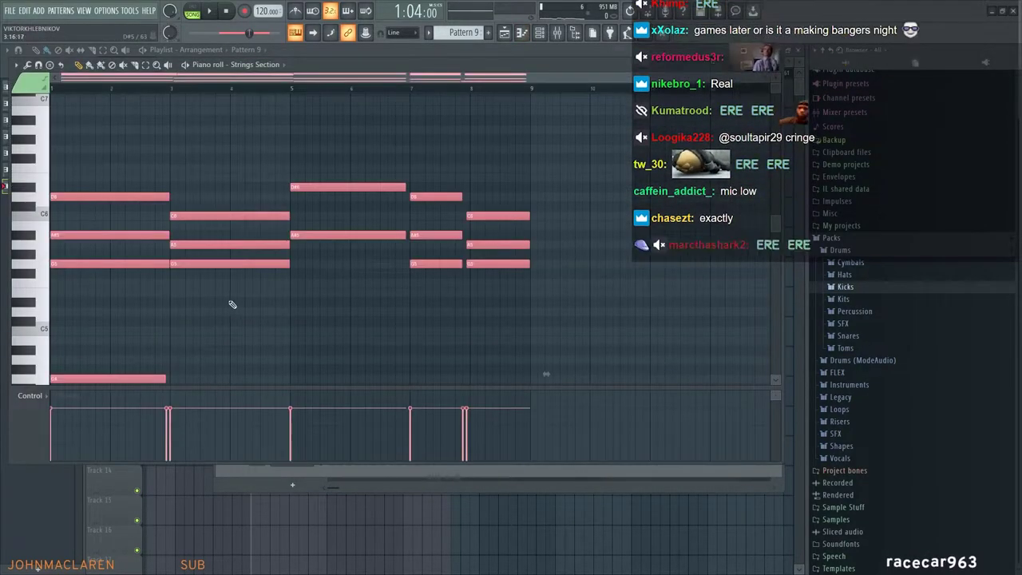
{"action": "scroll", "coordinate": [264, 299], "scroll_direction": "down", "scroll_amount": 6}
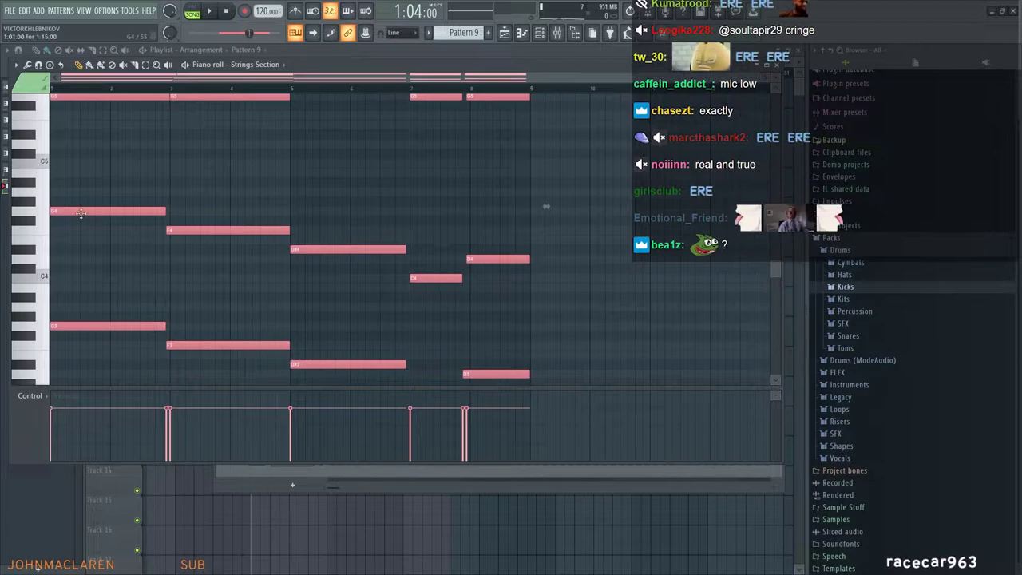
{"action": "left_click_drag", "start_coordinate": [82, 211], "coordinate": [77, 329]}
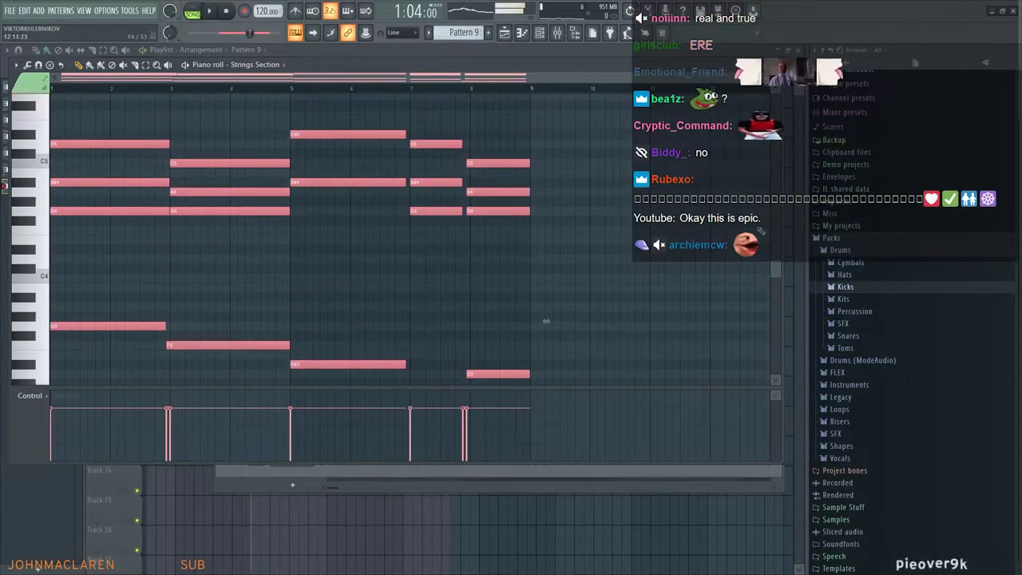
Close the piano roll and place a Pattern 9 clip on Track 3 at bar 41
{"action": "key", "text": "space"}
{"action": "key", "text": "Escape"}
{"action": "key", "text": "Escape"}
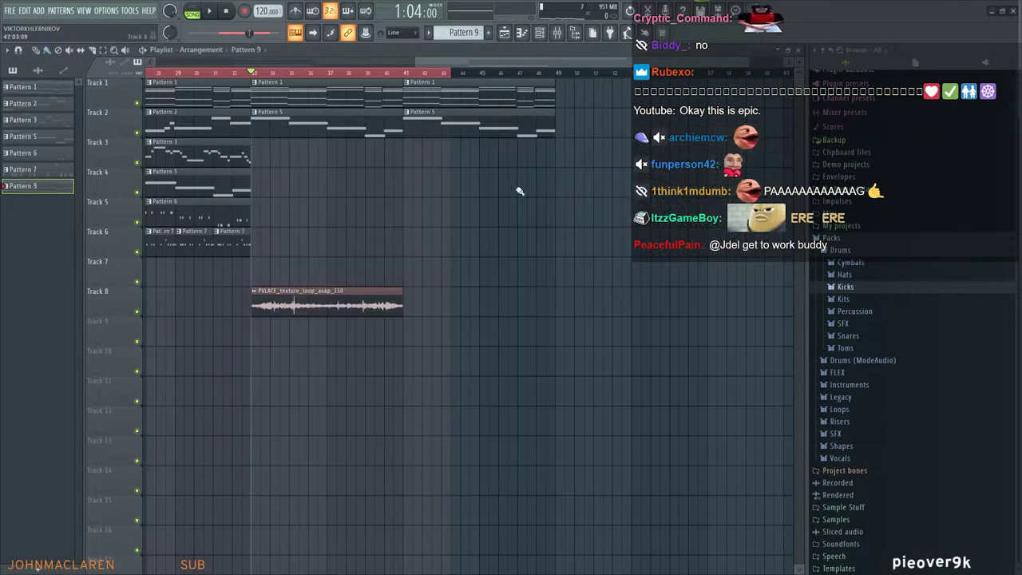
{"action": "left_click", "coordinate": [455, 159]}
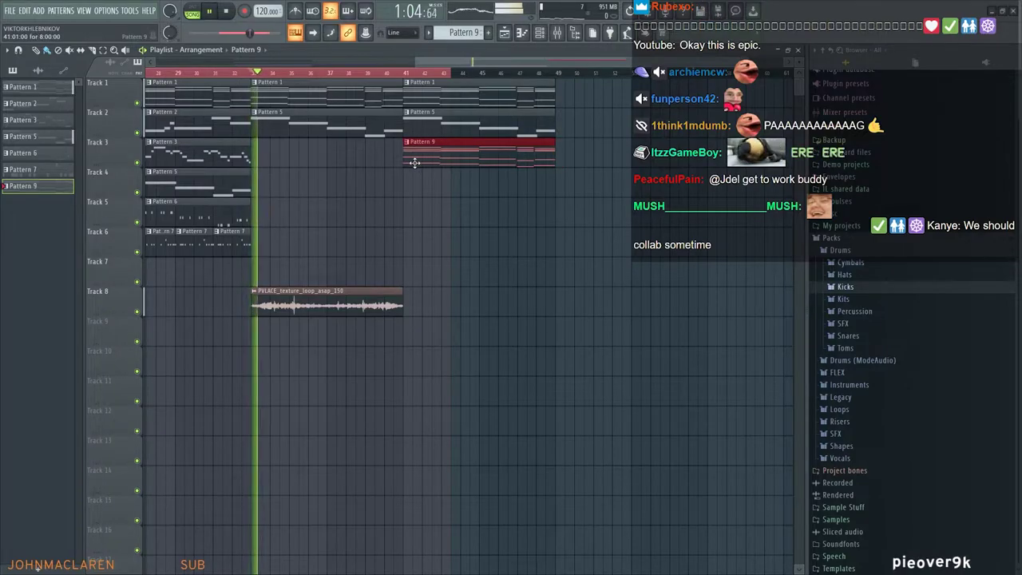
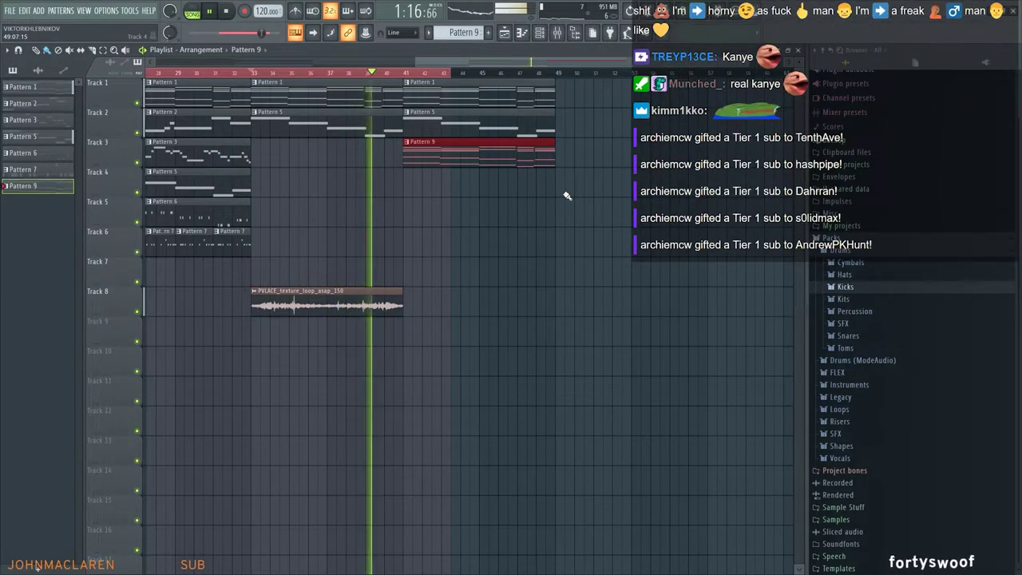
Add a PVLACE_texture_loop_asap_150 clip at bar 41 on Track 8 and extend the playlist time selection to bar 51
{"action": "left_click", "coordinate": [385, 295]}
{"action": "key", "text": "ctrl+a"}
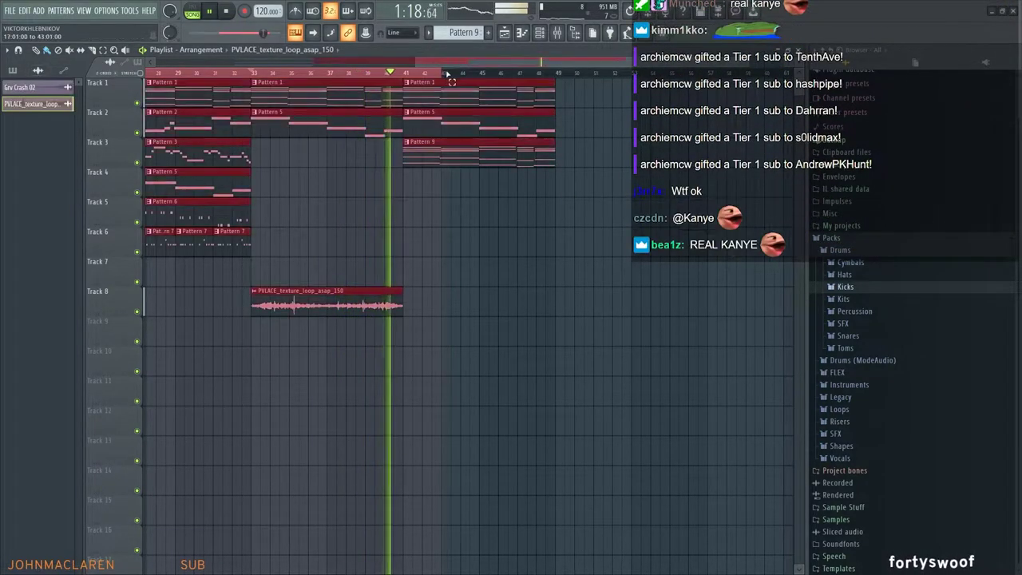
{"action": "left_click", "coordinate": [427, 295]}
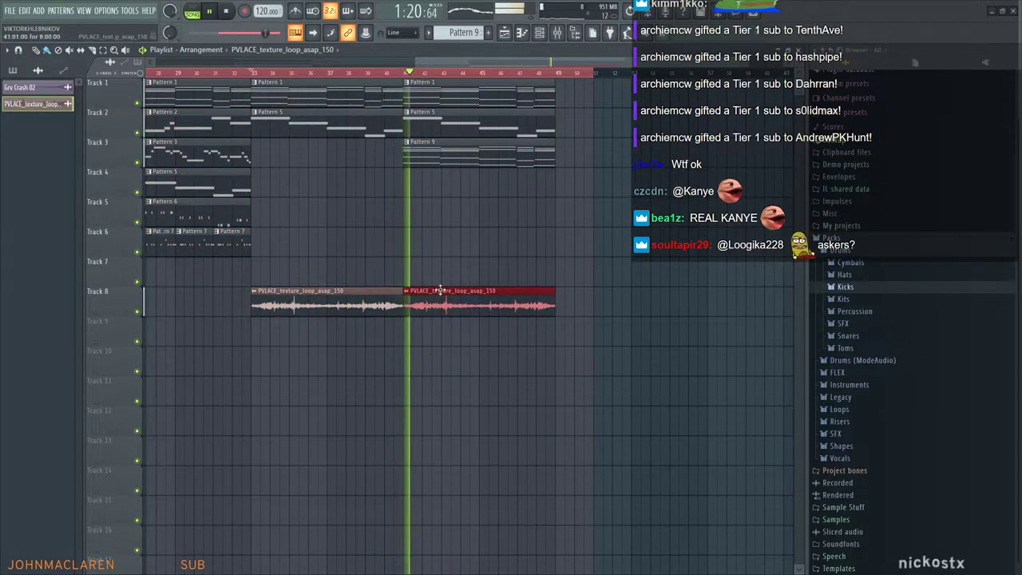
{"action": "scroll", "coordinate": [440, 291], "scroll_direction": "up", "scroll_amount": 6}
{"action": "left_click_drag", "start_coordinate": [440, 290], "coordinate": [671, 284]}
{"action": "scroll", "coordinate": [479, 261], "scroll_direction": "down", "scroll_amount": 3}
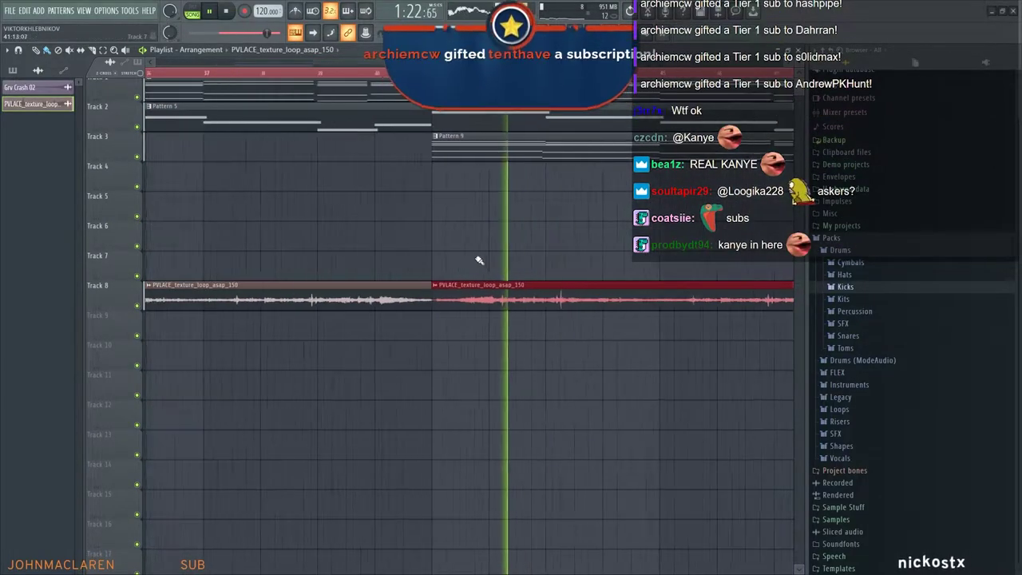
{"action": "scroll", "coordinate": [479, 261], "scroll_direction": "down", "scroll_amount": 3}
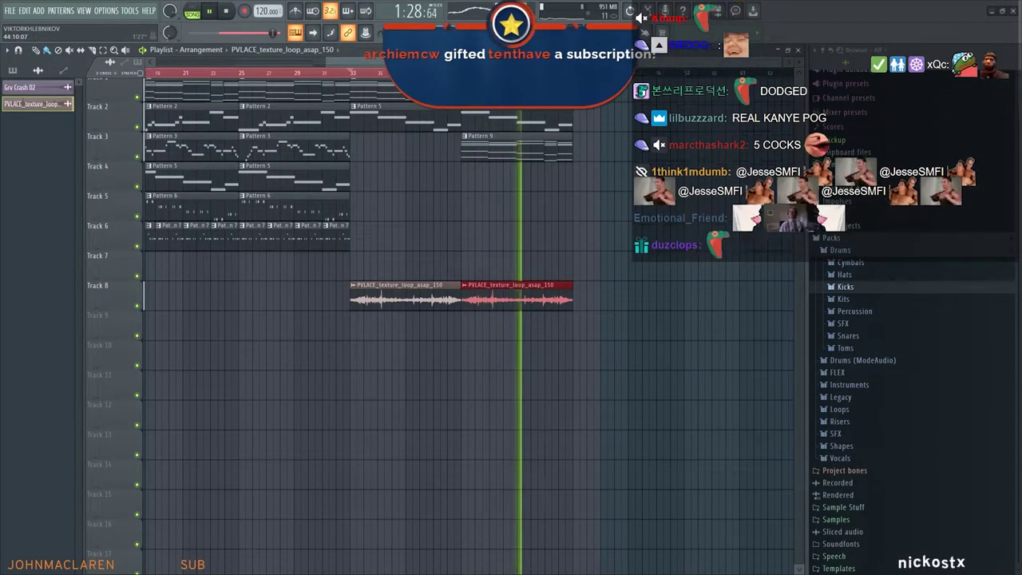
Transpose all of Pattern 9's Strings Section notes down another octave in the piano roll and stop playback
{"action": "left_click", "coordinate": [540, 32]}
{"action": "left_click", "coordinate": [540, 32]}
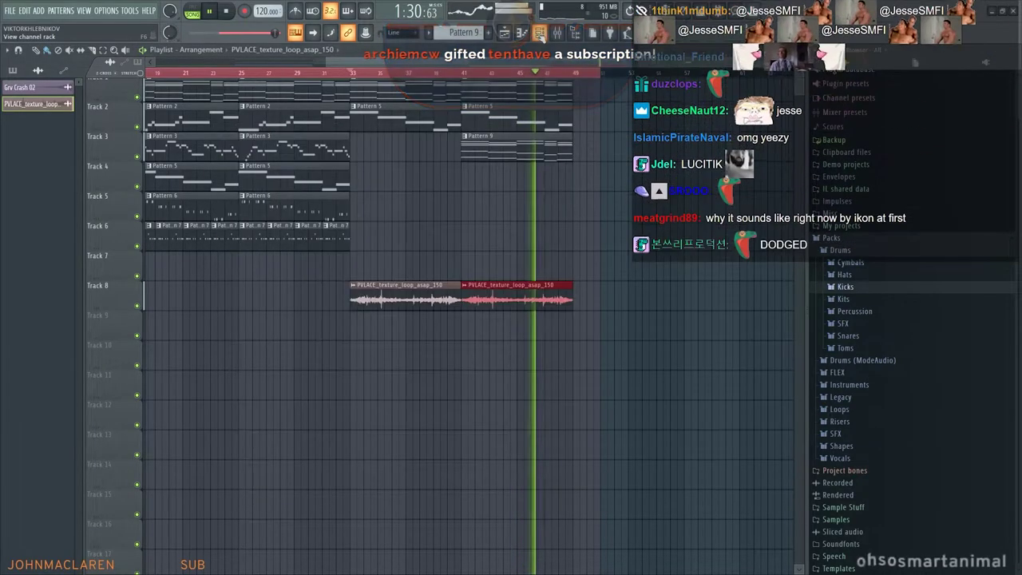
{"action": "left_click", "coordinate": [540, 32]}
{"action": "right_click", "coordinate": [304, 269]}
{"action": "left_click", "coordinate": [335, 275]}
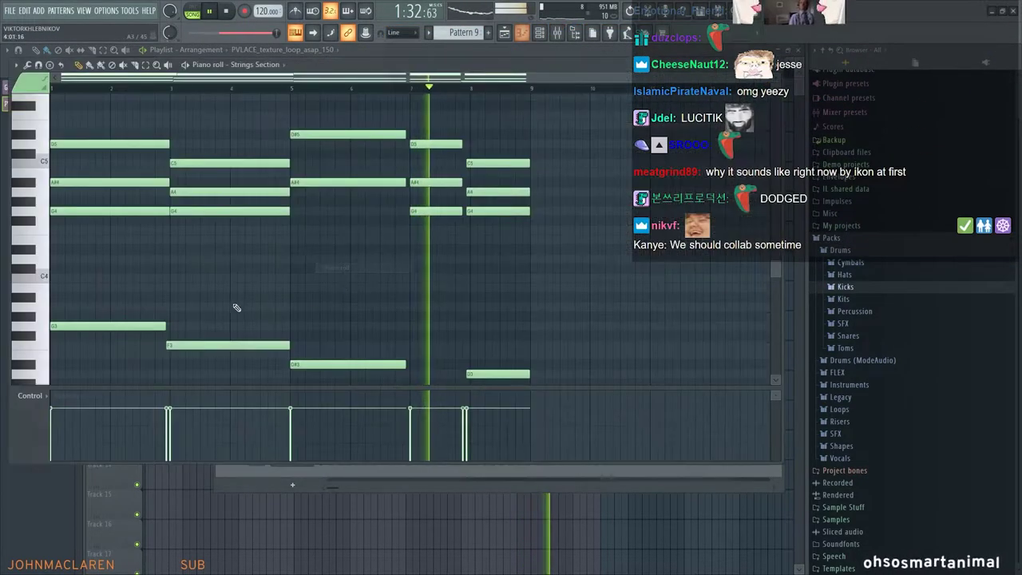
{"action": "scroll", "coordinate": [232, 280], "scroll_direction": "down", "scroll_amount": 3}
{"action": "key", "text": "ctrl+a"}
{"action": "scroll", "coordinate": [162, 178], "scroll_direction": "down", "scroll_amount": 5}
{"action": "left_click_drag", "start_coordinate": [84, 202], "coordinate": [85, 319]}
{"action": "key", "text": "space"}
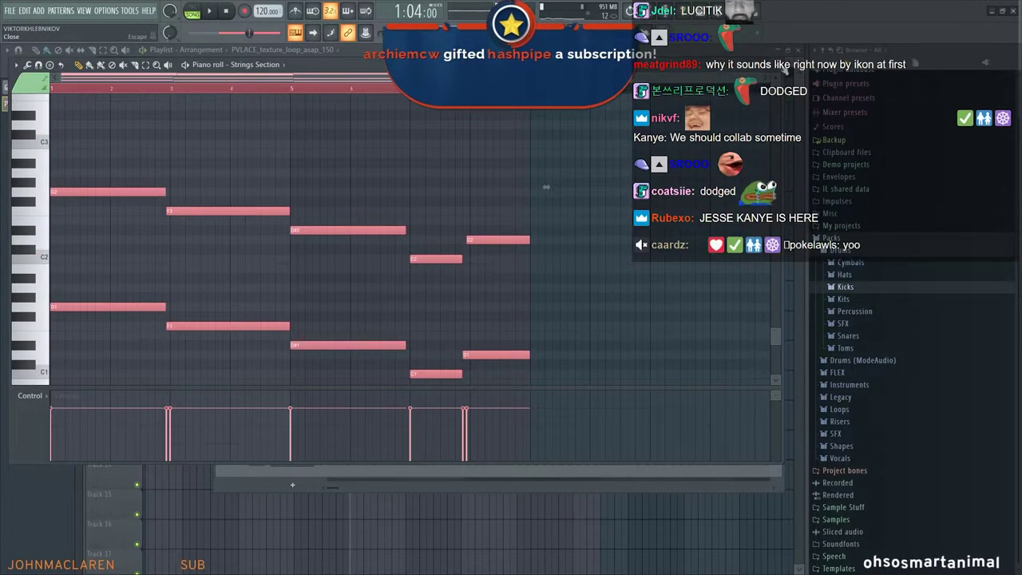
Close the piano roll and play the arrangement around bar 41 to hear the Pattern 9 strings
{"action": "left_click", "coordinate": [782, 65]}
{"action": "left_click", "coordinate": [461, 73]}
{"action": "key", "text": "space"}
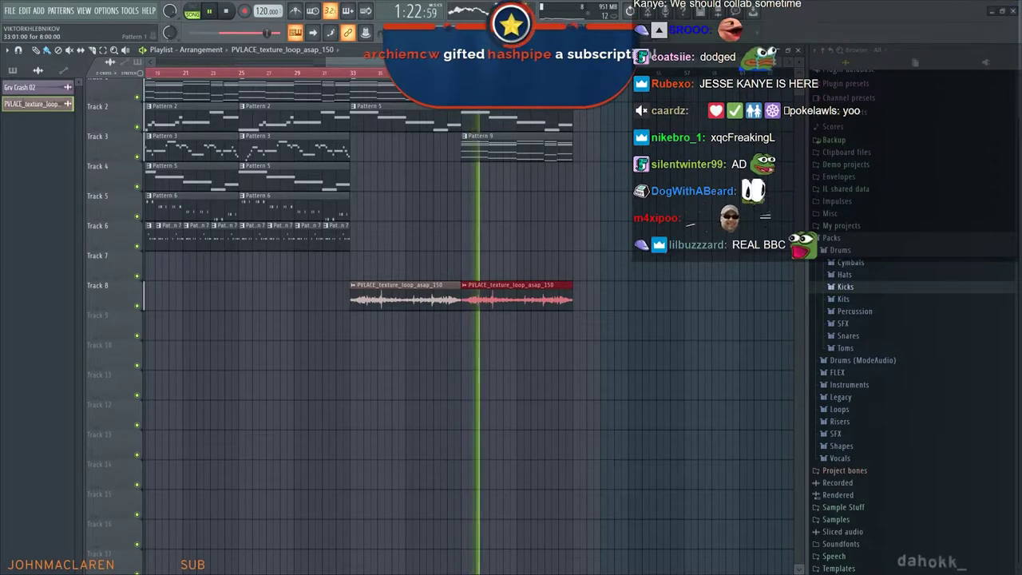
{"action": "key", "text": "space"}
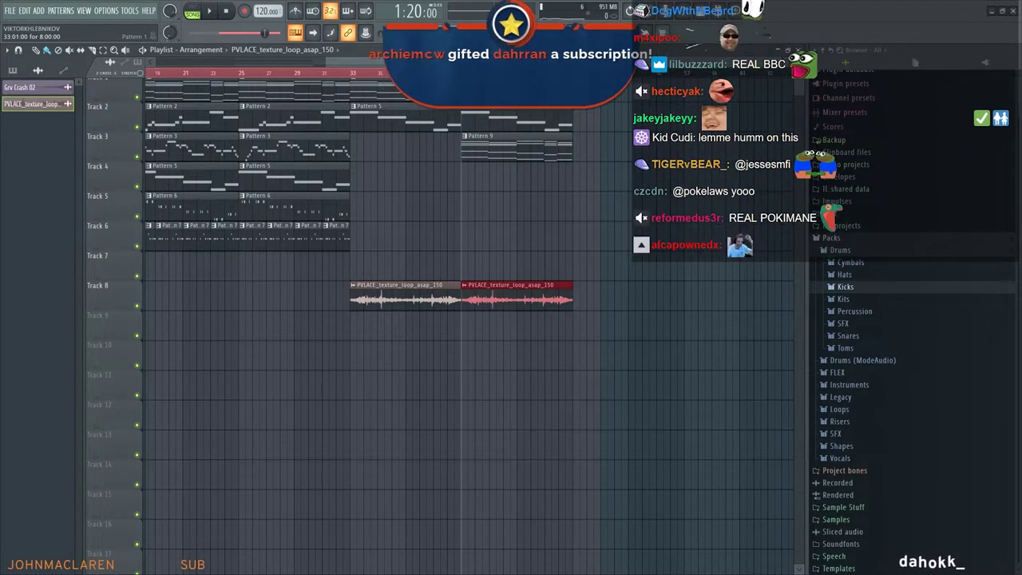
{"action": "key", "text": "space"}
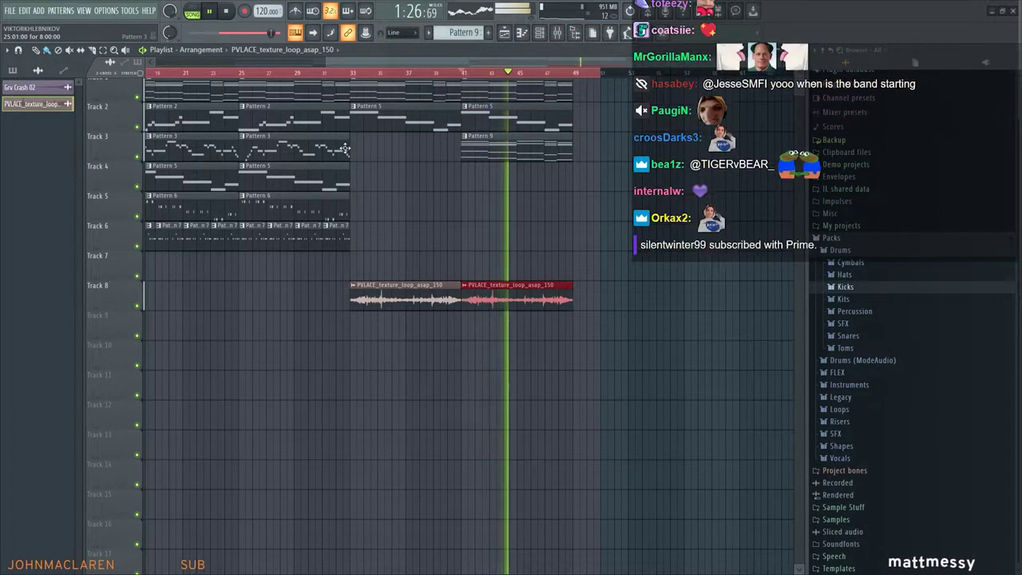
{"action": "key", "text": "space"}
{"action": "key", "text": "space"}
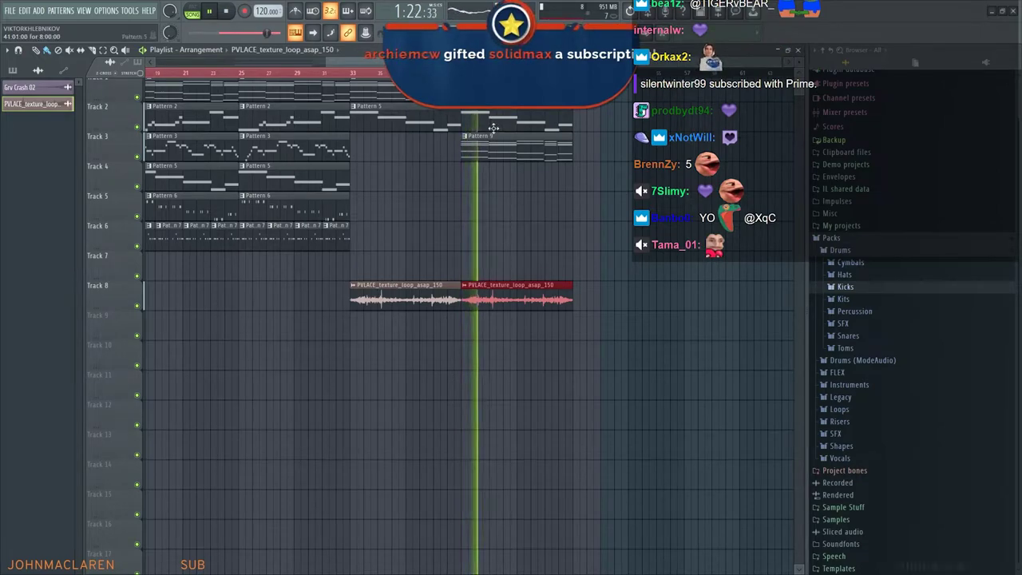
{"action": "key", "text": "space"}
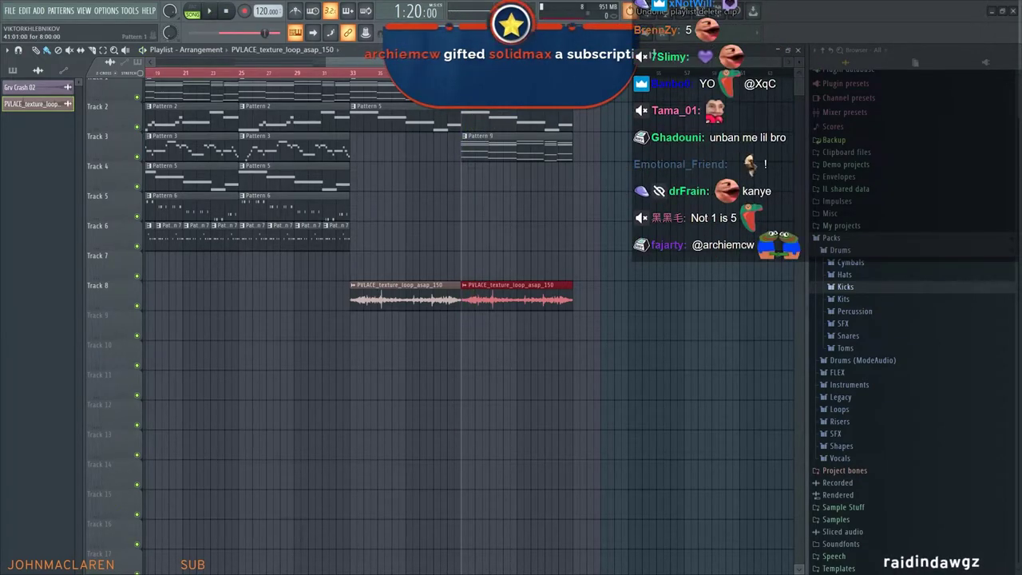
Undo the playlist clip deletion and raise all of Pattern 9's Strings Section notes by two octaves in the piano roll
{"action": "key", "text": "ctrl+z"}
{"action": "key", "text": "F6"}
{"action": "right_click", "coordinate": [284, 273]}
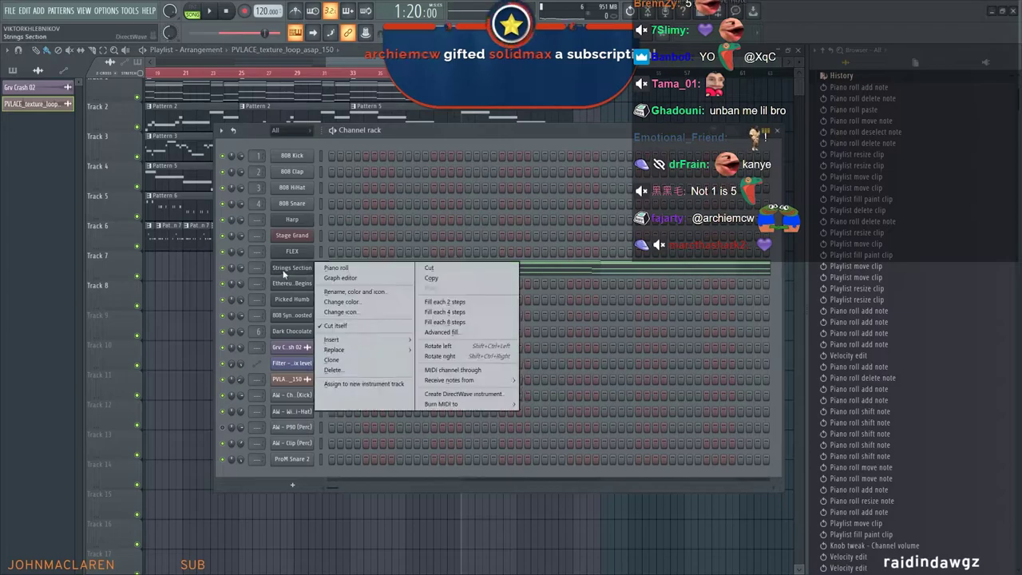
{"action": "left_click", "coordinate": [325, 272]}
{"action": "scroll", "coordinate": [310, 244], "scroll_direction": "up", "scroll_amount": 10}
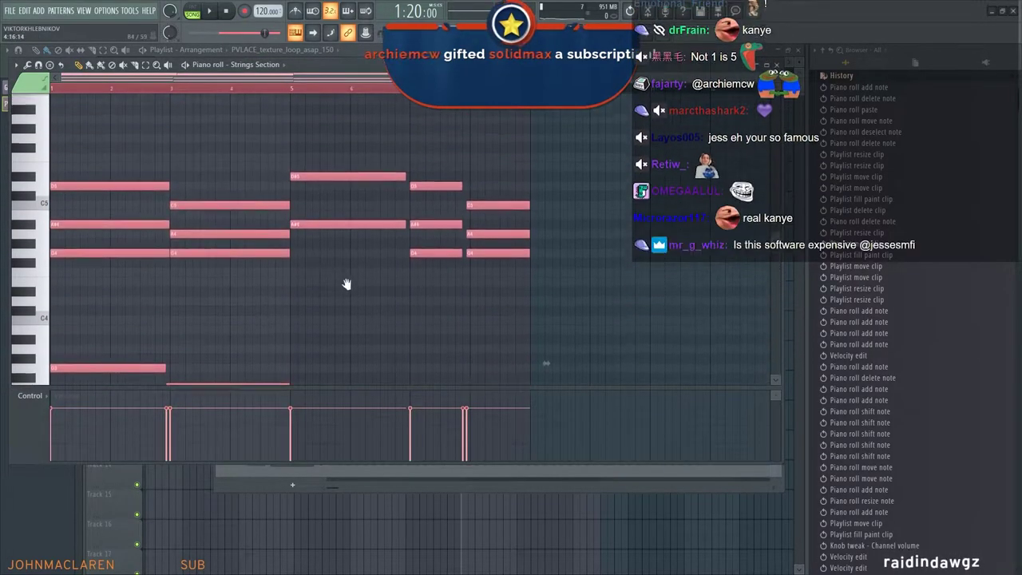
{"action": "left_click_drag", "start_coordinate": [108, 358], "coordinate": [90, 123]}
{"action": "key", "text": "space"}
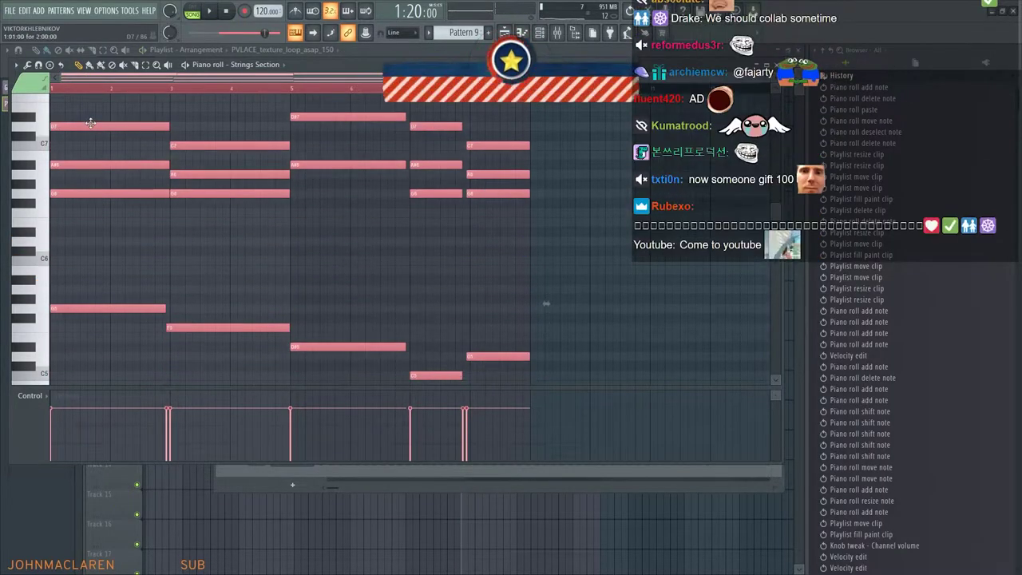
{"action": "key", "text": "space"}
{"action": "key", "text": "space"}
{"action": "left_click", "coordinate": [780, 67]}
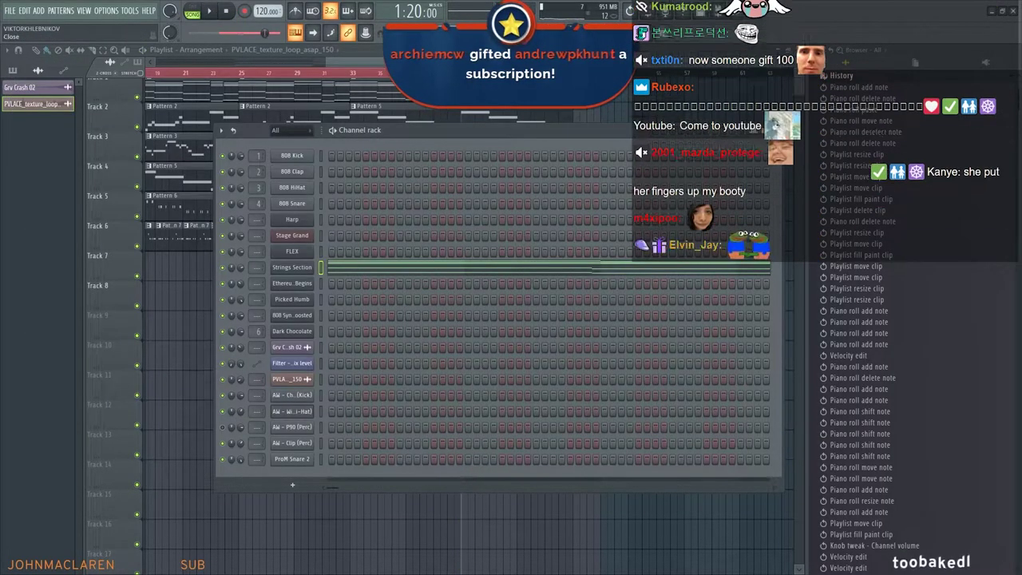
{"action": "key", "text": "F6"}
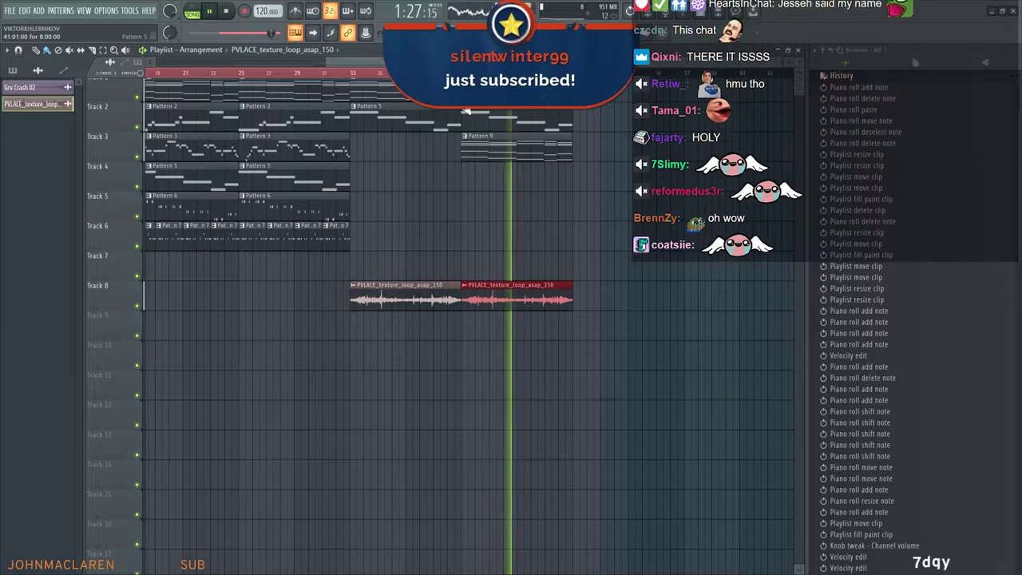
Duplicate the clips on Tracks 1 to 6 between bars 17 and 33, starting the copies at bar 49
{"action": "left_click_drag", "start_coordinate": [613, 197], "coordinate": [684, 209]}
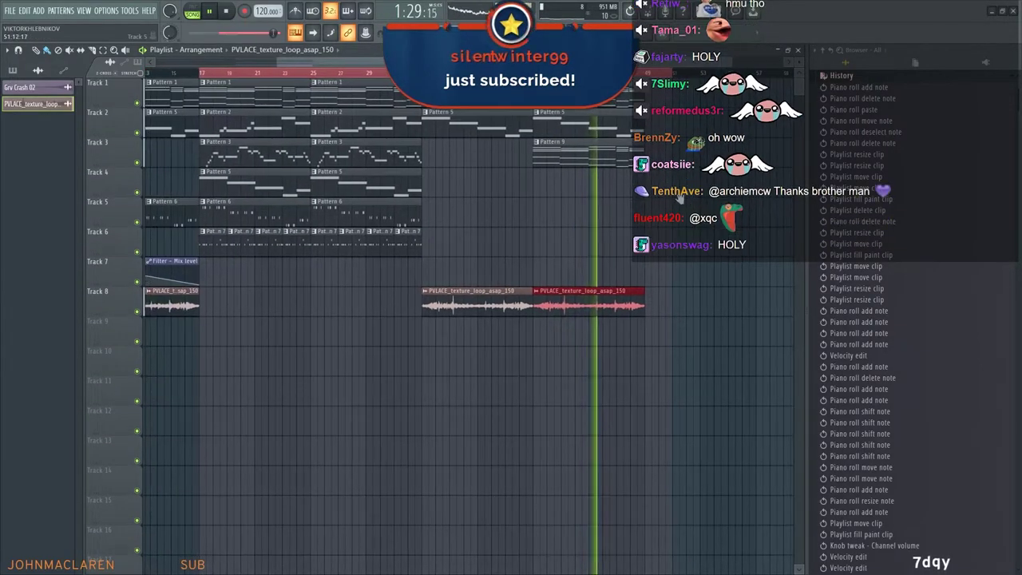
{"action": "scroll", "coordinate": [631, 221], "scroll_direction": "down", "scroll_amount": 3}
{"action": "left_click", "coordinate": [107, 52]}
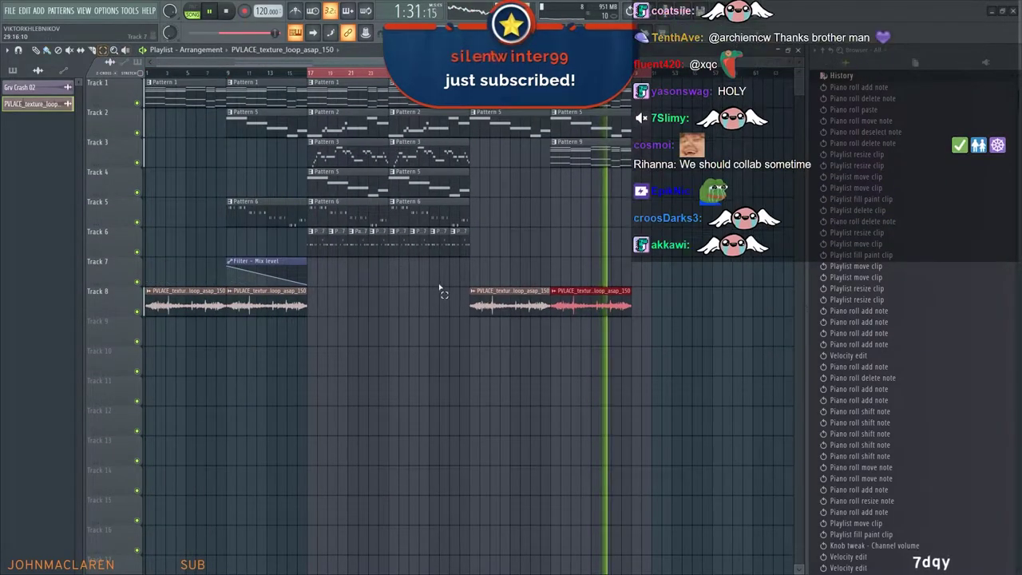
{"action": "left_click_drag", "start_coordinate": [440, 289], "coordinate": [336, 86]}
{"action": "left_click", "coordinate": [46, 50]}
{"action": "left_click_drag", "start_coordinate": [460, 113], "coordinate": [783, 116]}
{"action": "scroll", "coordinate": [724, 151], "scroll_direction": "up", "scroll_amount": 5}
{"action": "left_click_drag", "start_coordinate": [556, 285], "coordinate": [730, 283]}
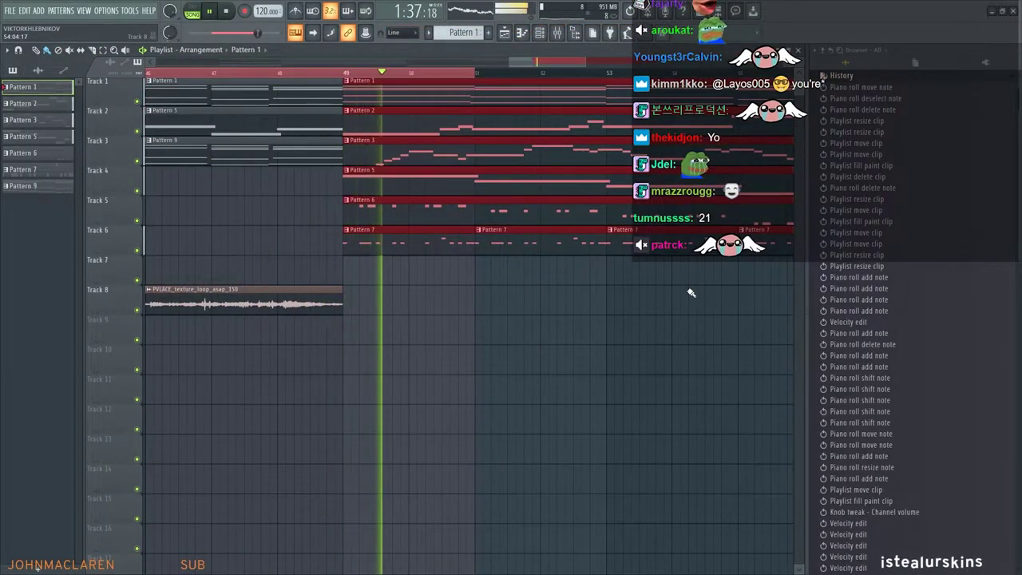
{"action": "left_click_drag", "start_coordinate": [381, 253], "coordinate": [524, 285]}
{"action": "scroll", "coordinate": [527, 285], "scroll_direction": "up", "scroll_amount": 4}
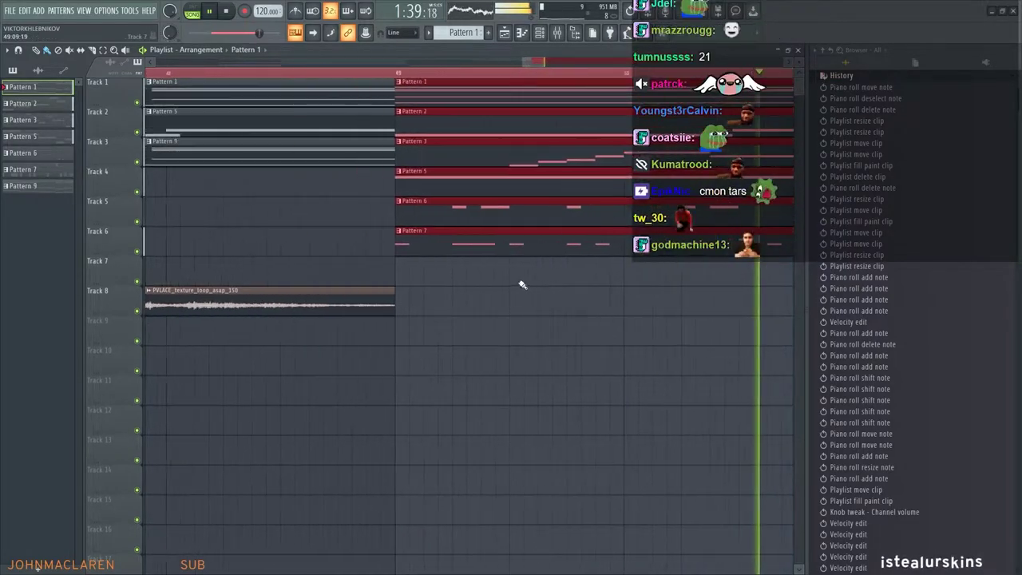
Stop playback and extend the playlist time selection from bar 17 past the end of the duplicated clips
{"action": "scroll", "coordinate": [505, 282], "scroll_direction": "down", "scroll_amount": 8}
{"action": "scroll", "coordinate": [864, 209], "scroll_direction": "up", "scroll_amount": 2}
{"action": "left_click", "coordinate": [844, 91]}
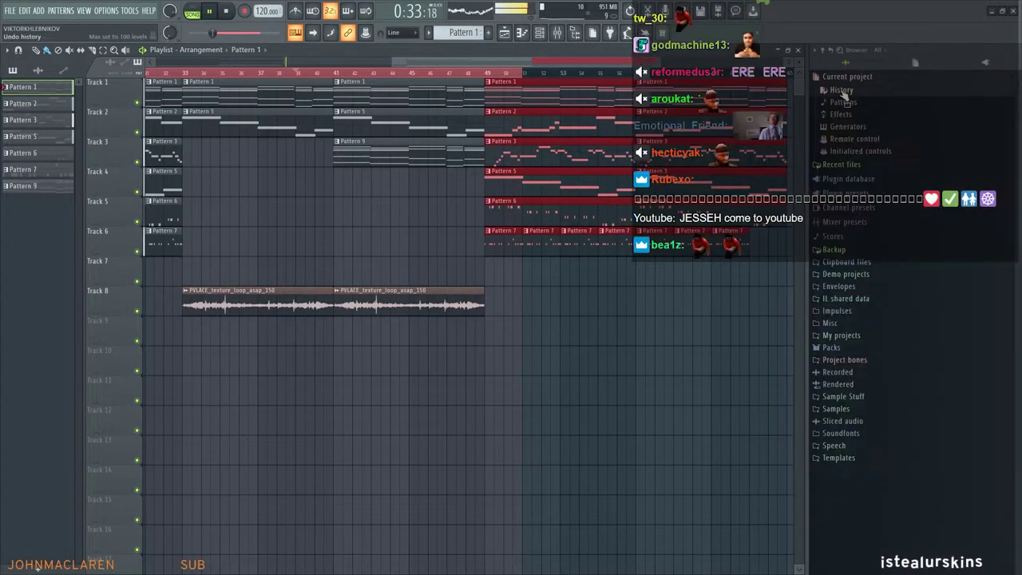
{"action": "scroll", "coordinate": [494, 173], "scroll_direction": "down", "scroll_amount": 4}
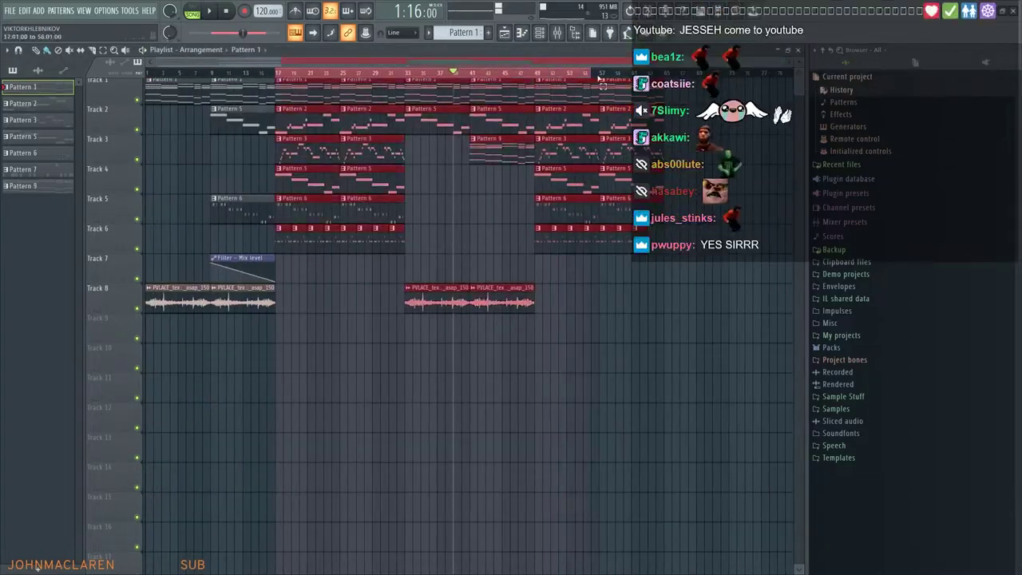
{"action": "scroll", "coordinate": [525, 153], "scroll_direction": "up", "scroll_amount": 5}
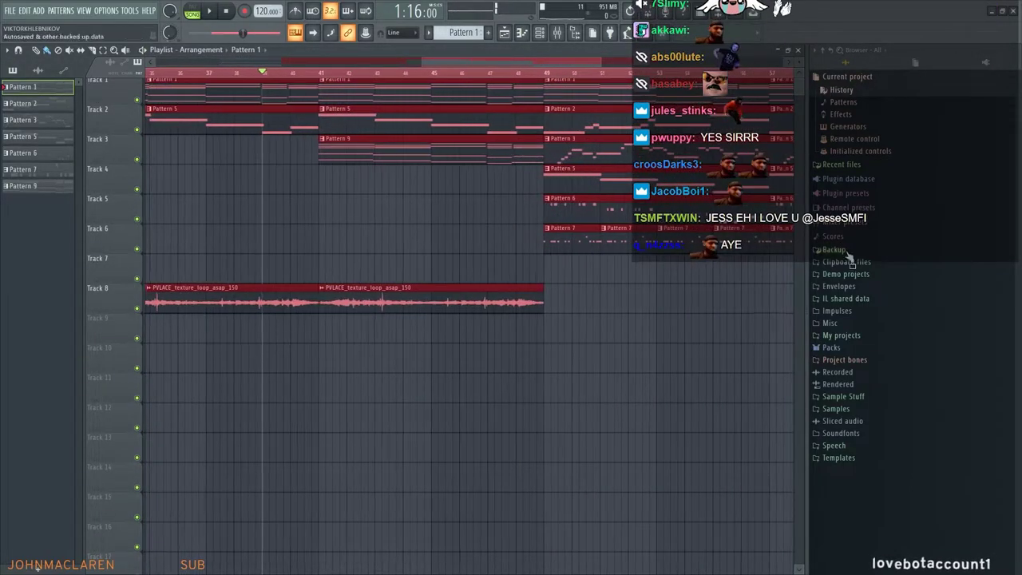
Place the Grv Crash 02 cymbal sample from the Drums pack on Track 13 near bar 33 and reverse it
{"action": "left_click", "coordinate": [831, 347]}
{"action": "scroll", "coordinate": [648, 351], "scroll_direction": "down", "scroll_amount": 5}
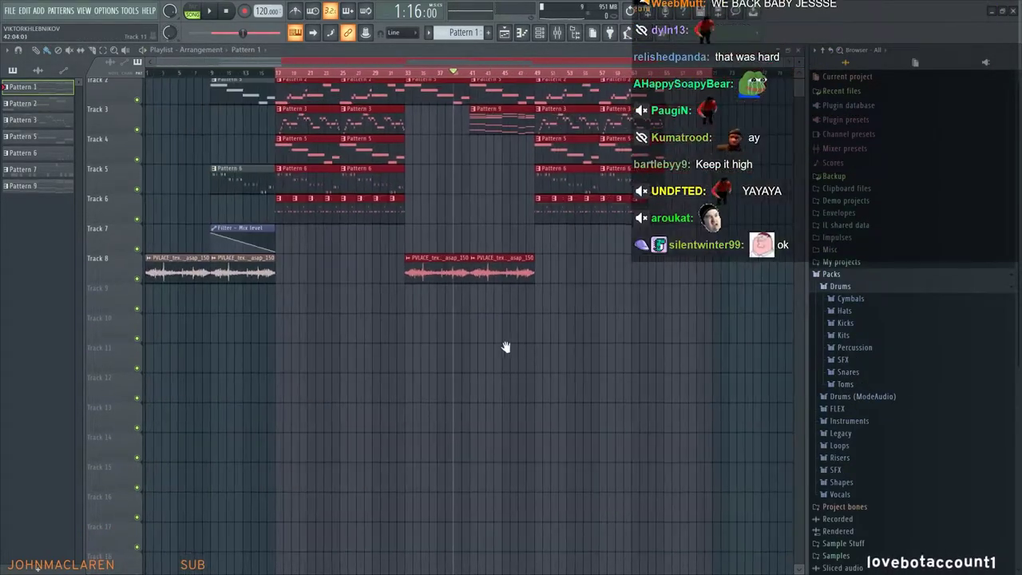
{"action": "scroll", "coordinate": [484, 347], "scroll_direction": "up", "scroll_amount": 3}
{"action": "scroll", "coordinate": [667, 342], "scroll_direction": "down", "scroll_amount": 2}
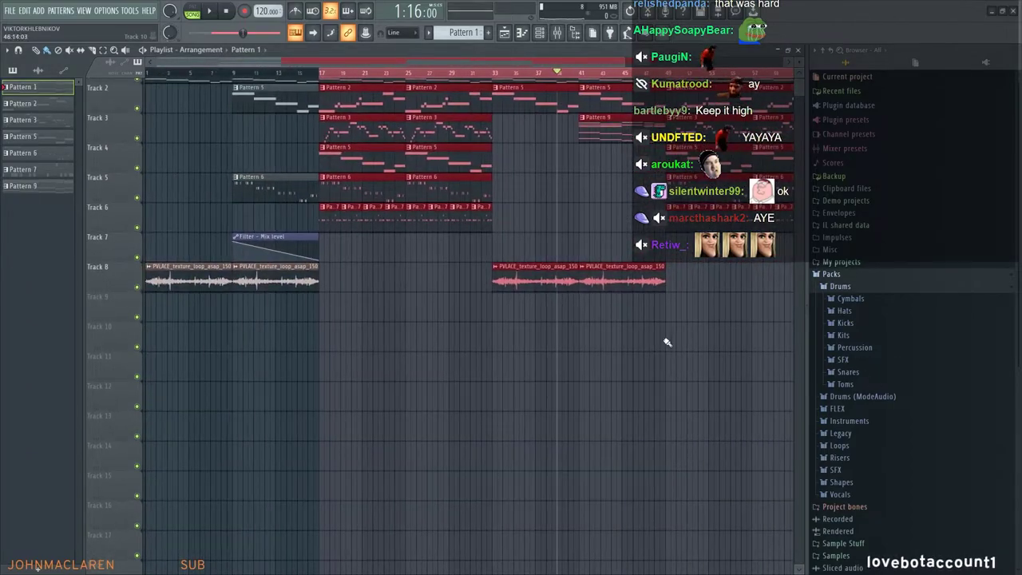
{"action": "left_click", "coordinate": [850, 298]}
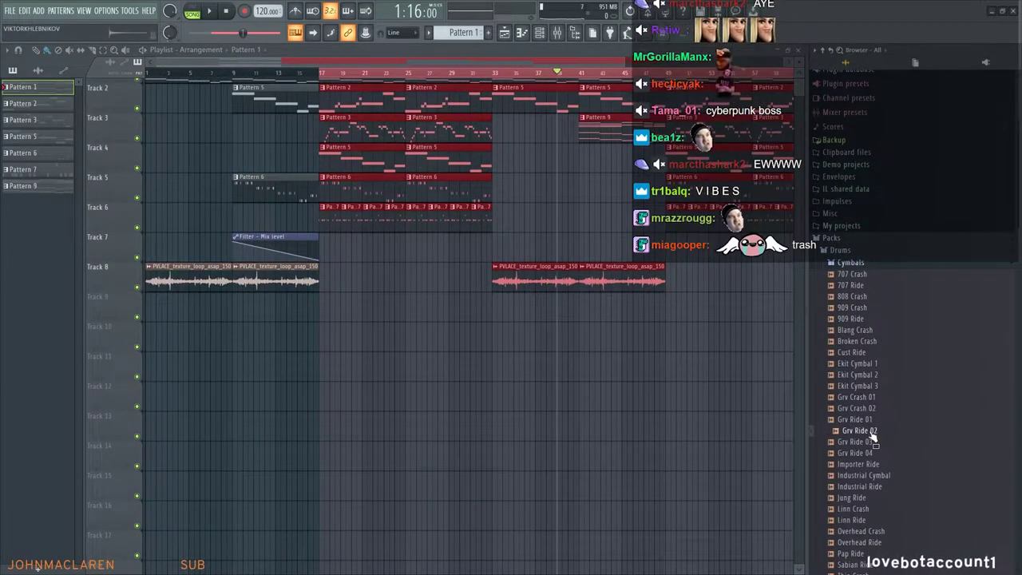
{"action": "scroll", "coordinate": [872, 444], "scroll_direction": "down", "scroll_amount": 5}
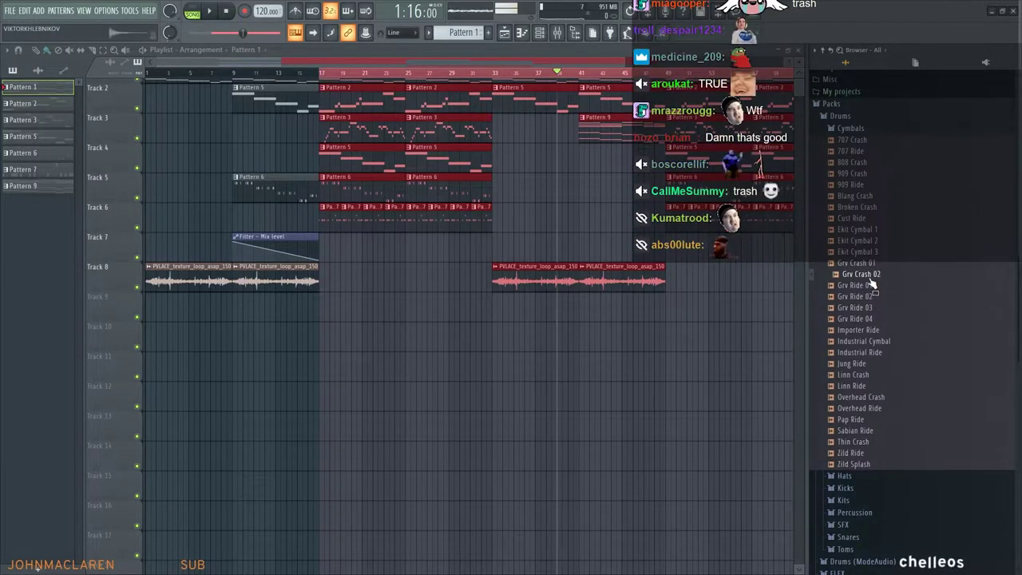
{"action": "scroll", "coordinate": [527, 418], "scroll_direction": "up", "scroll_amount": 2}
{"action": "double_click", "coordinate": [472, 423]}
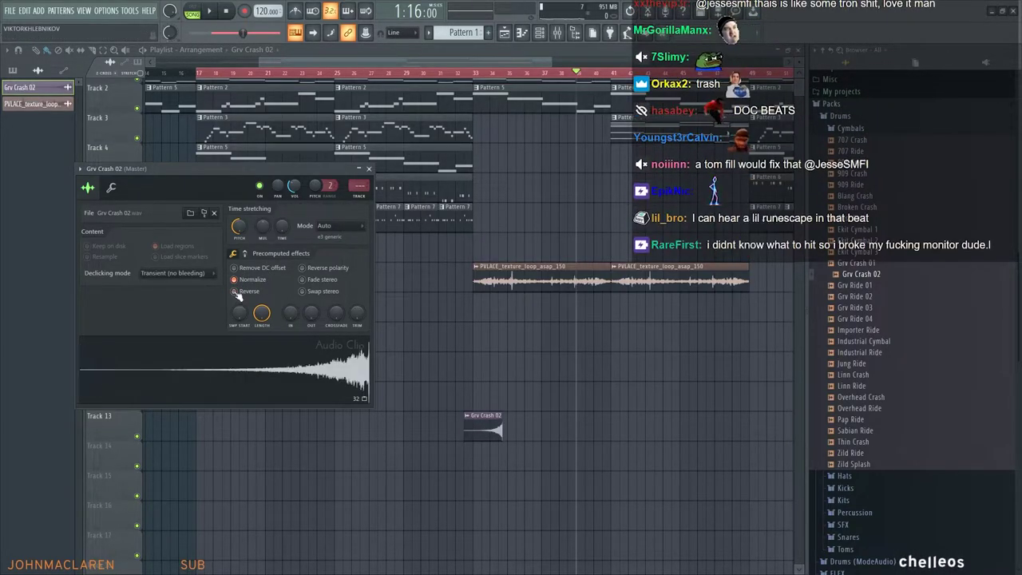
{"action": "left_click", "coordinate": [369, 168]}
Move the reversed Grv Crash 02 clip to Track 9 beside the transition into bar 17
{"action": "scroll", "coordinate": [454, 370], "scroll_direction": "up", "scroll_amount": 3}
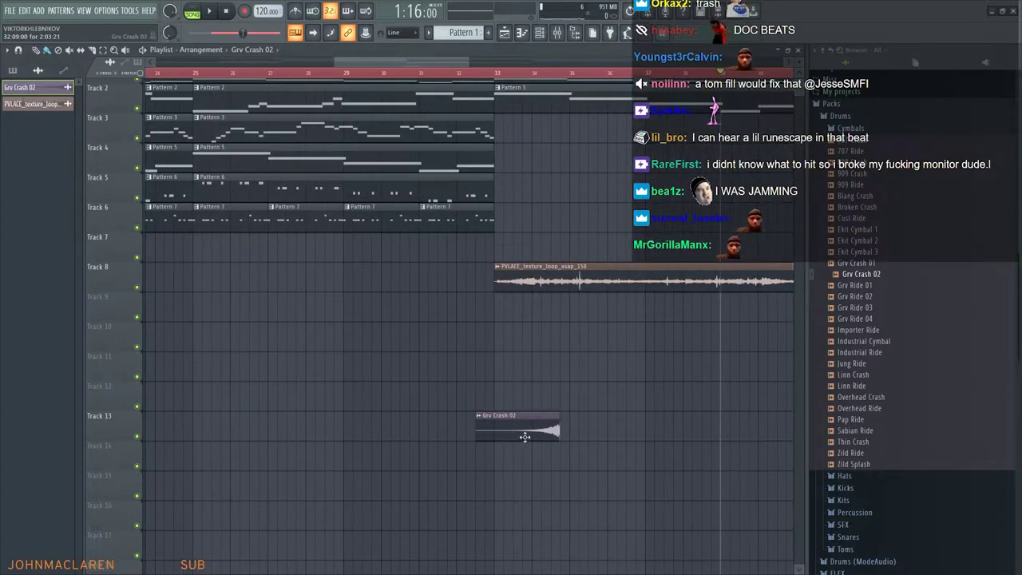
{"action": "left_click_drag", "start_coordinate": [524, 437], "coordinate": [205, 258]}
{"action": "left_click_drag", "start_coordinate": [274, 329], "coordinate": [463, 340]}
{"action": "scroll", "coordinate": [467, 338], "scroll_direction": "up", "scroll_amount": 3}
{"action": "left_click_drag", "start_coordinate": [519, 317], "coordinate": [661, 307]}
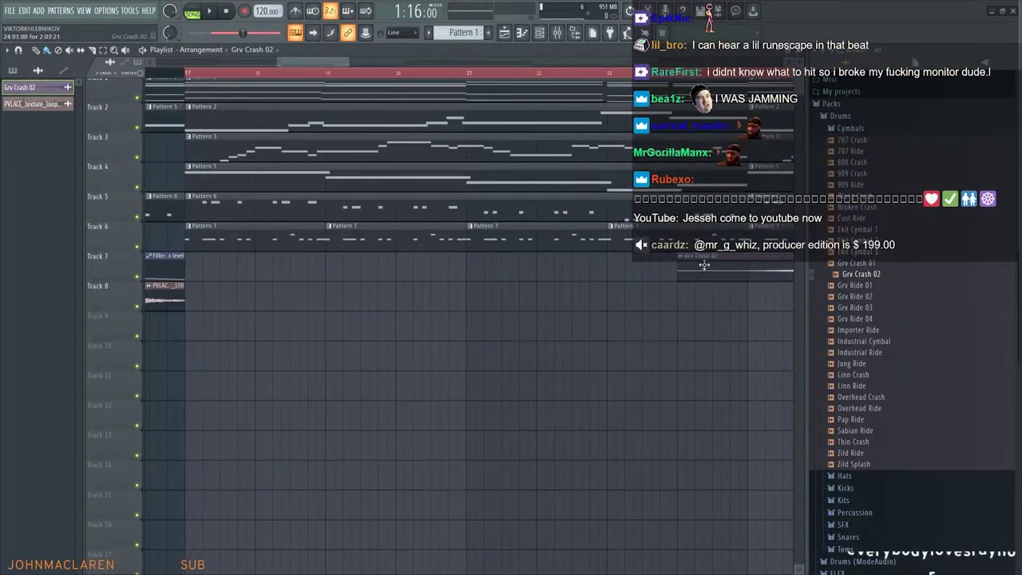
{"action": "left_click_drag", "start_coordinate": [703, 264], "coordinate": [163, 351]}
{"action": "left_click_drag", "start_coordinate": [341, 338], "coordinate": [573, 340]}
{"action": "scroll", "coordinate": [453, 364], "scroll_direction": "up", "scroll_amount": 2}
{"action": "left_click", "coordinate": [450, 375]}
{"action": "left_click_drag", "start_coordinate": [527, 381], "coordinate": [335, 322]}
Set playlist snapping to none and align the end of the Grv Crash 02 clip exactly with bar 17
{"action": "left_click", "coordinate": [402, 33]}
{"action": "left_click", "coordinate": [406, 57]}
{"action": "left_click", "coordinate": [402, 34]}
{"action": "left_click", "coordinate": [404, 56]}
{"action": "scroll", "coordinate": [415, 332], "scroll_direction": "up", "scroll_amount": 4}
{"action": "scroll", "coordinate": [392, 336], "scroll_direction": "up", "scroll_amount": 2}
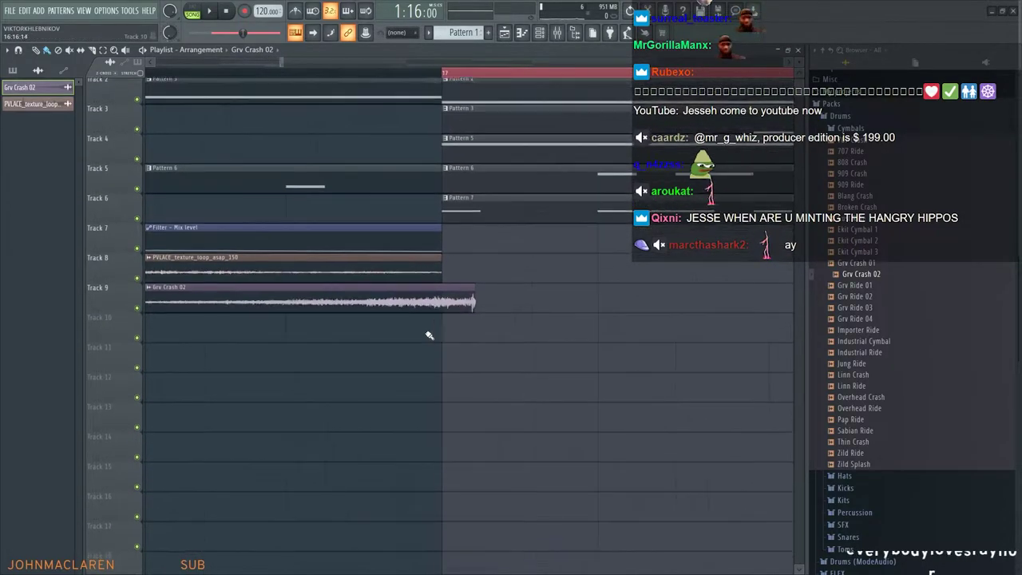
{"action": "scroll", "coordinate": [386, 304], "scroll_direction": "down", "scroll_amount": 5}
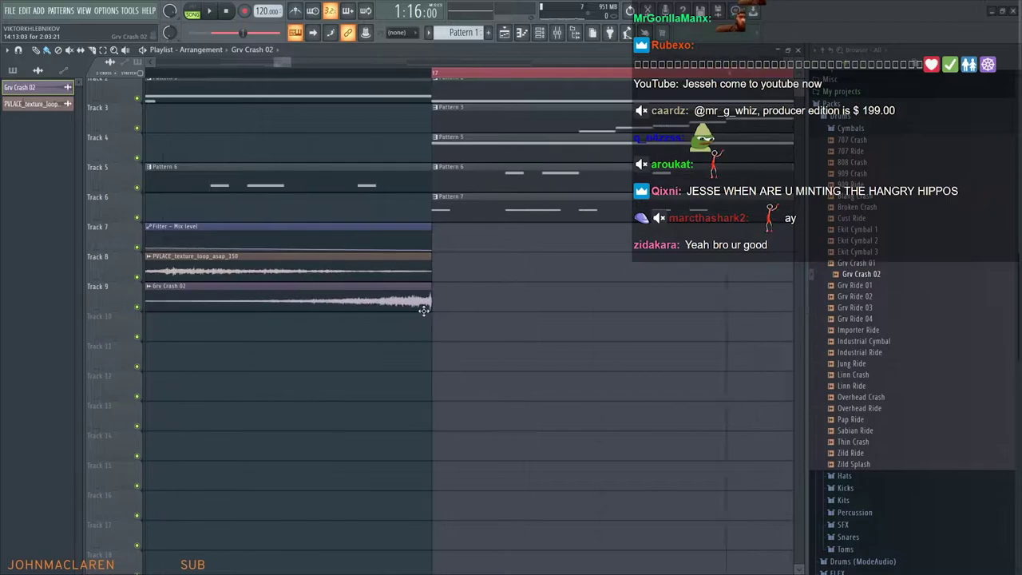
Start the time selection at the crash clip around bar 14 and play the transition into bar 17
{"action": "key", "text": "space"}
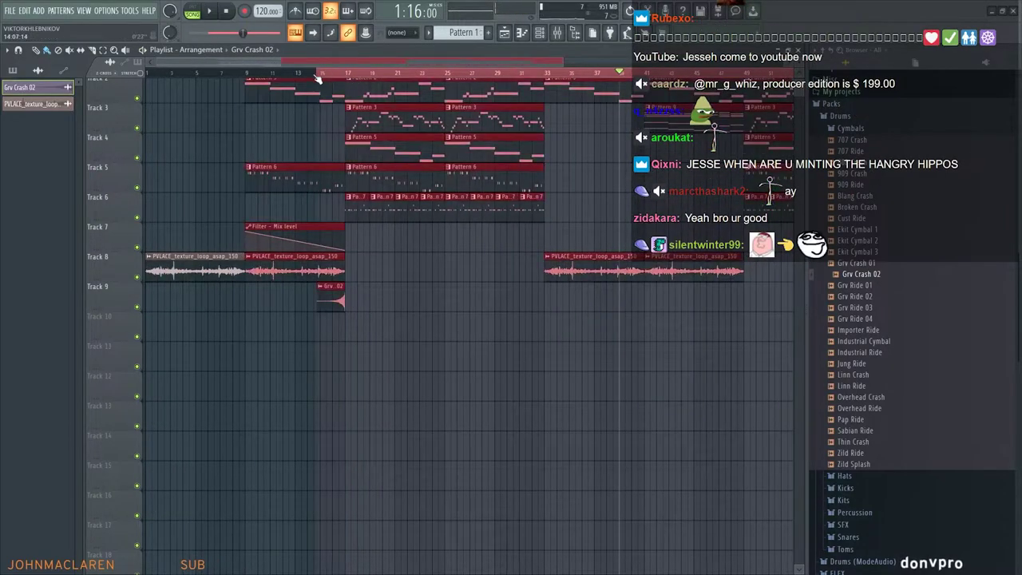
{"action": "left_click", "coordinate": [320, 73]}
{"action": "scroll", "coordinate": [395, 208], "scroll_direction": "up", "scroll_amount": 2}
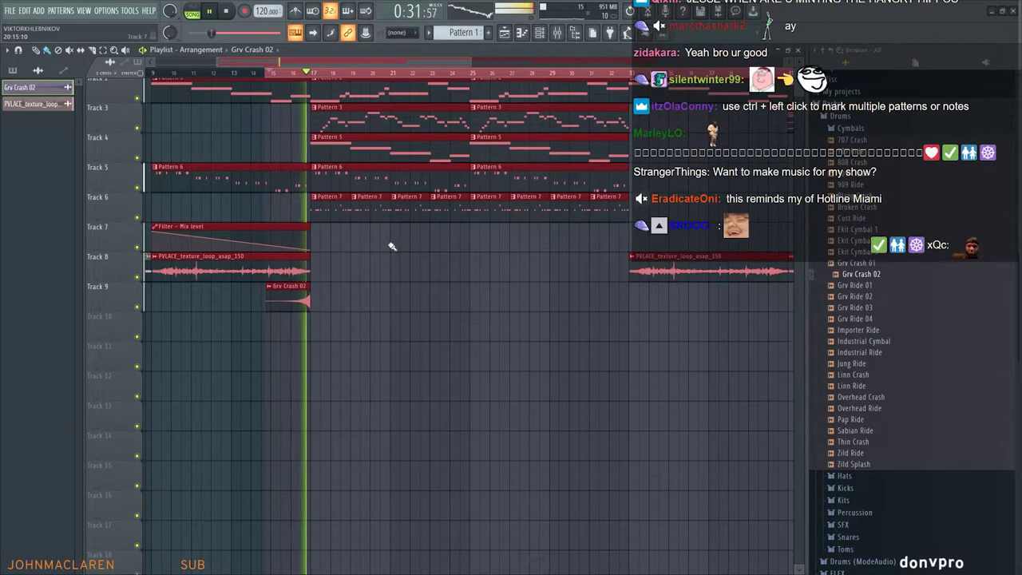
{"action": "key", "text": "space"}
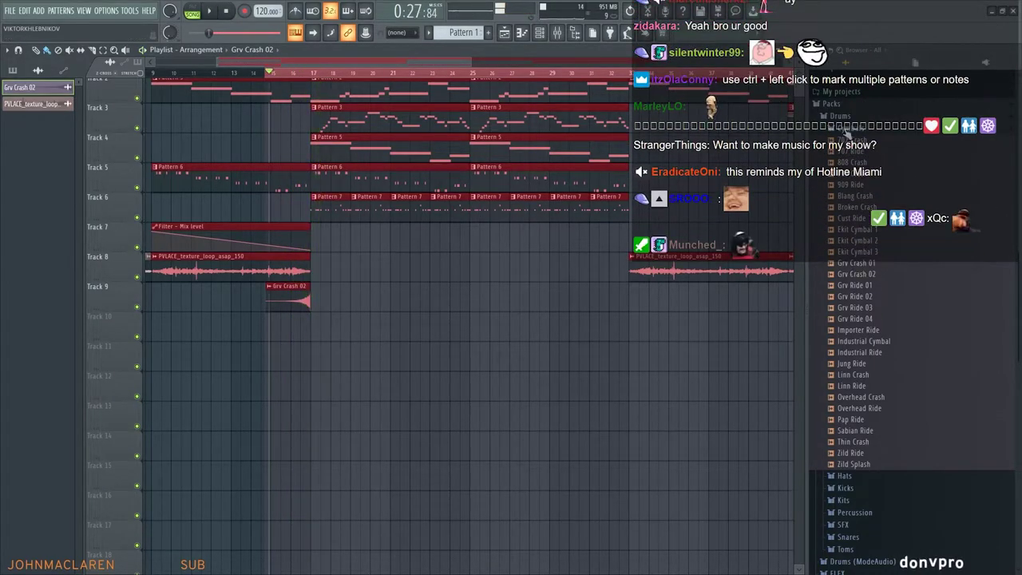
Audition samples in the Risers pack and place Riser Gathering on Track 11 around bar 20
{"action": "left_click", "coordinate": [848, 130]}
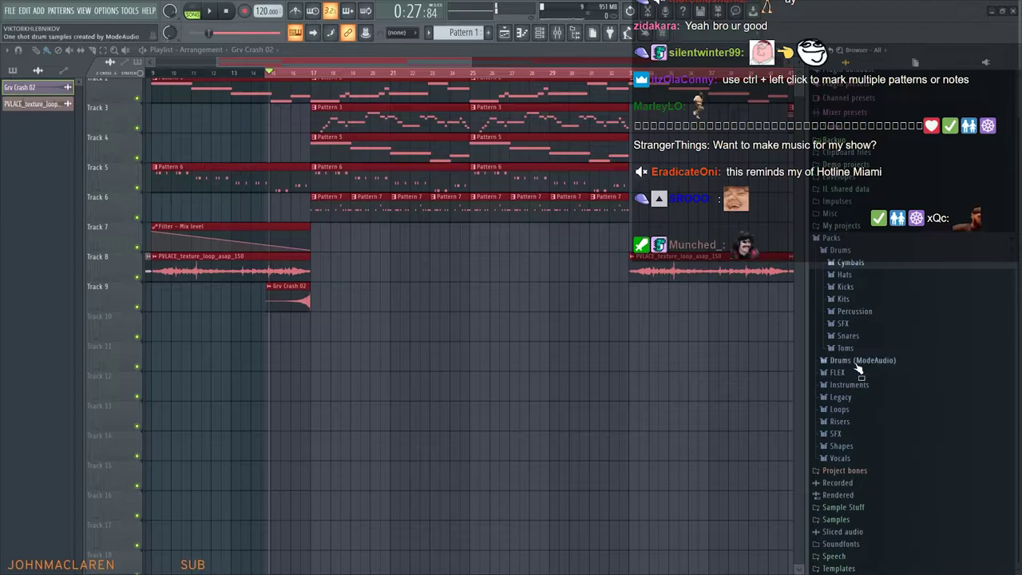
{"action": "left_click", "coordinate": [847, 422]}
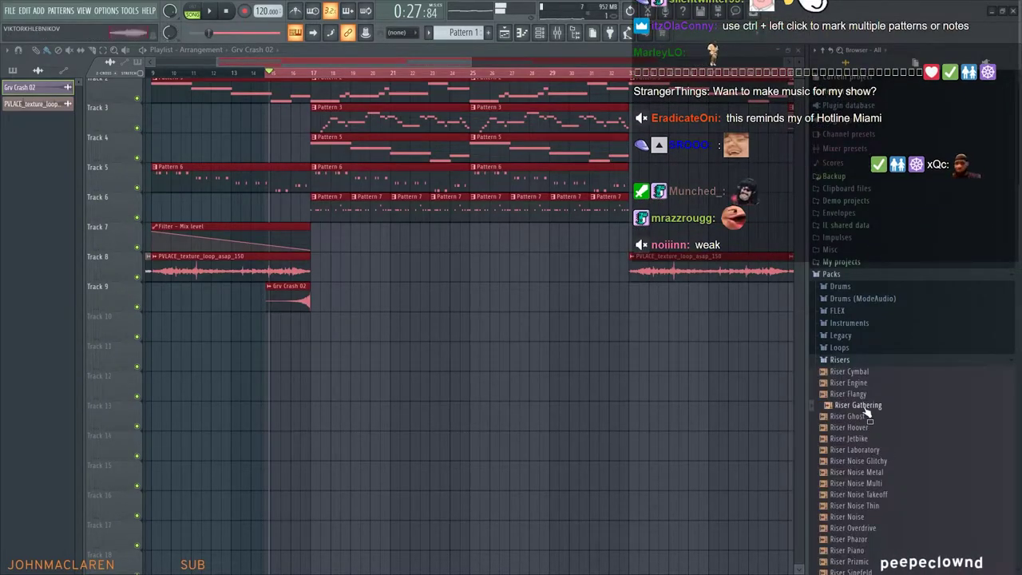
{"action": "scroll", "coordinate": [869, 476], "scroll_direction": "down", "scroll_amount": 4}
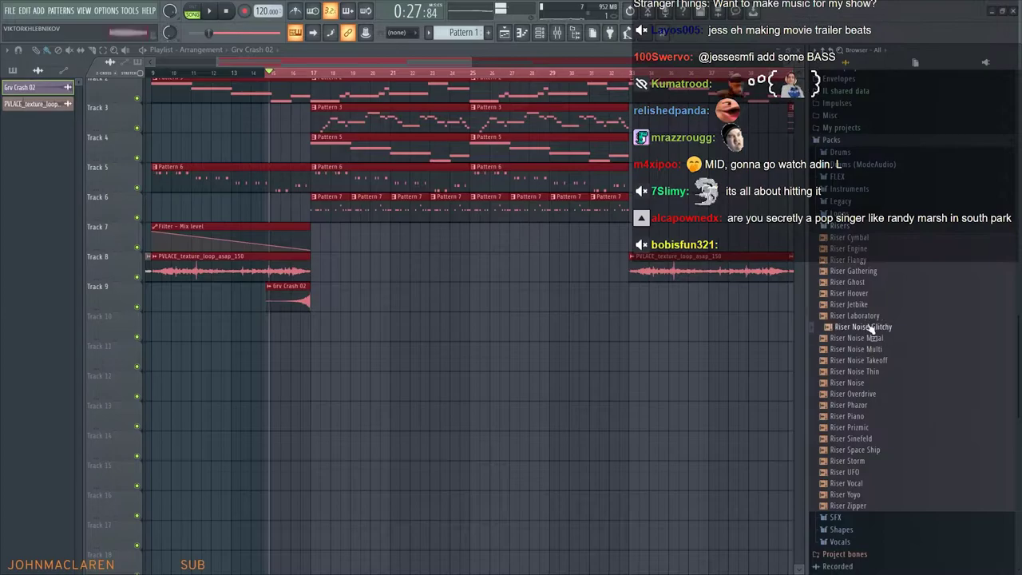
{"action": "left_click_drag", "start_coordinate": [861, 281], "coordinate": [365, 363]}
Increase the Riser Gathering sample's fade-in, adjust its time-stretching pitch and lower its channel volume
{"action": "left_click_drag", "start_coordinate": [290, 313], "coordinate": [290, 271]}
{"action": "left_click_drag", "start_coordinate": [239, 227], "coordinate": [240, 233]}
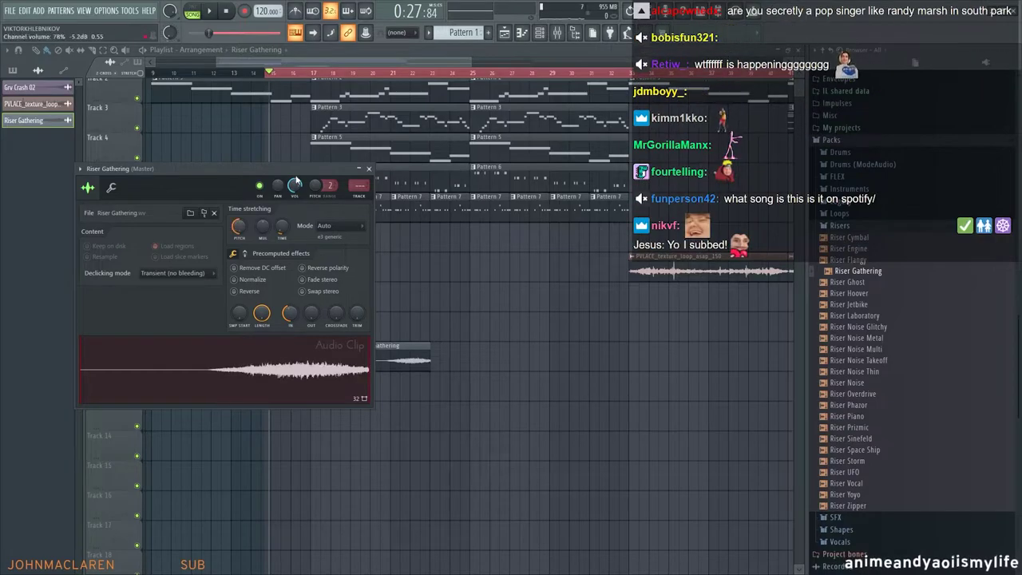
{"action": "left_click_drag", "start_coordinate": [294, 183], "coordinate": [304, 228]}
{"action": "left_click", "coordinate": [377, 209]}
Move the Riser Gathering clip to Track 10, spanning bars 13 to 17 so it ends with the reversed crash
{"action": "scroll", "coordinate": [418, 294], "scroll_direction": "up", "scroll_amount": 4}
{"action": "middle_click", "coordinate": [363, 368]}
{"action": "left_click_drag", "start_coordinate": [538, 345], "coordinate": [272, 319]}
{"action": "scroll", "coordinate": [360, 321], "scroll_direction": "up", "scroll_amount": 5}
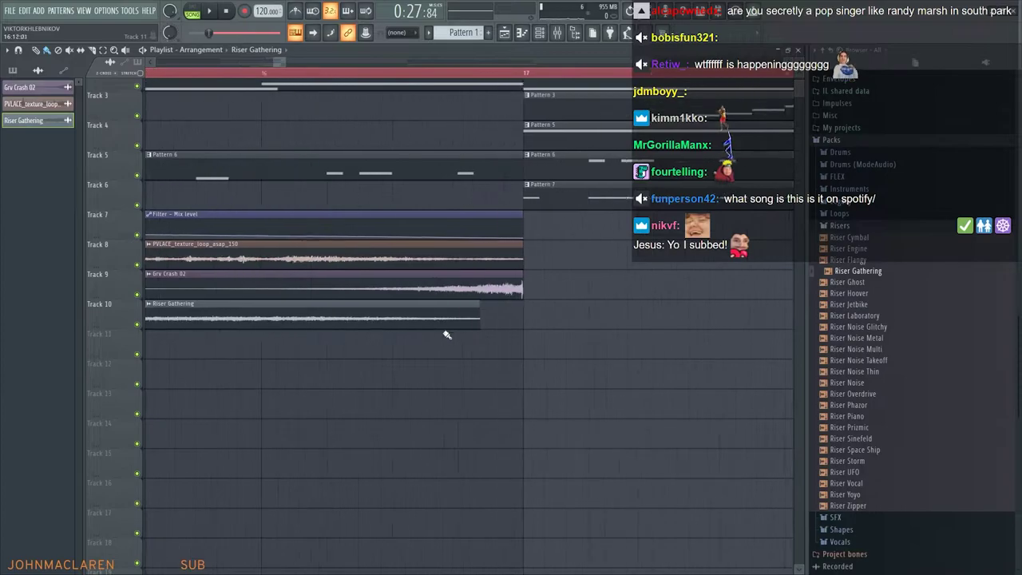
{"action": "scroll", "coordinate": [515, 329], "scroll_direction": "up", "scroll_amount": 2}
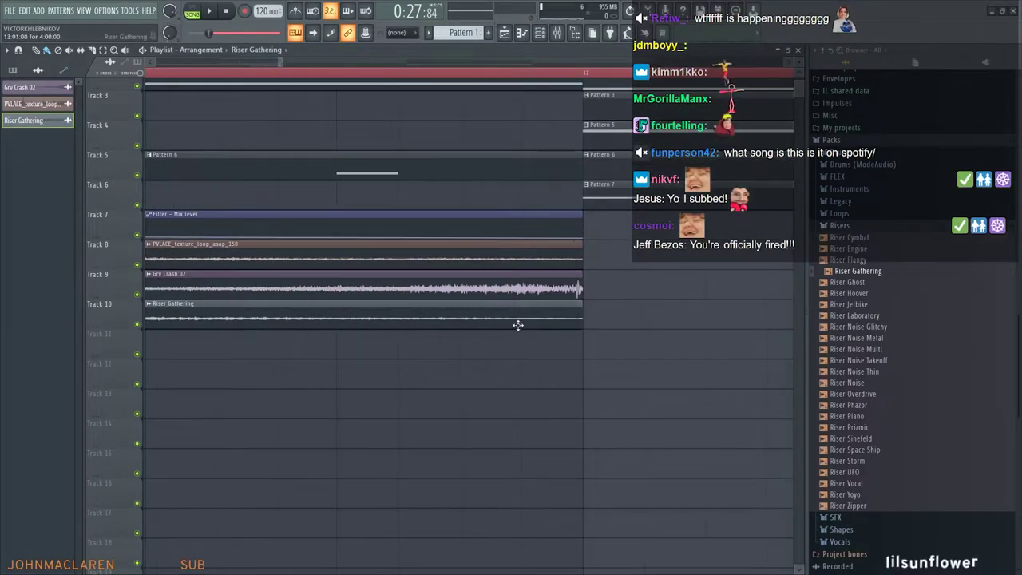
Copy the Grv Crash 02 and Riser Gathering clips on Tracks 9 and 10 so the copies end at bar 33
{"action": "scroll", "coordinate": [511, 323], "scroll_direction": "down", "scroll_amount": 6}
{"action": "left_click", "coordinate": [103, 51]}
{"action": "left_click_drag", "start_coordinate": [421, 359], "coordinate": [350, 286]}
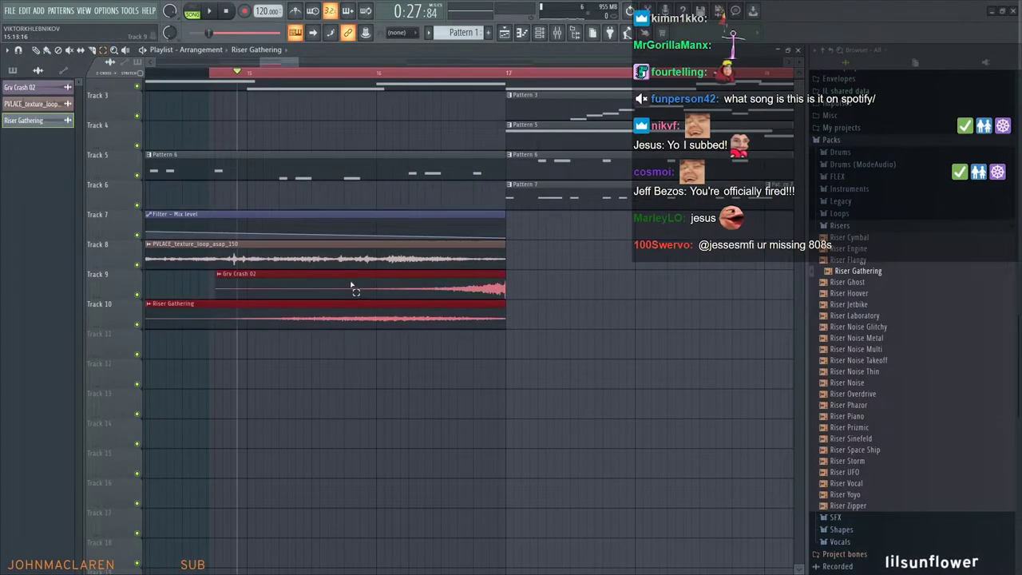
{"action": "scroll", "coordinate": [551, 284], "scroll_direction": "down", "scroll_amount": 8}
{"action": "left_click", "coordinate": [48, 51]}
{"action": "scroll", "coordinate": [242, 189], "scroll_direction": "left", "scroll_amount": 2}
{"action": "left_click_drag", "start_coordinate": [172, 297], "coordinate": [416, 298]}
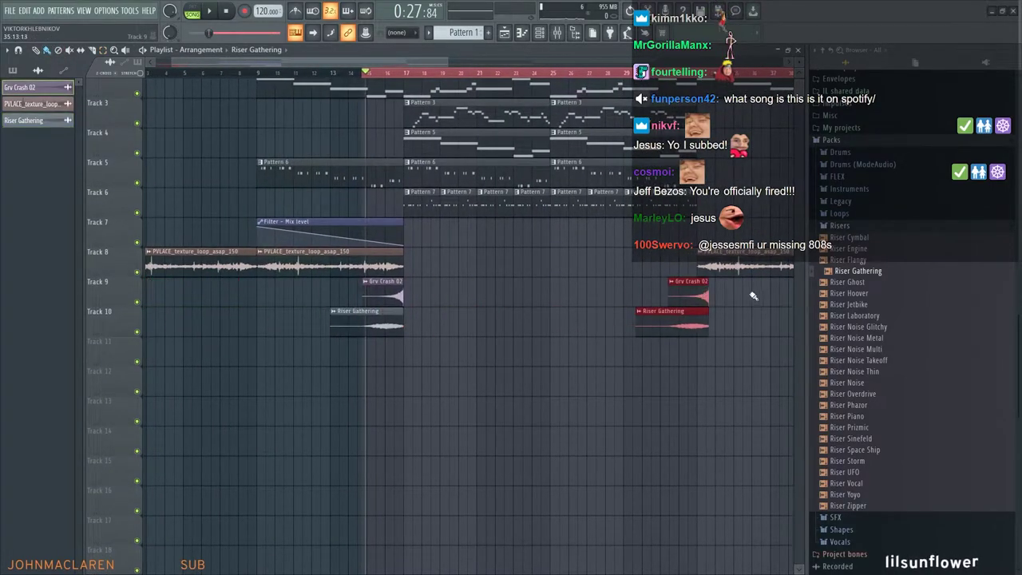
{"action": "scroll", "coordinate": [745, 296], "scroll_direction": "up", "scroll_amount": 10}
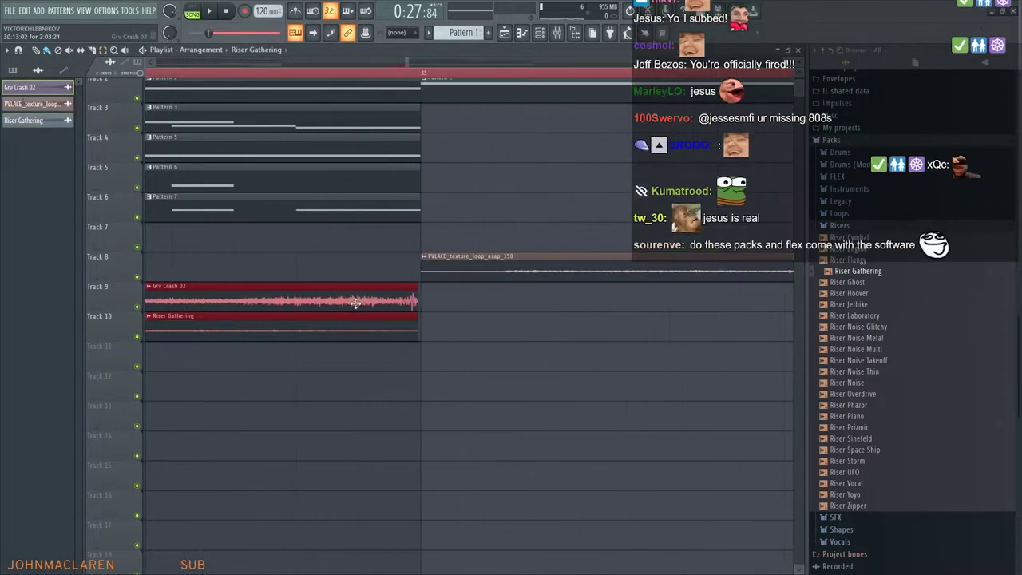
{"action": "scroll", "coordinate": [355, 303], "scroll_direction": "down", "scroll_amount": 10}
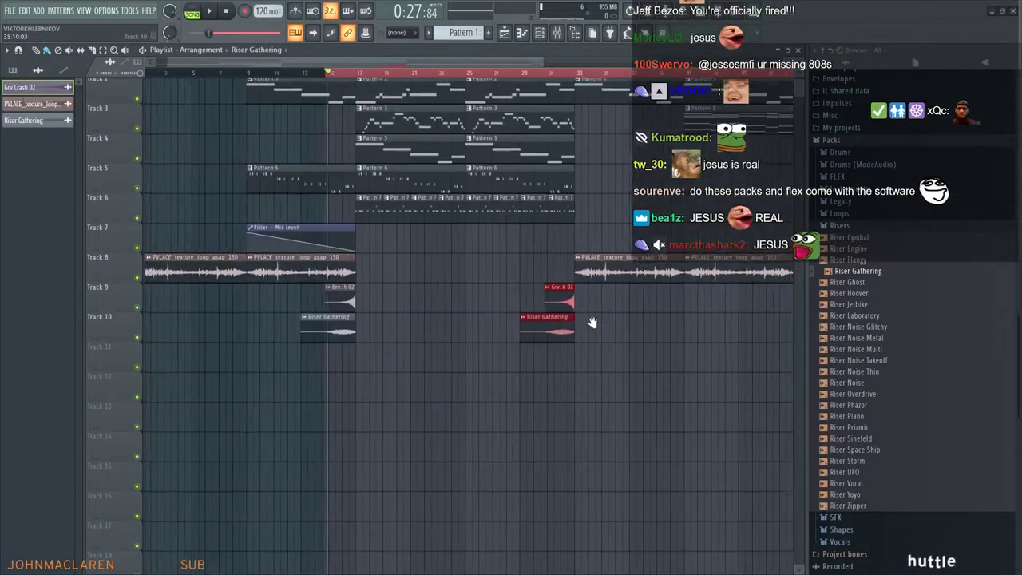
Paste another pair of Grv Crash 02 and Riser Gathering clips on Tracks 9 and 10, ending at bar 49
{"action": "left_click_drag", "start_coordinate": [603, 320], "coordinate": [400, 336]}
{"action": "key", "text": "ctrl+v"}
{"action": "left_click_drag", "start_coordinate": [185, 312], "coordinate": [562, 312]}
{"action": "scroll", "coordinate": [603, 331], "scroll_direction": "up", "scroll_amount": 2}
{"action": "scroll", "coordinate": [392, 330], "scroll_direction": "up", "scroll_amount": 6}
{"action": "scroll", "coordinate": [383, 319], "scroll_direction": "down", "scroll_amount": 2}
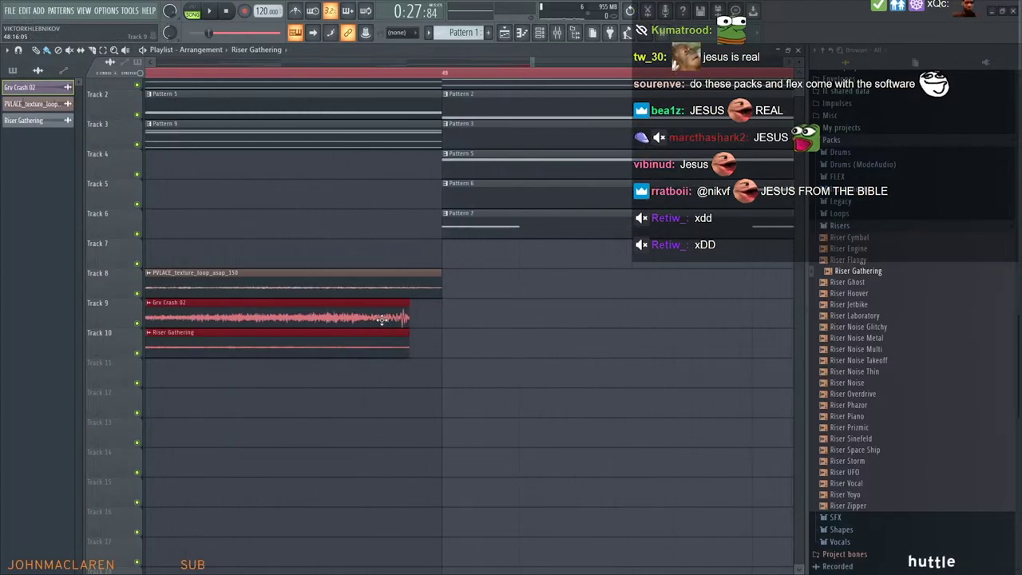
{"action": "scroll", "coordinate": [414, 317], "scroll_direction": "down", "scroll_amount": 8}
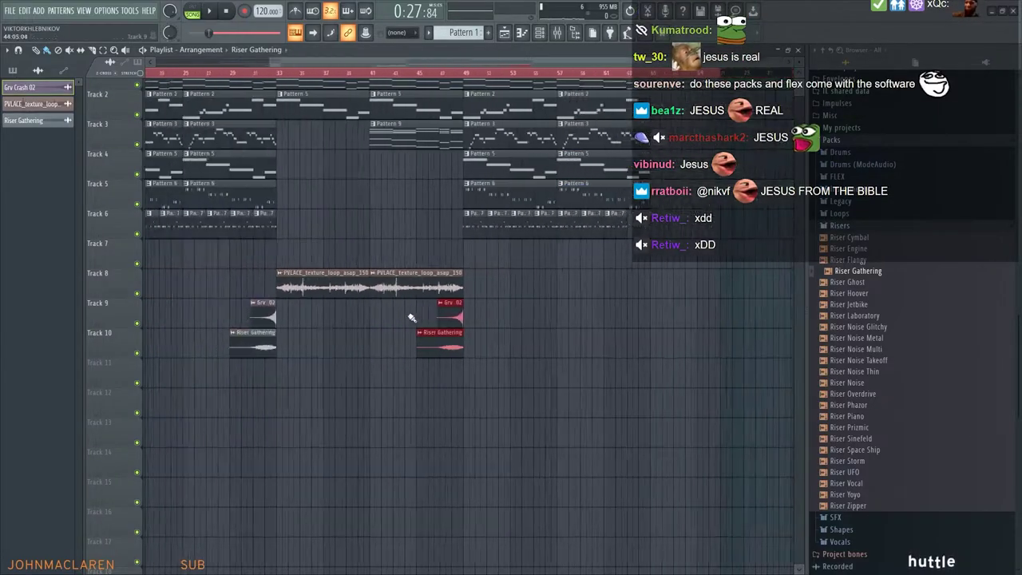
Play the whole arrangement from the beginning with no clips selected
{"action": "key", "text": "ctrl+a"}
{"action": "scroll", "coordinate": [281, 133], "scroll_direction": "up", "scroll_amount": 1}
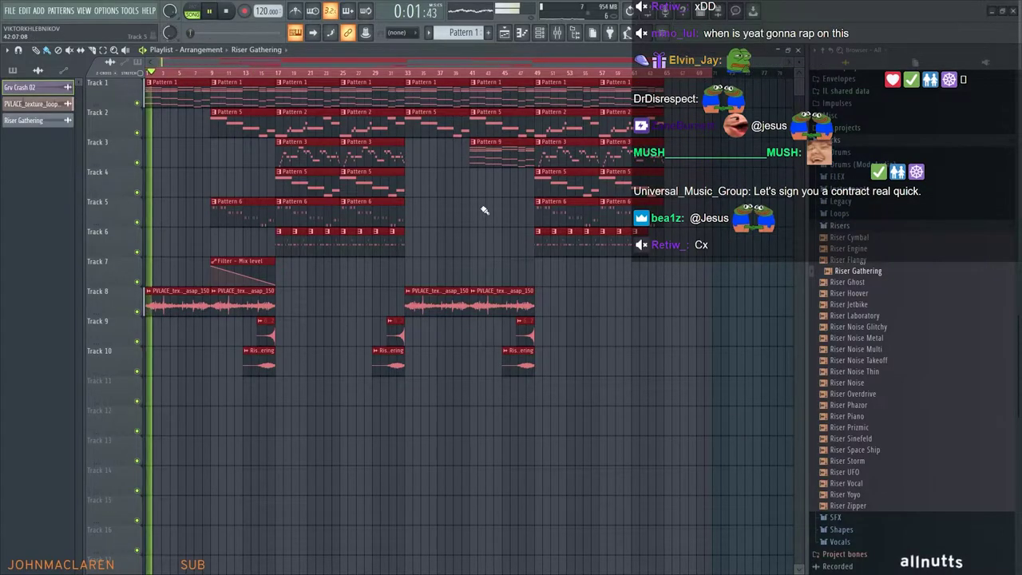
{"action": "key", "text": "ctrl+d"}
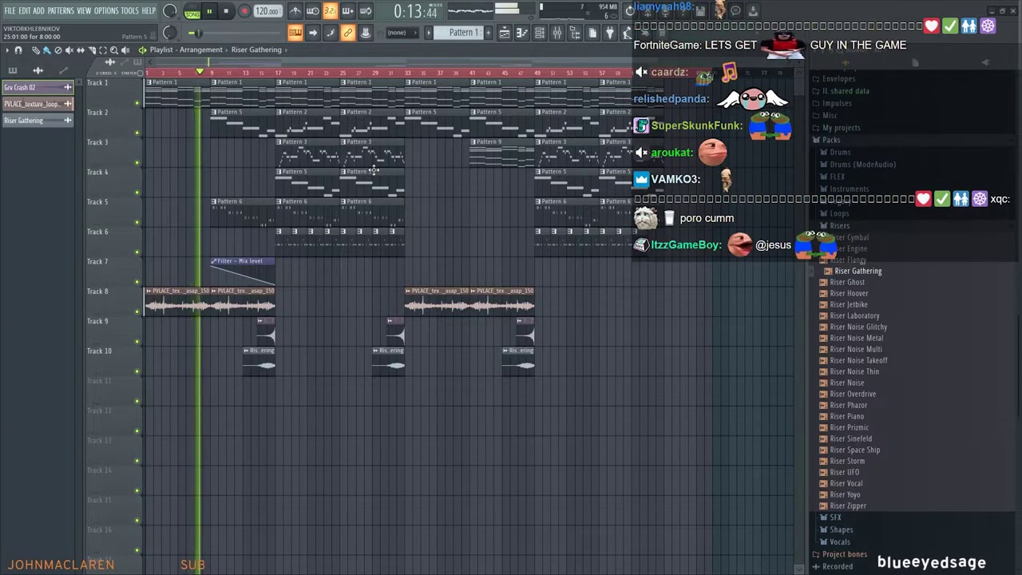
Copy the Pattern 6 and Filter - Mix level clips at bar 9 to bar 41 on Tracks 5 and 7
{"action": "left_click", "coordinate": [105, 50]}
{"action": "left_click_drag", "start_coordinate": [188, 177], "coordinate": [235, 272]}
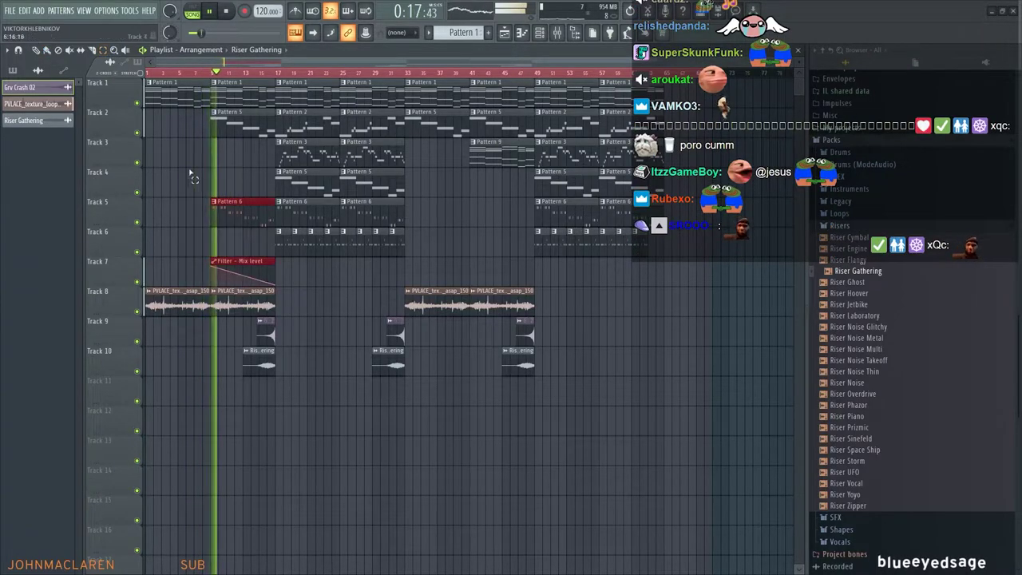
{"action": "left_click", "coordinate": [57, 52]}
{"action": "key", "text": "ctrl+v"}
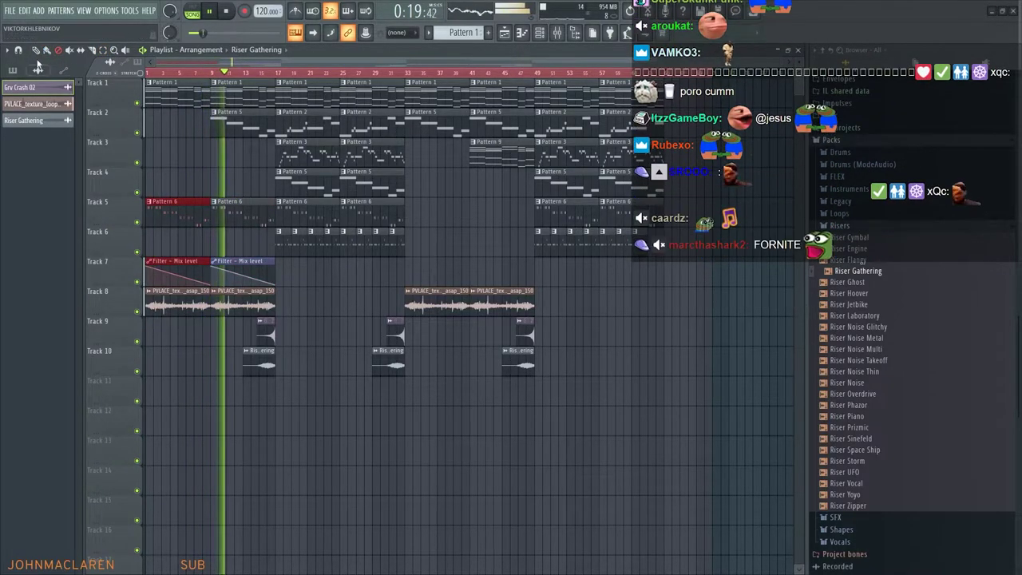
{"action": "left_click_drag", "start_coordinate": [166, 210], "coordinate": [340, 218]}
{"action": "scroll", "coordinate": [479, 230], "scroll_direction": "up", "scroll_amount": 6}
{"action": "scroll", "coordinate": [437, 244], "scroll_direction": "up", "scroll_amount": 3}
{"action": "scroll", "coordinate": [399, 243], "scroll_direction": "up", "scroll_amount": 4}
{"action": "left_click", "coordinate": [343, 241], "text": "ctrl"}
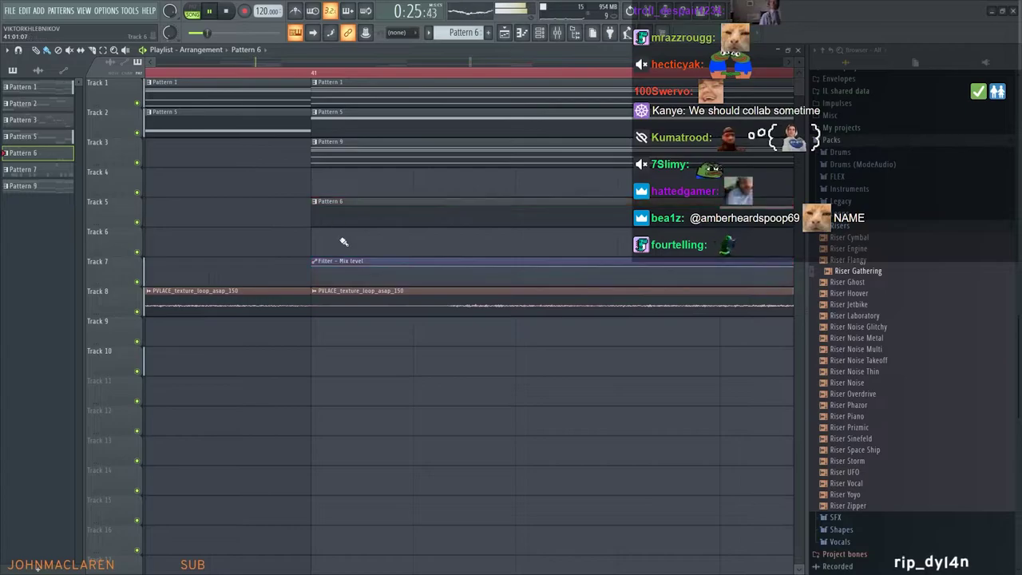
Add a Pattern 7 clip on Track 6 at bar 63 to fill out the final section
{"action": "scroll", "coordinate": [347, 239], "scroll_direction": "down", "scroll_amount": 12}
{"action": "scroll", "coordinate": [349, 242], "scroll_direction": "down", "scroll_amount": 1}
{"action": "left_click_drag", "start_coordinate": [348, 242], "coordinate": [196, 269]}
{"action": "left_click_drag", "start_coordinate": [434, 267], "coordinate": [279, 274]}
{"action": "scroll", "coordinate": [541, 253], "scroll_direction": "up", "scroll_amount": 5}
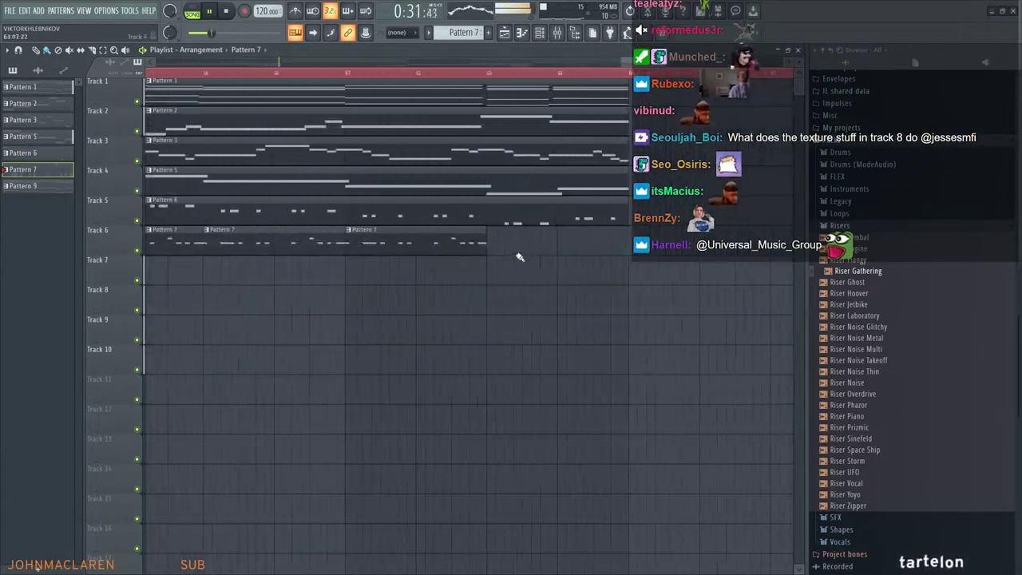
{"action": "left_click", "coordinate": [495, 248]}
{"action": "scroll", "coordinate": [497, 249], "scroll_direction": "up", "scroll_amount": 5}
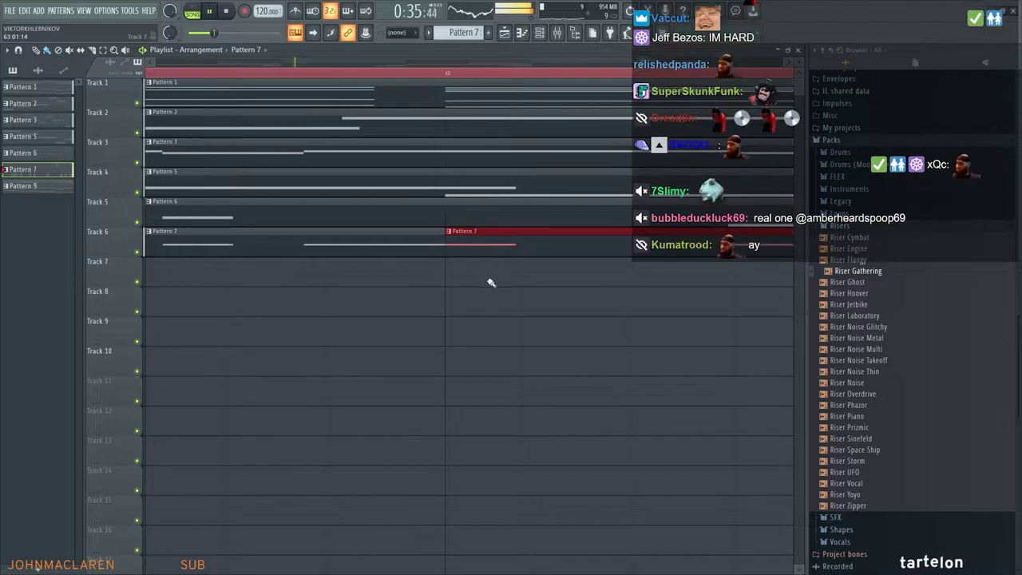
{"action": "scroll", "coordinate": [431, 295], "scroll_direction": "down", "scroll_amount": 5}
Lower the AW hi-hat channel's volume to 44% in the channel rack
{"action": "left_click_drag", "start_coordinate": [406, 296], "coordinate": [602, 301]}
{"action": "left_click_drag", "start_coordinate": [331, 252], "coordinate": [639, 260]}
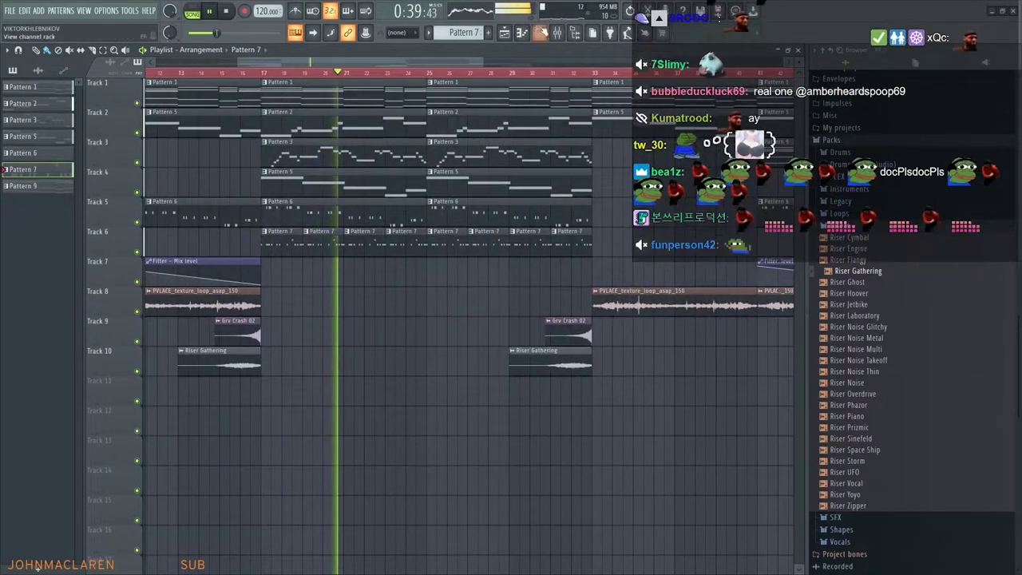
{"action": "key", "text": "F6"}
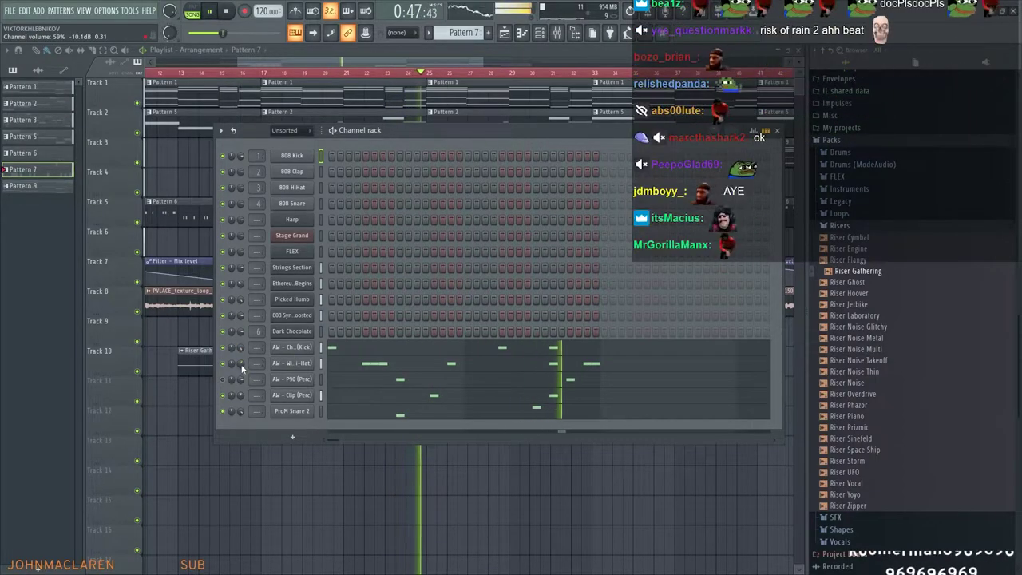
{"action": "left_click_drag", "start_coordinate": [240, 364], "coordinate": [240, 367]}
{"action": "scroll", "coordinate": [231, 348], "scroll_direction": "down", "scroll_amount": 1}
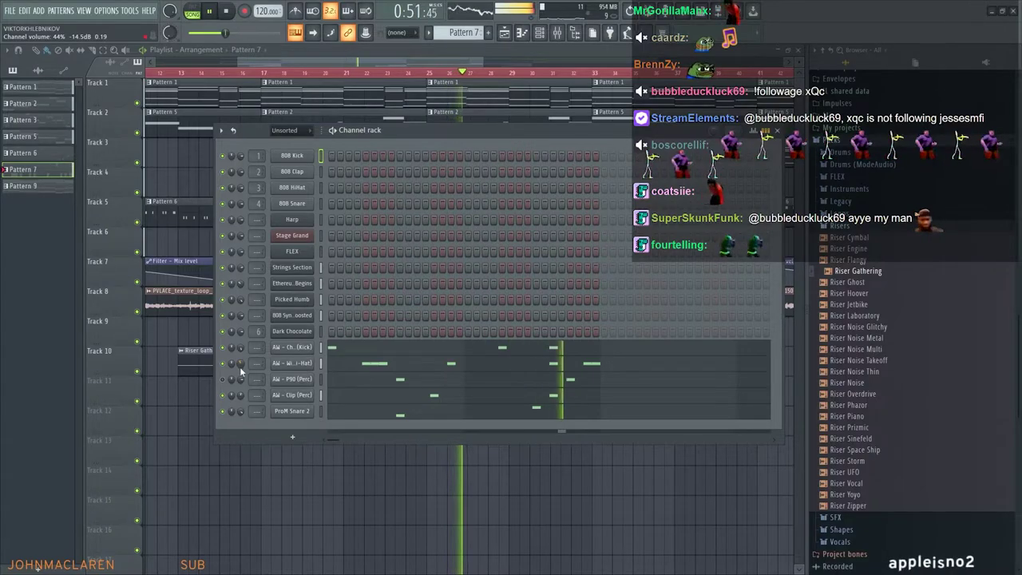
{"action": "key", "text": "F6"}
Set the Riser Gathering sample's channel volume to 28%
{"action": "scroll", "coordinate": [473, 203], "scroll_direction": "right", "scroll_amount": 4}
{"action": "scroll", "coordinate": [474, 203], "scroll_direction": "down", "scroll_amount": 1}
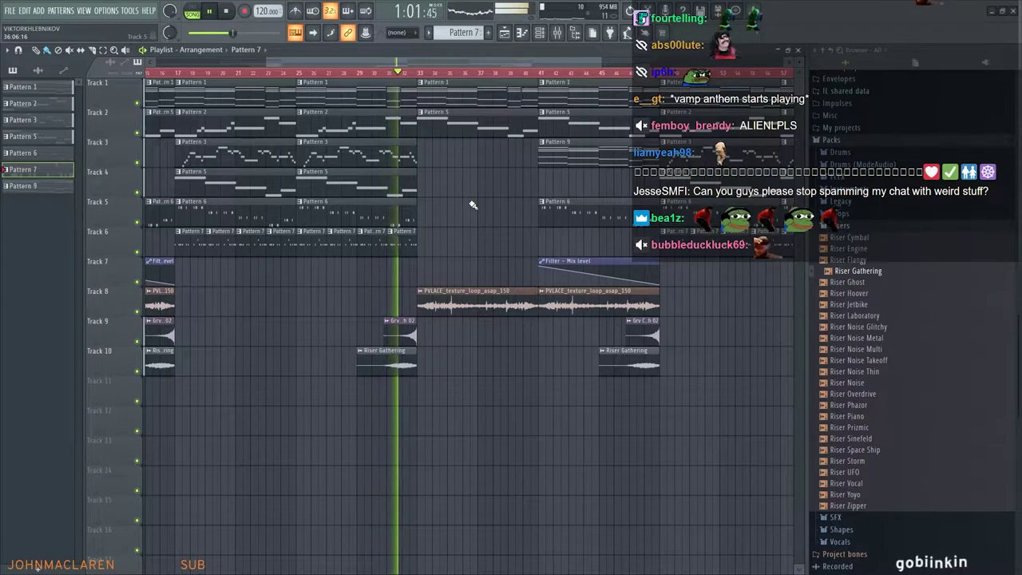
{"action": "double_click", "coordinate": [368, 357]}
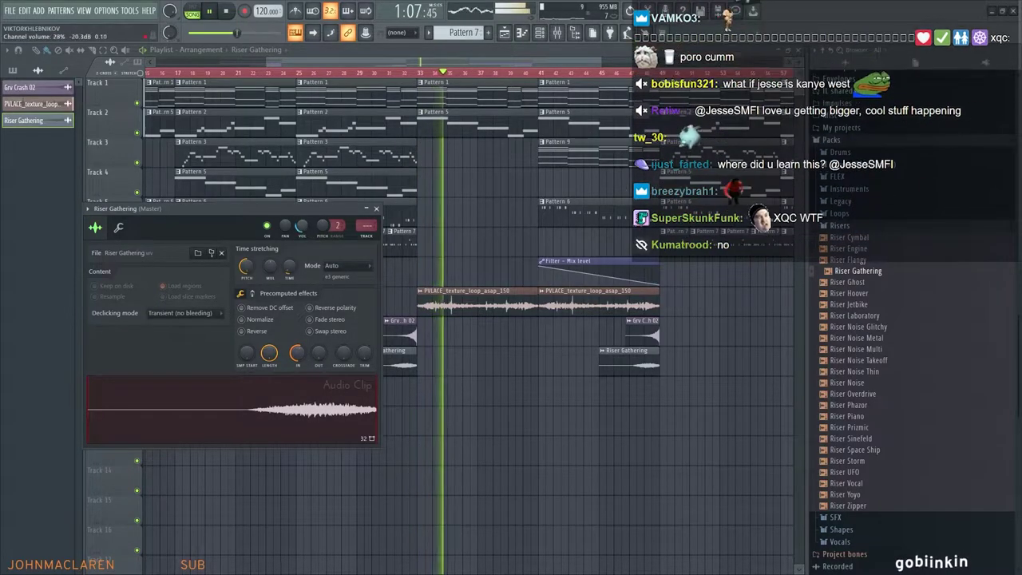
{"action": "left_click", "coordinate": [379, 210]}
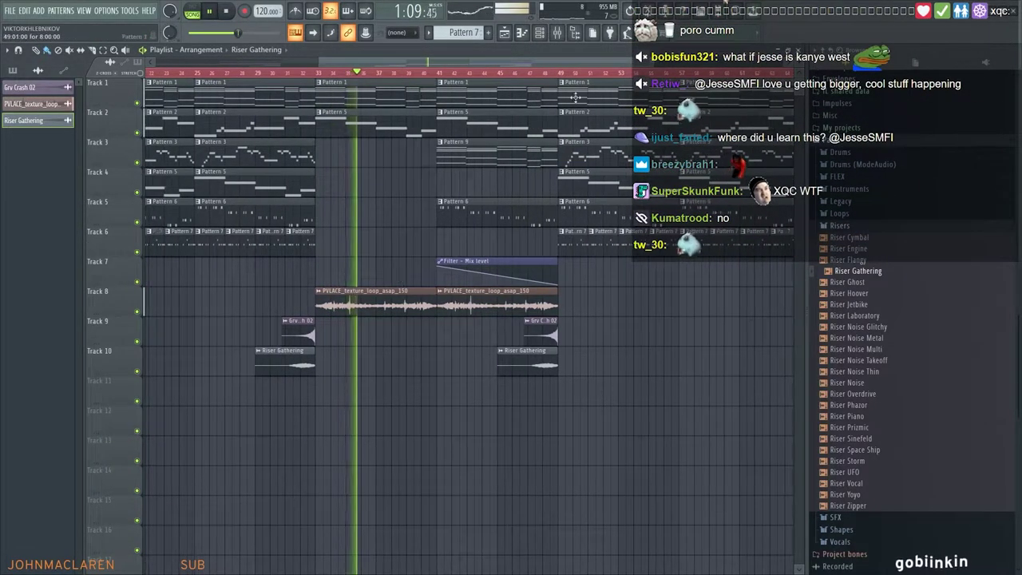
Load the EffectRack plugin into the first effect slot of mixer track Insert 7
{"action": "left_click", "coordinate": [559, 36]}
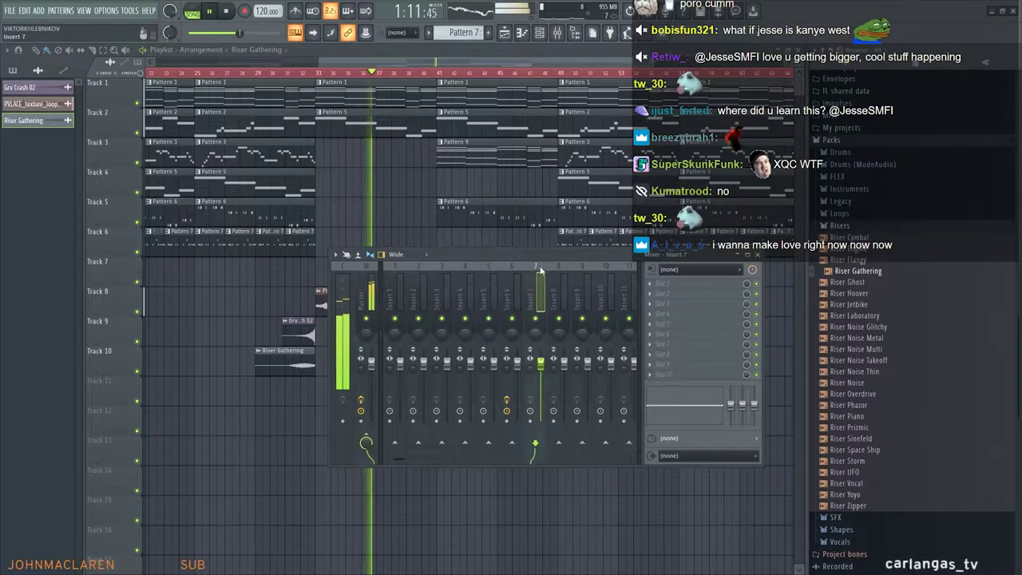
{"action": "left_click", "coordinate": [670, 284]}
{"action": "left_click", "coordinate": [798, 22]}
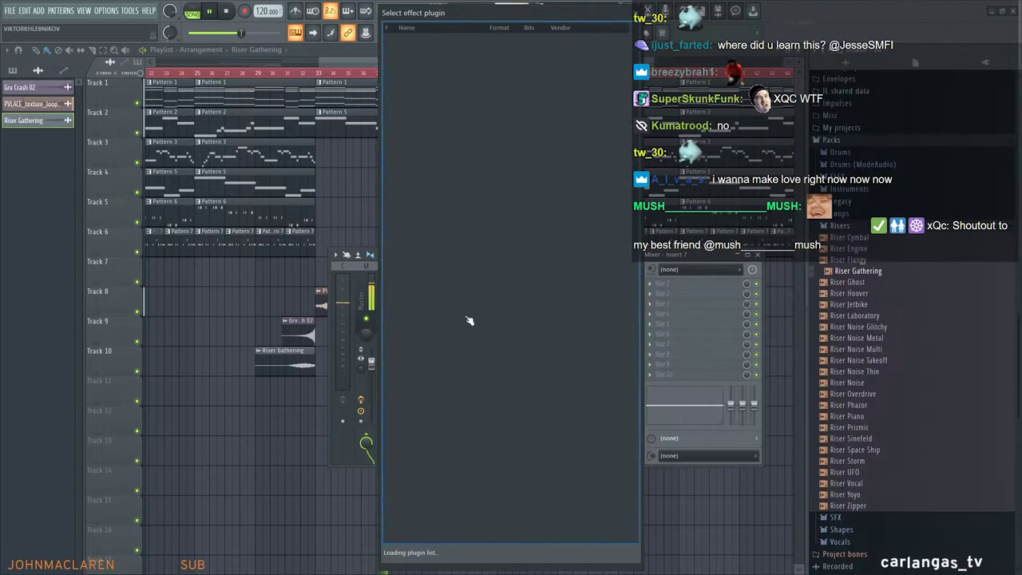
{"action": "type", "text": "effect"}
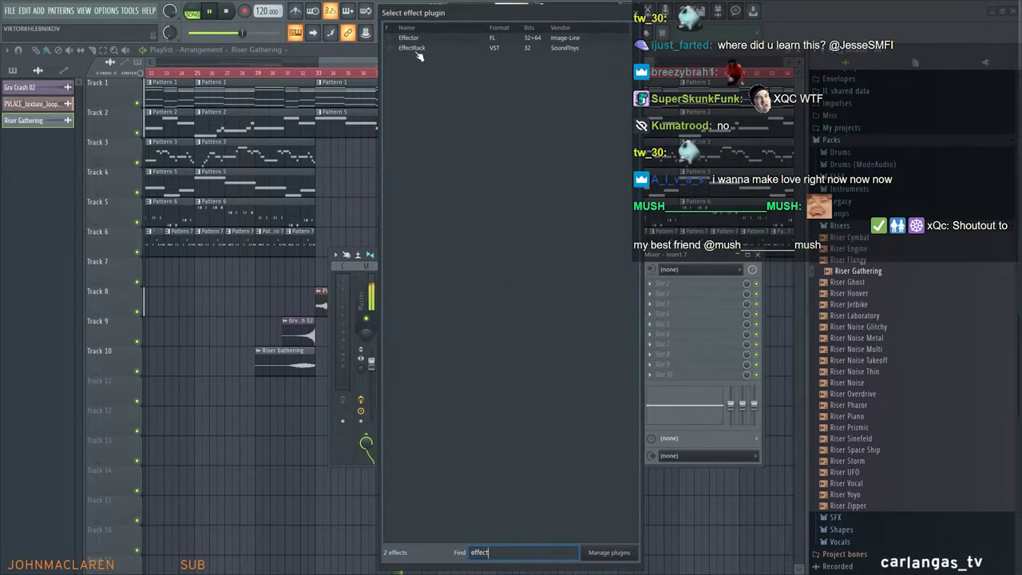
{"action": "double_click", "coordinate": [416, 48]}
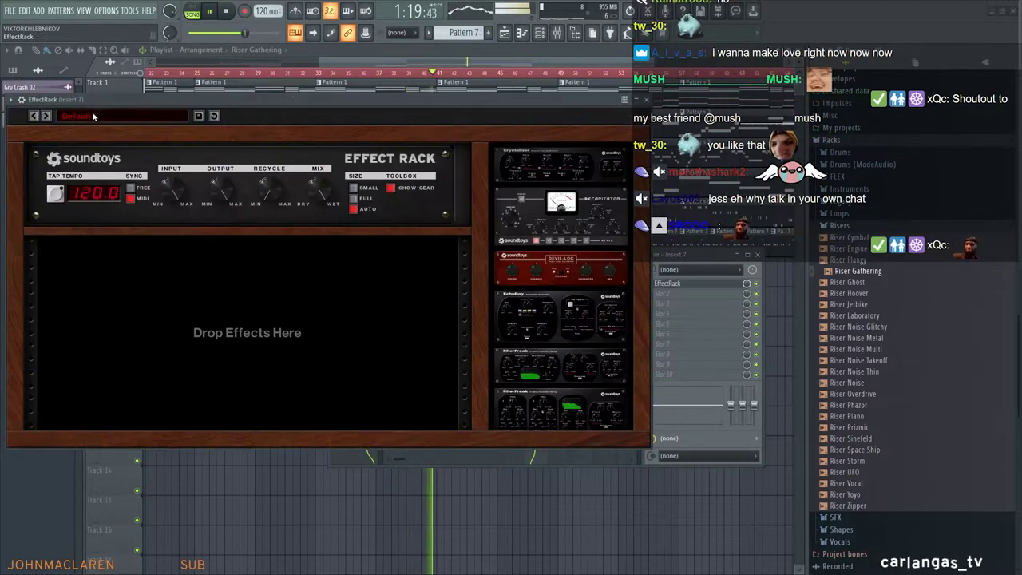
Apply the Large Lush Verb preset from 01 Basics to EffectRack and put the plugin and mixer away
{"action": "left_click", "coordinate": [92, 116]}
{"action": "mouse_move", "coordinate": [112, 114]}
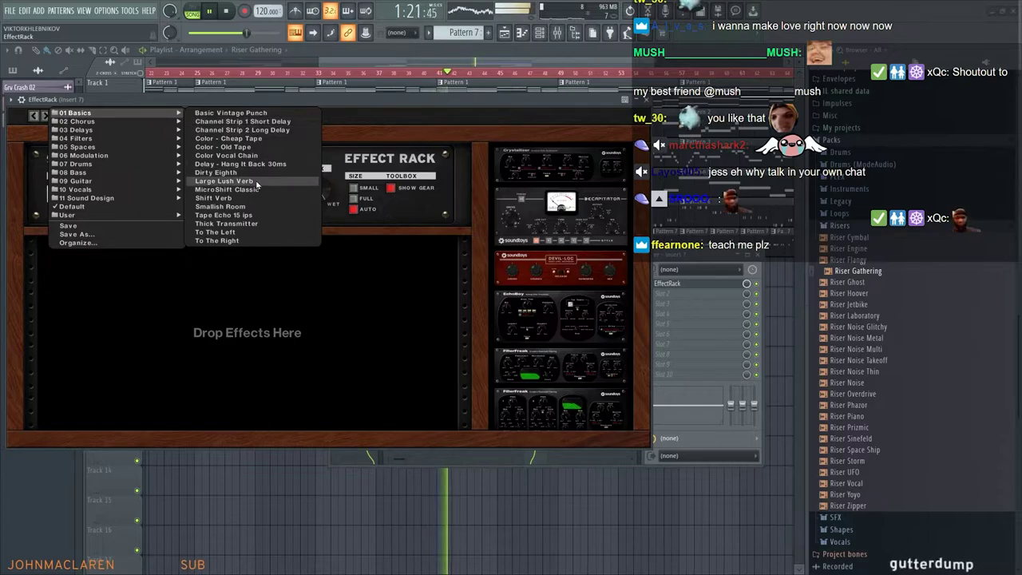
{"action": "left_click", "coordinate": [256, 184]}
{"action": "key", "text": "Escape"}
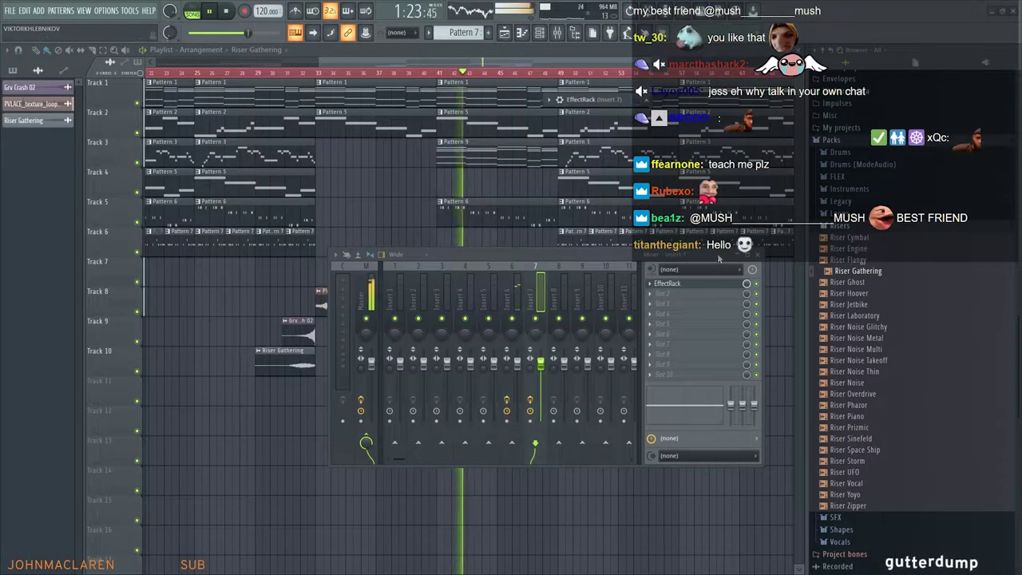
{"action": "left_click", "coordinate": [736, 254]}
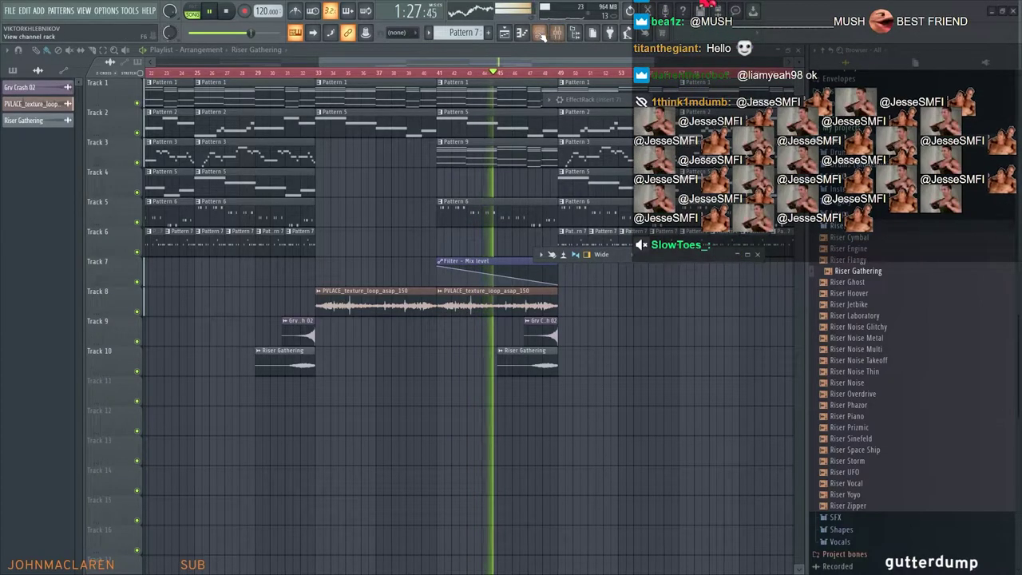
Route the AW - Clip (Perc) and ProM Snare 2 channels to mixer track 7 in the channel rack
{"action": "key", "text": "F6"}
{"action": "scroll", "coordinate": [303, 132], "scroll_direction": "down", "scroll_amount": 1}
{"action": "scroll", "coordinate": [304, 132], "scroll_direction": "up", "scroll_amount": 2}
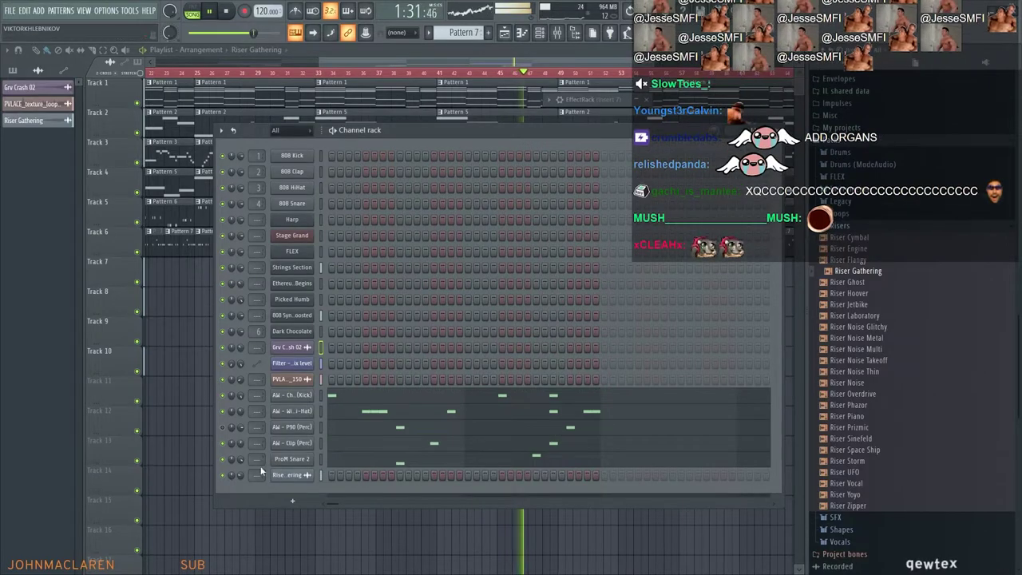
{"action": "scroll", "coordinate": [258, 458], "scroll_direction": "up", "scroll_amount": 8}
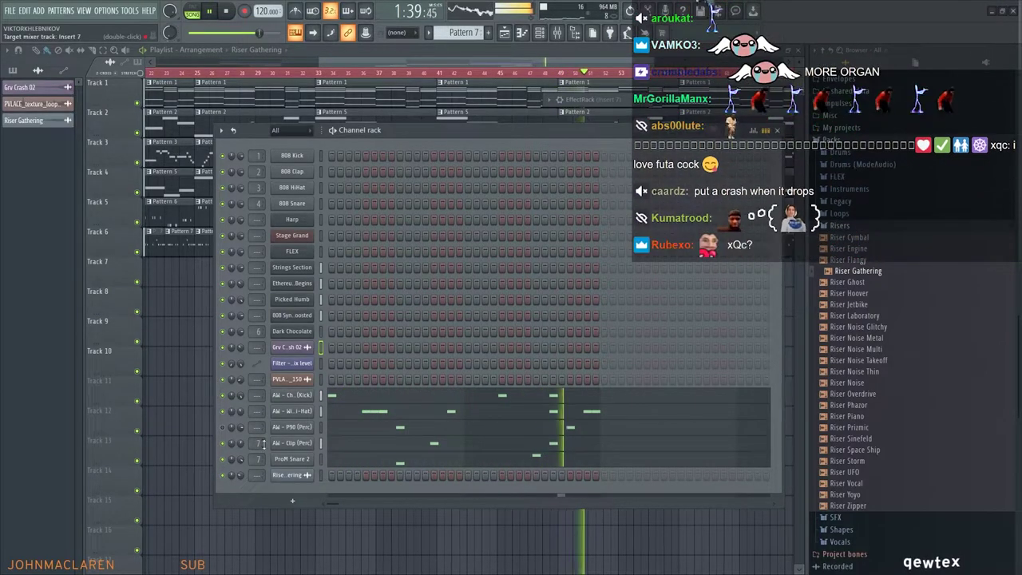
Lower the mid band of Insert 7's equalizer in the maximized mixer and return to the playlist
{"action": "left_click", "coordinate": [556, 32]}
{"action": "double_click", "coordinate": [676, 256]}
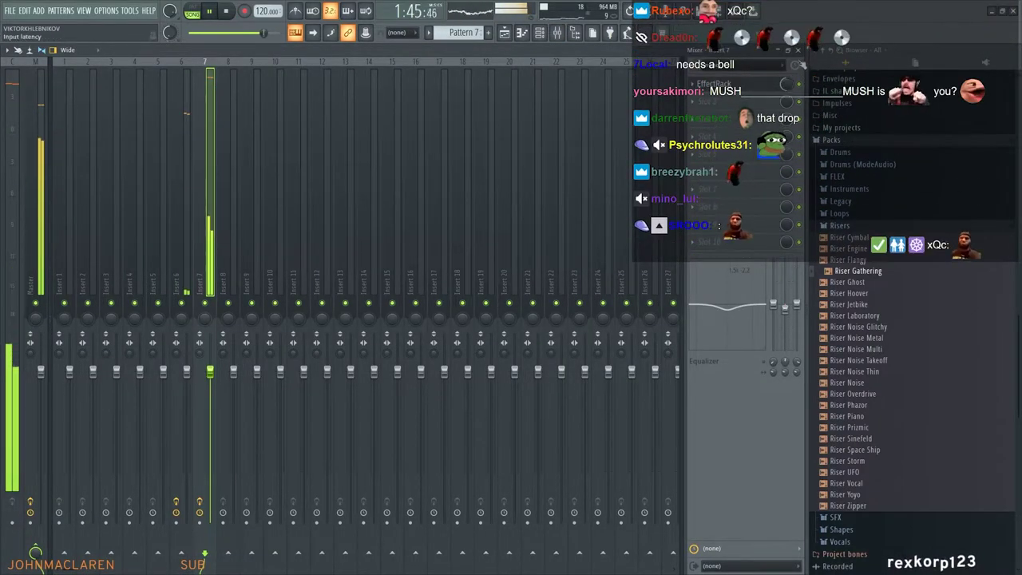
{"action": "key", "text": "F9"}
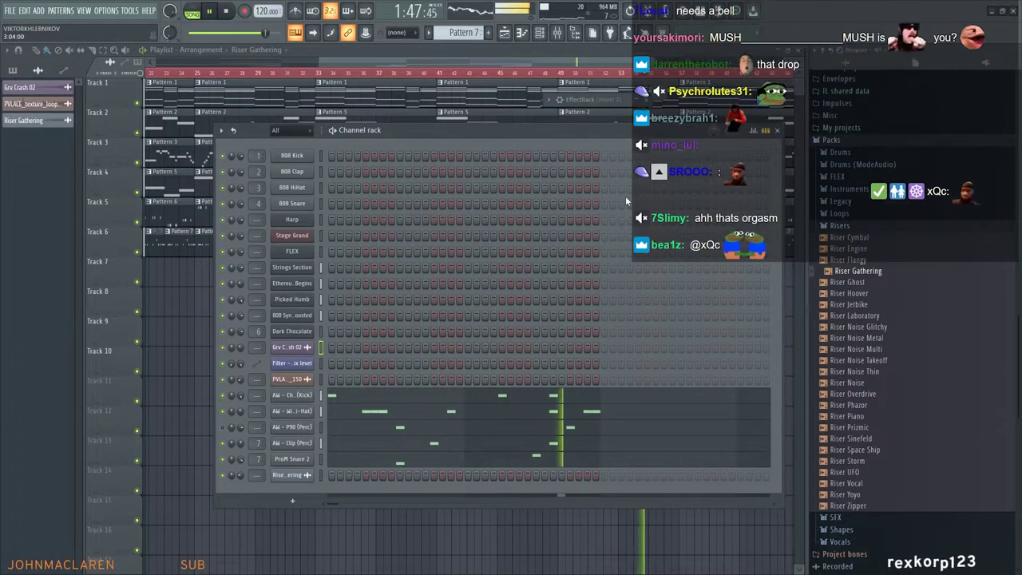
{"action": "left_click", "coordinate": [777, 131]}
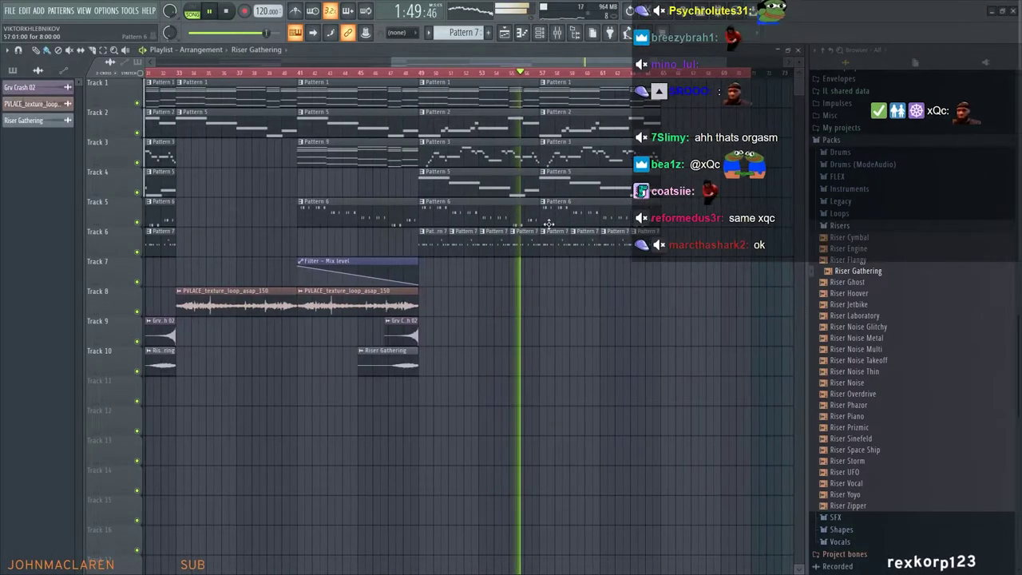
Check the channel rack and Insert 7's effects in the mixer, and play the arrangement on from around bar 57
{"action": "left_click", "coordinate": [546, 43]}
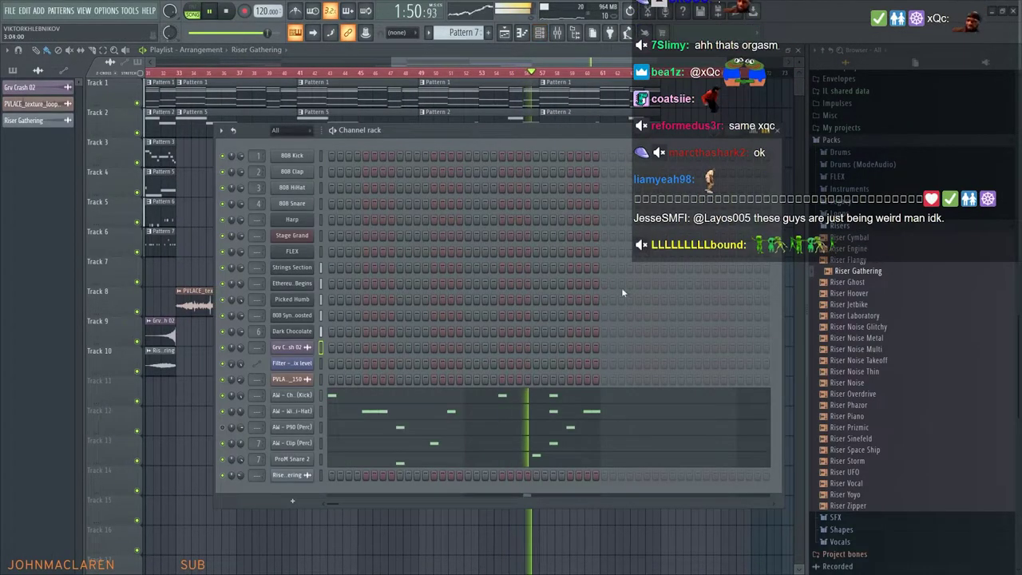
{"action": "left_click", "coordinate": [556, 34]}
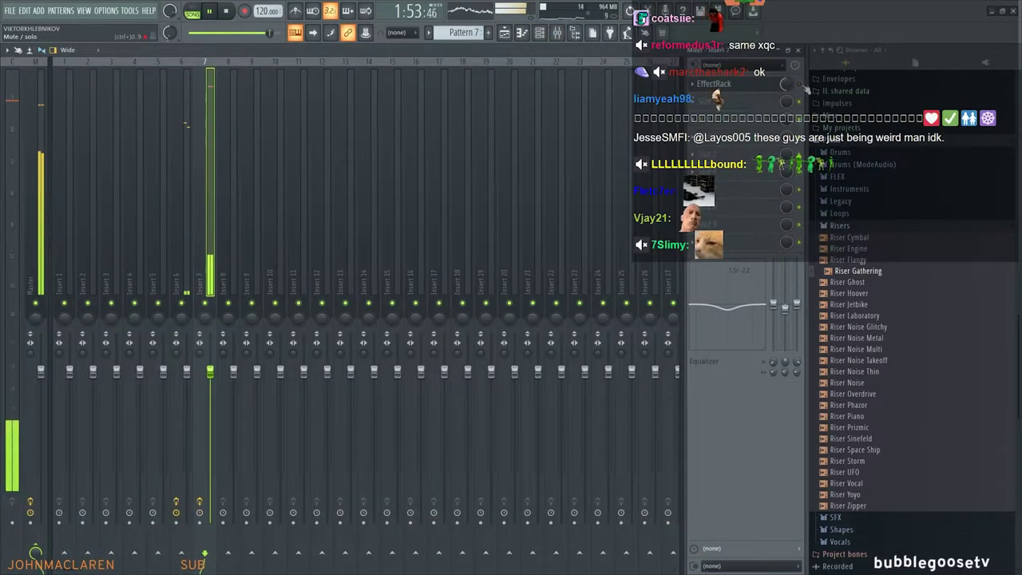
{"action": "left_click", "coordinate": [541, 35]}
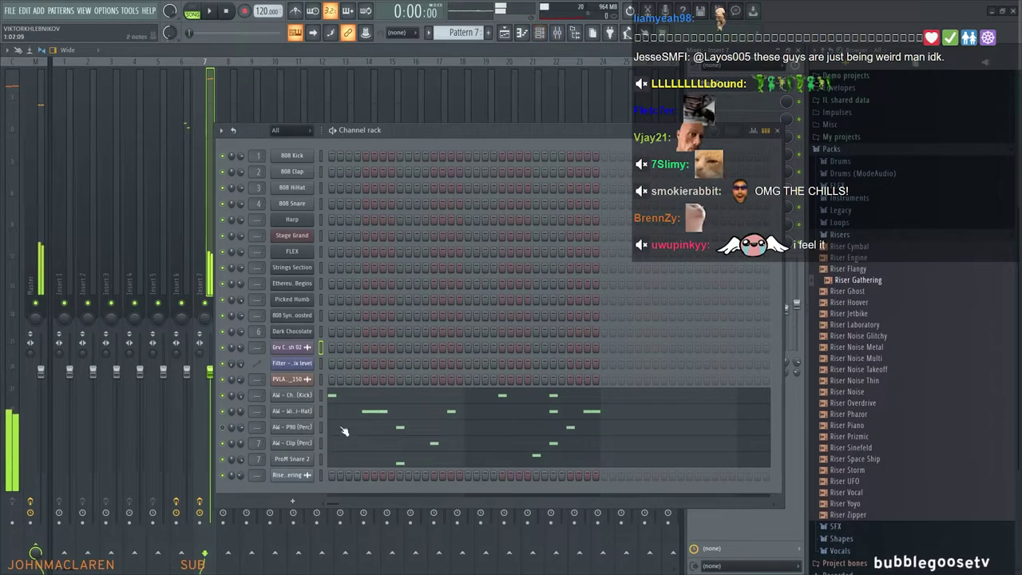
{"action": "key", "text": "space"}
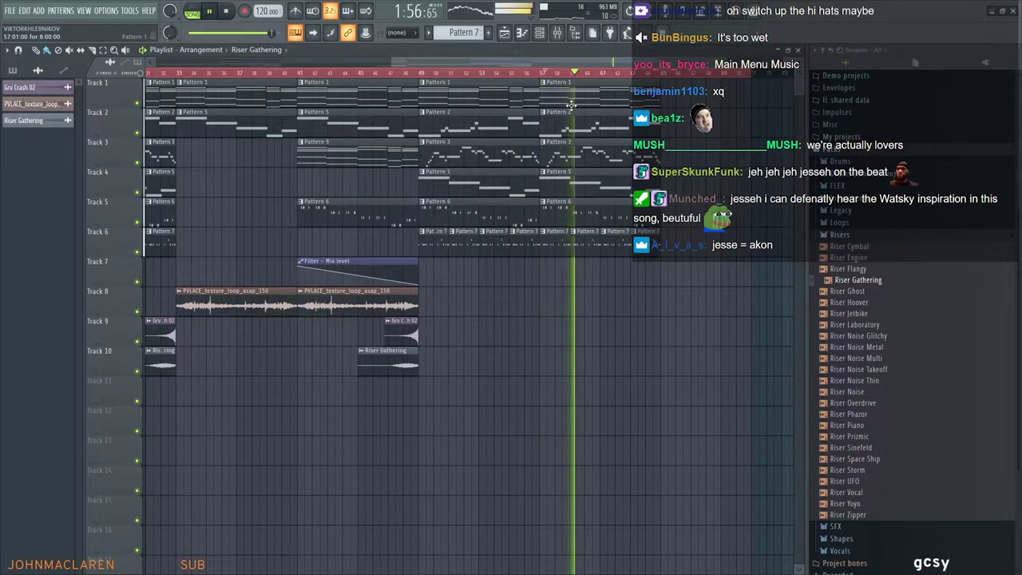
Adjust the Mix and Recycle amounts of EffectRack on Insert 7 and put the plugin away
{"action": "left_click", "coordinate": [559, 35]}
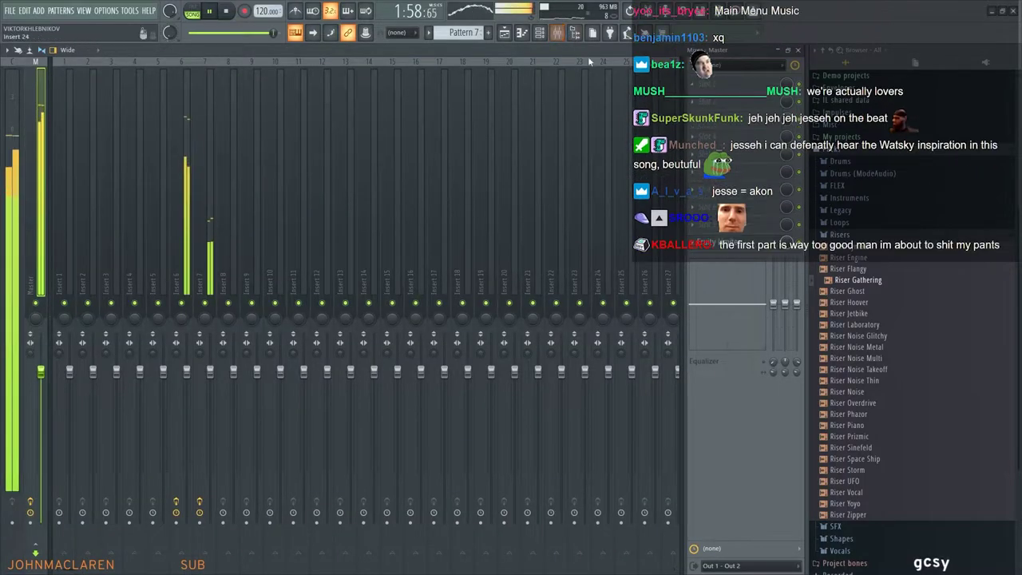
{"action": "left_click", "coordinate": [210, 94]}
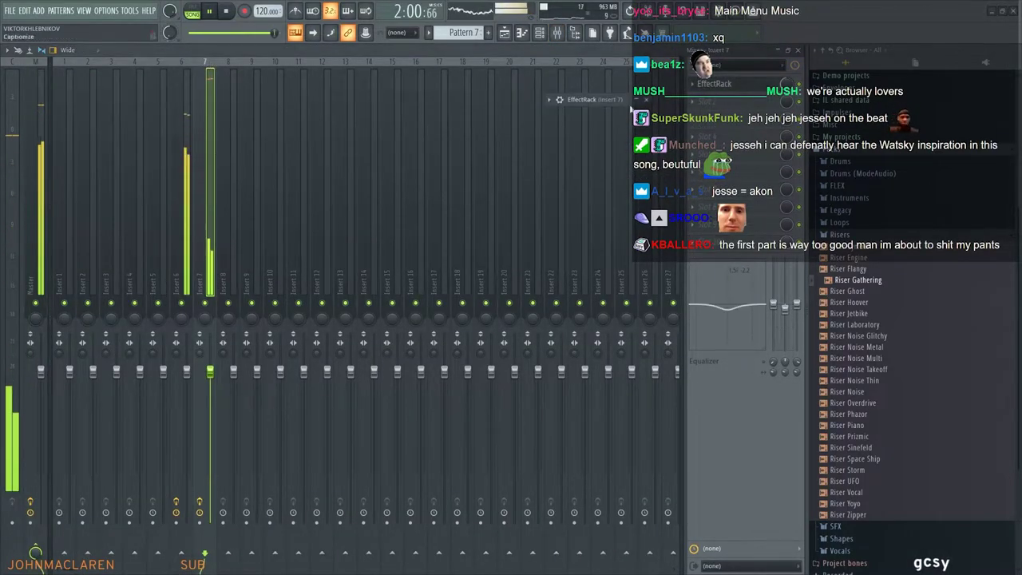
{"action": "left_click_drag", "start_coordinate": [716, 102], "coordinate": [178, 134]}
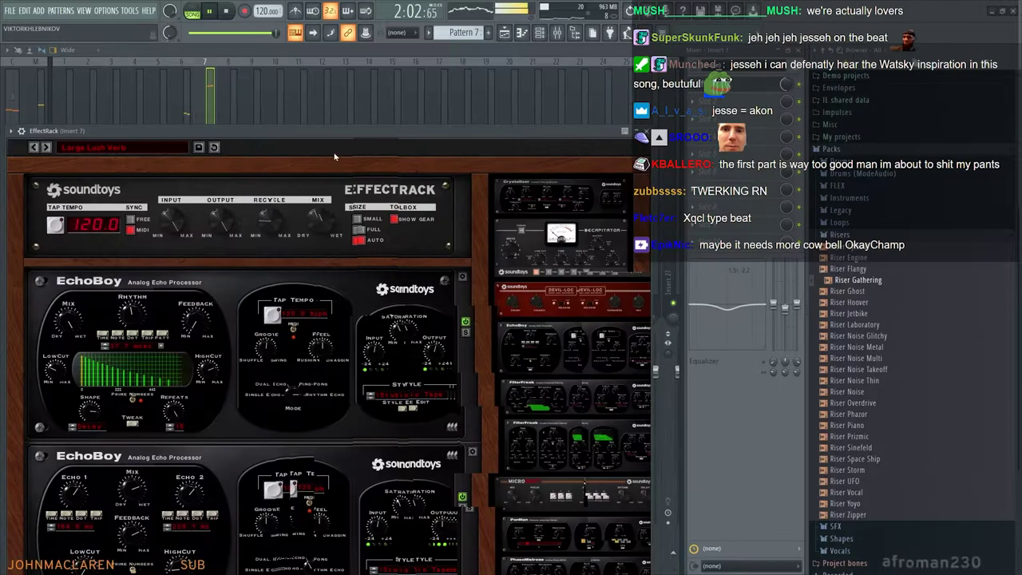
{"action": "left_click_drag", "start_coordinate": [318, 228], "coordinate": [317, 223]}
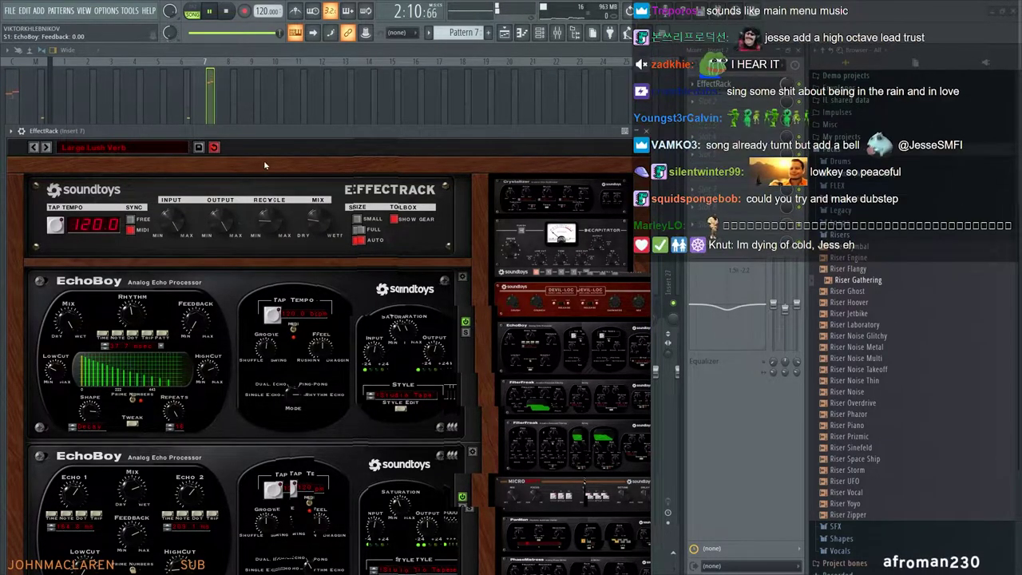
{"action": "left_click_drag", "start_coordinate": [342, 136], "coordinate": [380, 134]}
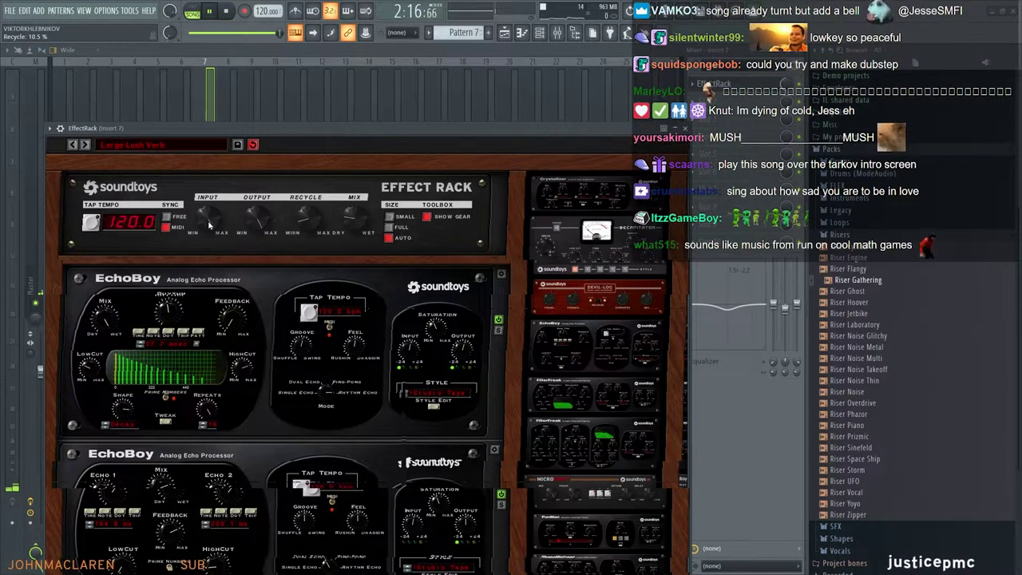
{"action": "left_click", "coordinate": [689, 129]}
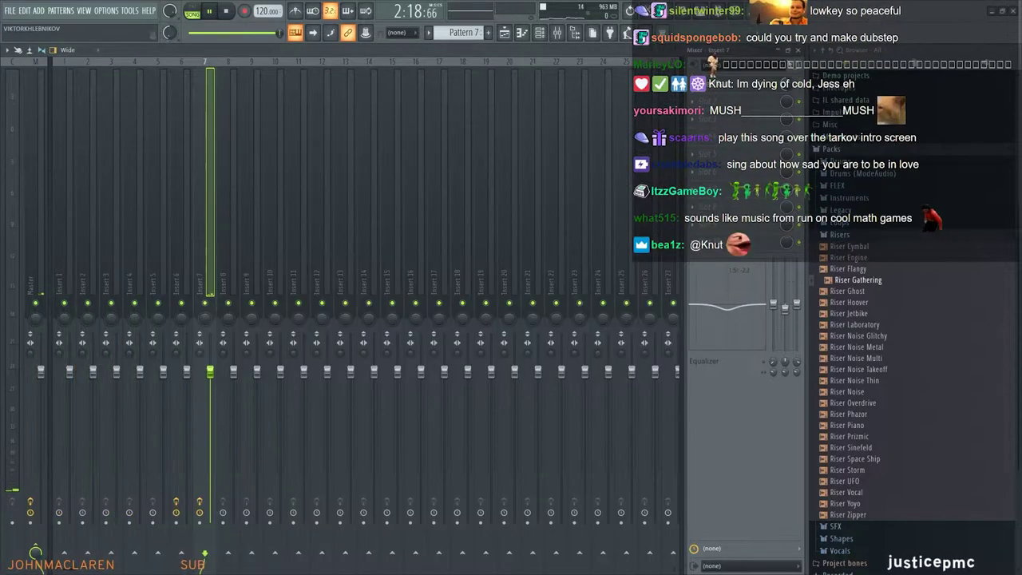
Replay the arrangement from around bar 57, set the EffectRack slot's mix level on Insert 7 to 40%, and return to the playlist
{"action": "key", "text": "F5"}
{"action": "left_click", "coordinate": [544, 73]}
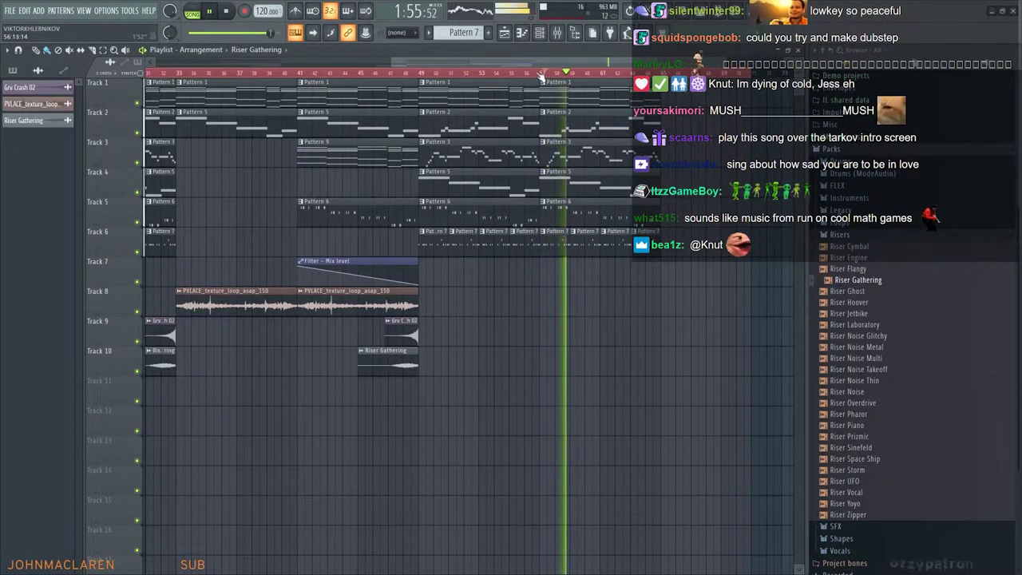
{"action": "key", "text": "F9"}
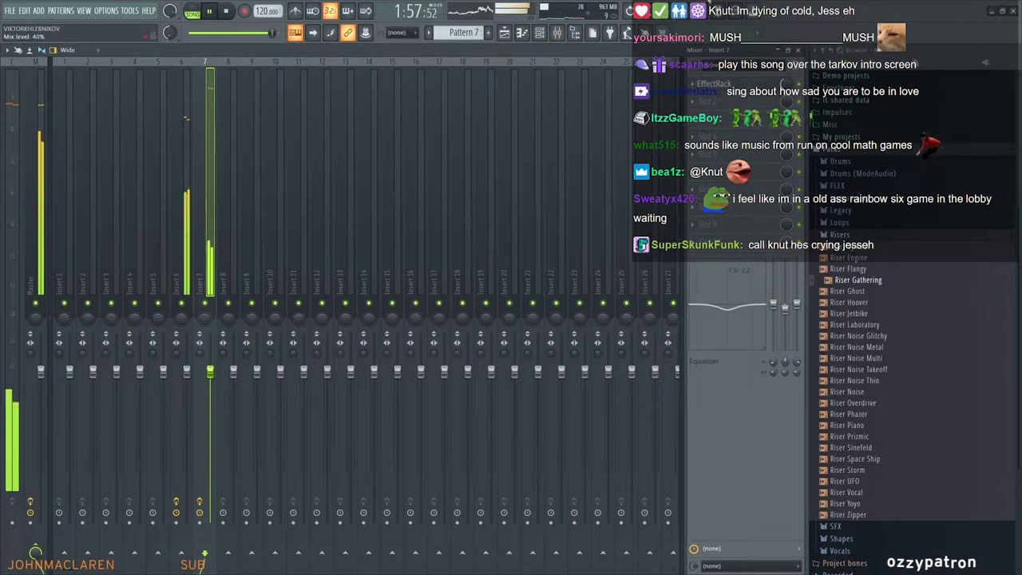
{"action": "key", "text": "F5"}
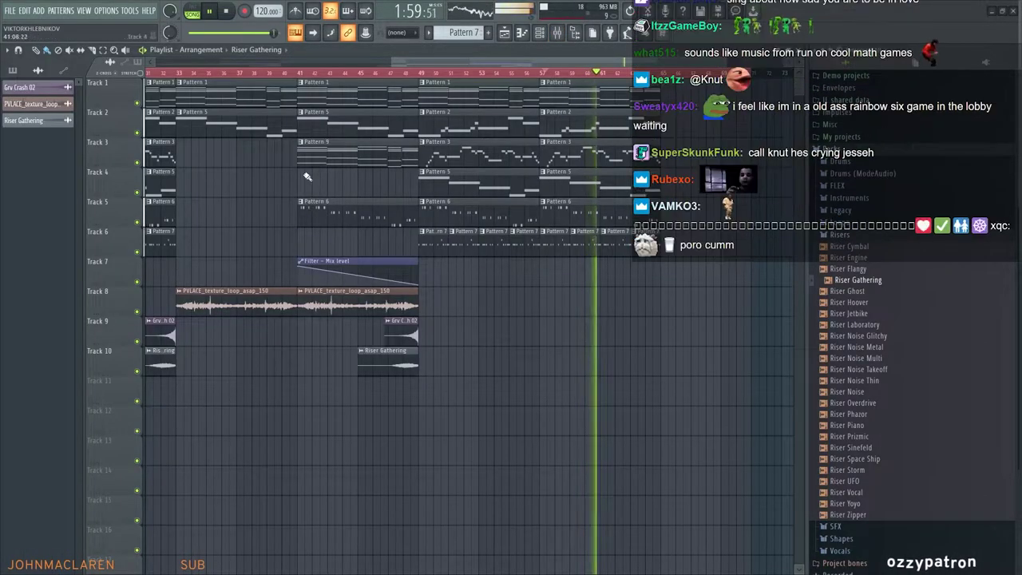
Play the whole arrangement through from bar 1
{"action": "scroll", "coordinate": [517, 181], "scroll_direction": "down", "scroll_amount": 1}
{"action": "scroll", "coordinate": [570, 199], "scroll_direction": "up", "scroll_amount": 1}
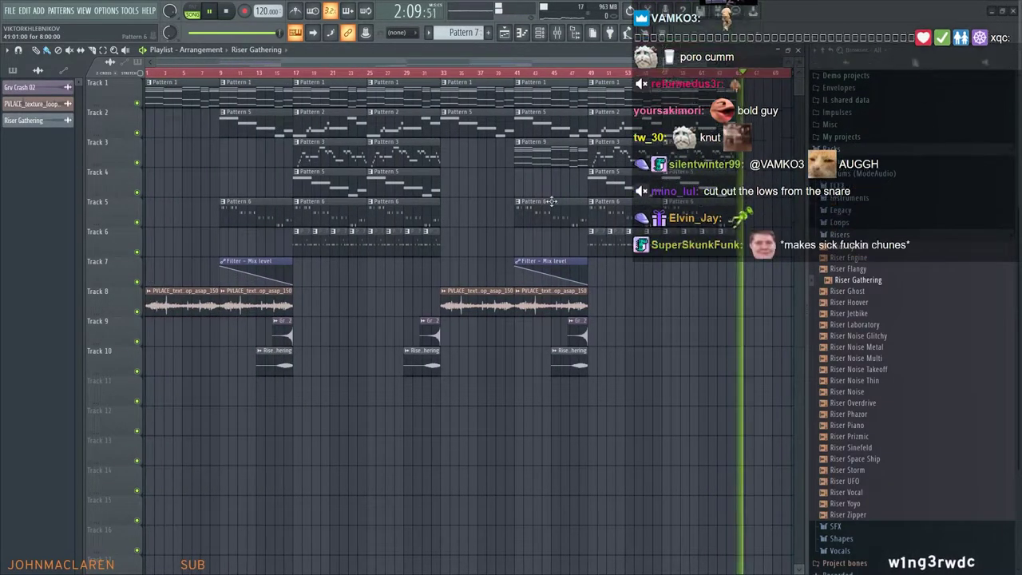
{"action": "key", "text": "space"}
{"action": "left_click", "coordinate": [147, 73]}
{"action": "key", "text": "space"}
{"action": "left_click_drag", "start_coordinate": [175, 33], "coordinate": [175, 18]}
{"action": "key", "text": "space"}
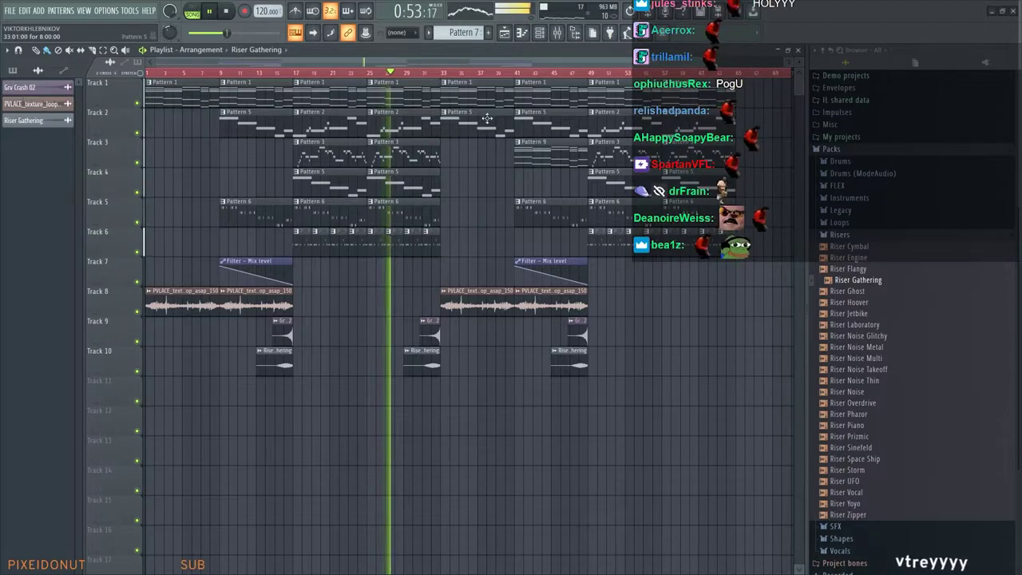
Select Pattern 3, route the Picked Humb channel to mixer track 8, and close the channel rack
{"action": "left_click", "coordinate": [540, 32]}
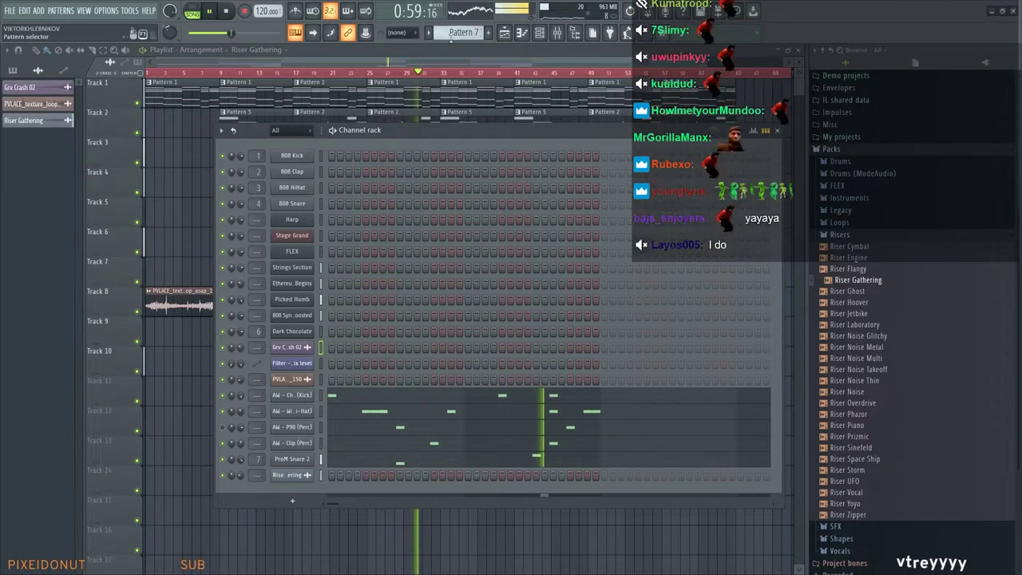
{"action": "scroll", "coordinate": [455, 33], "scroll_direction": "up", "scroll_amount": 4}
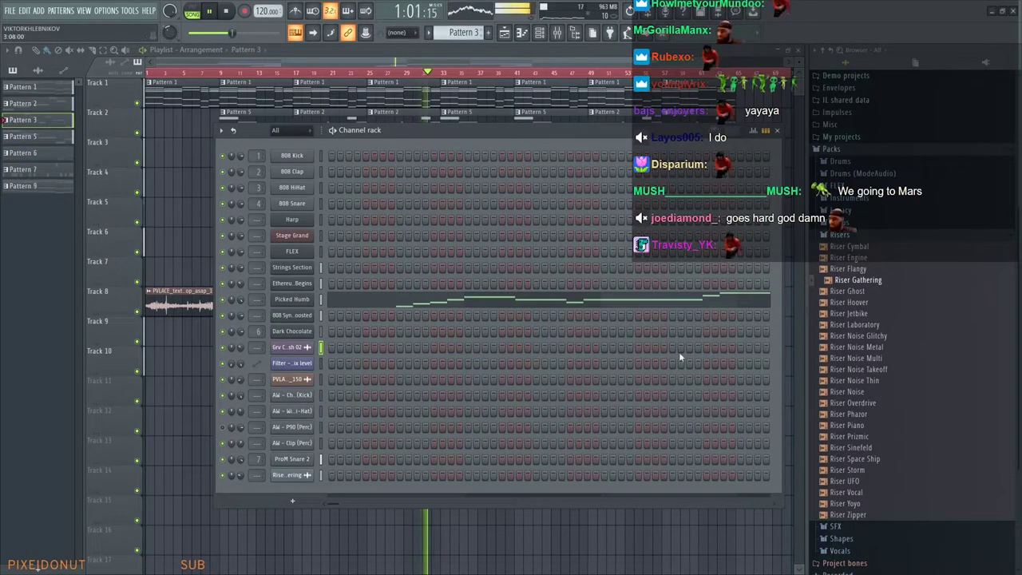
{"action": "left_click", "coordinate": [845, 235]}
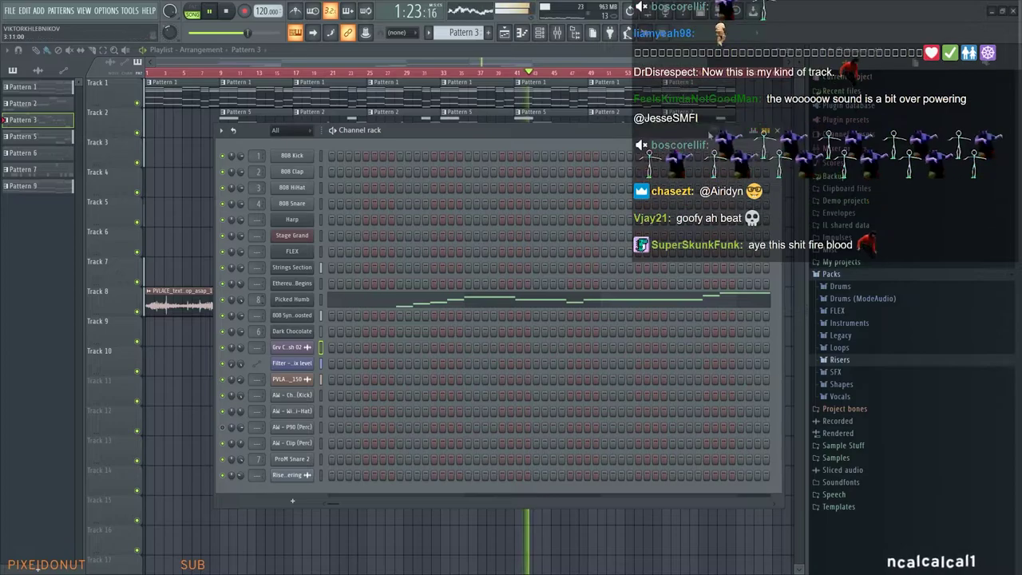
{"action": "left_click", "coordinate": [778, 131]}
Load Bitspeek in Insert 8's first effect slot, switch it to the (C) 1978 preset, and close the mixer
{"action": "left_click", "coordinate": [558, 33]}
{"action": "left_click", "coordinate": [693, 84]}
{"action": "mouse_move", "coordinate": [718, 97]}
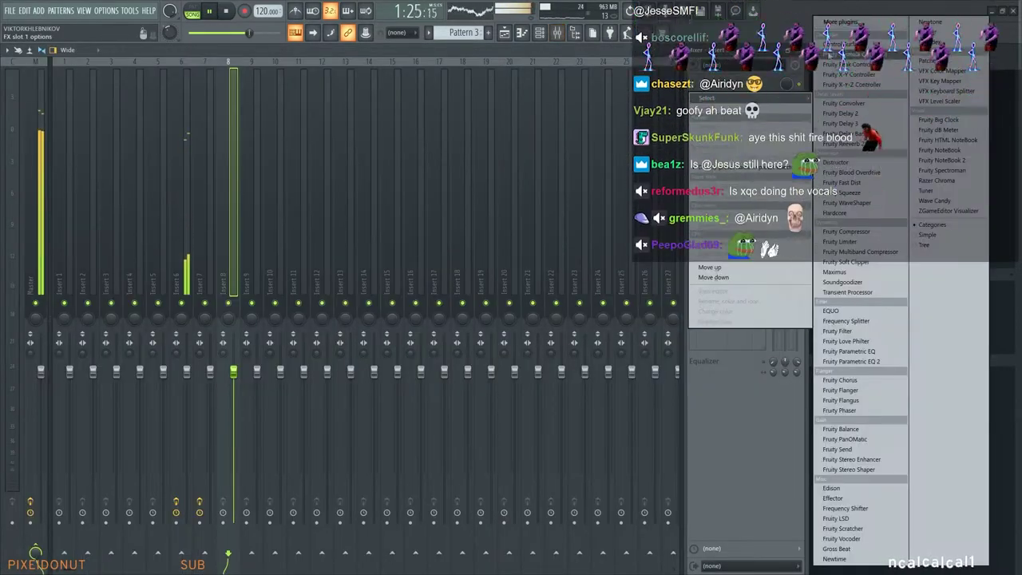
{"action": "left_click", "coordinate": [838, 22]}
{"action": "type", "text": "bit"}
{"action": "double_click", "coordinate": [423, 37]}
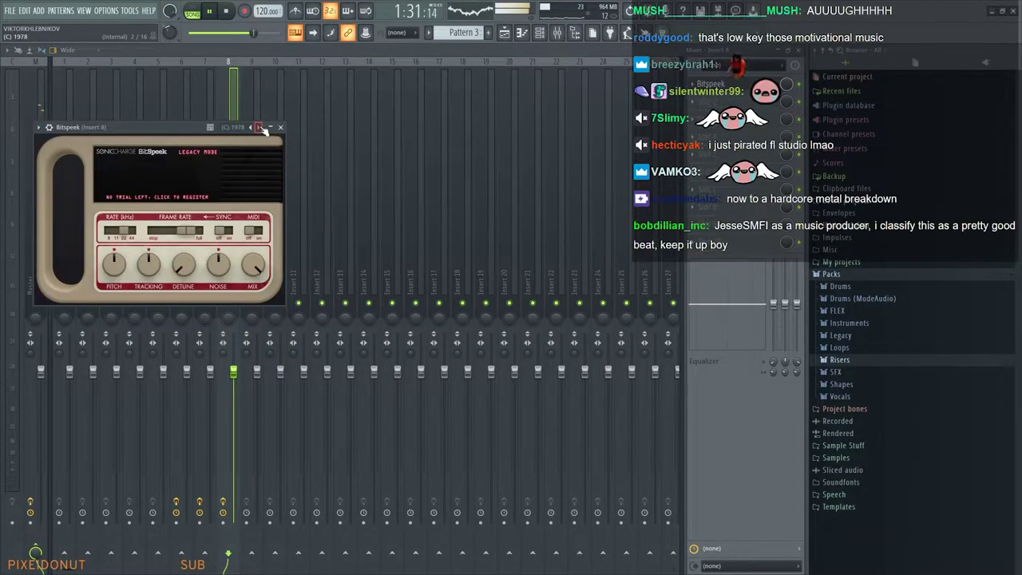
{"action": "left_click", "coordinate": [797, 50]}
Inspect the Picked Humb instrument from the channel rack, stop playback, and close its window
{"action": "left_click_drag", "start_coordinate": [668, 177], "coordinate": [568, 217]}
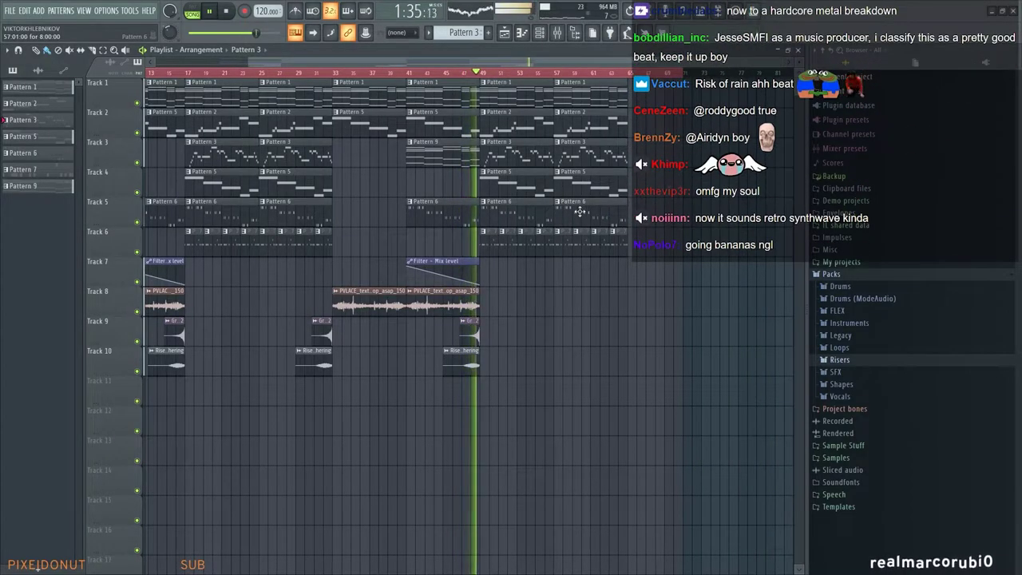
{"action": "left_click", "coordinate": [550, 34]}
{"action": "left_click", "coordinate": [550, 34]}
{"action": "left_click", "coordinate": [549, 35]}
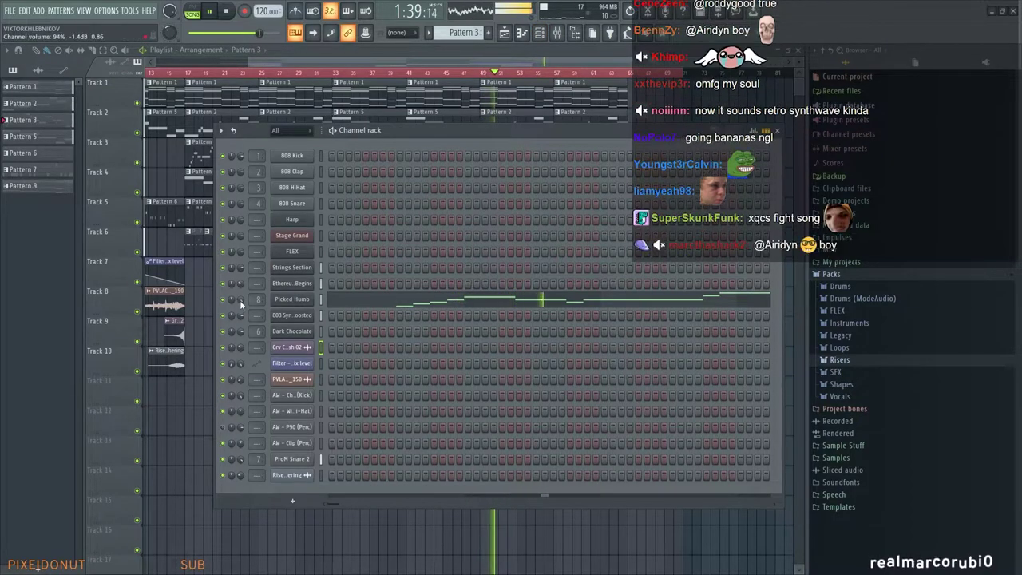
{"action": "left_click", "coordinate": [292, 300]}
{"action": "key", "text": "space"}
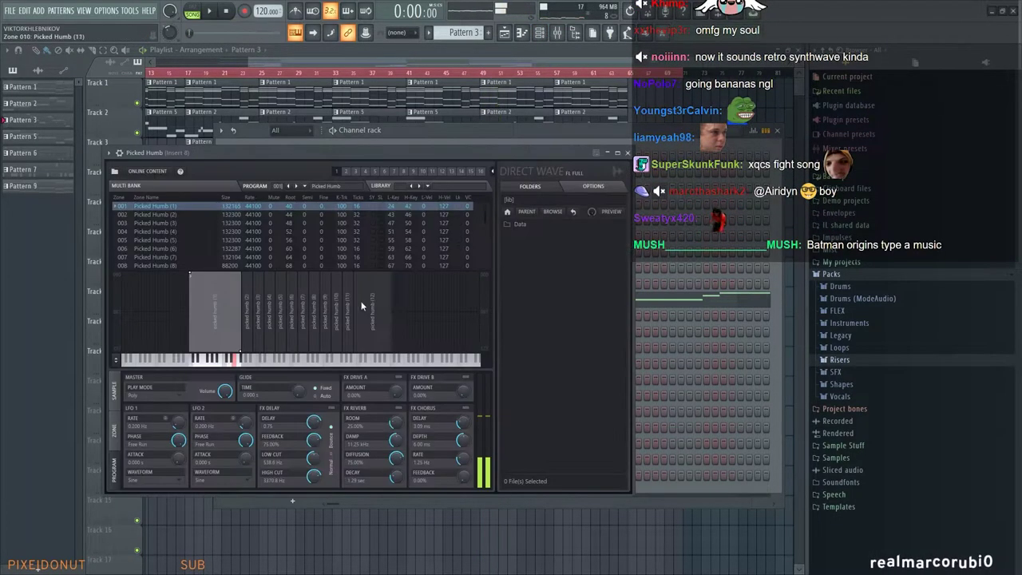
{"action": "left_click", "coordinate": [628, 152]}
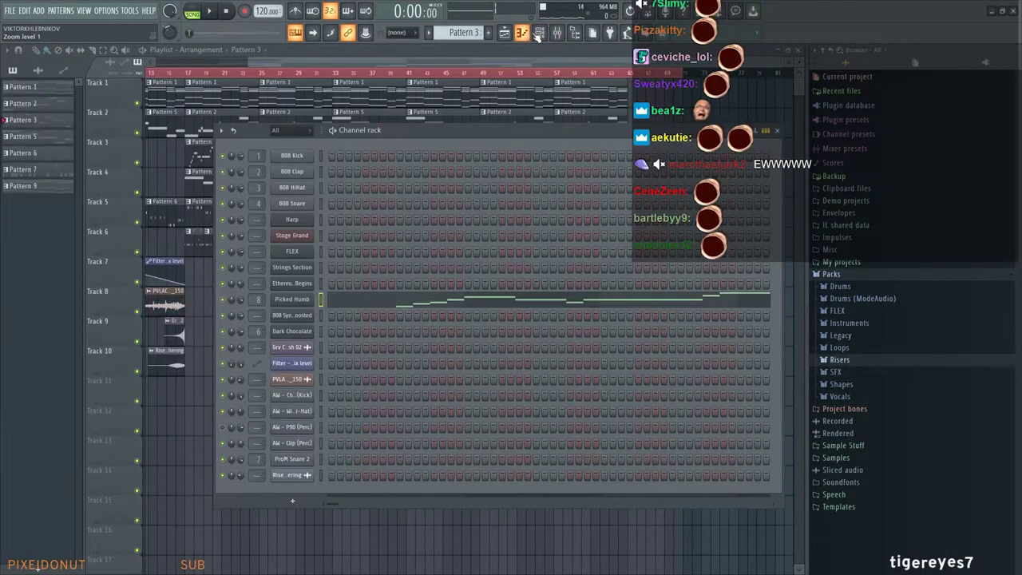
Check Insert 8 in the maximized mixer and return to the playlist
{"action": "left_click", "coordinate": [540, 32]}
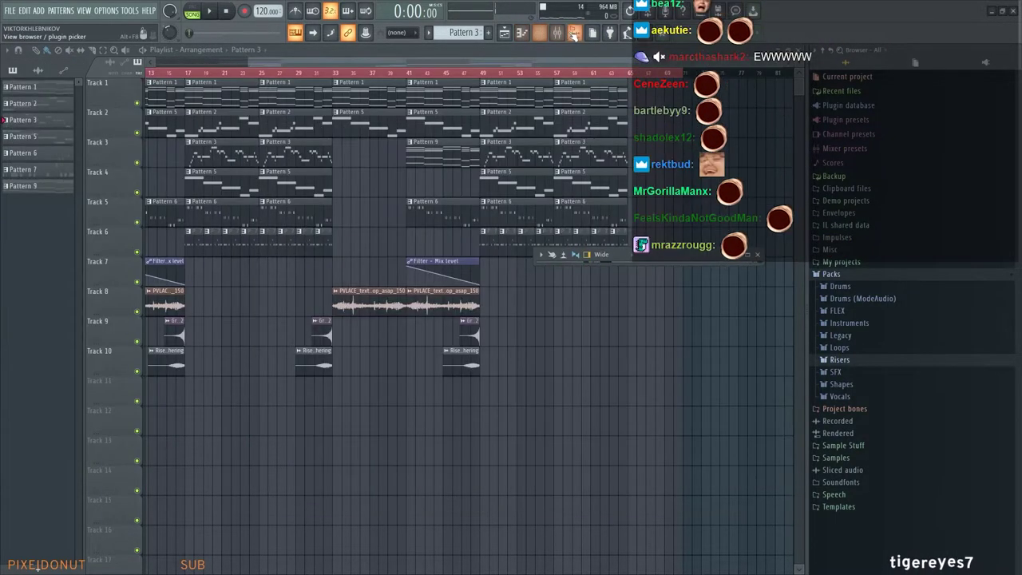
{"action": "left_click", "coordinate": [573, 36]}
{"action": "left_click", "coordinate": [574, 36]}
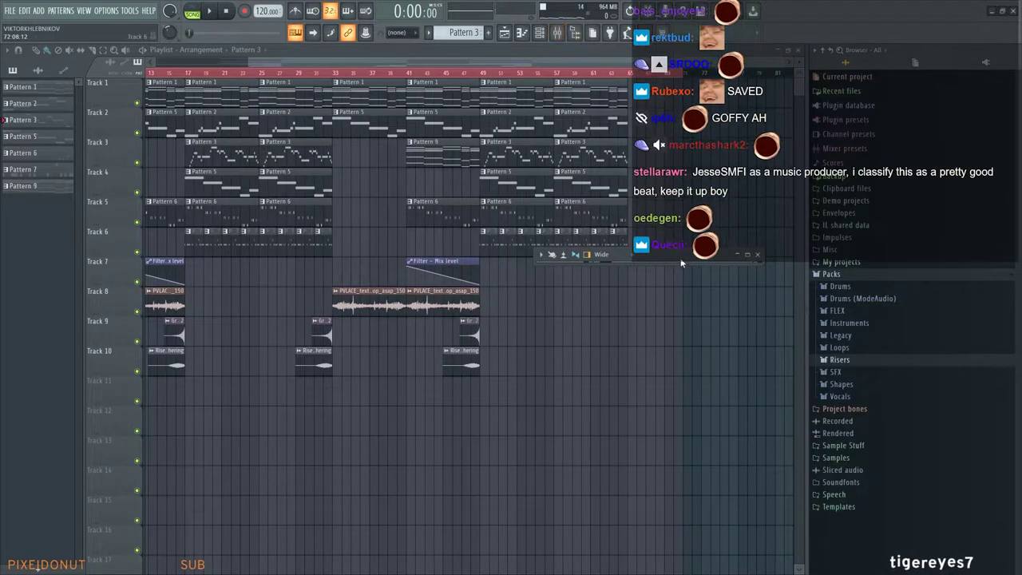
{"action": "double_click", "coordinate": [681, 256]}
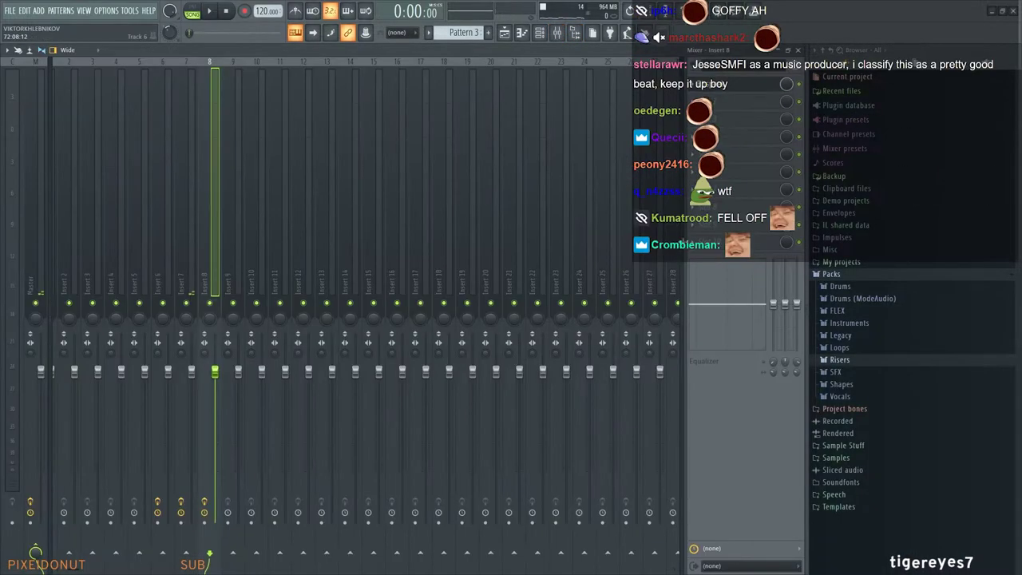
{"action": "left_click", "coordinate": [796, 50]}
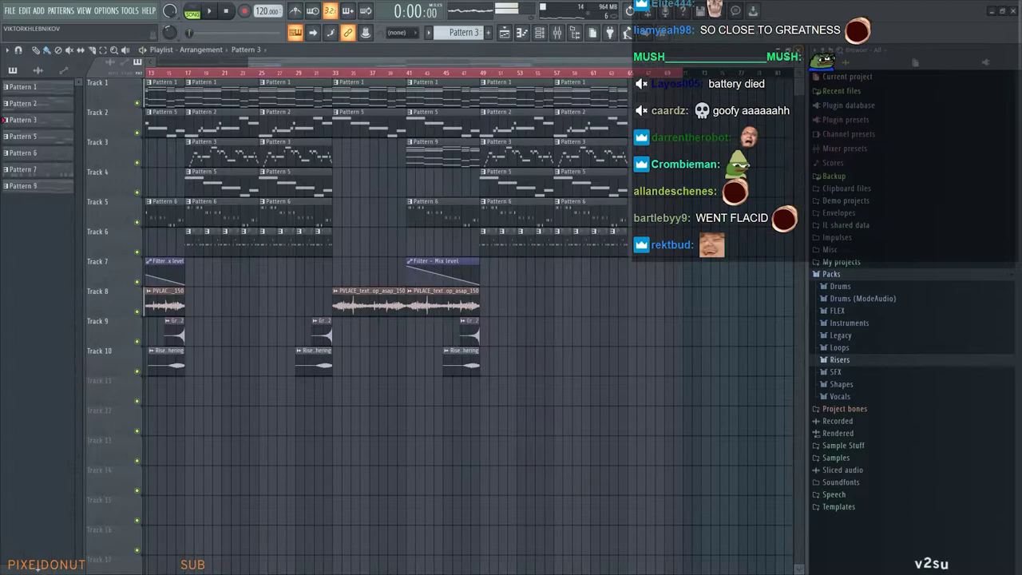
Play the arrangement briefly around bar 49 and stop it, checking the mixer and channel rack
{"action": "key", "text": "space"}
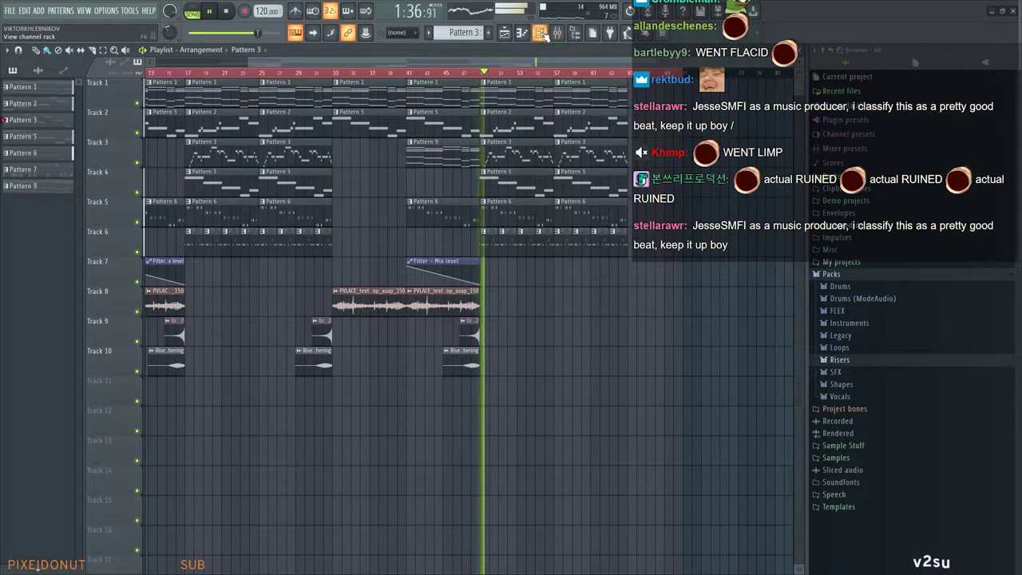
{"action": "left_click", "coordinate": [557, 34]}
{"action": "key", "text": "space"}
{"action": "left_click", "coordinate": [558, 35]}
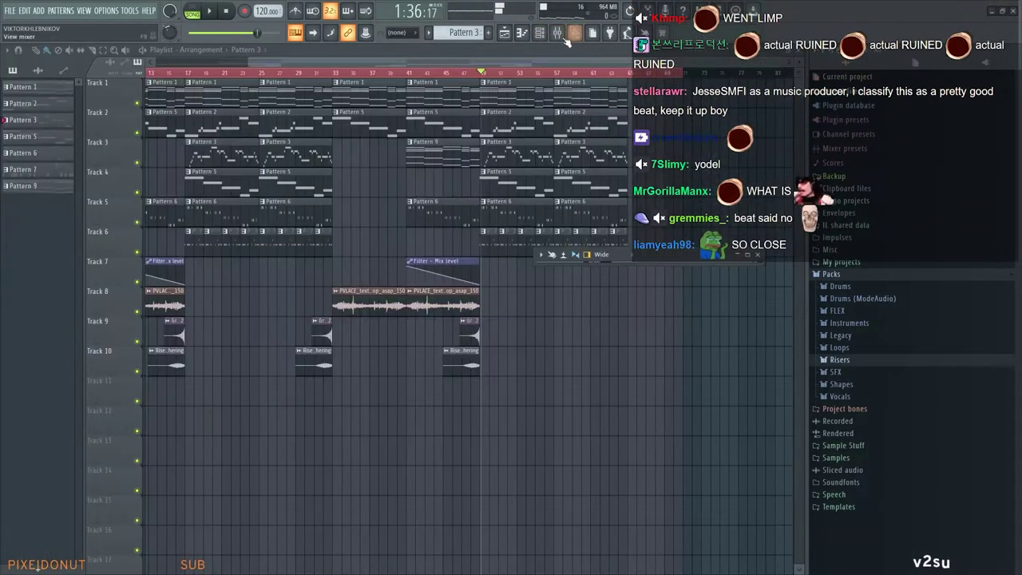
{"action": "left_click", "coordinate": [540, 34]}
{"action": "left_click", "coordinate": [540, 33]}
{"action": "left_click", "coordinate": [557, 34]}
{"action": "left_click", "coordinate": [558, 34]}
Browse the Guitar folder of the Instruments pack and add a new FLEX channel to the channel rack
{"action": "left_click", "coordinate": [541, 34]}
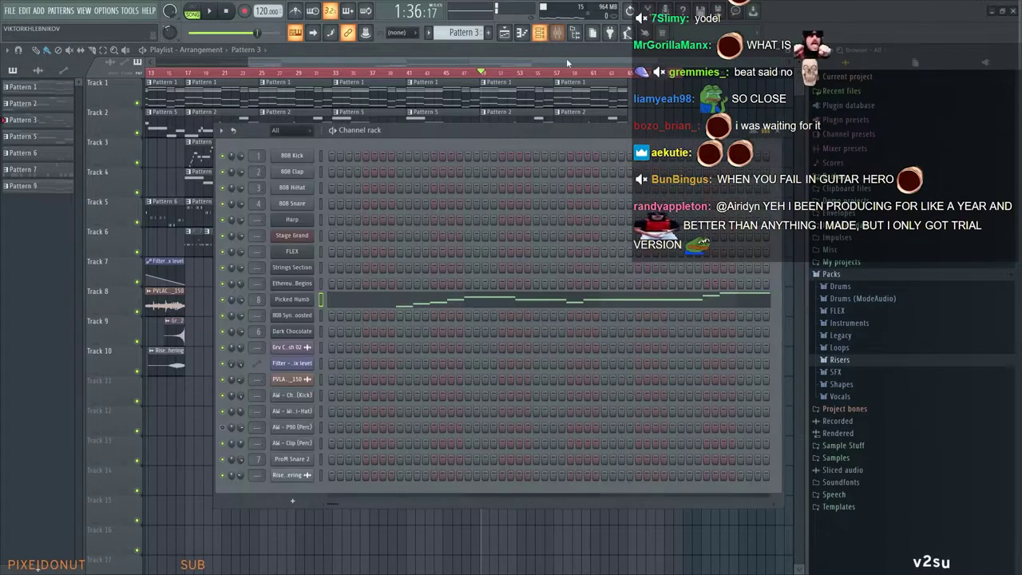
{"action": "left_click", "coordinate": [846, 322]}
{"action": "left_click", "coordinate": [850, 348]}
{"action": "left_click", "coordinate": [853, 348]}
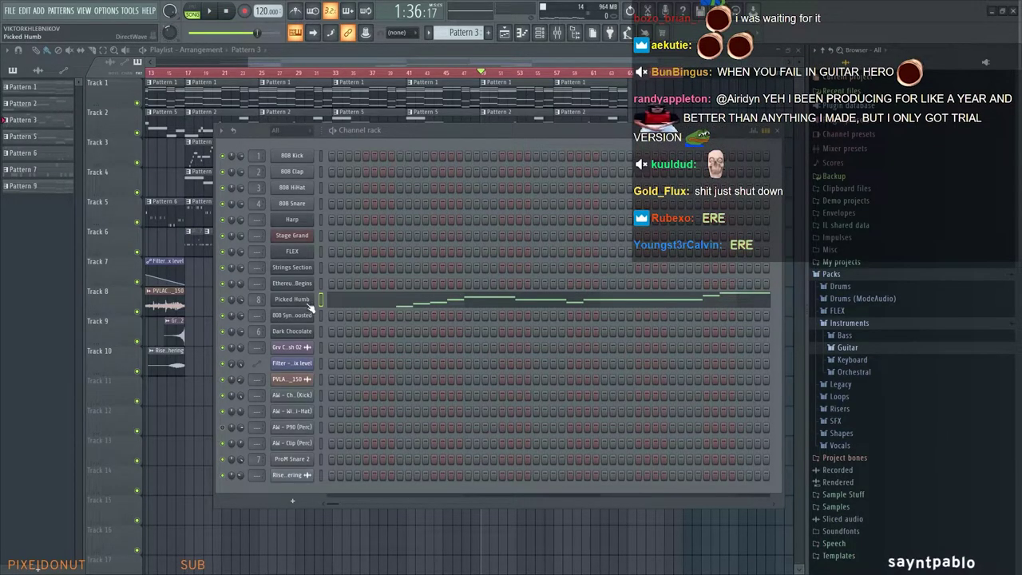
{"action": "left_click", "coordinate": [292, 500]}
{"action": "left_click", "coordinate": [329, 417]}
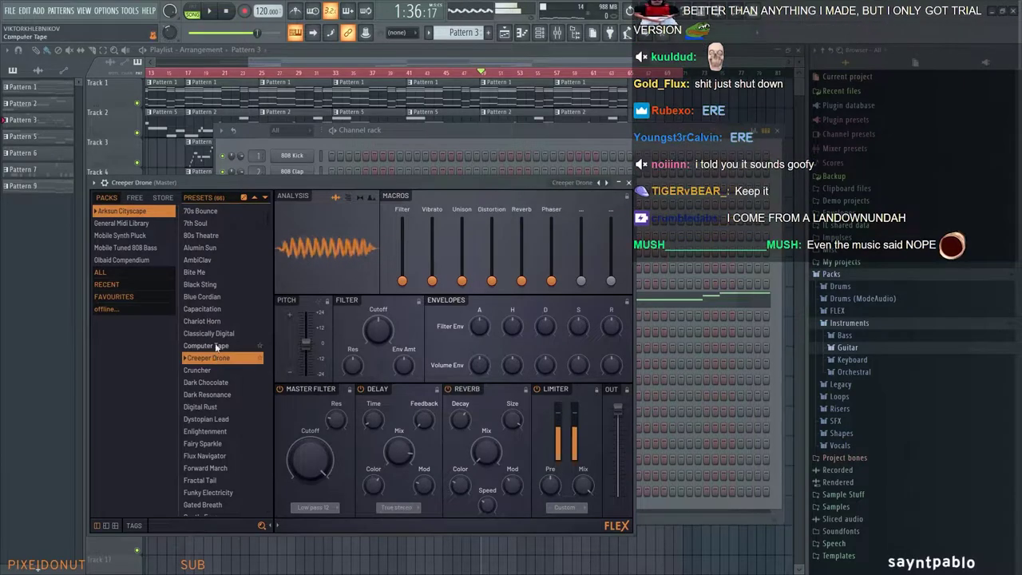
Audition Arksun Cityscape presets in FLEX, including Chariot Horn, Capacitation, Blue Cordian, Classically Digital and Dark Chocolate
{"action": "left_click", "coordinate": [214, 322]}
{"action": "left_click", "coordinate": [212, 309]}
{"action": "left_click", "coordinate": [212, 297]}
{"action": "left_click", "coordinate": [215, 334]}
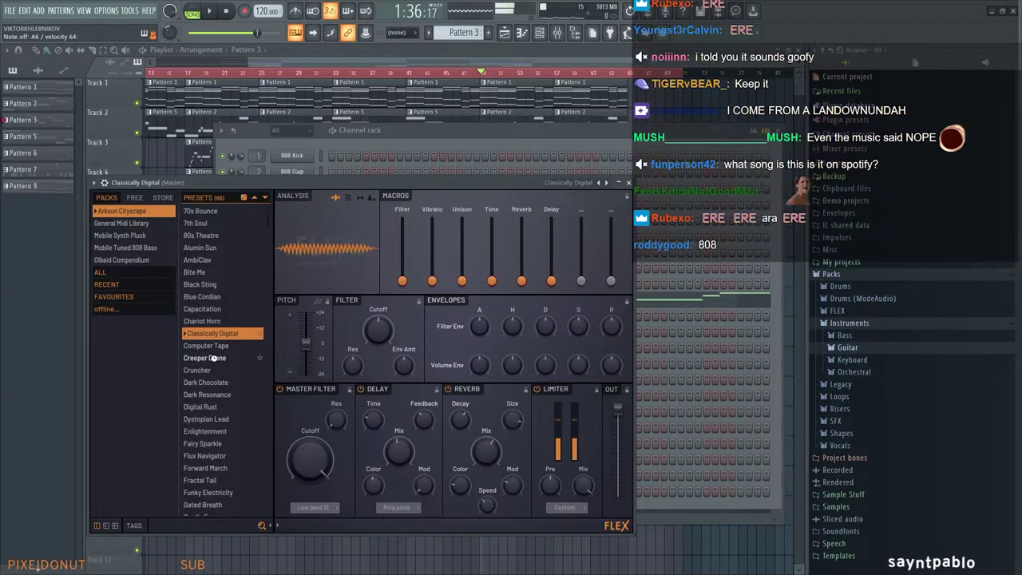
{"action": "key", "text": "Down"}
{"action": "key", "text": "Down"}
{"action": "key", "text": "Down"}
{"action": "key", "text": "Down"}
Audition FLEX presets from the Mobile Tuned 808 Bass, Mobile Synth Pluck and Olbaid Compendium packs, including Synpluck Cave and Central Theme
{"action": "left_click", "coordinate": [132, 248]}
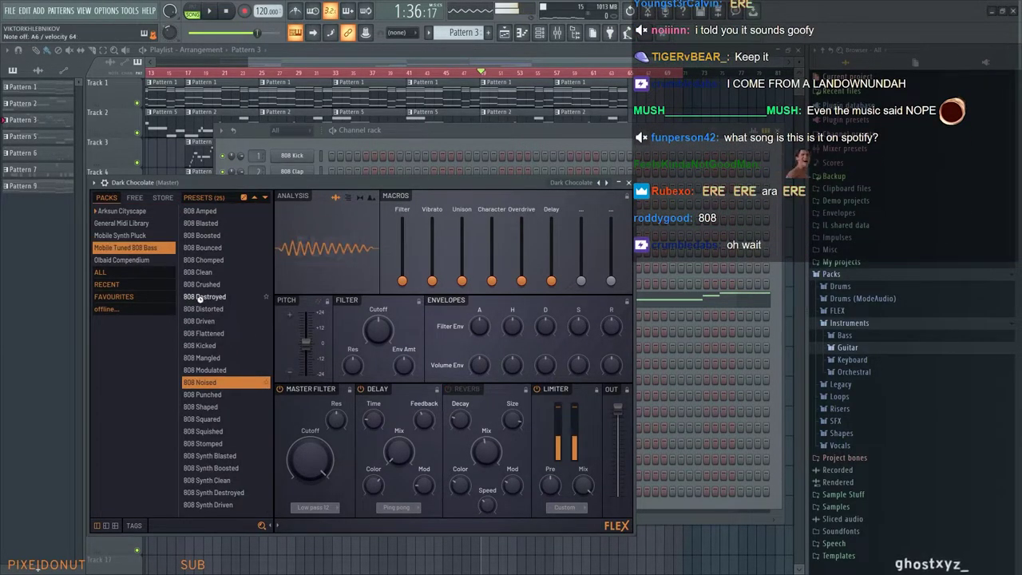
{"action": "left_click", "coordinate": [200, 297]}
{"action": "left_click", "coordinate": [128, 234]}
{"action": "left_click", "coordinate": [199, 285]}
{"action": "left_click", "coordinate": [137, 248]}
{"action": "left_click", "coordinate": [144, 261]}
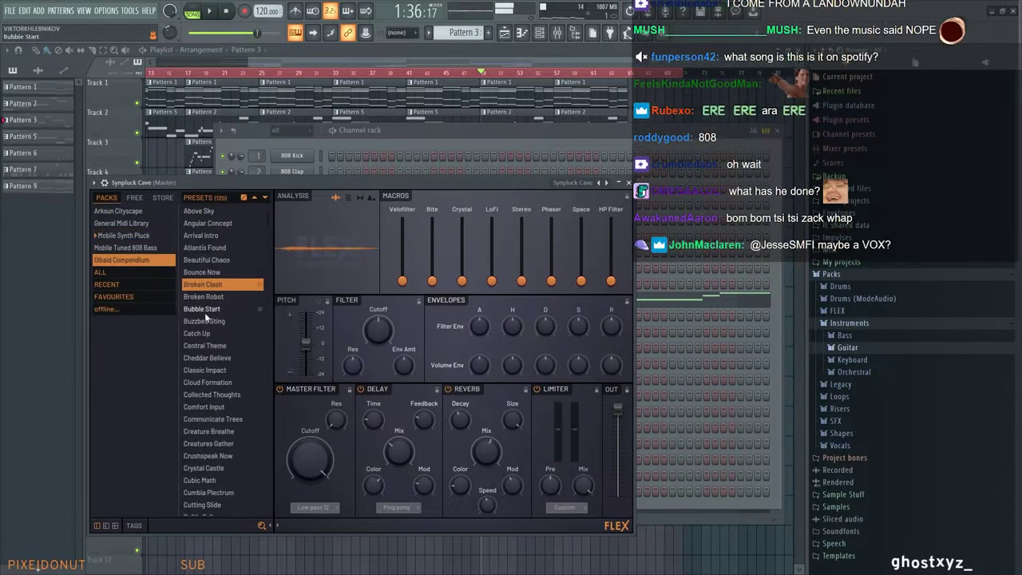
{"action": "left_click", "coordinate": [203, 321]}
{"action": "left_click", "coordinate": [132, 236]}
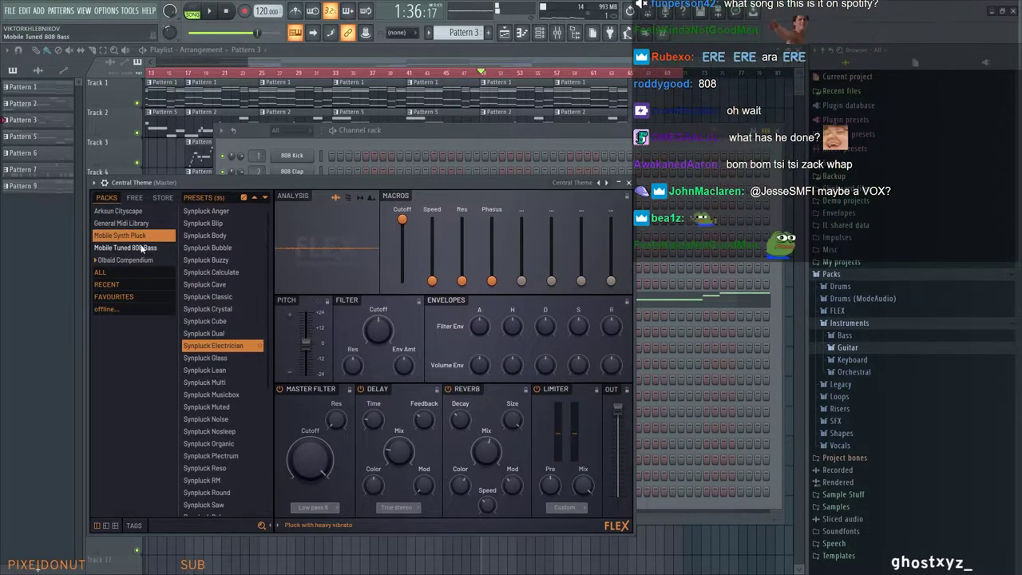
Audition the General Midi Library presets in FLEX from 12-String Guitar onward and load the Contrabass preset
{"action": "left_click", "coordinate": [133, 224]}
{"action": "left_click", "coordinate": [207, 211]}
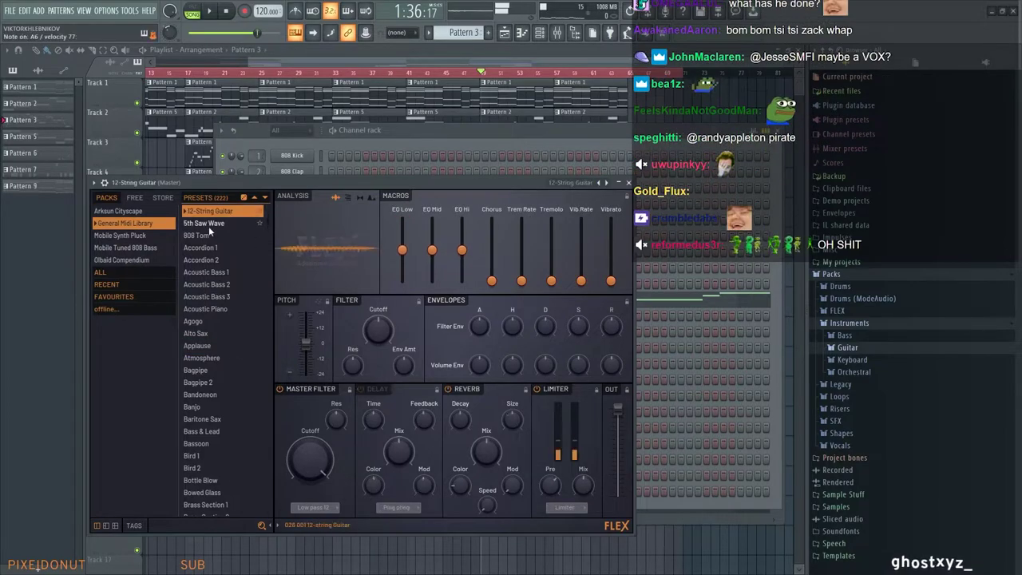
{"action": "key", "text": "Down"}
{"action": "key", "text": "Down"}
{"action": "key", "text": "Down"}
{"action": "key", "text": "Down"}
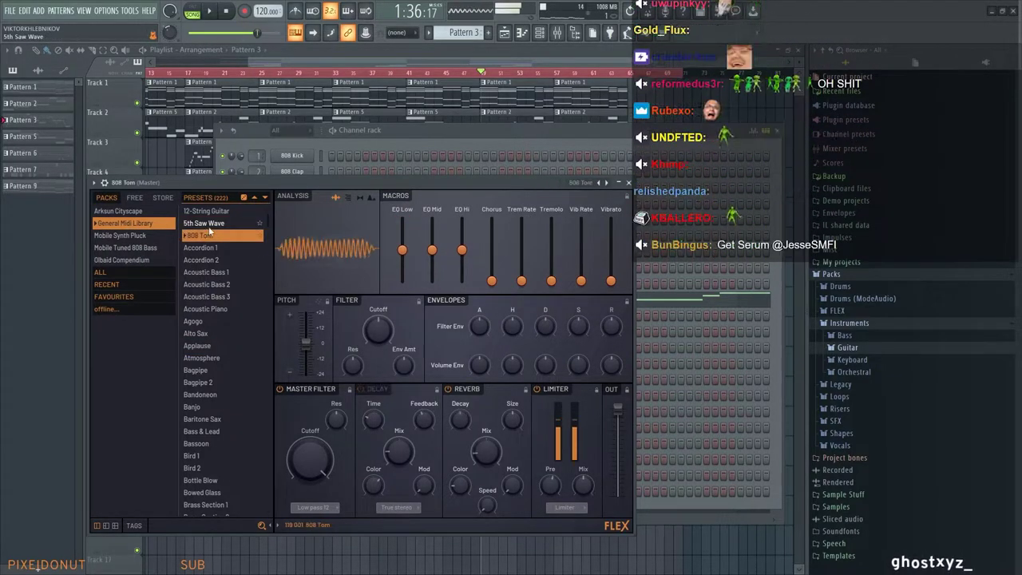
{"action": "key", "text": "Down"}
{"action": "key", "text": "Down"}
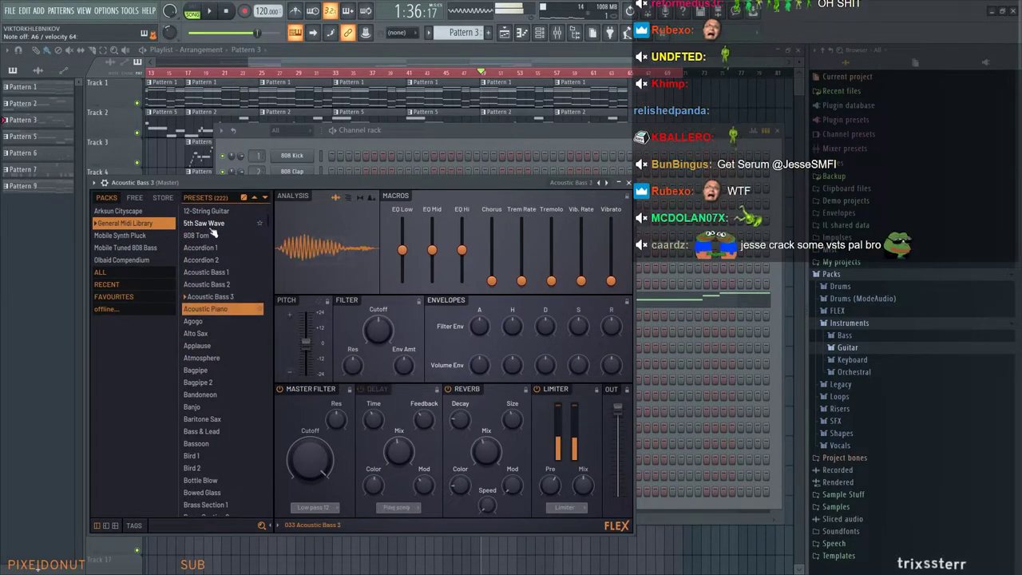
{"action": "key", "text": "Down"}
{"action": "key", "text": "Down"}
{"action": "key", "text": "Down"}
{"action": "key", "text": "Down"}
{"action": "key", "text": "Down"}
{"action": "key", "text": "Down"}
{"action": "key", "text": "Down"}
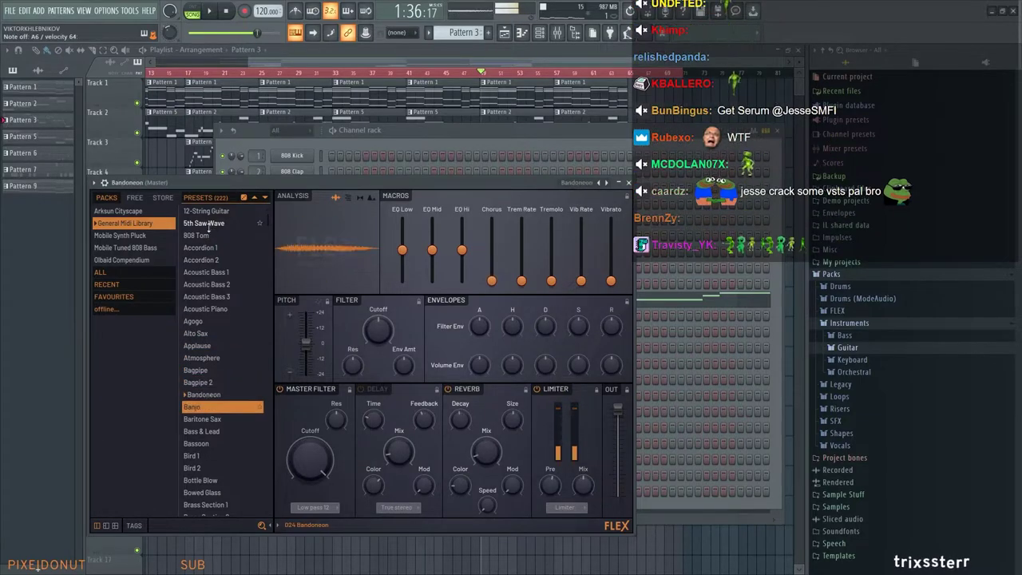
{"action": "key", "text": "Down"}
{"action": "key", "text": "Down"}
{"action": "key", "text": "Down"}
{"action": "key", "text": "Down"}
{"action": "key", "text": "Down"}
{"action": "key", "text": "Down"}
{"action": "key", "text": "Down"}
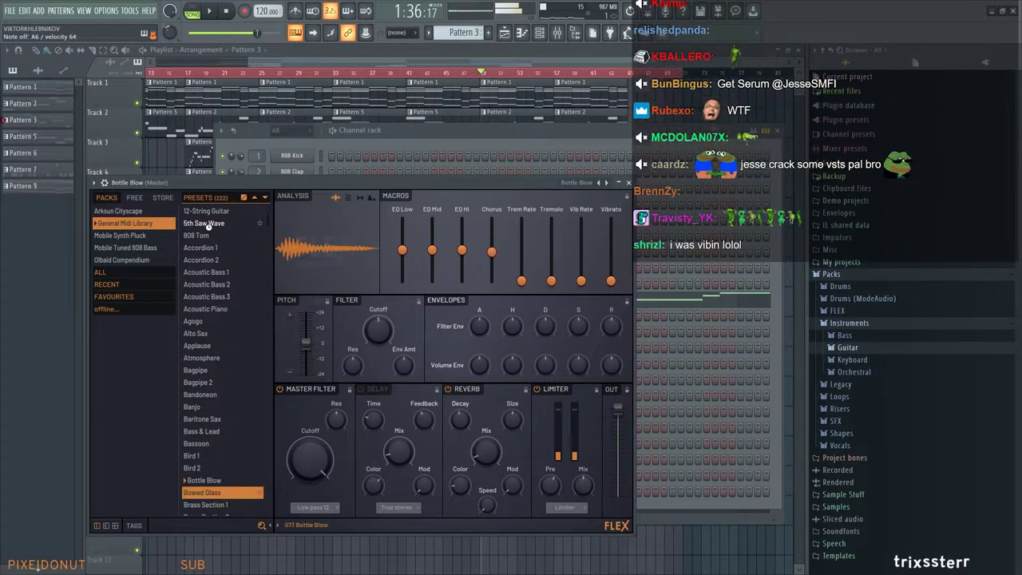
{"action": "key", "text": "Down"}
{"action": "key", "text": "Down"}
{"action": "key", "text": "Down"}
{"action": "key", "text": "Down"}
{"action": "key", "text": "Down"}
{"action": "key", "text": "Down"}
{"action": "key", "text": "Down"}
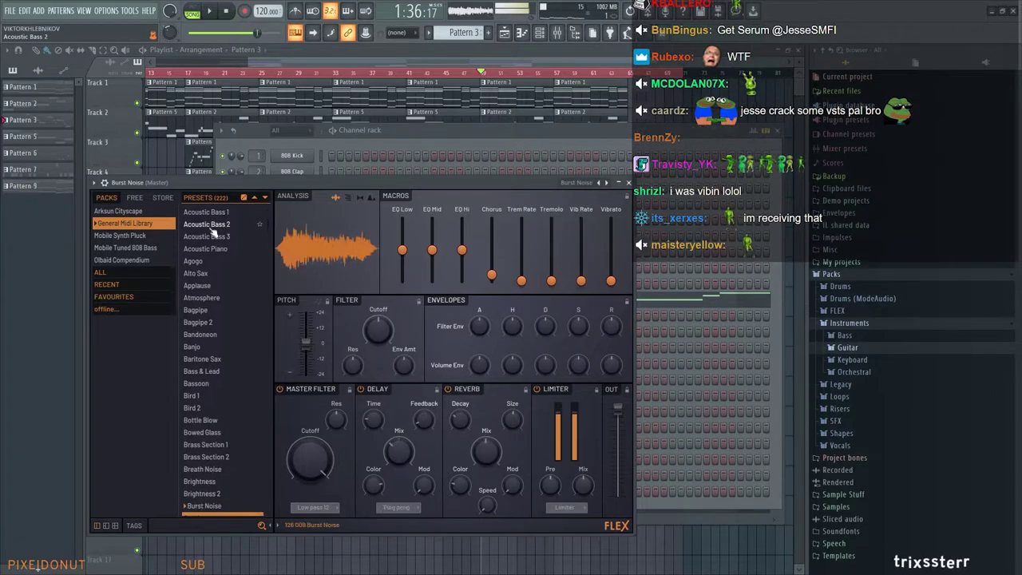
{"action": "key", "text": "Down"}
{"action": "key", "text": "Down"}
{"action": "key", "text": "Down"}
{"action": "key", "text": "Down"}
{"action": "key", "text": "Down"}
{"action": "key", "text": "Down"}
{"action": "key", "text": "Down"}
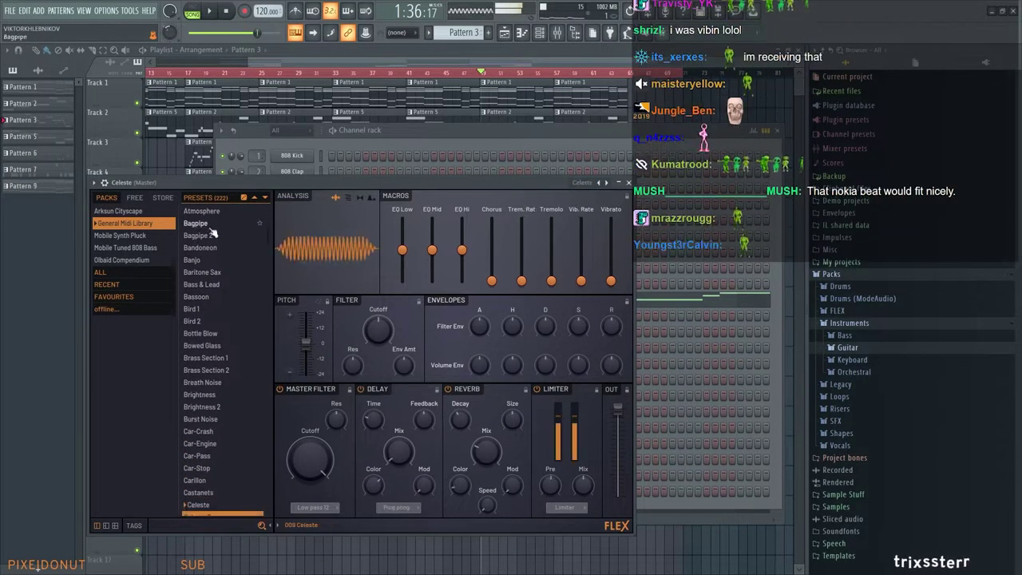
{"action": "key", "text": "Down"}
{"action": "key", "text": "Down"}
{"action": "key", "text": "Down"}
{"action": "key", "text": "Down"}
{"action": "key", "text": "Down"}
{"action": "key", "text": "Down"}
{"action": "key", "text": "Down"}
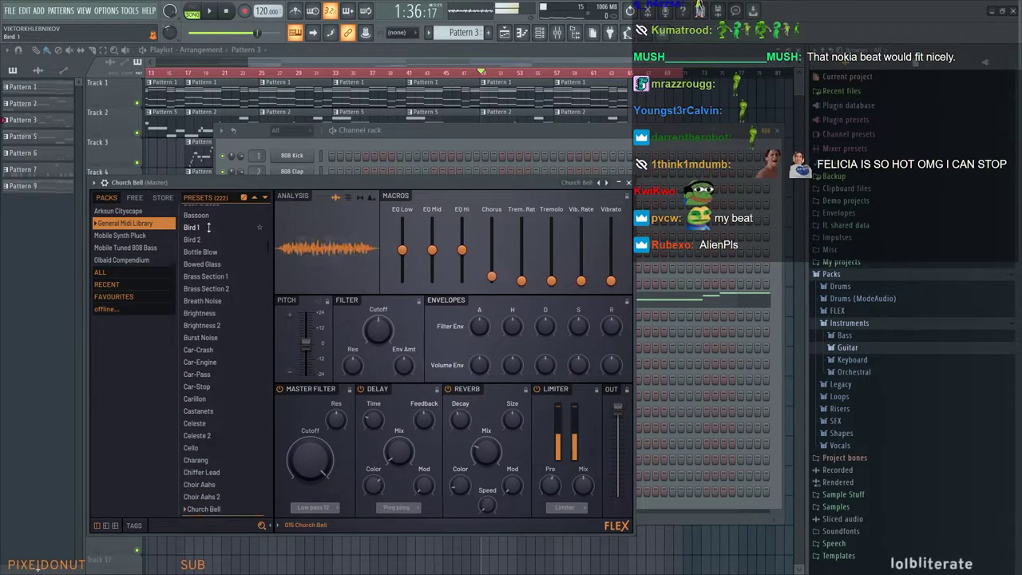
{"action": "key", "text": "Down"}
{"action": "key", "text": "Down"}
{"action": "key", "text": "Down"}
{"action": "key", "text": "Down"}
{"action": "key", "text": "Down"}
{"action": "key", "text": "Down"}
{"action": "key", "text": "Down"}
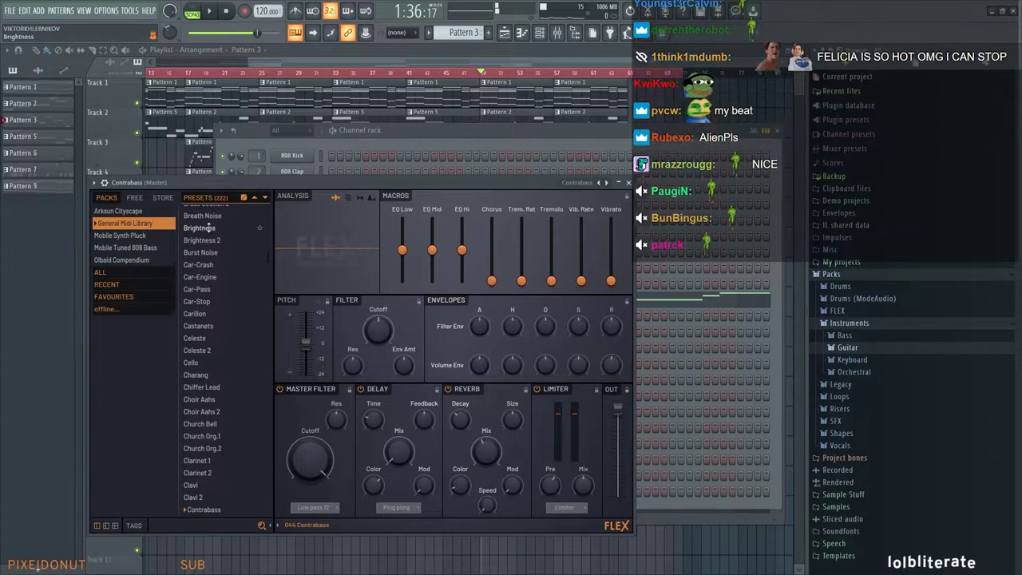
{"action": "key", "text": "Down"}
{"action": "left_click", "coordinate": [210, 485]}
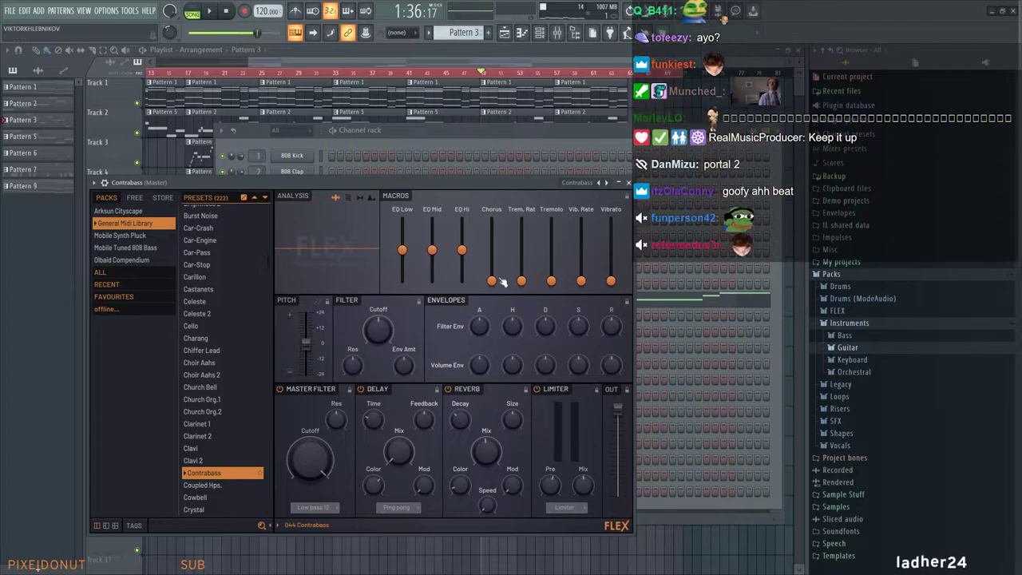
Copy the Picked Humb melody notes and paste them into the Contrabass channel's piano roll
{"action": "left_click_drag", "start_coordinate": [405, 185], "coordinate": [485, 415]}
{"action": "left_click_drag", "start_coordinate": [372, 407], "coordinate": [581, 285]}
{"action": "right_click", "coordinate": [311, 300]}
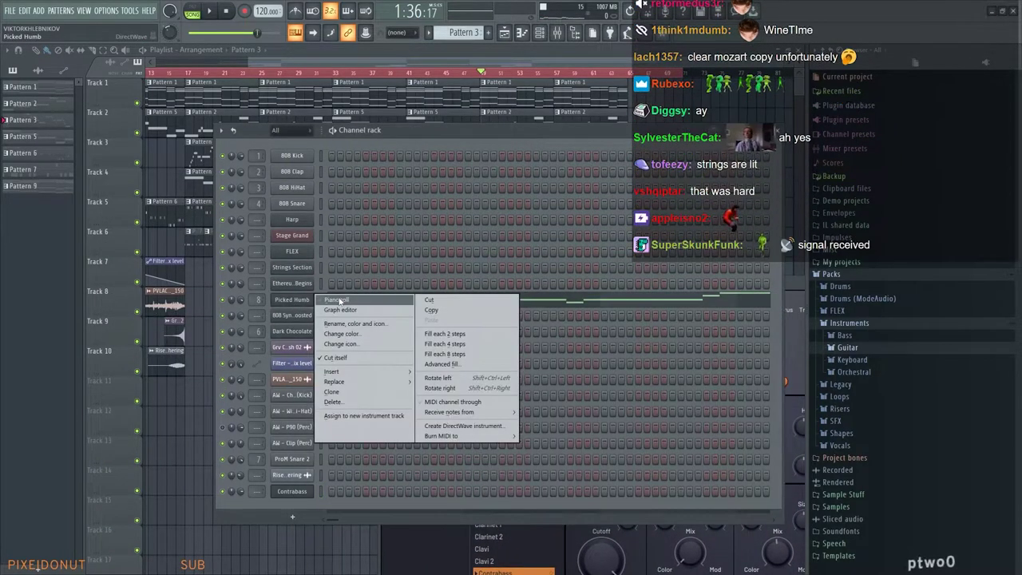
{"action": "left_click", "coordinate": [337, 301]}
{"action": "left_click", "coordinate": [779, 65]}
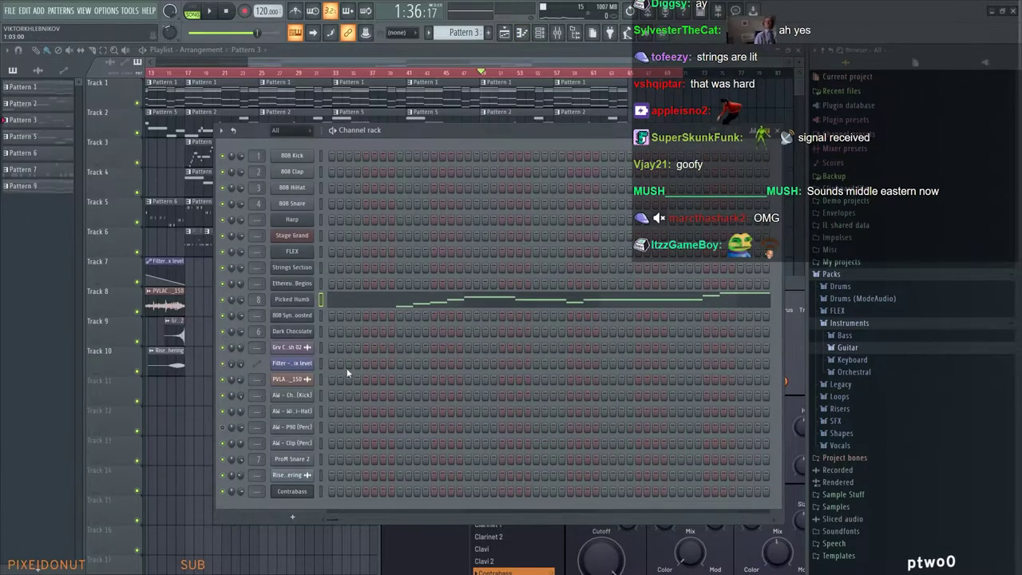
{"action": "right_click", "coordinate": [293, 491]}
{"action": "left_click", "coordinate": [346, 423]}
{"action": "key", "text": "ctrl+v"}
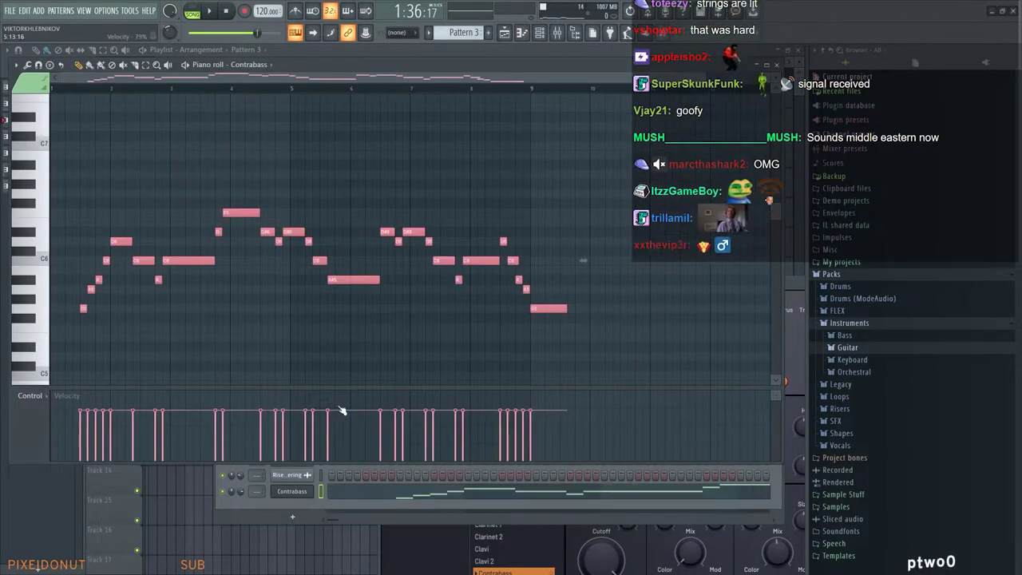
{"action": "left_click", "coordinate": [778, 66]}
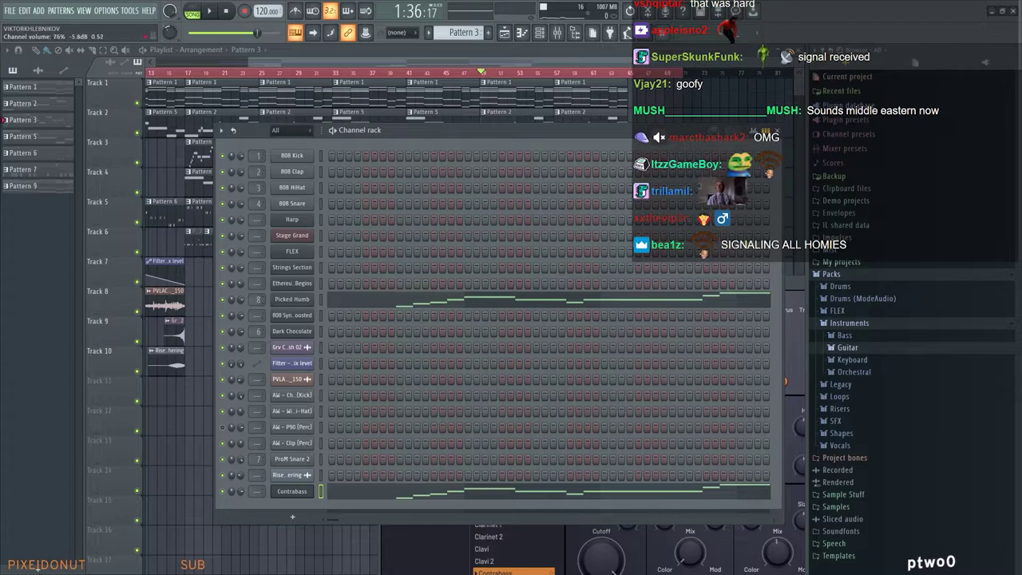
Lower the Picked Humb channel's volume during playback and open the Contrabass channel's piano roll
{"action": "key", "text": "space"}
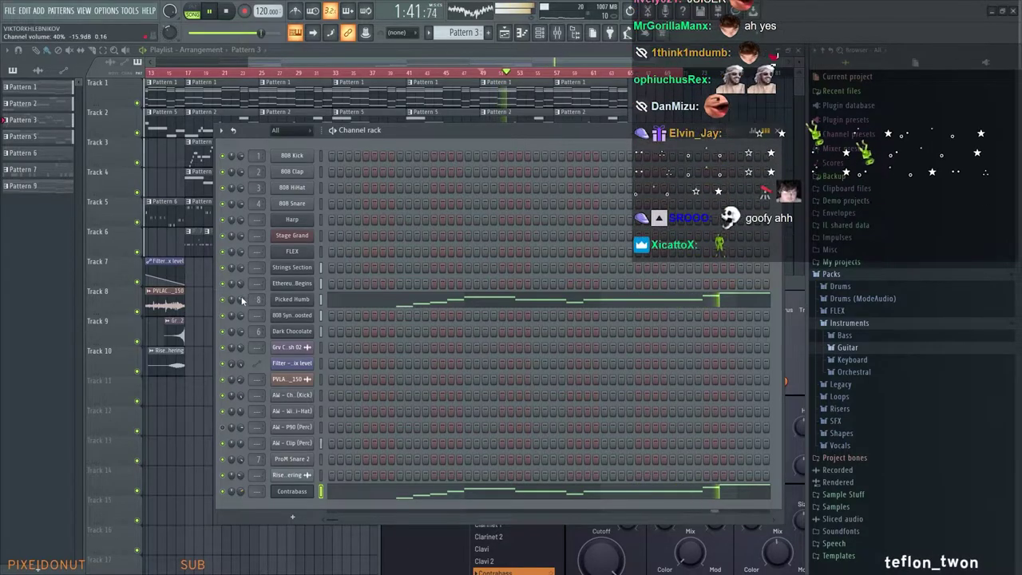
{"action": "left_click_drag", "start_coordinate": [242, 300], "coordinate": [242, 313]}
{"action": "right_click", "coordinate": [310, 491]}
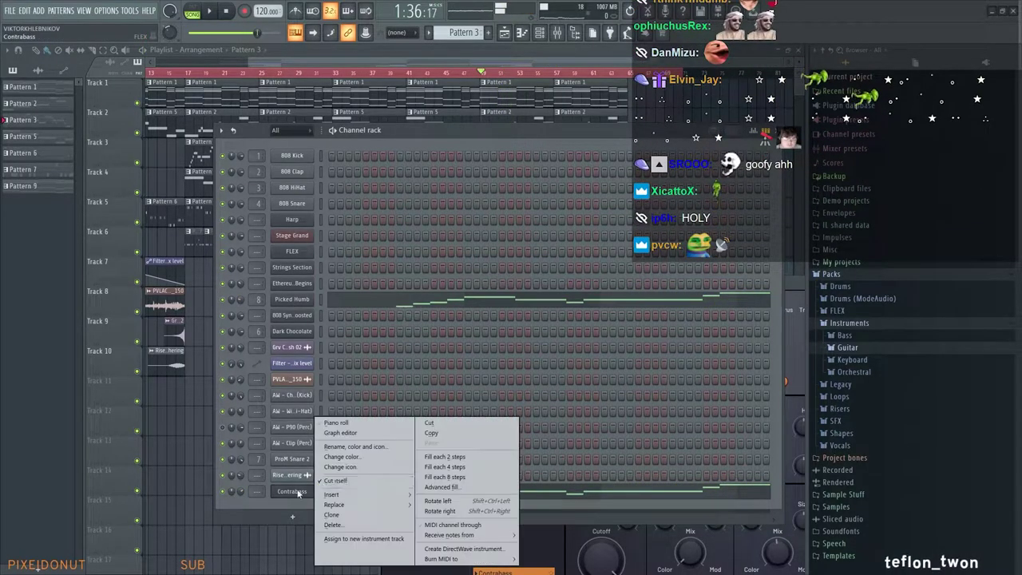
{"action": "left_click", "coordinate": [335, 421]}
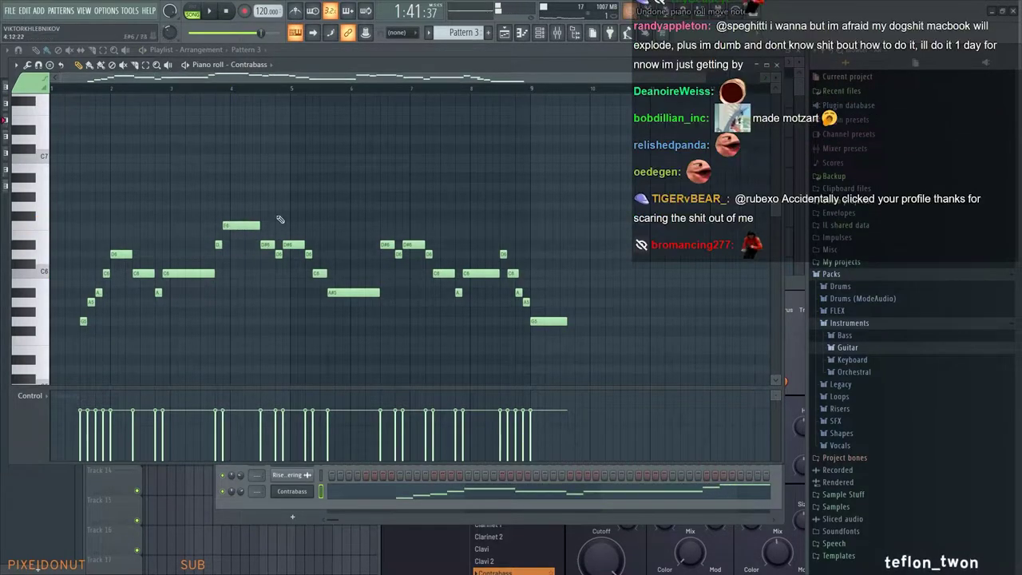
Set the piano roll snap to Line and play back the Contrabass melody
{"action": "left_click", "coordinate": [412, 36]}
{"action": "left_click", "coordinate": [405, 45]}
{"action": "key", "text": "space"}
{"action": "scroll", "coordinate": [264, 181], "scroll_direction": "up", "scroll_amount": 3}
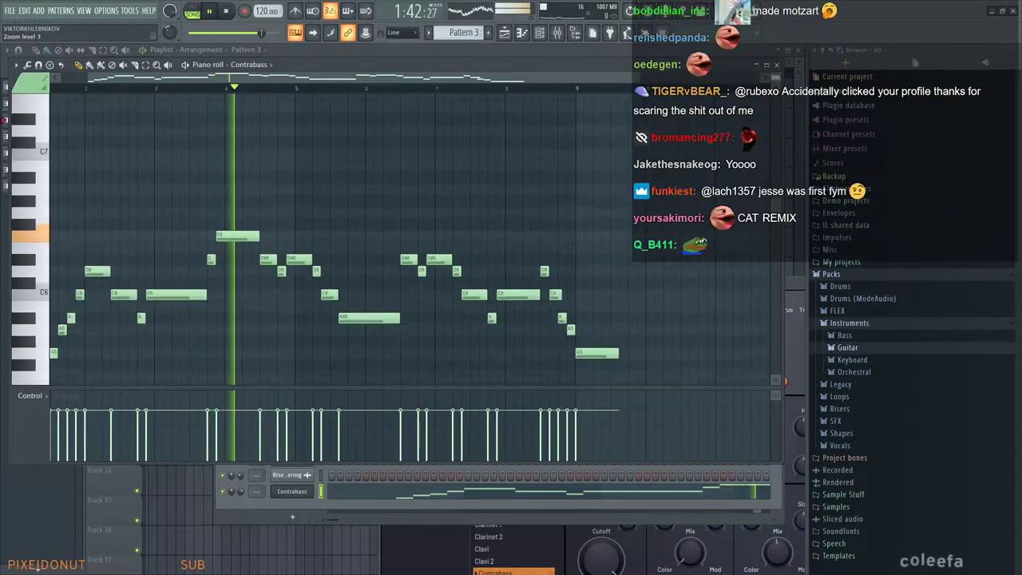
{"action": "scroll", "coordinate": [262, 183], "scroll_direction": "down", "scroll_amount": 2}
{"action": "key", "text": "space"}
{"action": "key", "text": "space"}
Lower the long F6 note near bar 4 to A#5 and split the long A#5 note, with its second part on G5 from bar 6
{"action": "scroll", "coordinate": [283, 206], "scroll_direction": "up", "scroll_amount": 3}
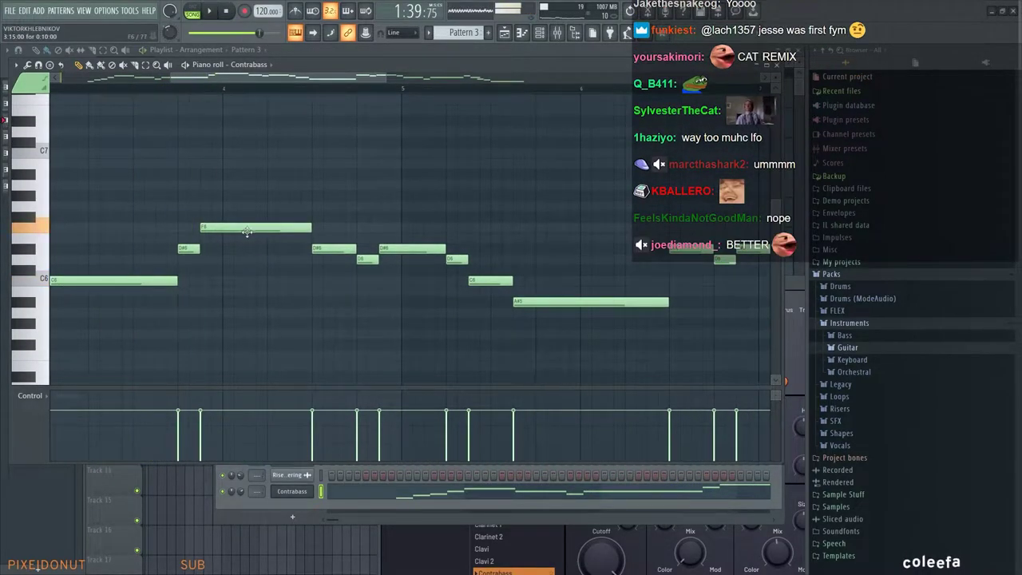
{"action": "left_click_drag", "start_coordinate": [247, 272], "coordinate": [249, 294]}
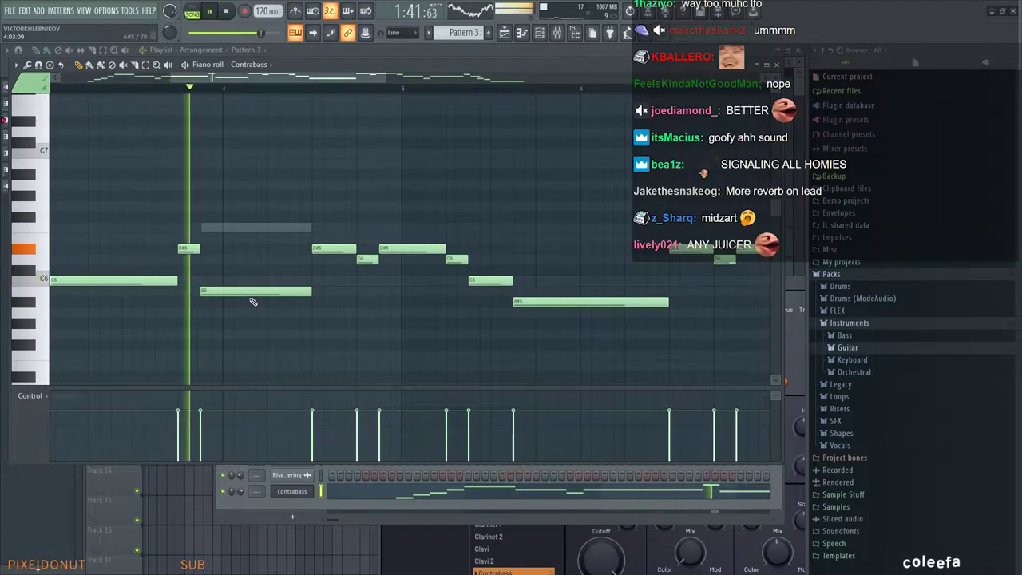
{"action": "left_click_drag", "start_coordinate": [252, 301], "coordinate": [253, 312]}
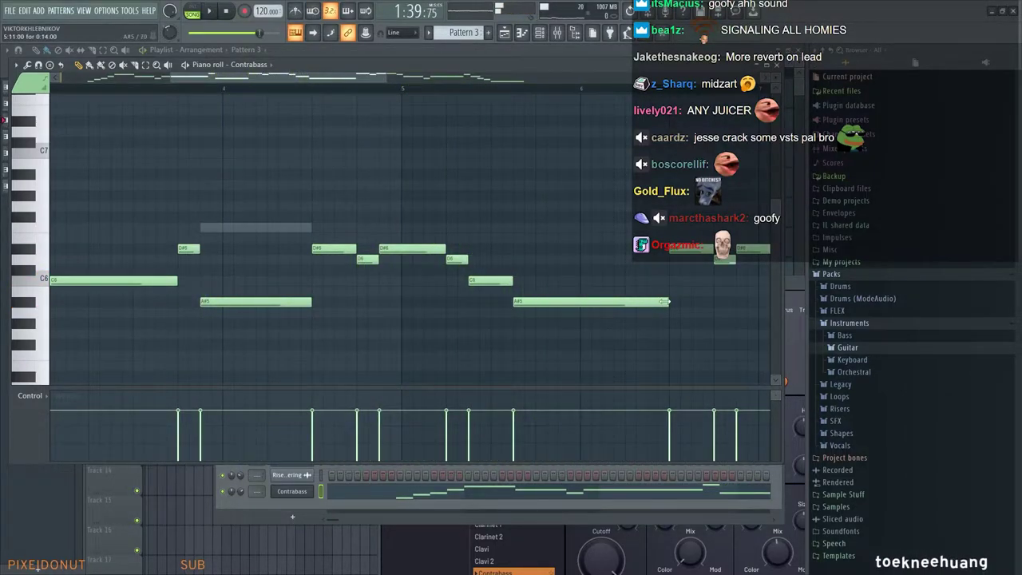
{"action": "left_click_drag", "start_coordinate": [589, 327], "coordinate": [599, 340]}
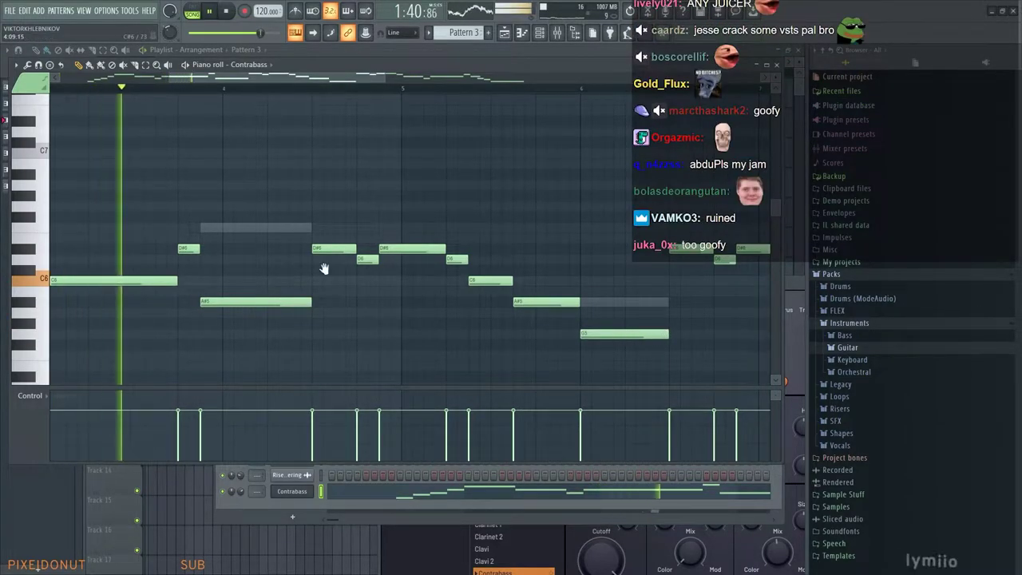
Replay the melody and lower the notes around bar 4: the short D#6 to D6, the long A#5 to A5, and the following D#6 to C6
{"action": "key", "text": "space"}
{"action": "scroll", "coordinate": [320, 270], "scroll_direction": "down", "scroll_amount": 4}
{"action": "left_click", "coordinate": [81, 89]}
{"action": "key", "text": "space"}
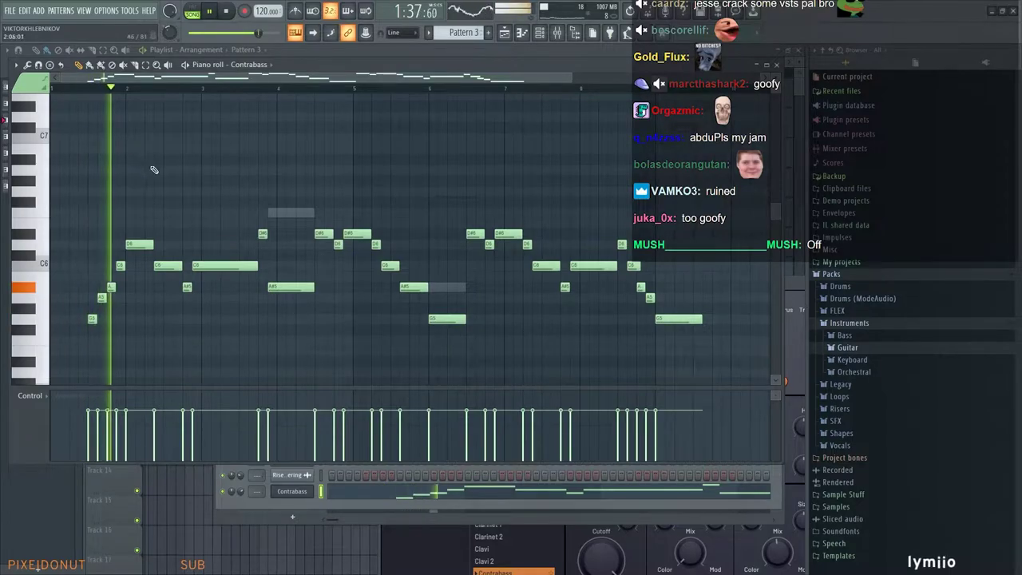
{"action": "scroll", "coordinate": [205, 214], "scroll_direction": "up", "scroll_amount": 3}
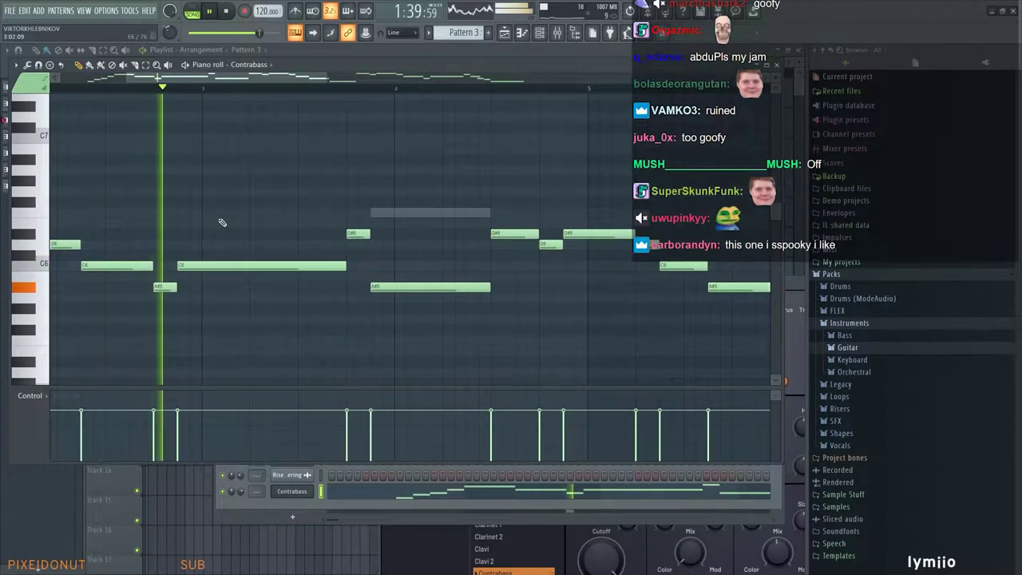
{"action": "left_click_drag", "start_coordinate": [306, 228], "coordinate": [263, 231]}
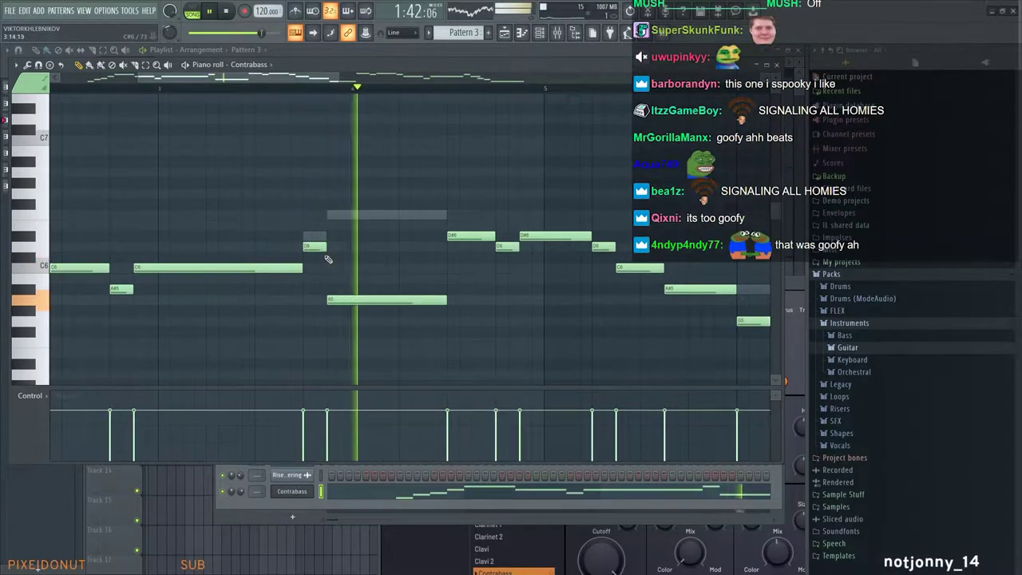
{"action": "key", "text": "space"}
{"action": "left_click_drag", "start_coordinate": [399, 246], "coordinate": [401, 279]}
{"action": "key", "text": "space"}
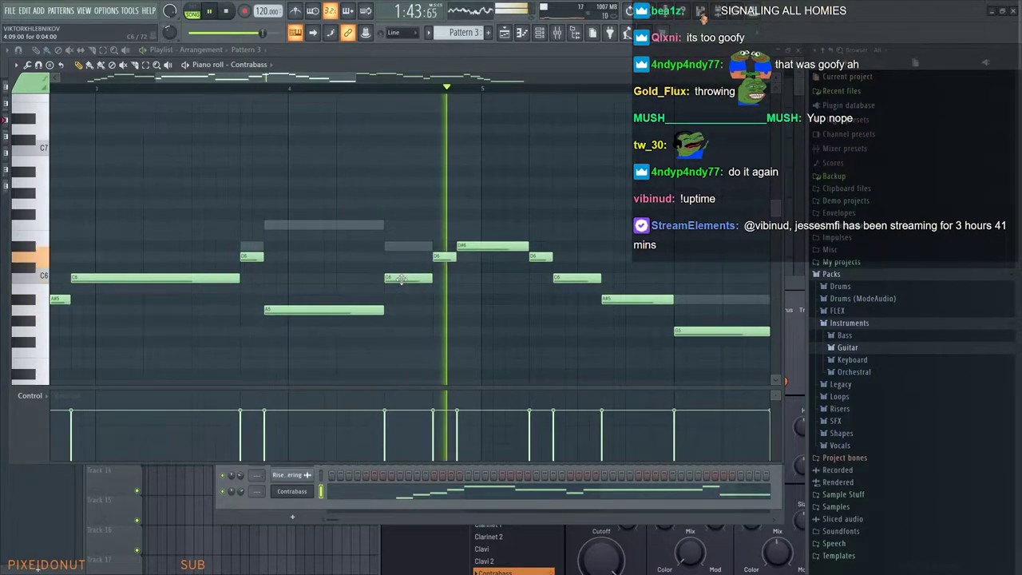
Play the second half of the Contrabass melody and shorten the last C6 note before bar 9 so it no longer overlaps the A#5
{"action": "left_click_drag", "start_coordinate": [480, 297], "coordinate": [270, 274]}
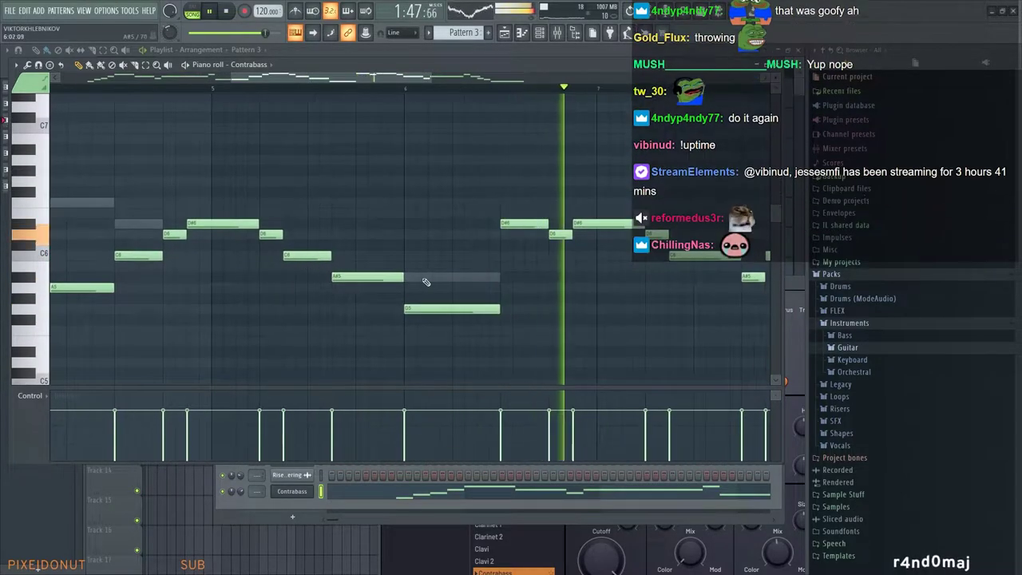
{"action": "left_click_drag", "start_coordinate": [417, 278], "coordinate": [305, 277]}
{"action": "scroll", "coordinate": [298, 272], "scroll_direction": "down", "scroll_amount": 3, "text": "ctrl"}
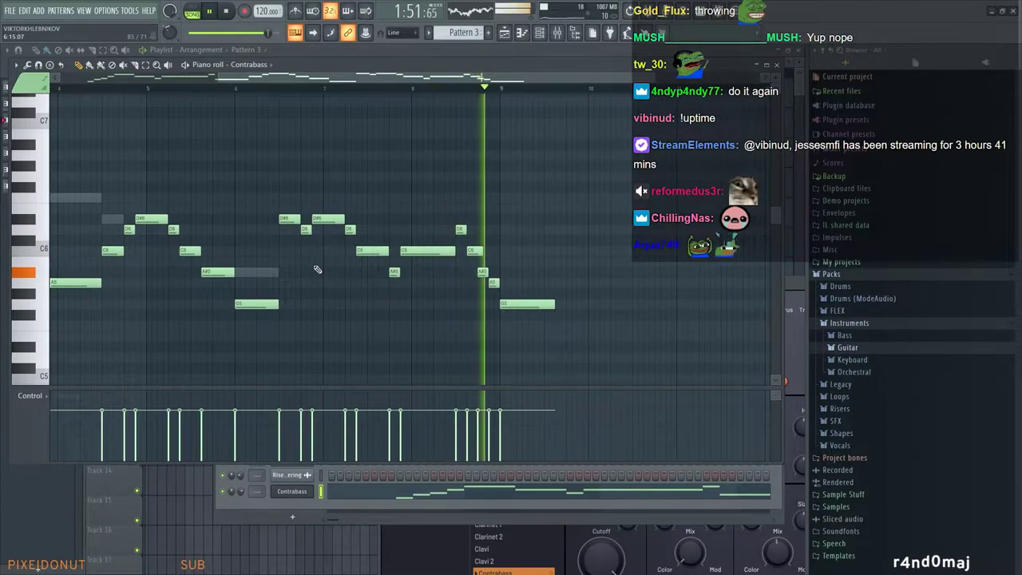
{"action": "left_click_drag", "start_coordinate": [279, 255], "coordinate": [459, 264]}
{"action": "left_click_drag", "start_coordinate": [651, 280], "coordinate": [420, 280]}
{"action": "scroll", "coordinate": [430, 276], "scroll_direction": "up", "scroll_amount": 4, "text": "ctrl"}
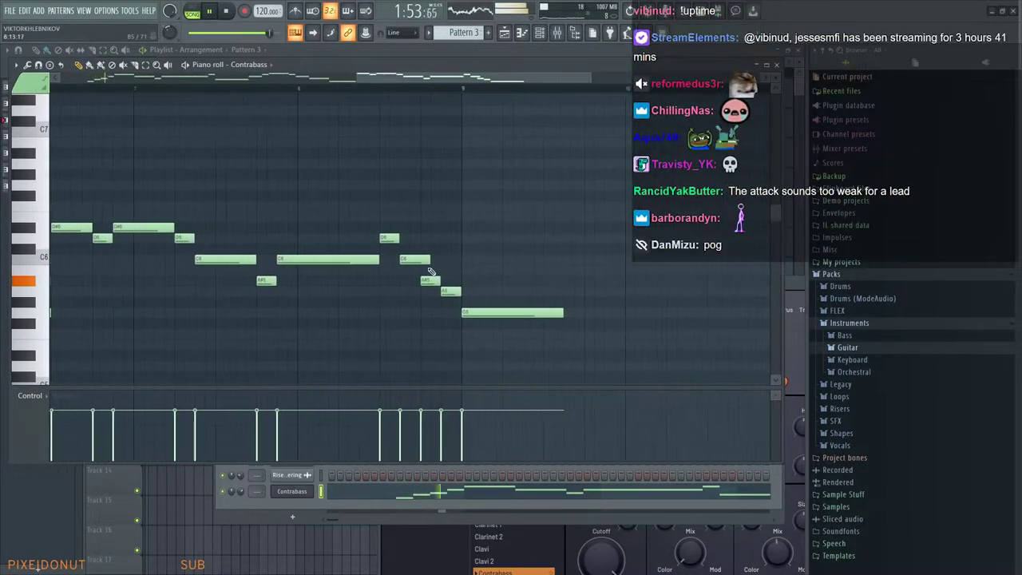
{"action": "scroll", "coordinate": [407, 251], "scroll_direction": "down", "scroll_amount": 3, "text": "ctrl"}
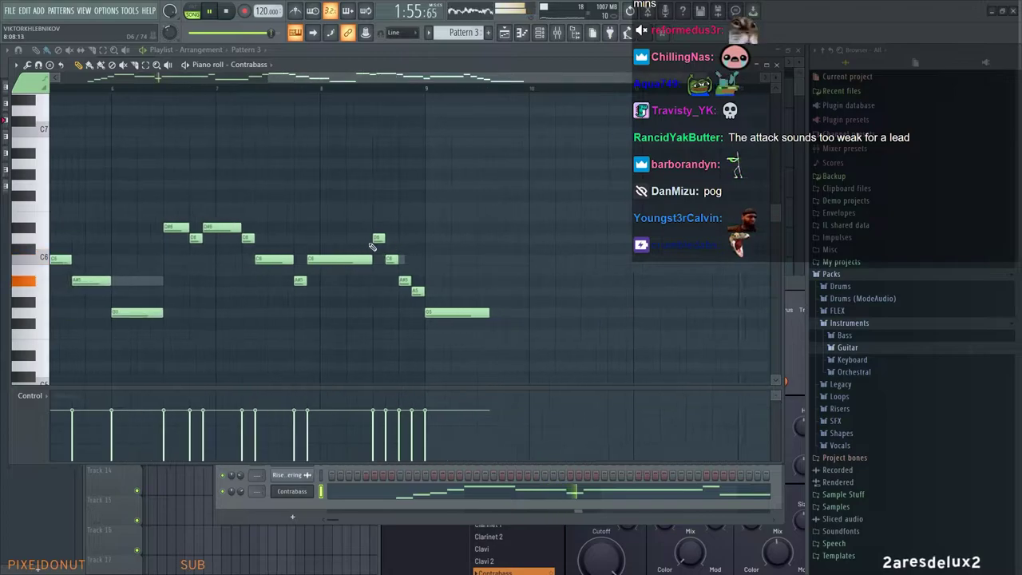
Lengthen the G5 note at bar 6 slightly into the following note, play the melody through, and close the piano roll
{"action": "scroll", "coordinate": [399, 267], "scroll_direction": "up", "scroll_amount": 4, "text": "ctrl"}
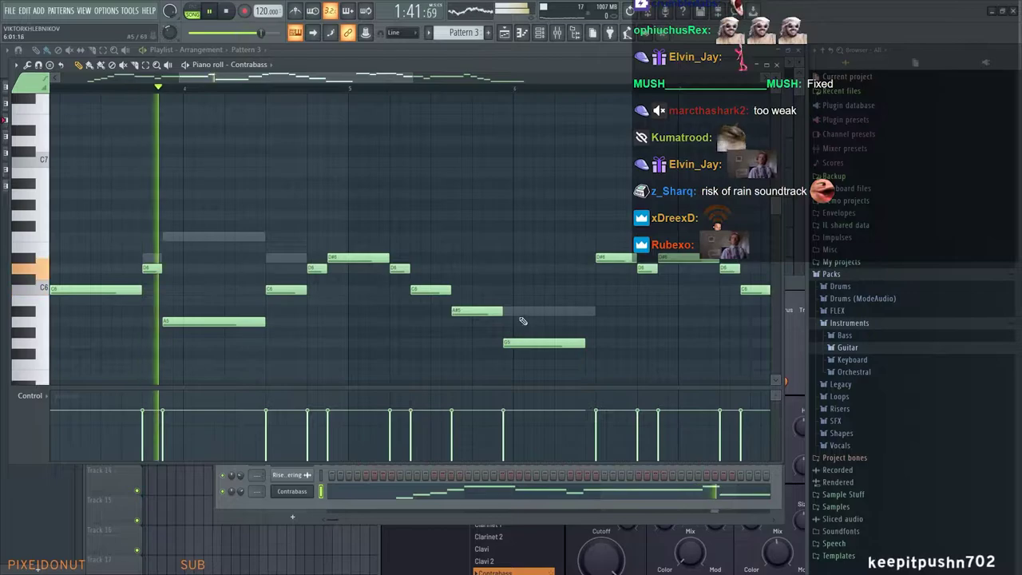
{"action": "scroll", "coordinate": [573, 329], "scroll_direction": "up", "scroll_amount": 1}
{"action": "scroll", "coordinate": [572, 329], "scroll_direction": "up", "scroll_amount": 3}
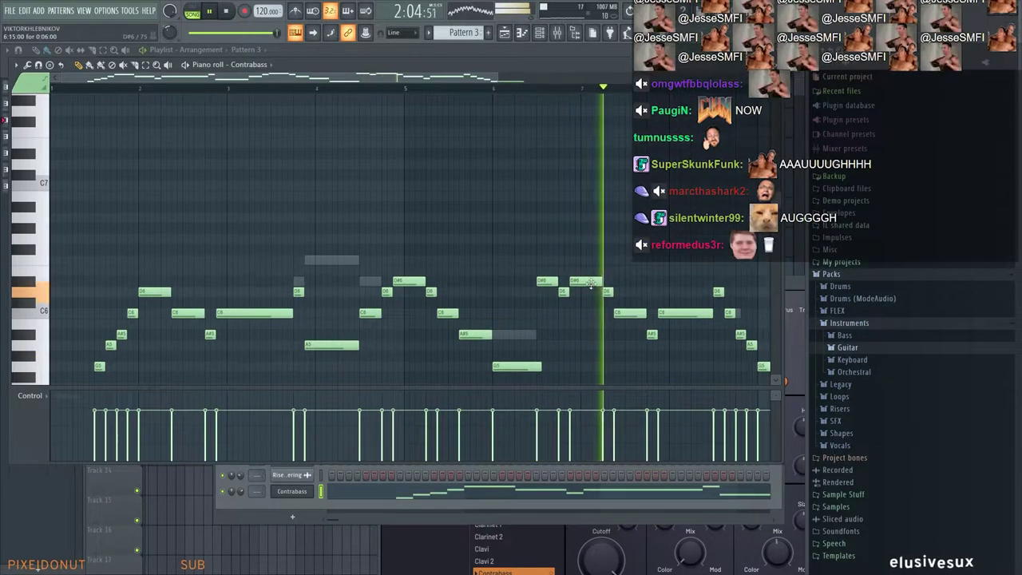
{"action": "left_click", "coordinate": [785, 72]}
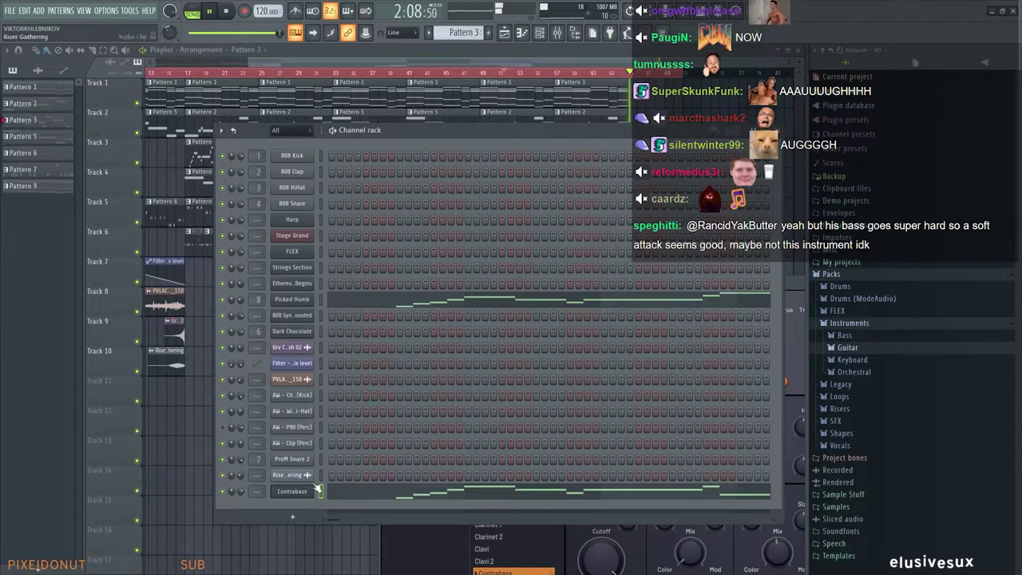
{"action": "key", "text": "space"}
Close the channel rack and FLEX windows and play the arrangement from around bar 17
{"action": "left_click", "coordinate": [780, 134]}
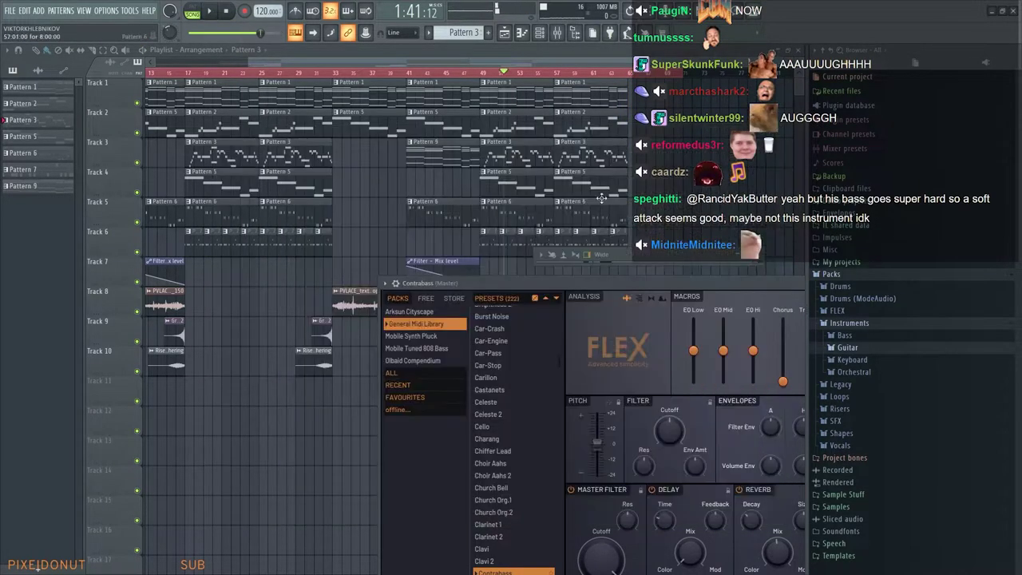
{"action": "left_click", "coordinate": [796, 284]}
{"action": "left_click_drag", "start_coordinate": [559, 319], "coordinate": [670, 315]}
{"action": "scroll", "coordinate": [469, 320], "scroll_direction": "down", "scroll_amount": 1}
{"action": "left_click_drag", "start_coordinate": [164, 72], "coordinate": [49, 85]}
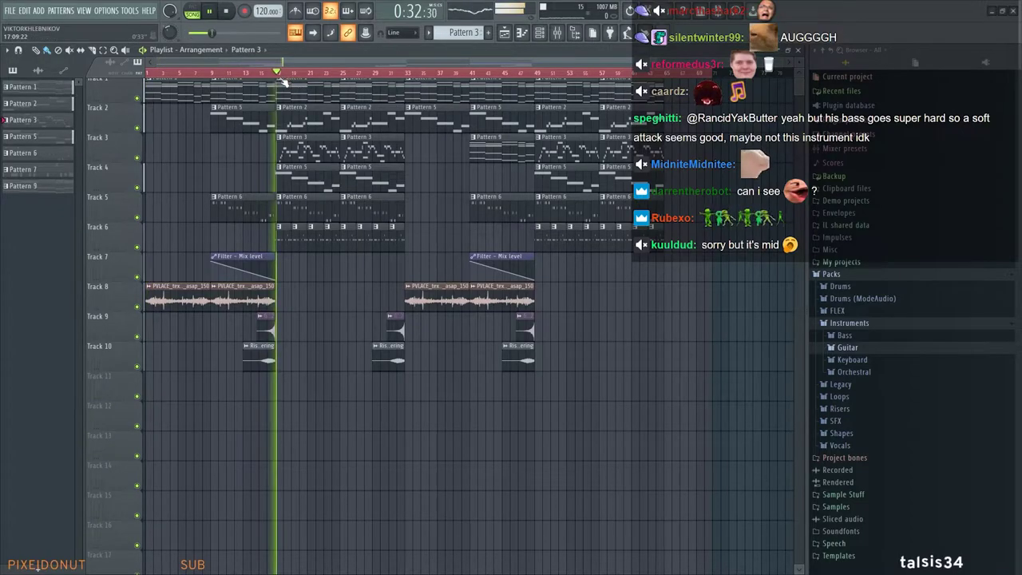
Open the Contrabass FLEX and try lowering EQ Hi, raising Chorus and Vibrato, and setting the pitch to about -12 during playback
{"action": "left_click", "coordinate": [543, 34]}
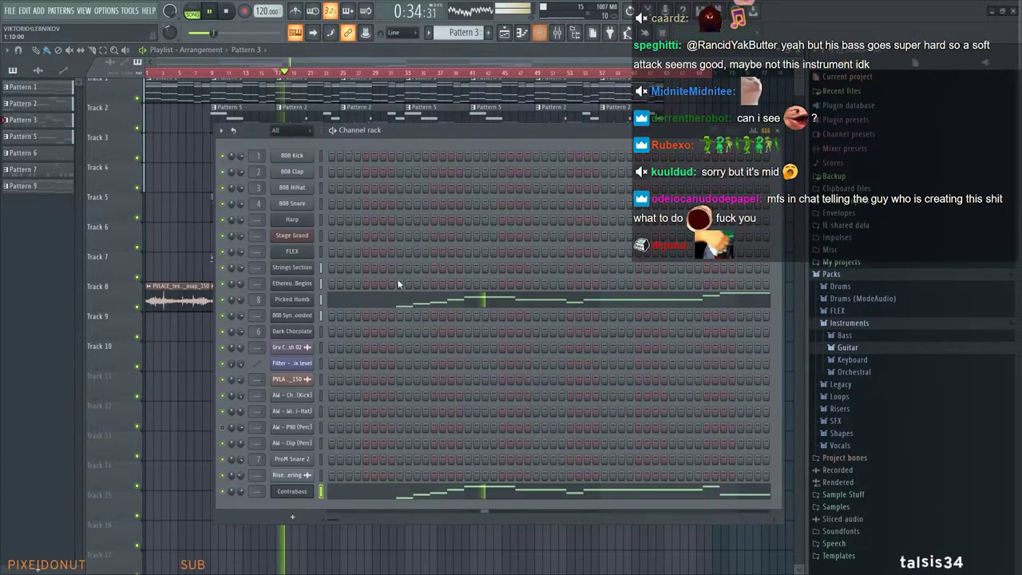
{"action": "left_click", "coordinate": [293, 493]}
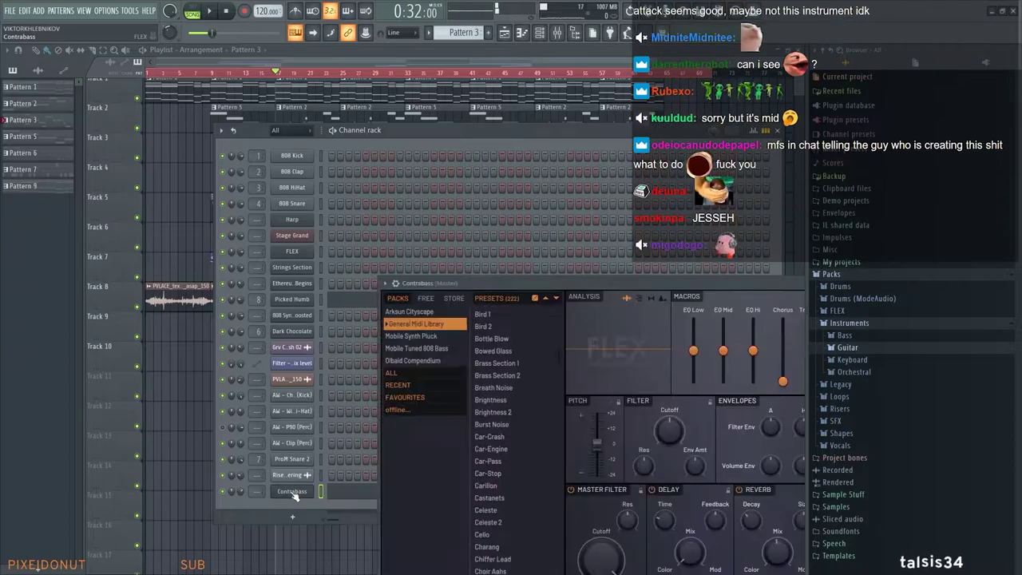
{"action": "key", "text": "space"}
{"action": "left_click_drag", "start_coordinate": [604, 275], "coordinate": [310, 215]}
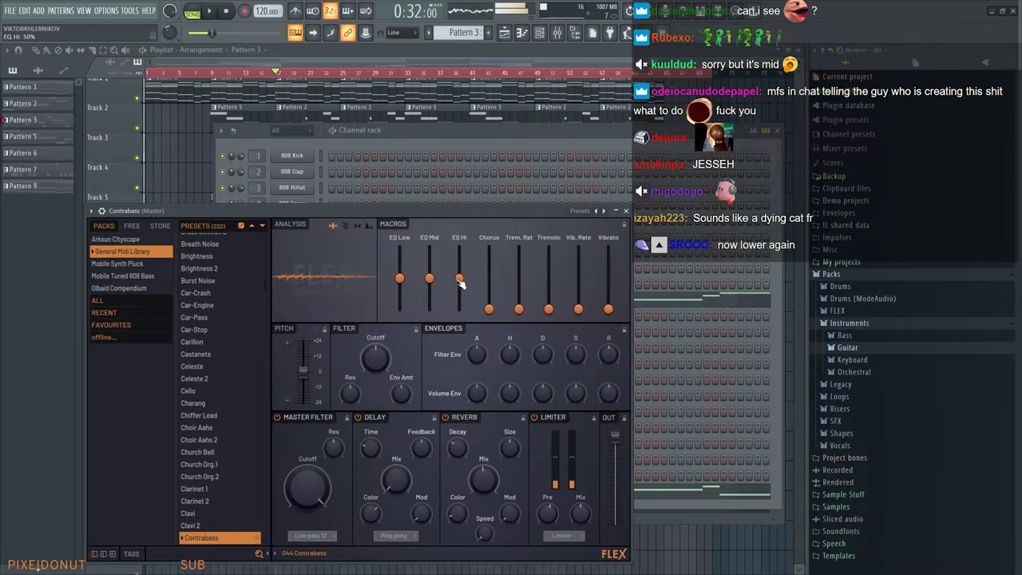
{"action": "left_click_drag", "start_coordinate": [488, 309], "coordinate": [488, 277]}
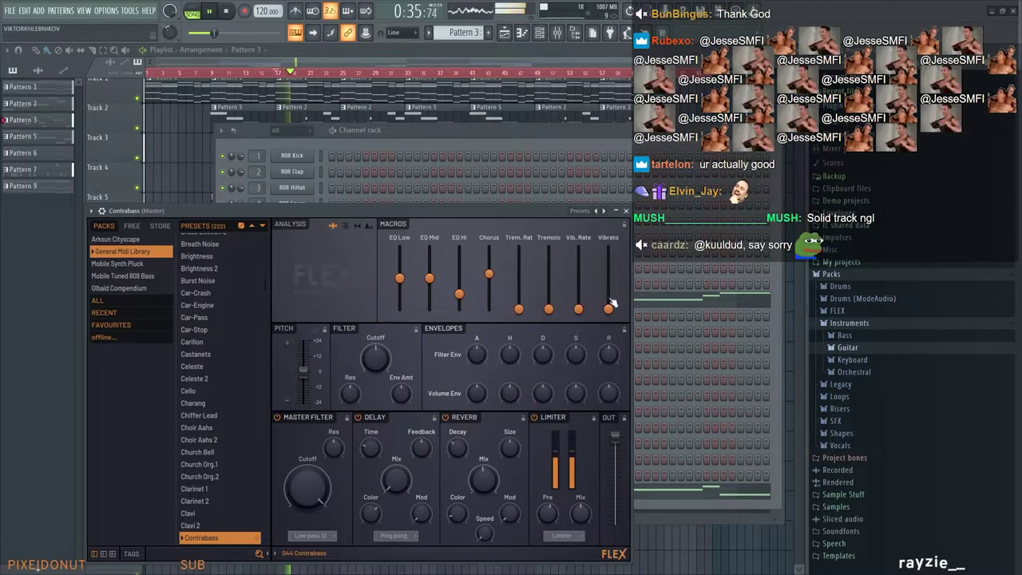
{"action": "left_click_drag", "start_coordinate": [609, 309], "coordinate": [609, 284]}
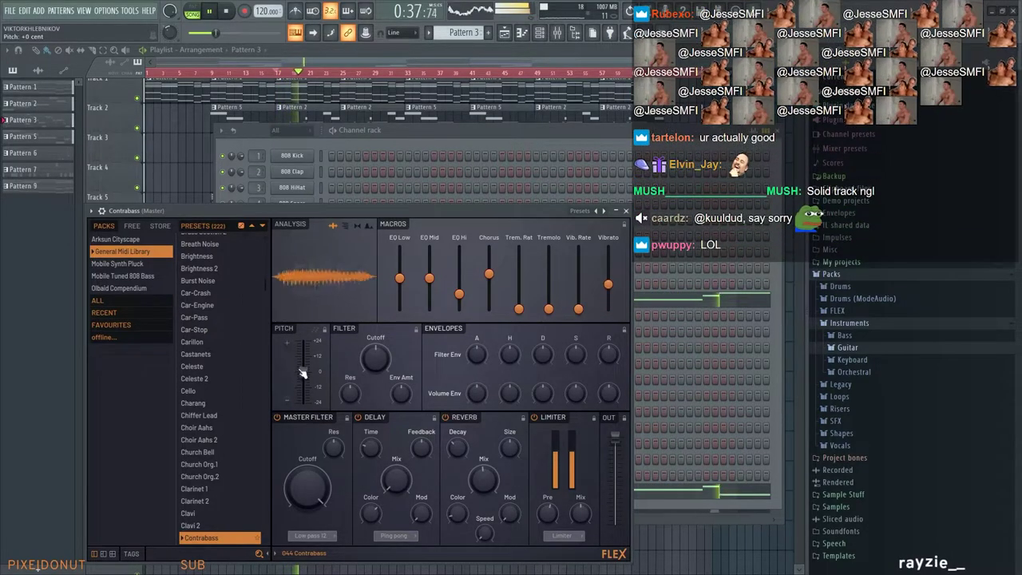
{"action": "left_click_drag", "start_coordinate": [303, 377], "coordinate": [304, 387]}
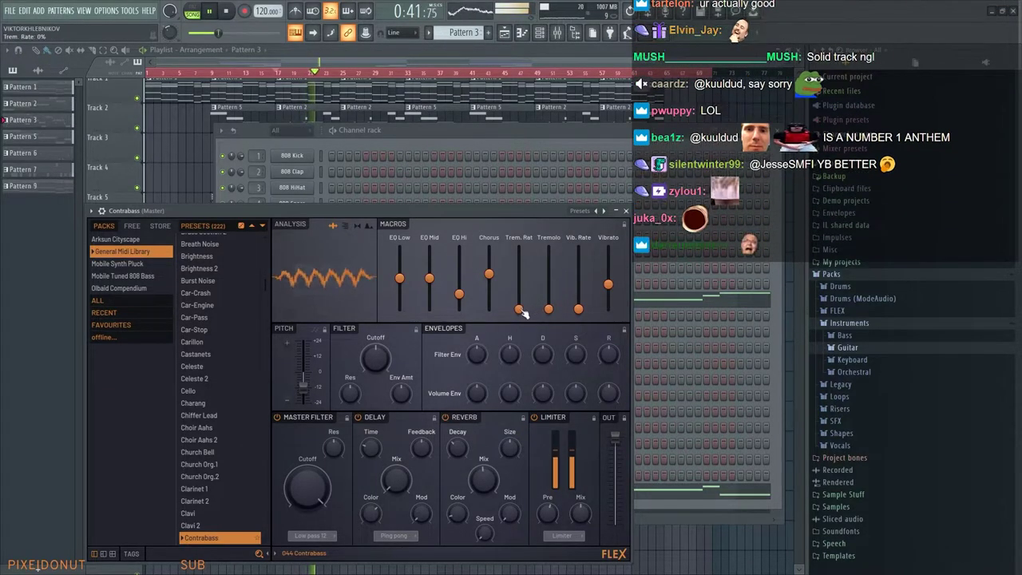
Close the FLEX window and set the Contrabass channel's volume to about 73%
{"action": "left_click", "coordinate": [626, 212]}
{"action": "left_click_drag", "start_coordinate": [230, 301], "coordinate": [230, 311]}
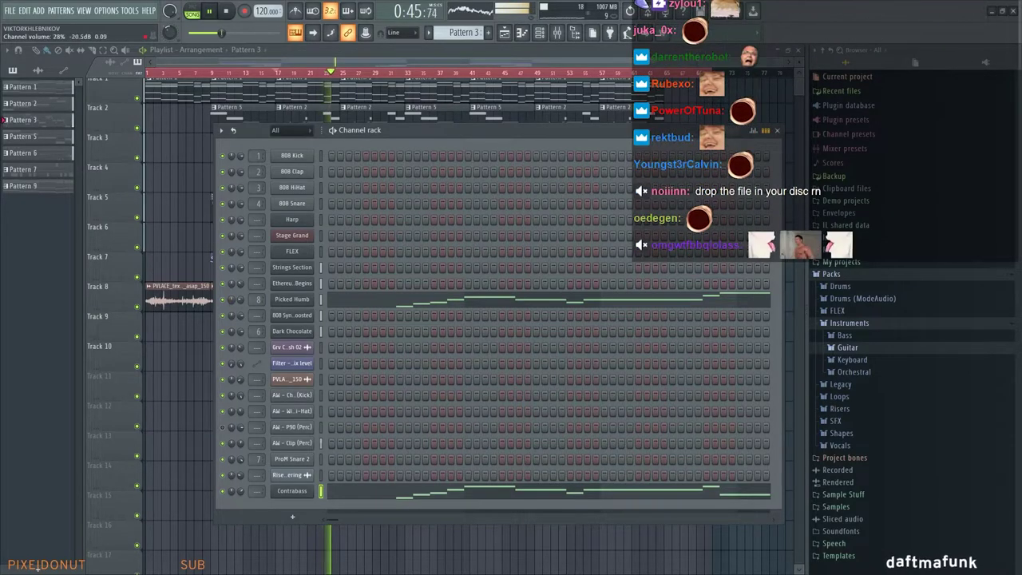
{"action": "left_click_drag", "start_coordinate": [242, 493], "coordinate": [242, 483]}
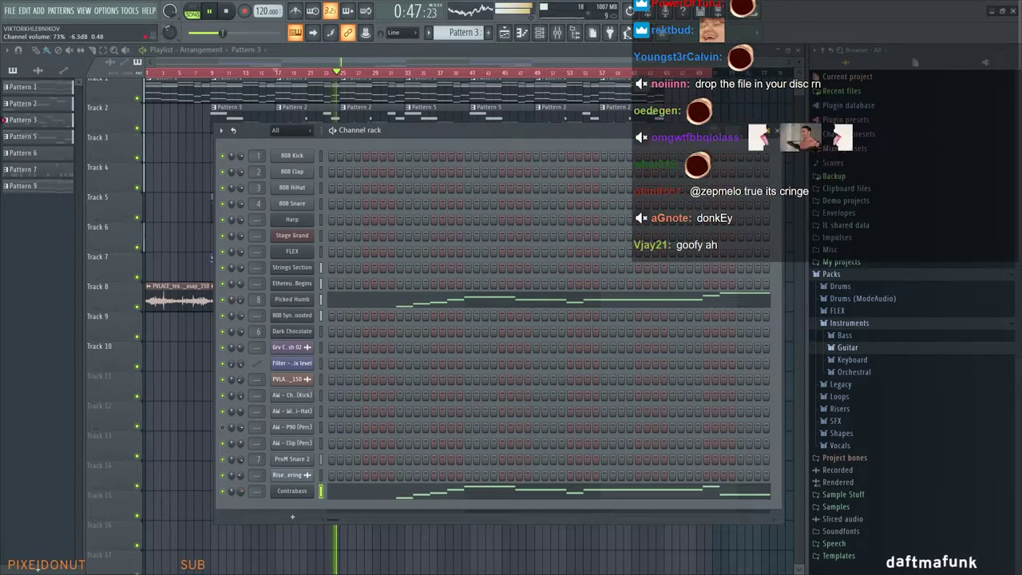
Reopen the Contrabass FLEX and audition the Church Org.2, Distortion Guitar, Door, DoorCreaking and Drum Analog Kit presets on the melody
{"action": "left_click", "coordinate": [292, 492]}
{"action": "left_click_drag", "start_coordinate": [175, 210], "coordinate": [316, 210]}
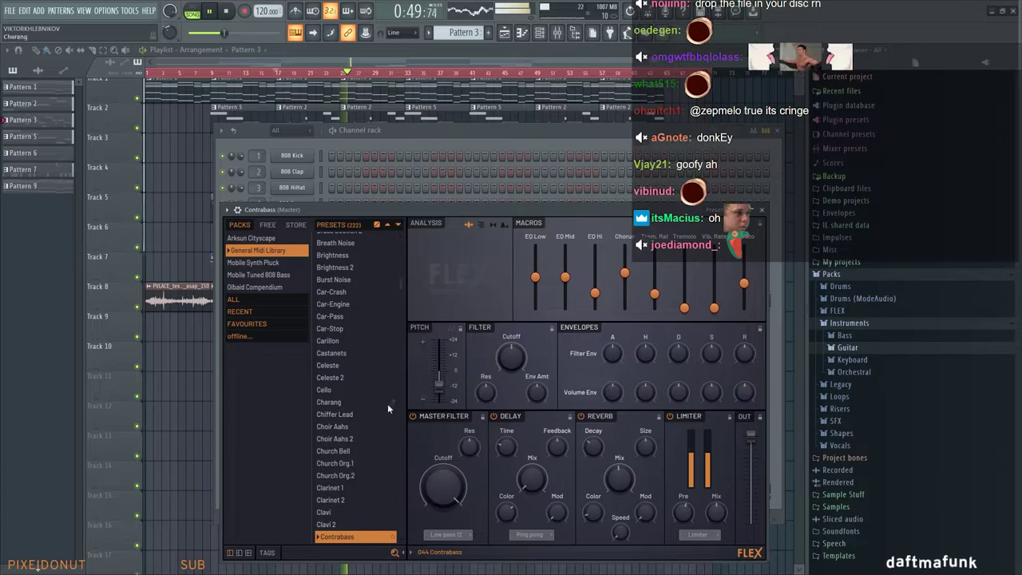
{"action": "left_click", "coordinate": [334, 477]}
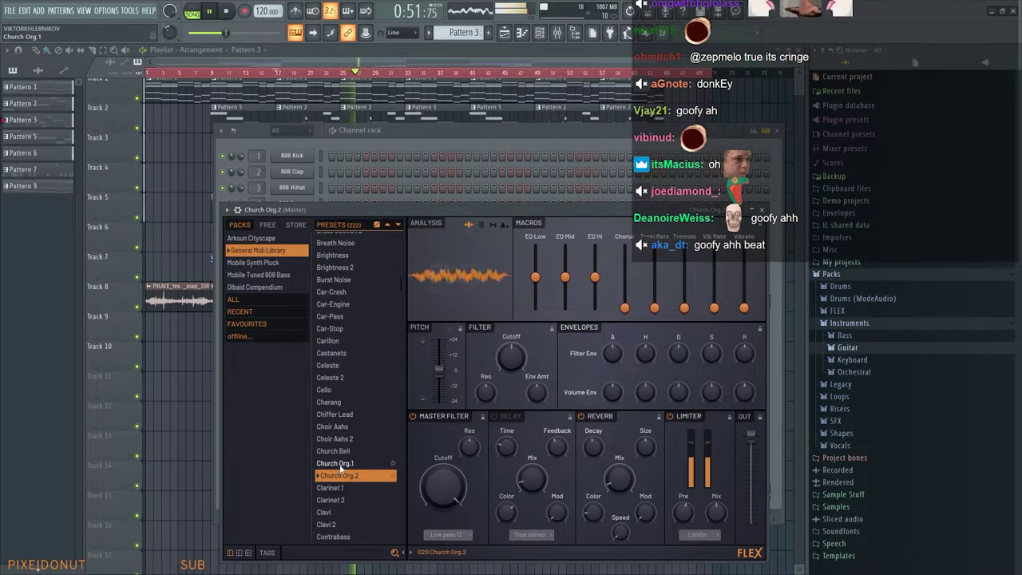
{"action": "scroll", "coordinate": [343, 471], "scroll_direction": "down", "scroll_amount": 4}
{"action": "left_click", "coordinate": [343, 469]}
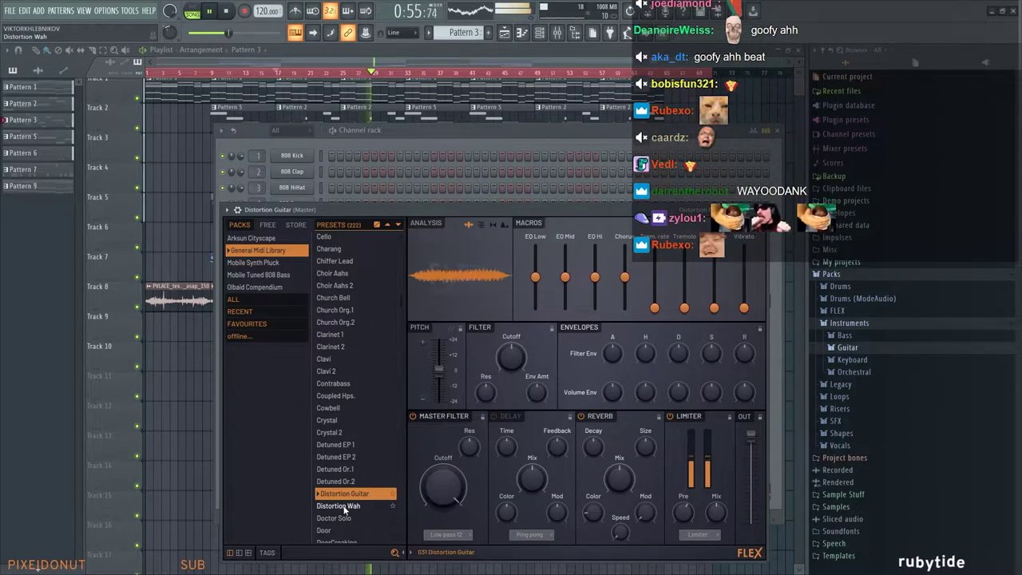
{"action": "scroll", "coordinate": [344, 511], "scroll_direction": "down", "scroll_amount": 1}
{"action": "left_click", "coordinate": [345, 480]}
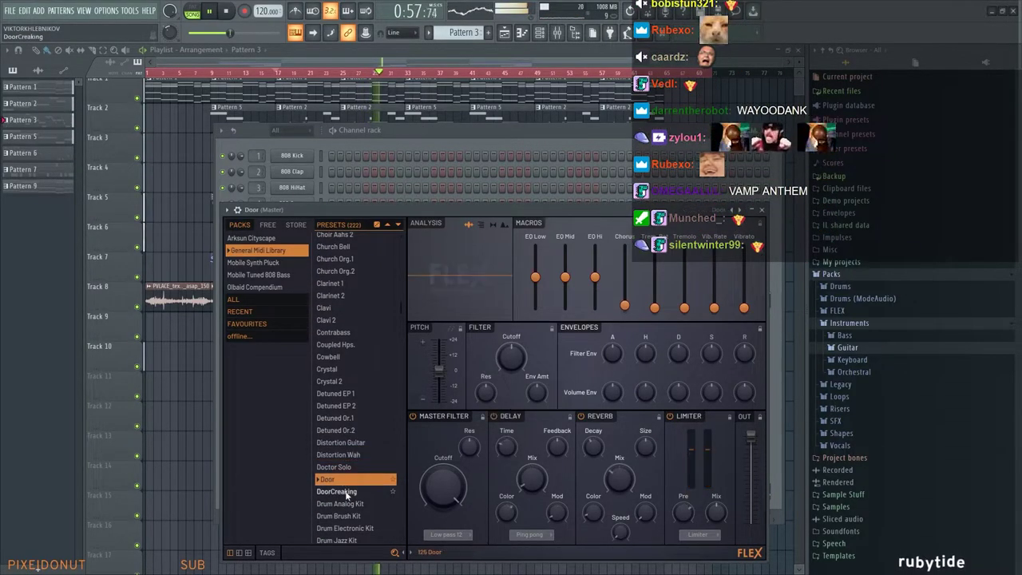
{"action": "left_click", "coordinate": [346, 493]}
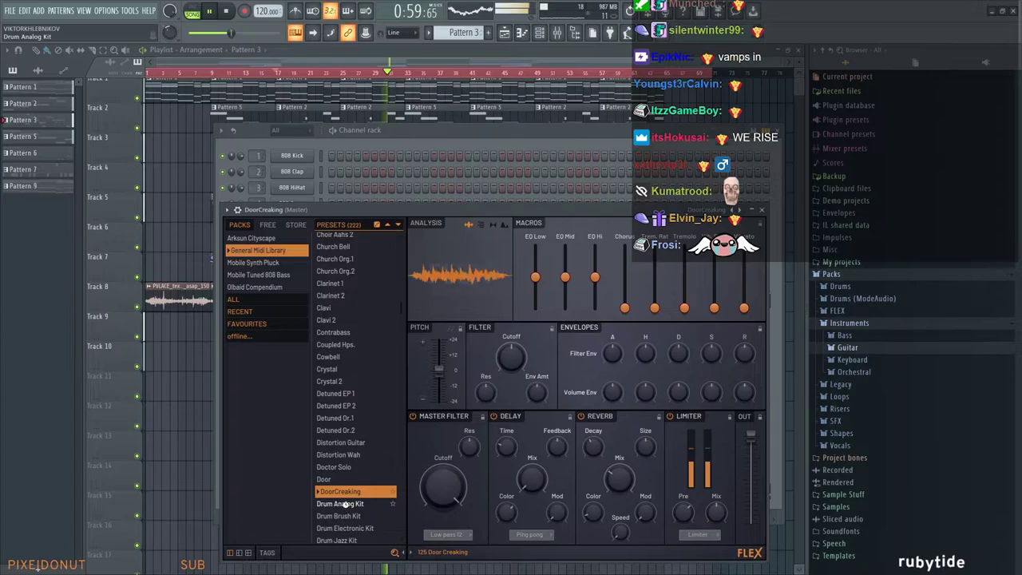
{"action": "left_click", "coordinate": [345, 504]}
Replace the current sound with the Voice Oohs preset from the General Midi Library
{"action": "scroll", "coordinate": [349, 501], "scroll_direction": "down", "scroll_amount": 3}
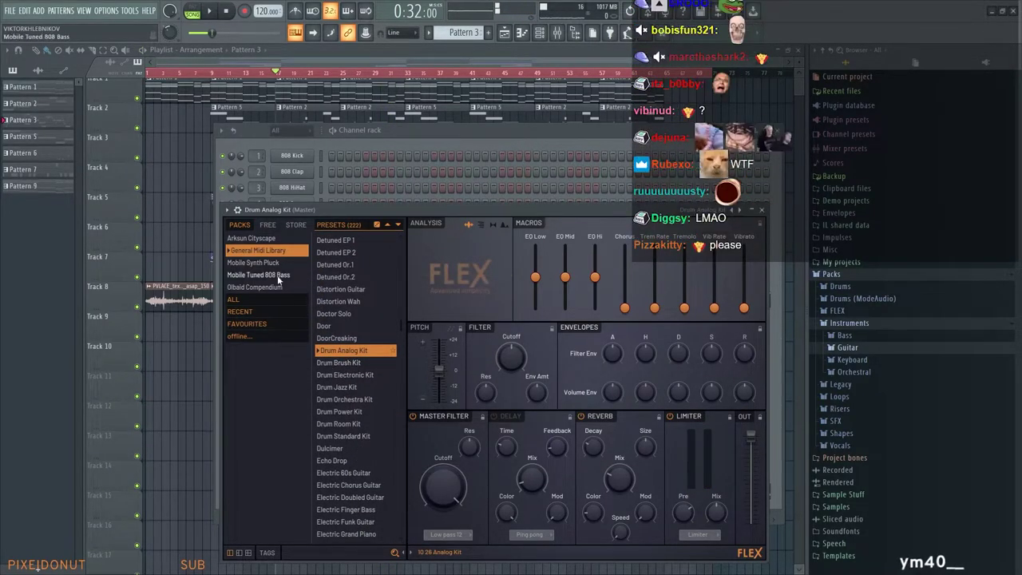
{"action": "scroll", "coordinate": [351, 383], "scroll_direction": "down", "scroll_amount": 18}
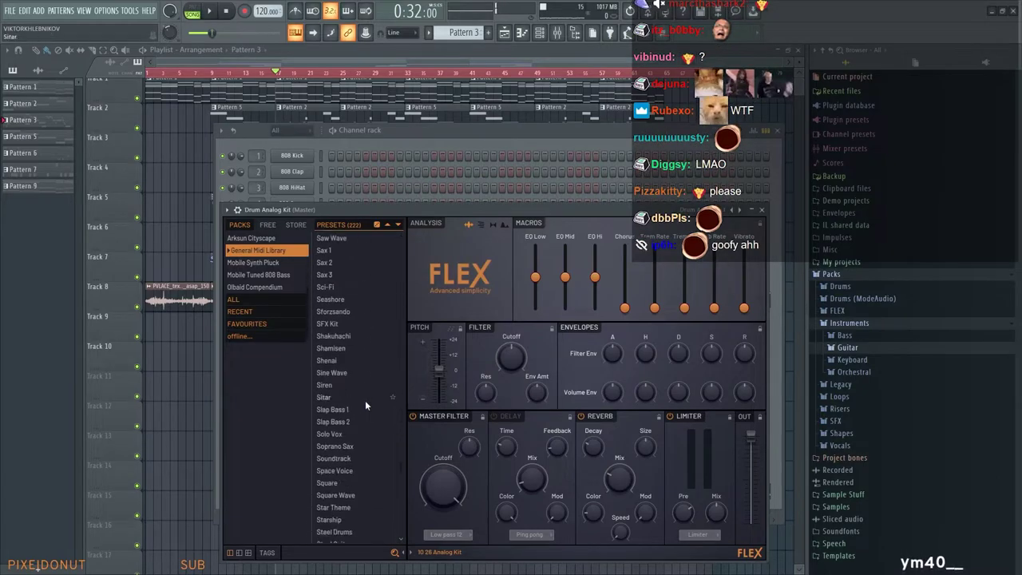
{"action": "scroll", "coordinate": [365, 404], "scroll_direction": "down", "scroll_amount": 10}
{"action": "left_click", "coordinate": [335, 439]}
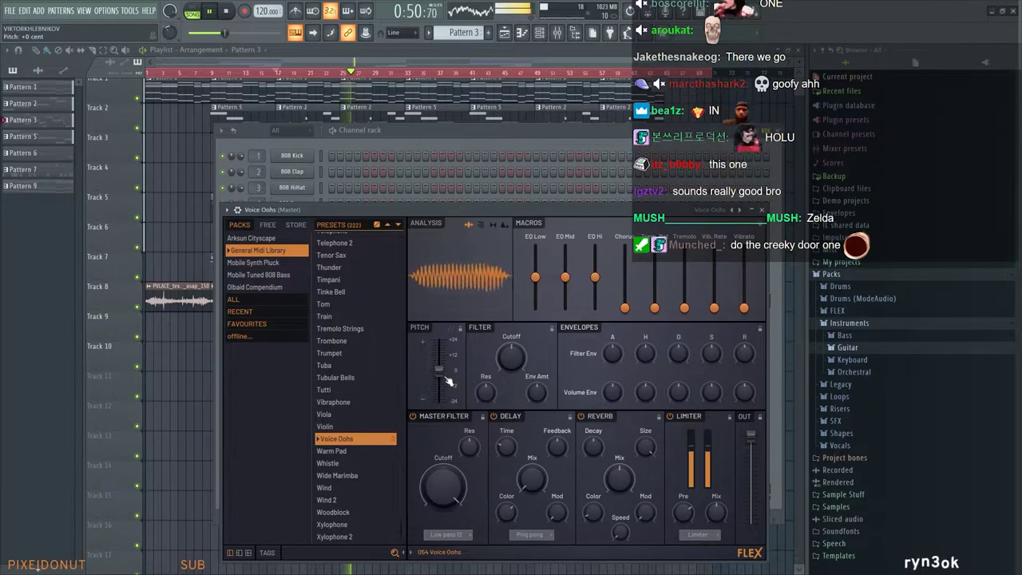
Try the Voice Oohs pitch at about +12, return it to 0, and close the FLEX window
{"action": "left_click_drag", "start_coordinate": [438, 367], "coordinate": [438, 355]}
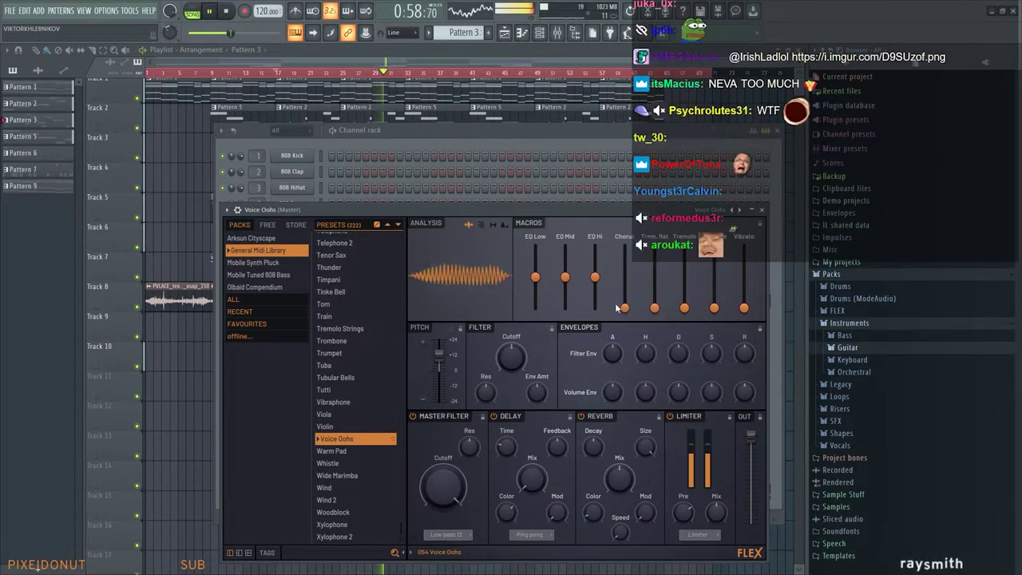
{"action": "left_click_drag", "start_coordinate": [439, 354], "coordinate": [439, 370]}
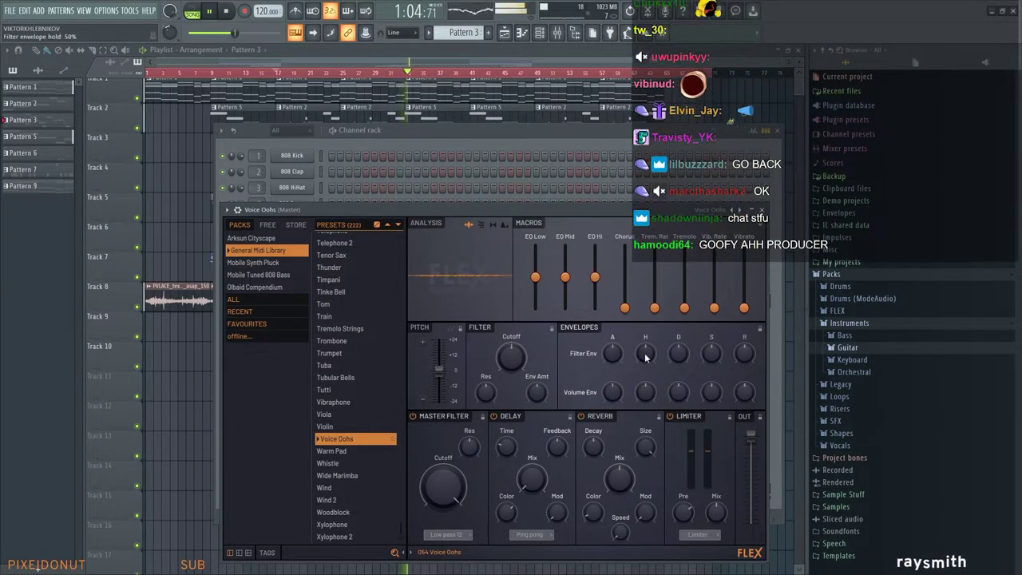
{"action": "left_click", "coordinate": [761, 210]}
Close the channel rack and play the full arrangement from the beginning
{"action": "key", "text": "space"}
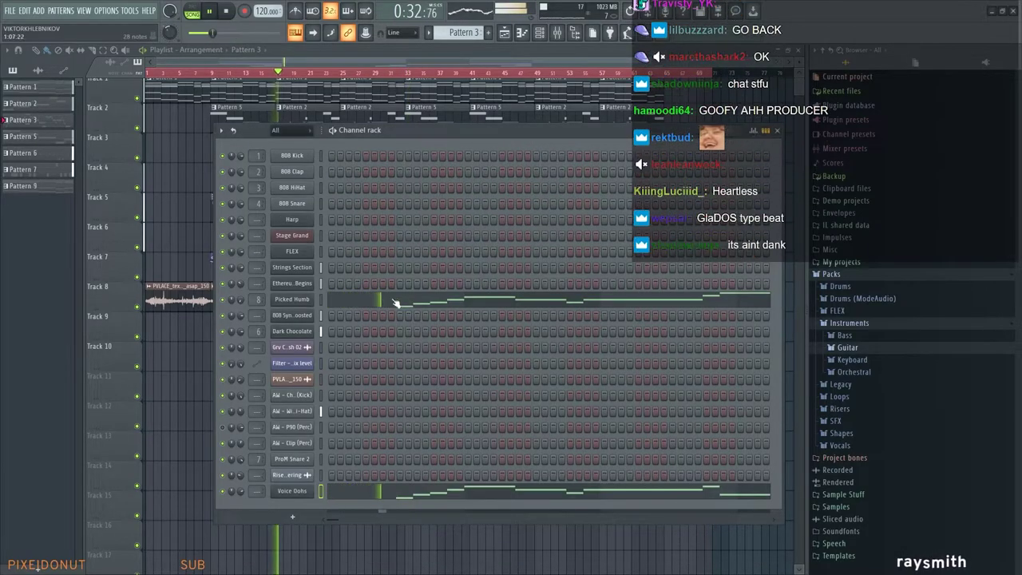
{"action": "left_click", "coordinate": [777, 131]}
{"action": "left_click_drag", "start_coordinate": [275, 75], "coordinate": [72, 66]}
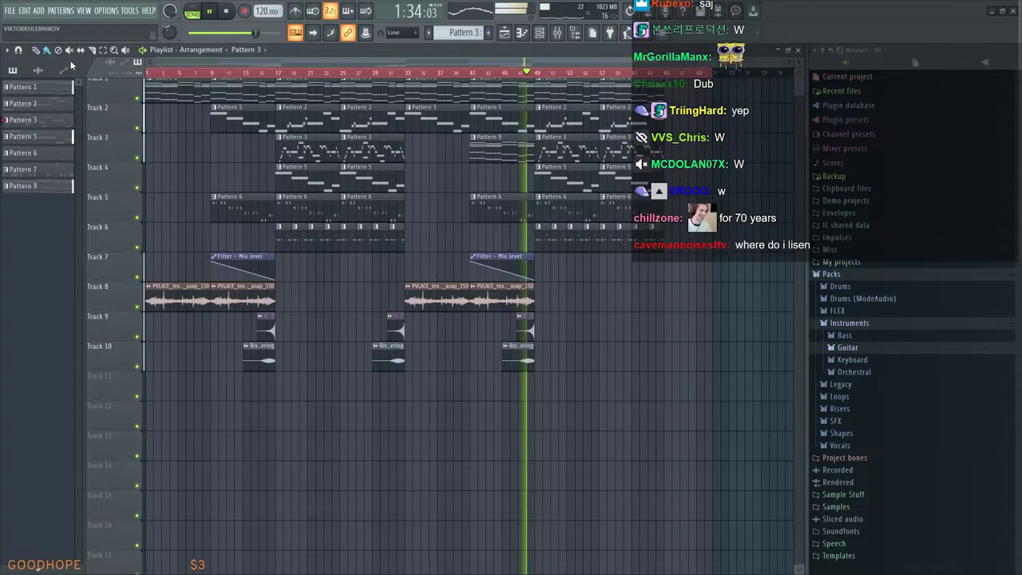
Examine the arrangement from the bar 41 buildup through the bar 49 drop to the final clips as it plays
{"action": "scroll", "coordinate": [330, 237], "scroll_direction": "up", "scroll_amount": 5}
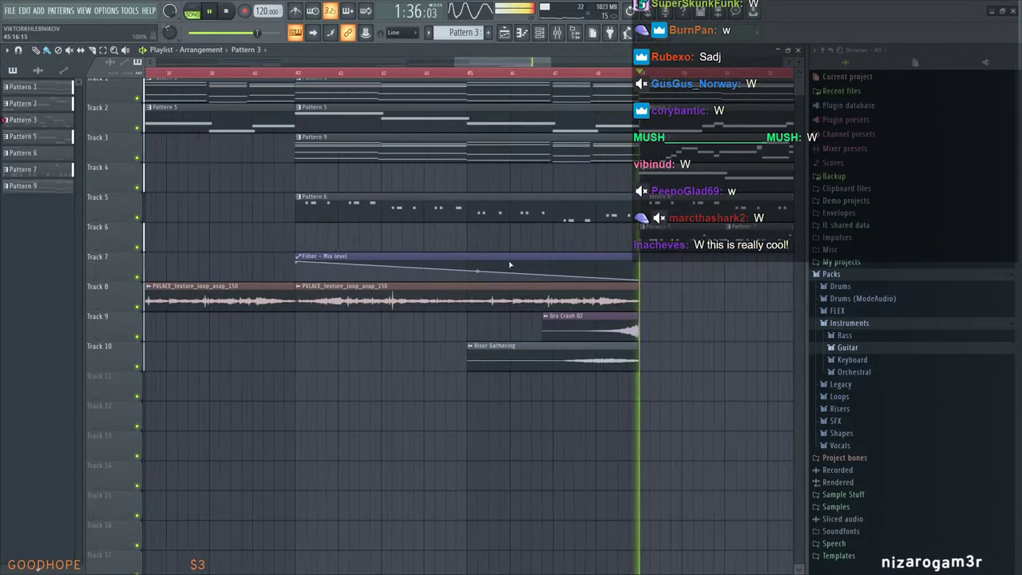
{"action": "scroll", "coordinate": [347, 273], "scroll_direction": "up", "scroll_amount": 3}
{"action": "scroll", "coordinate": [479, 252], "scroll_direction": "down", "scroll_amount": 3}
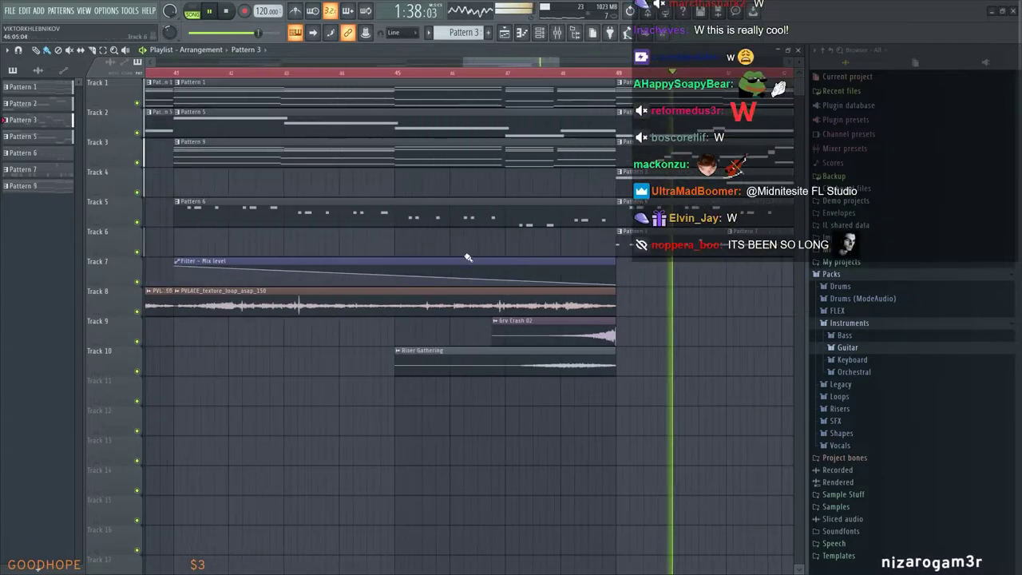
{"action": "scroll", "coordinate": [511, 249], "scroll_direction": "down", "scroll_amount": 2}
{"action": "scroll", "coordinate": [536, 247], "scroll_direction": "up", "scroll_amount": 4}
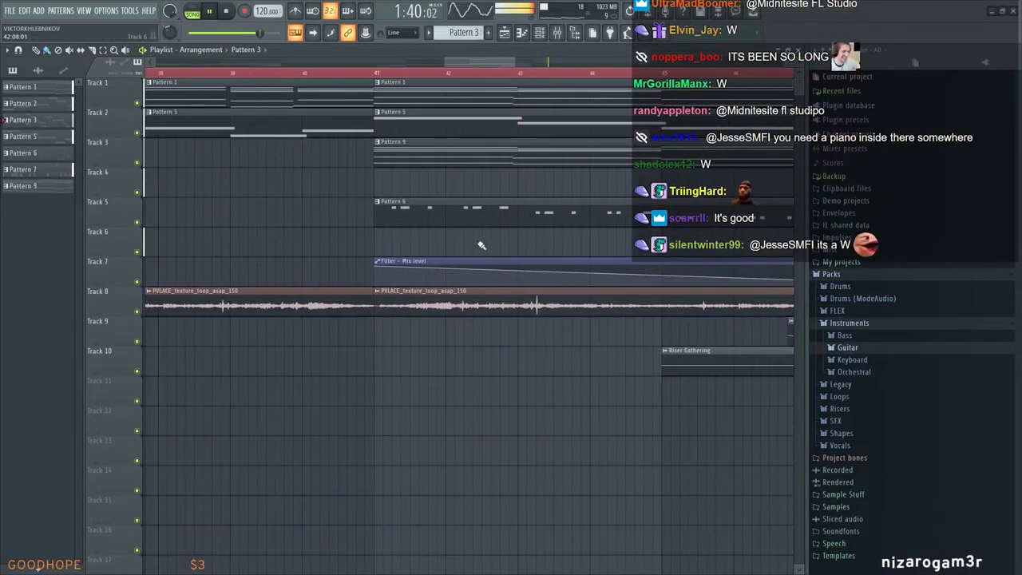
{"action": "scroll", "coordinate": [413, 242], "scroll_direction": "up", "scroll_amount": 3}
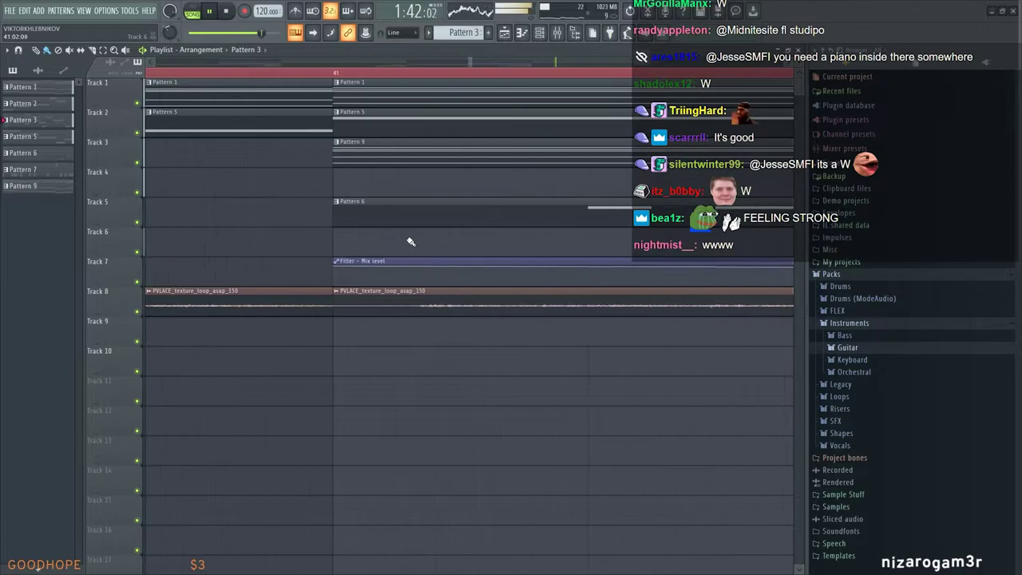
{"action": "scroll", "coordinate": [311, 376], "scroll_direction": "down", "scroll_amount": 6}
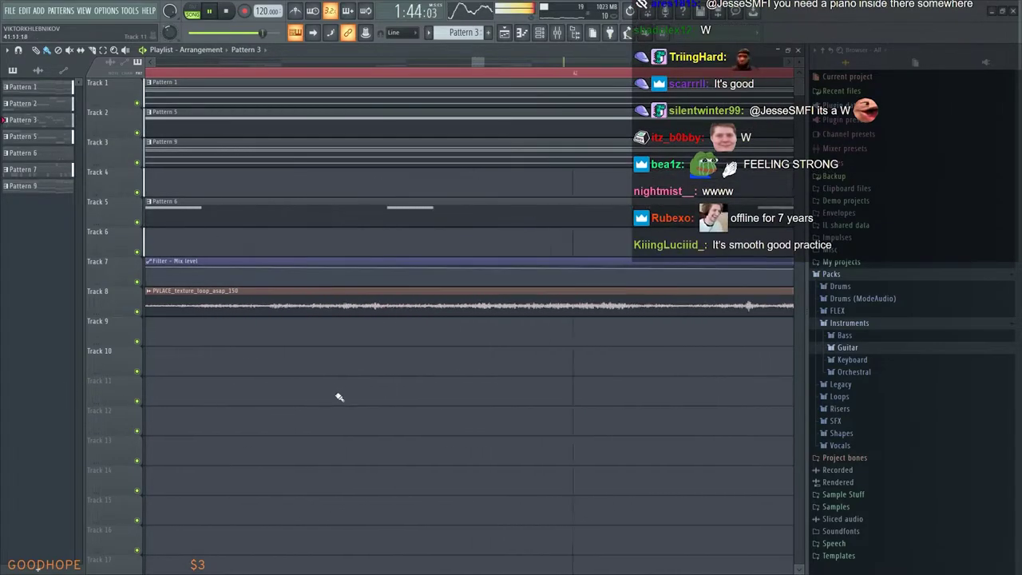
{"action": "left_click_drag", "start_coordinate": [579, 350], "coordinate": [273, 368]}
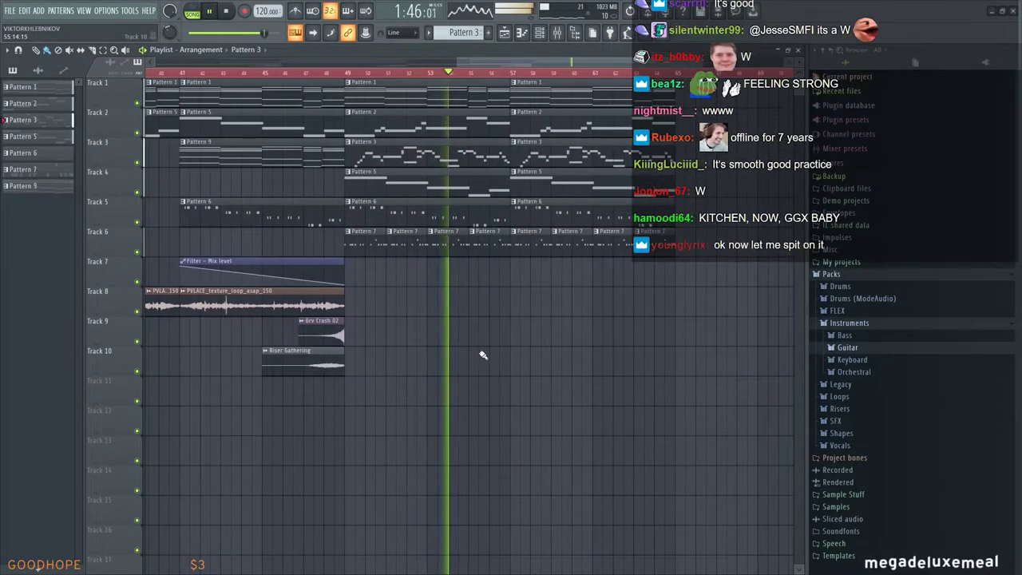
{"action": "scroll", "coordinate": [487, 358], "scroll_direction": "up", "scroll_amount": 4}
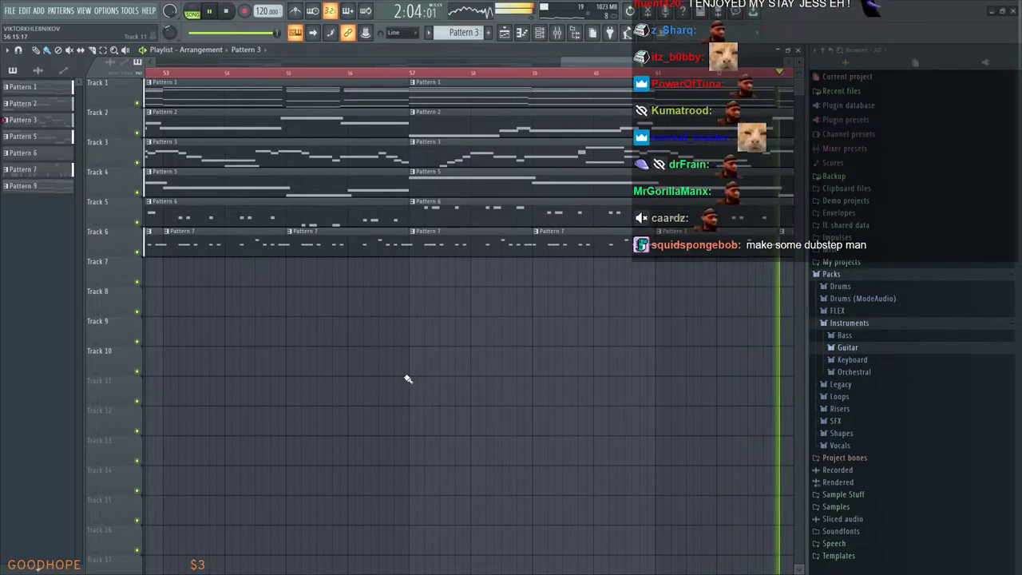
{"action": "scroll", "coordinate": [384, 375], "scroll_direction": "down", "scroll_amount": 5}
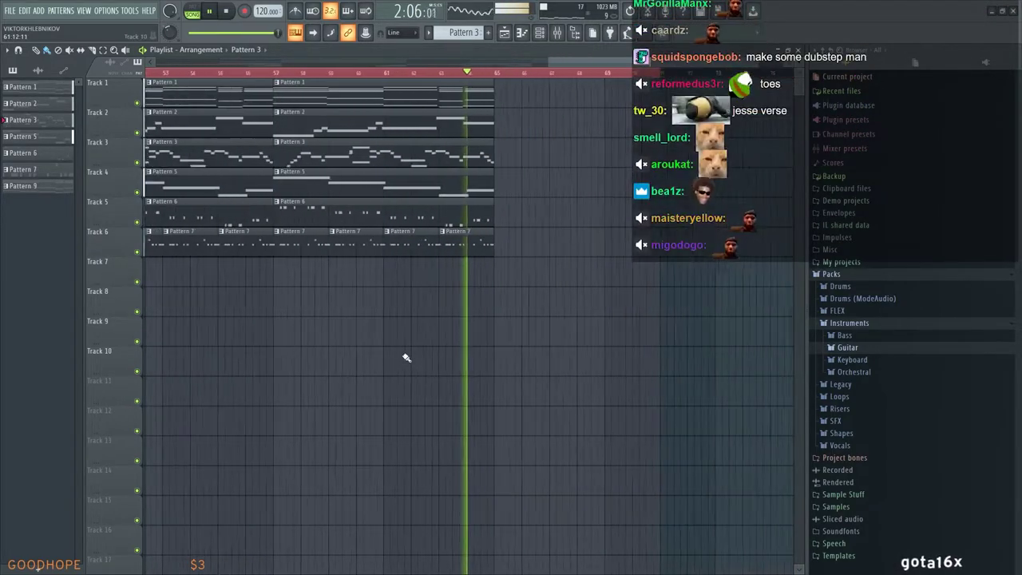
Let the arrangement play through again and review its buildups, drops and transitions from the intro to the last section
{"action": "left_click_drag", "start_coordinate": [472, 323], "coordinate": [641, 337]}
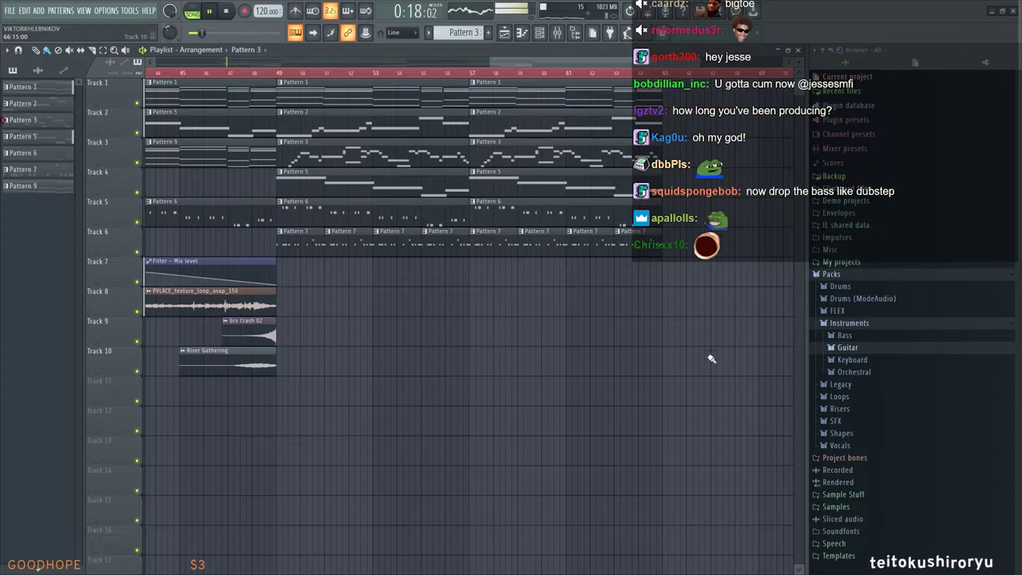
{"action": "scroll", "coordinate": [711, 356], "scroll_direction": "left", "scroll_amount": 4}
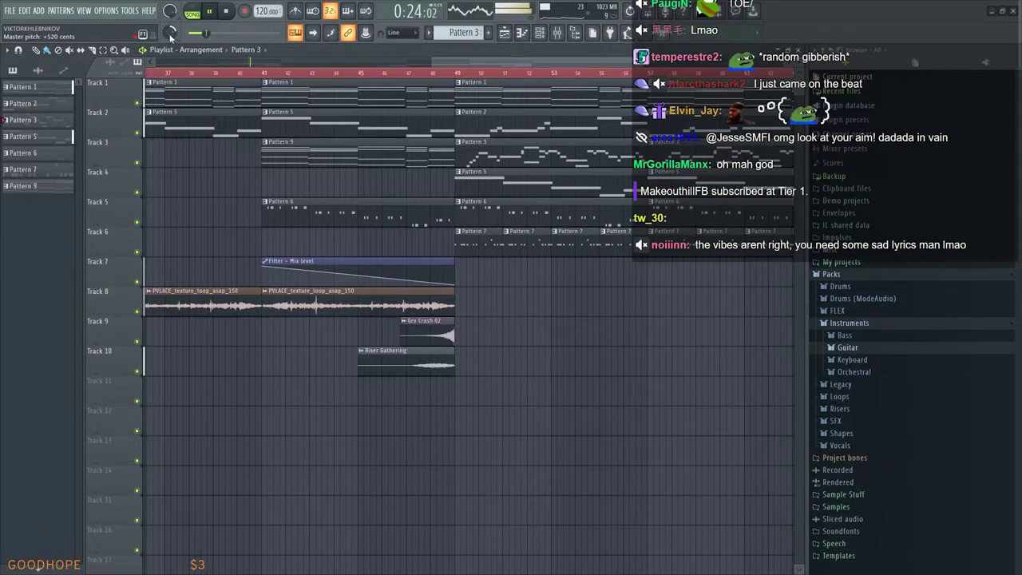
{"action": "scroll", "coordinate": [276, 163], "scroll_direction": "down", "scroll_amount": 5}
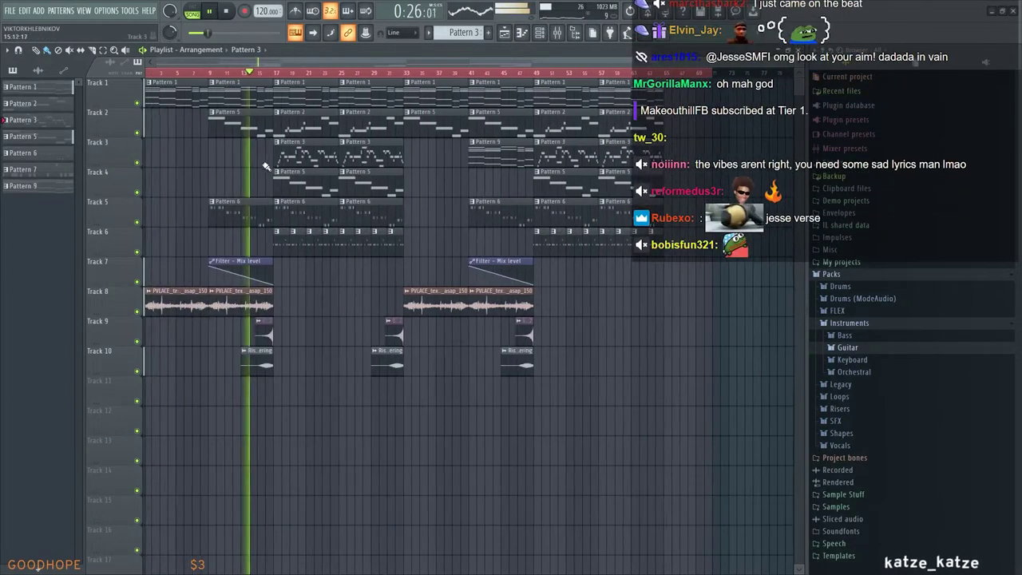
{"action": "scroll", "coordinate": [357, 172], "scroll_direction": "up", "scroll_amount": 4}
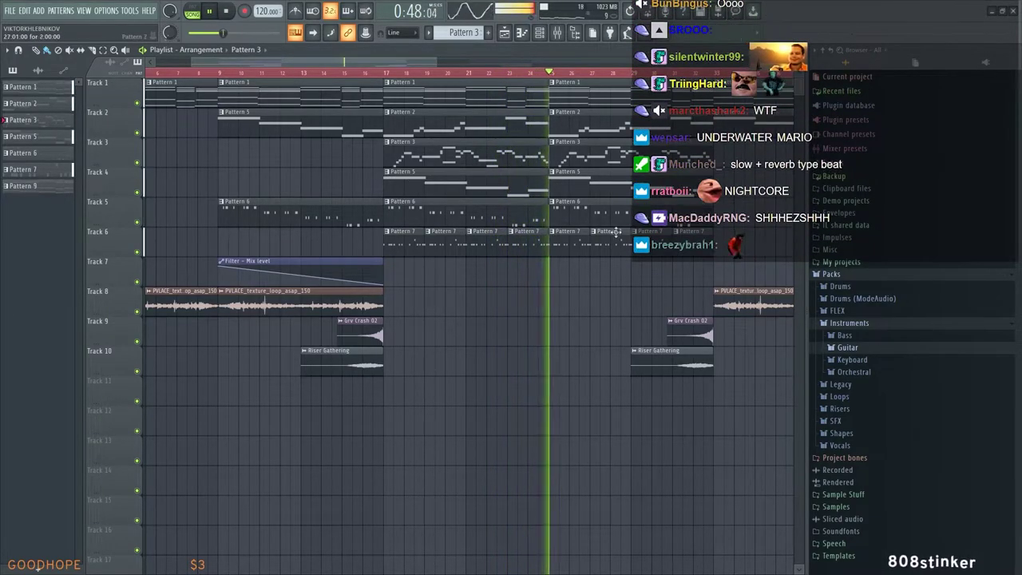
{"action": "scroll", "coordinate": [500, 256], "scroll_direction": "right", "scroll_amount": 2}
{"action": "scroll", "coordinate": [501, 257], "scroll_direction": "right", "scroll_amount": 1}
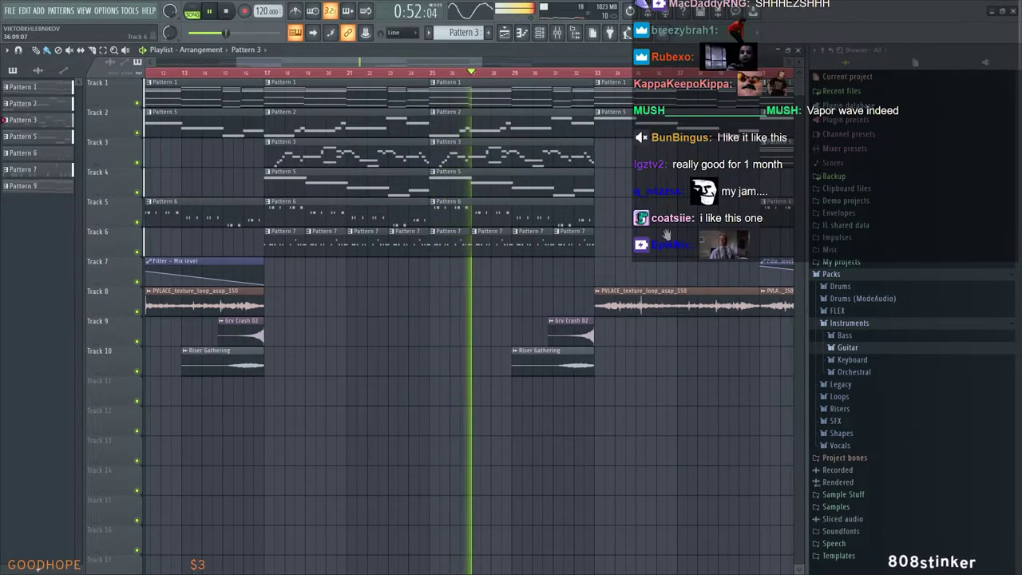
{"action": "scroll", "coordinate": [607, 246], "scroll_direction": "right", "scroll_amount": 2}
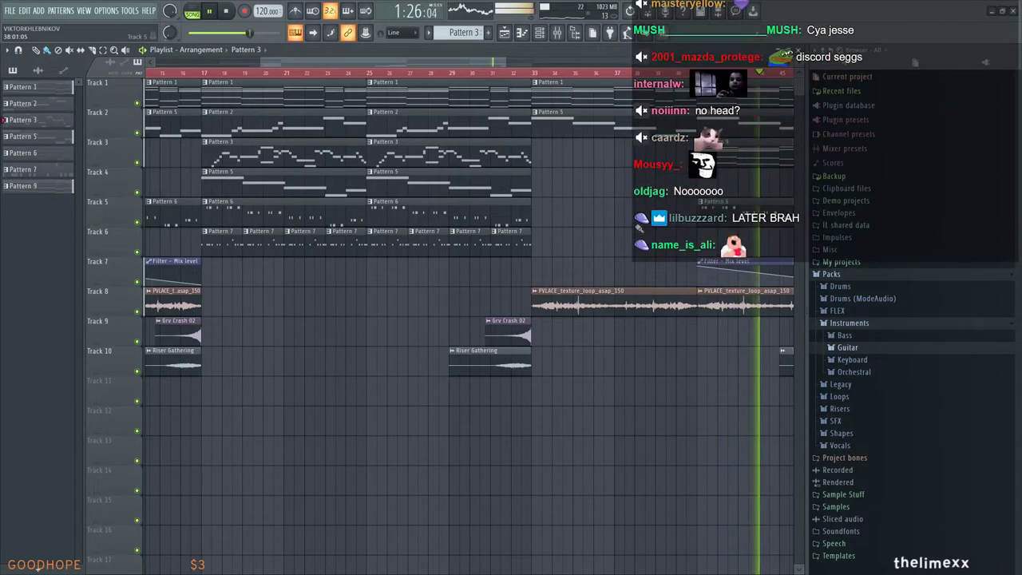
{"action": "left_click_drag", "start_coordinate": [639, 229], "coordinate": [557, 246]}
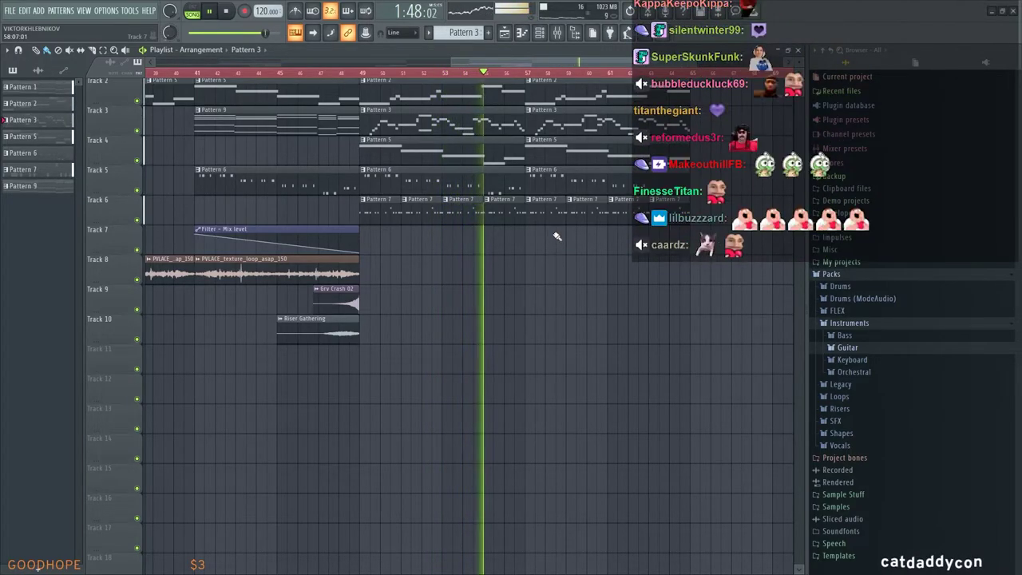
{"action": "left_click_drag", "start_coordinate": [581, 226], "coordinate": [396, 210]}
Select all clips in the playlist and set the start of the time selection to bar 9
{"action": "scroll", "coordinate": [558, 227], "scroll_direction": "down", "scroll_amount": 3}
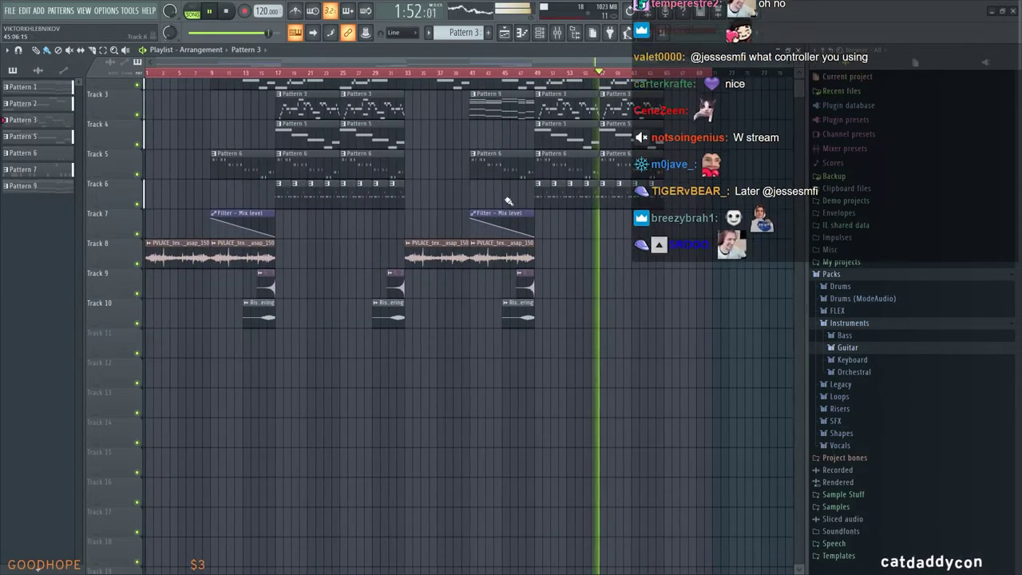
{"action": "key", "text": "ctrl+a"}
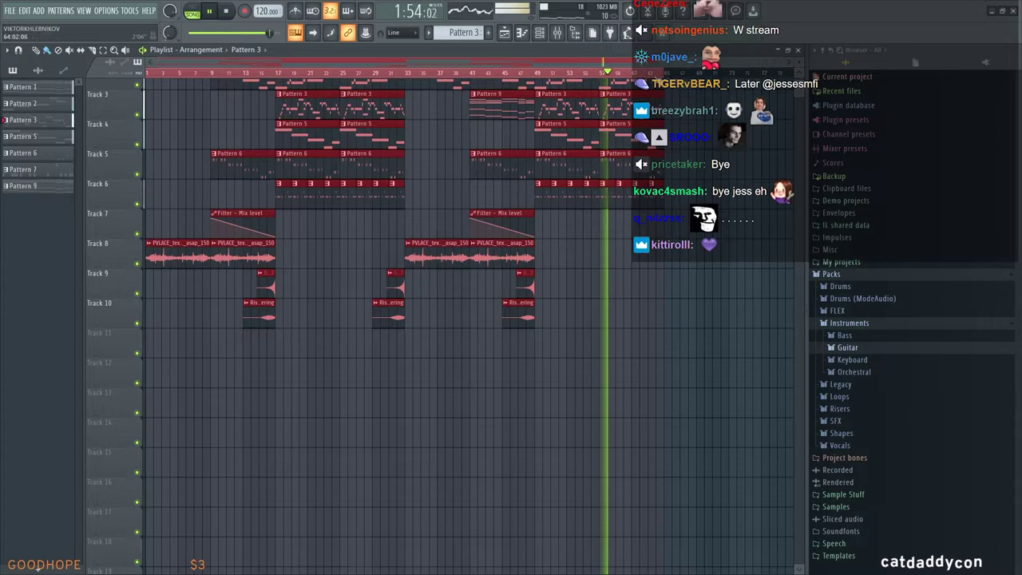
{"action": "left_click_drag", "start_coordinate": [147, 75], "coordinate": [211, 77]}
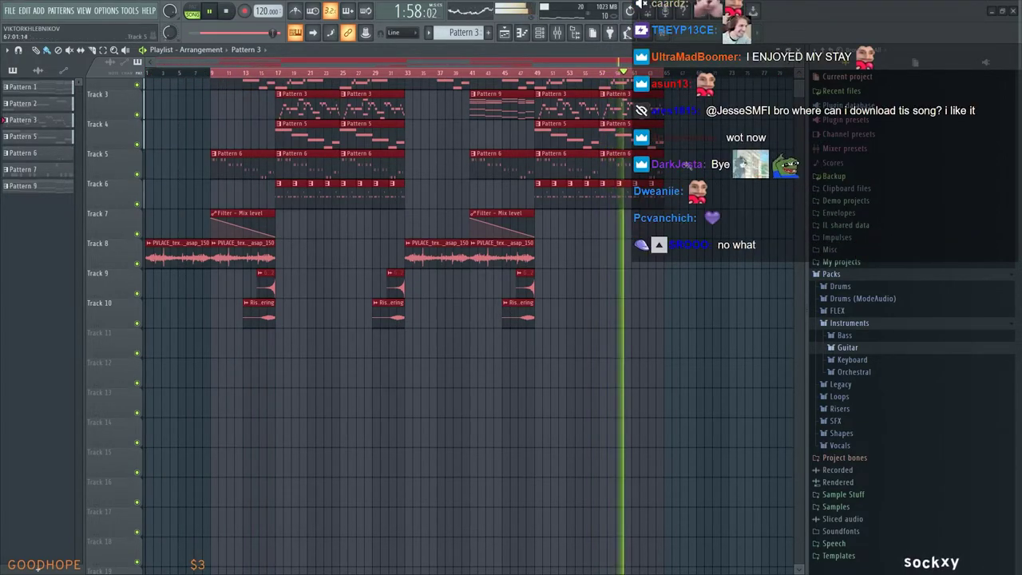